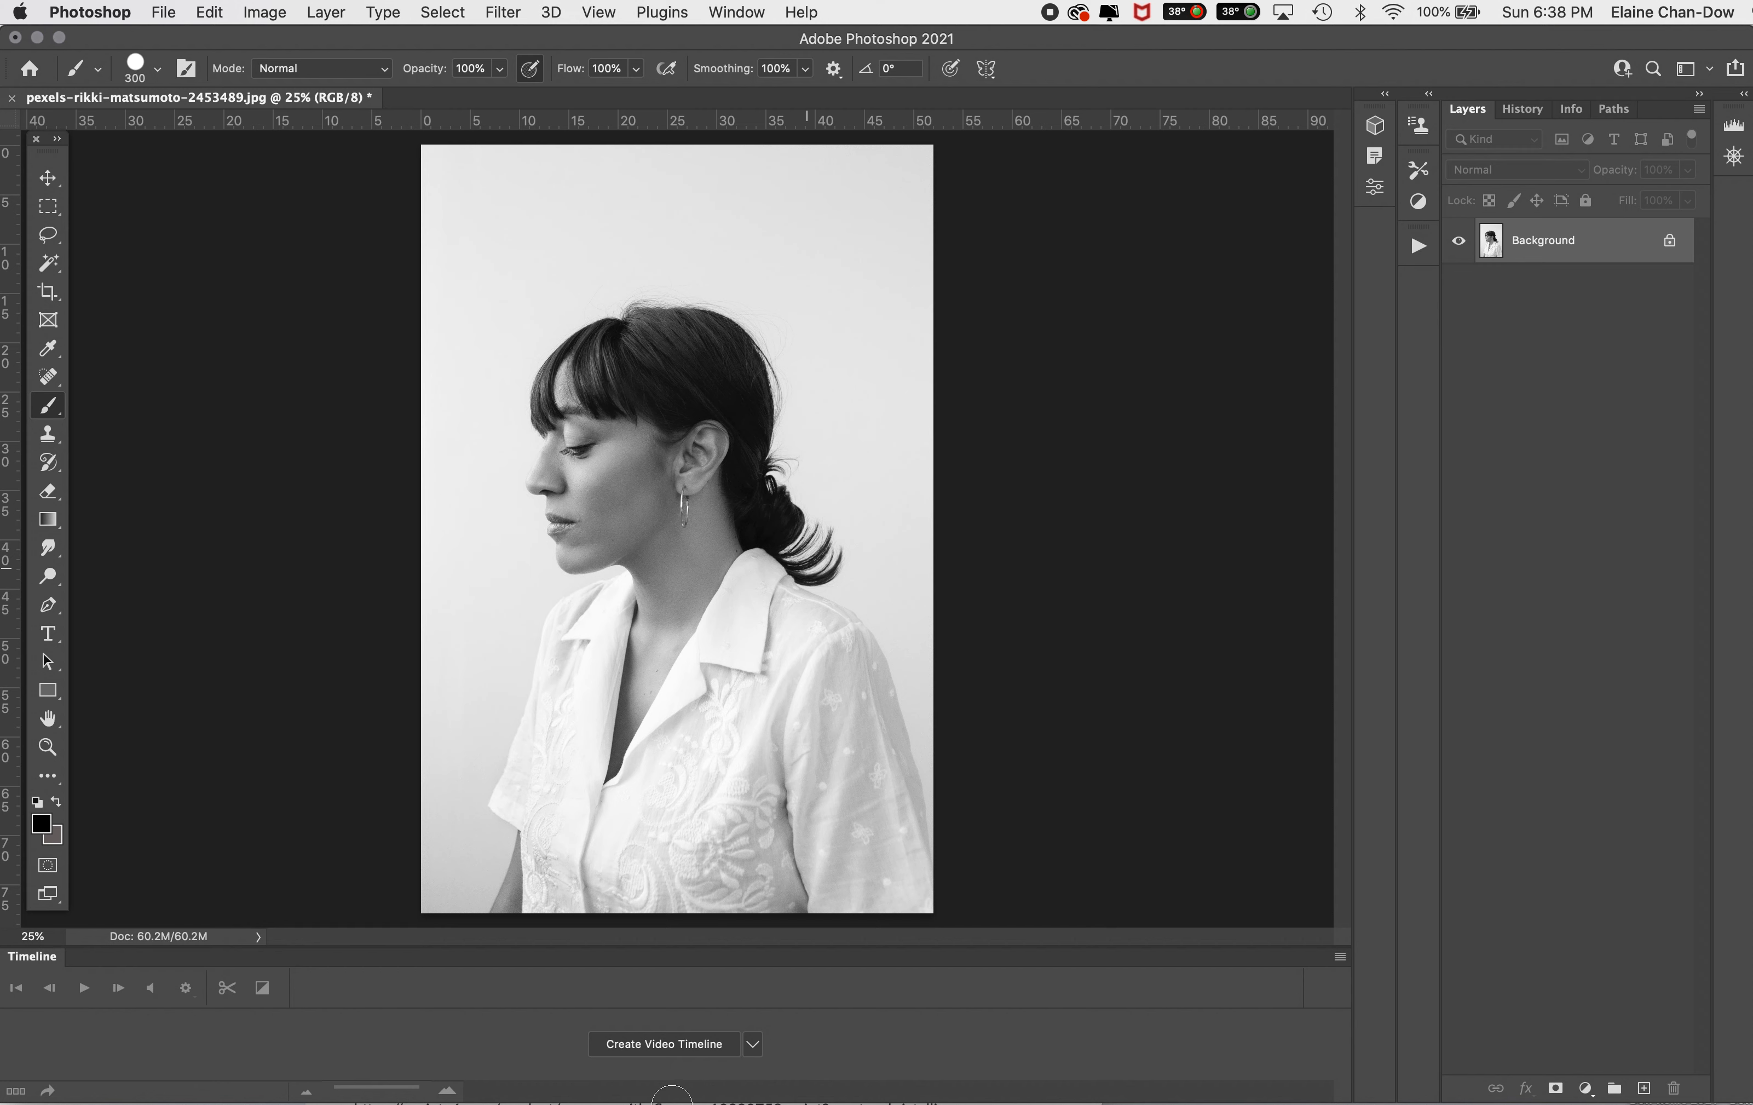
Step: Crop away the lower strip of the portrait so the frame ends at about the chest
click(51, 292)
drag(676, 910, 683, 847)
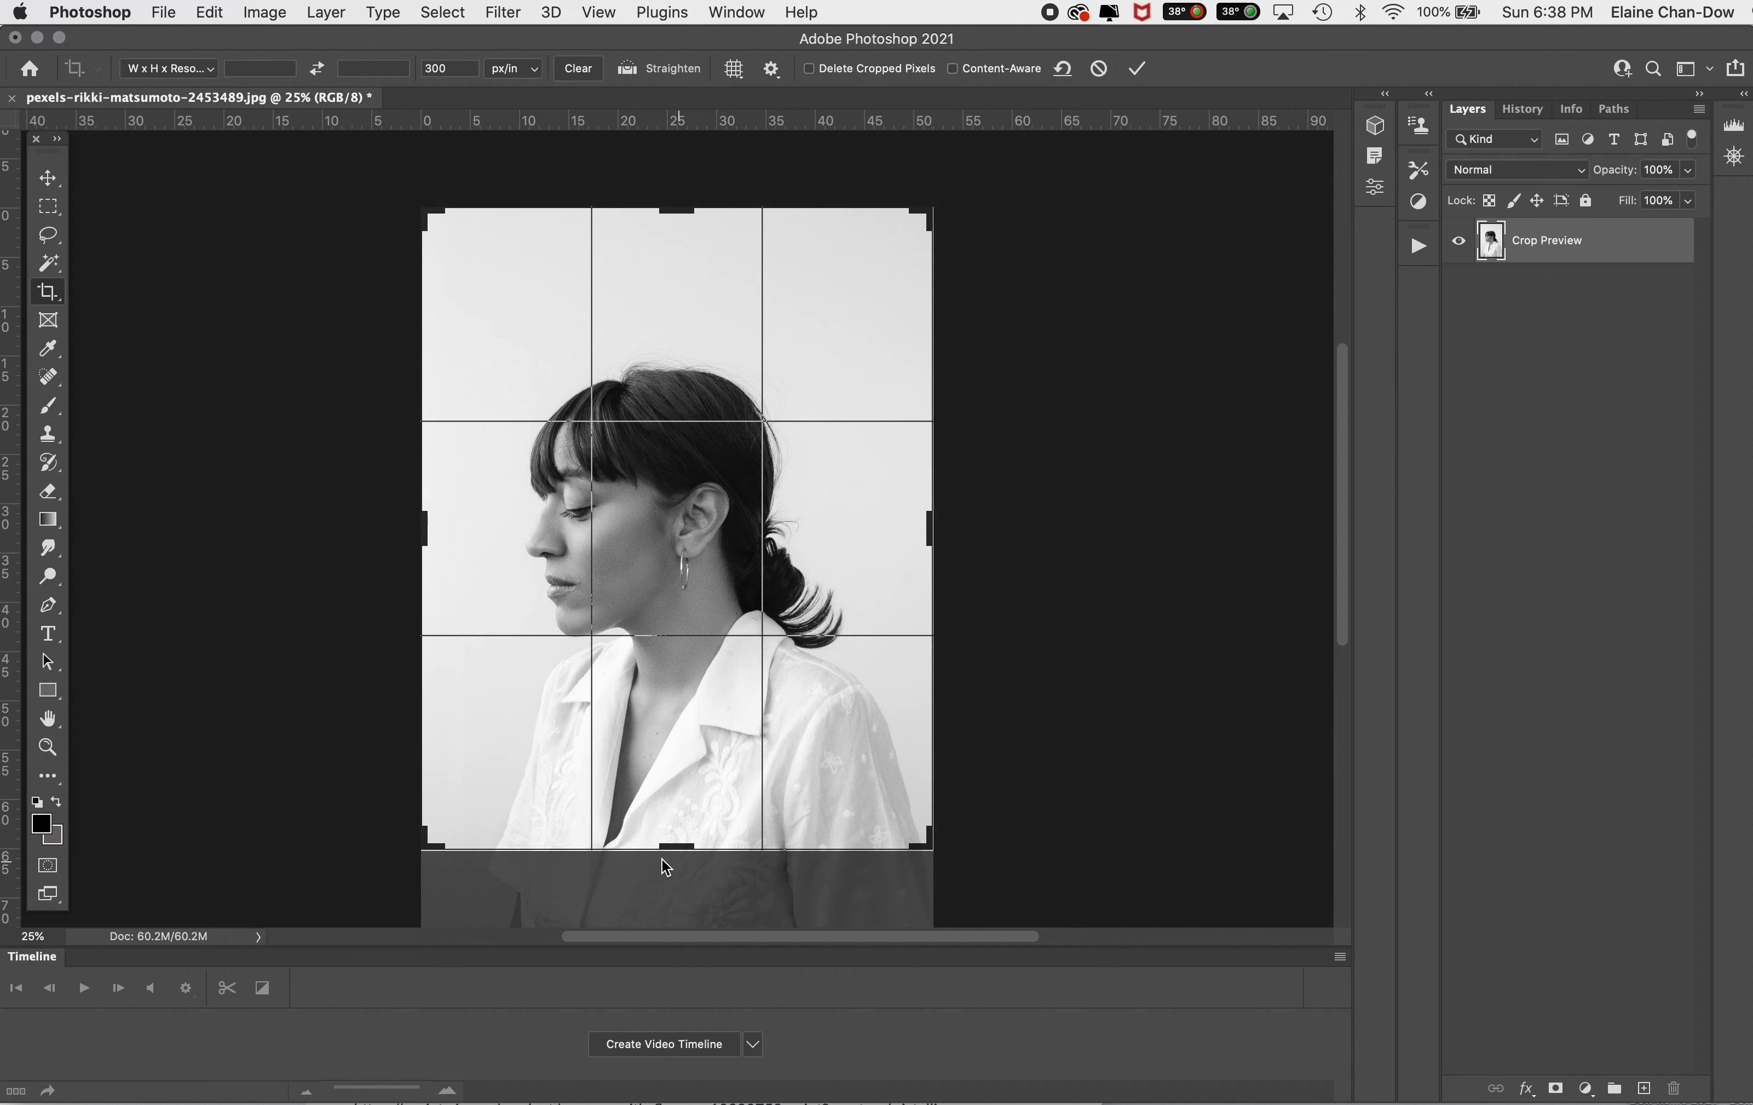
click(1141, 68)
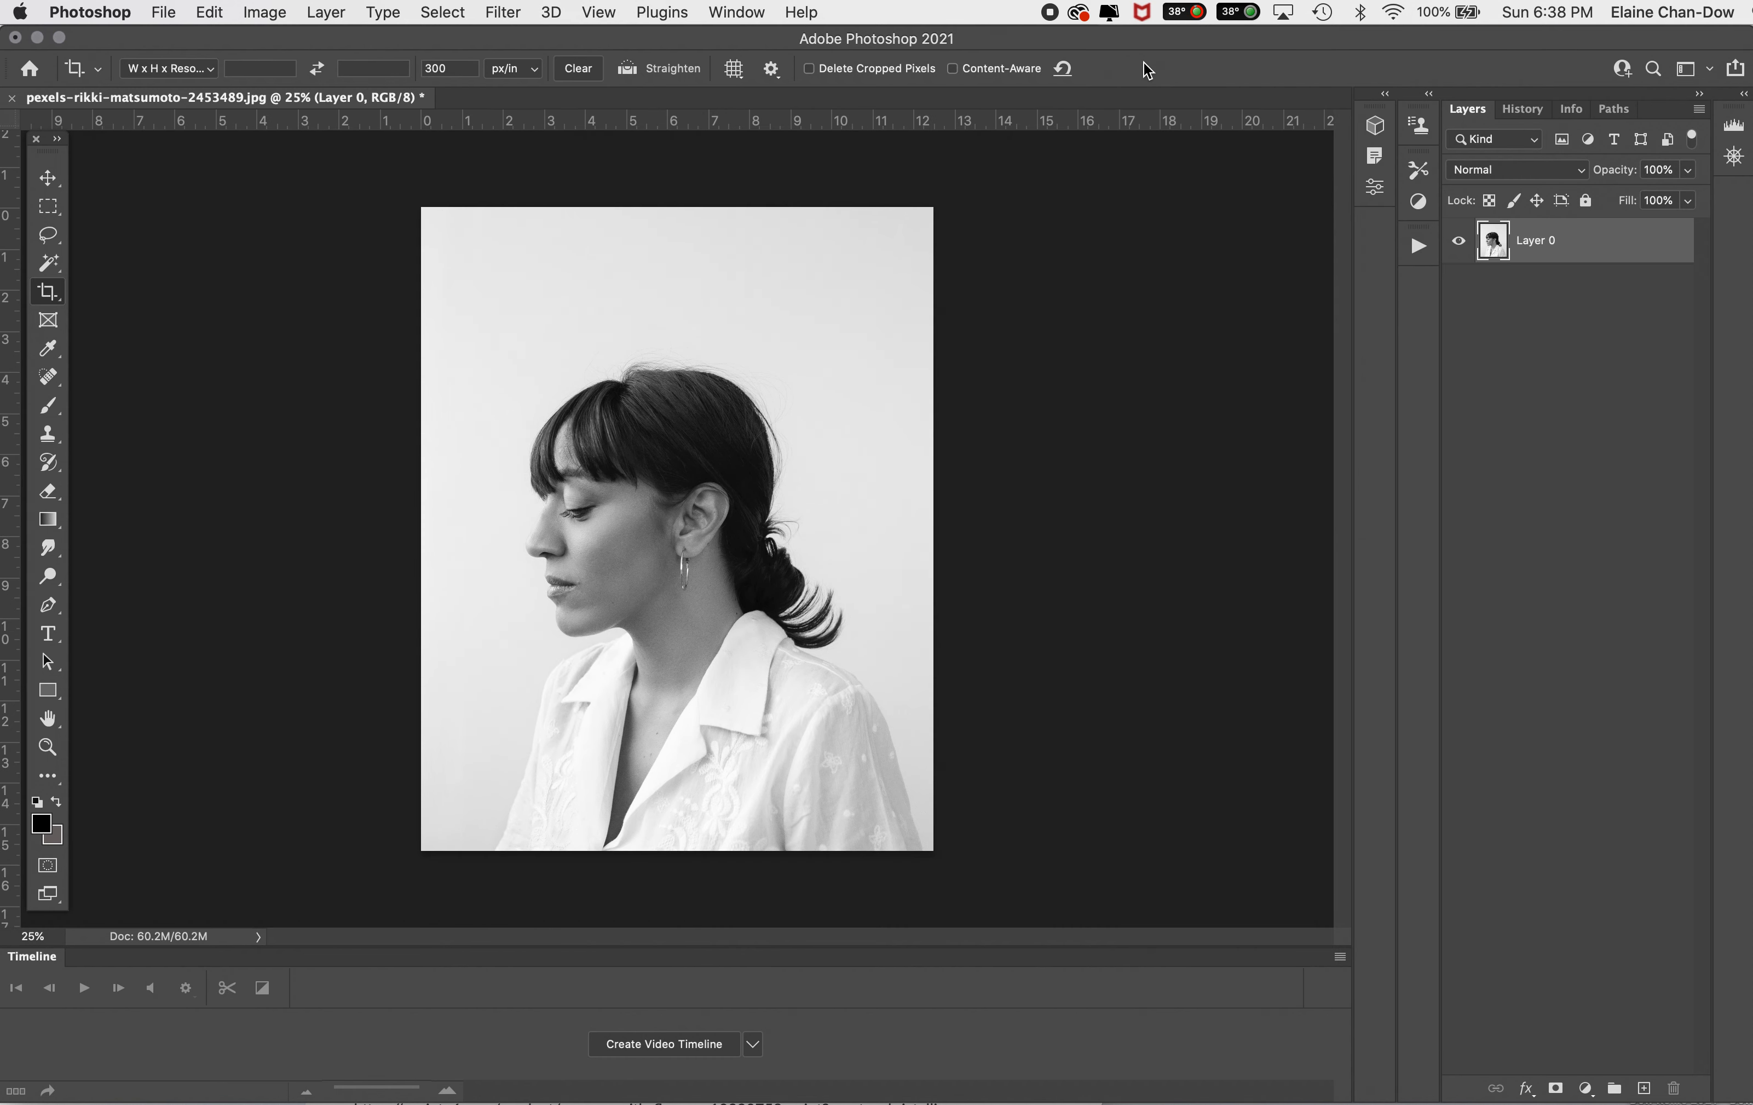
Step: Enlarge the canvas relative to its current size by 10 inches in width and 5 inches in height
click(276, 10)
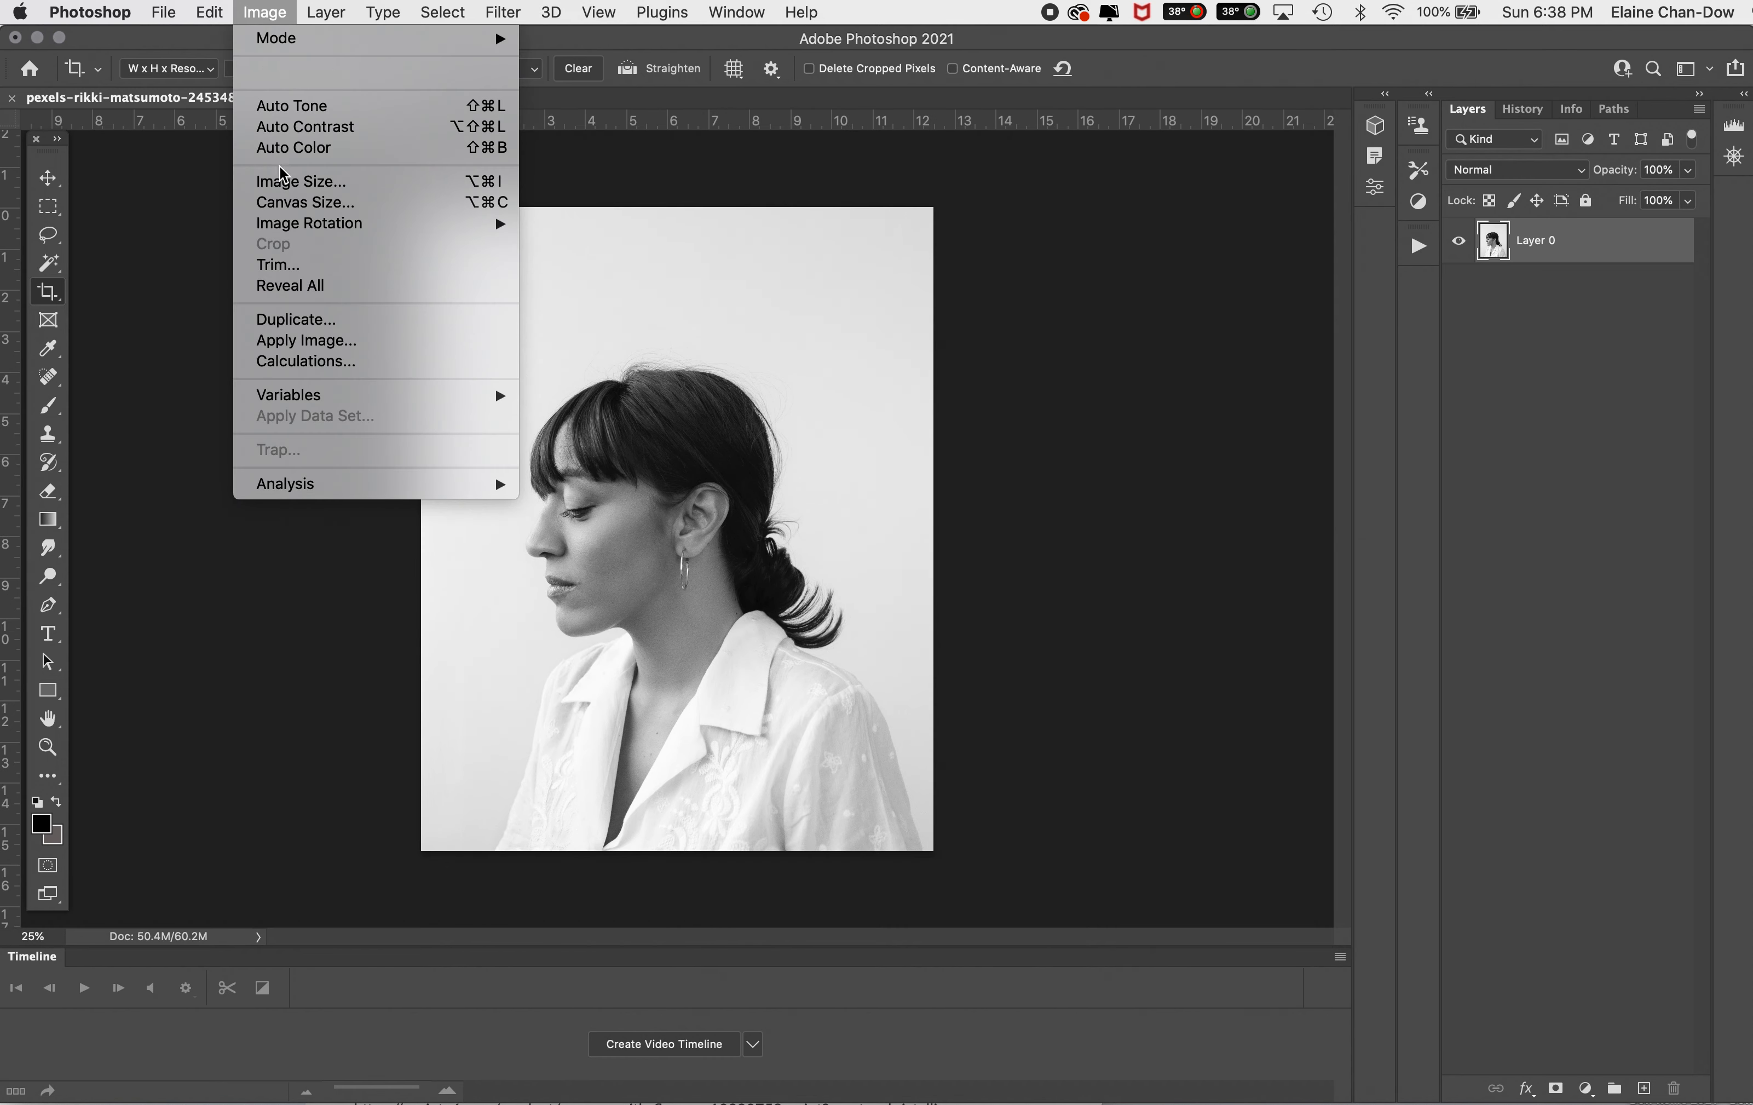
click(296, 202)
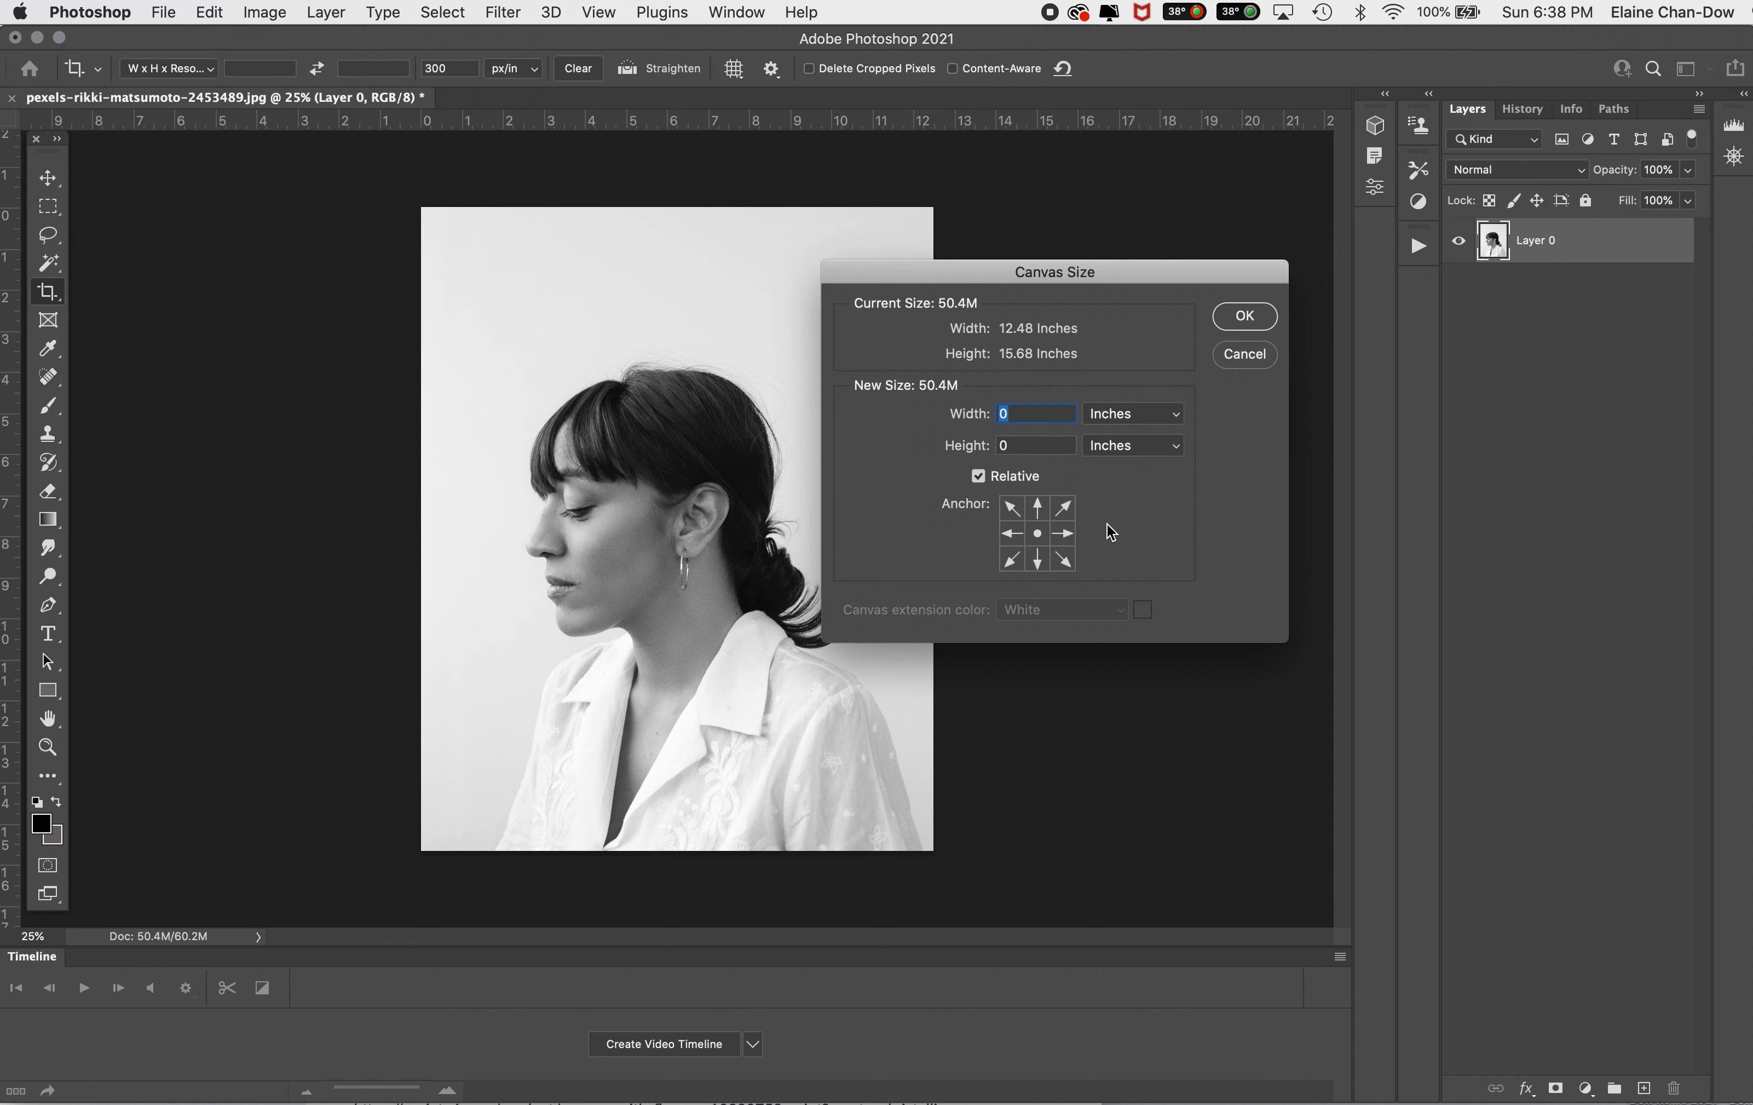
text(10)
click(1030, 449)
text(5)
click(1244, 318)
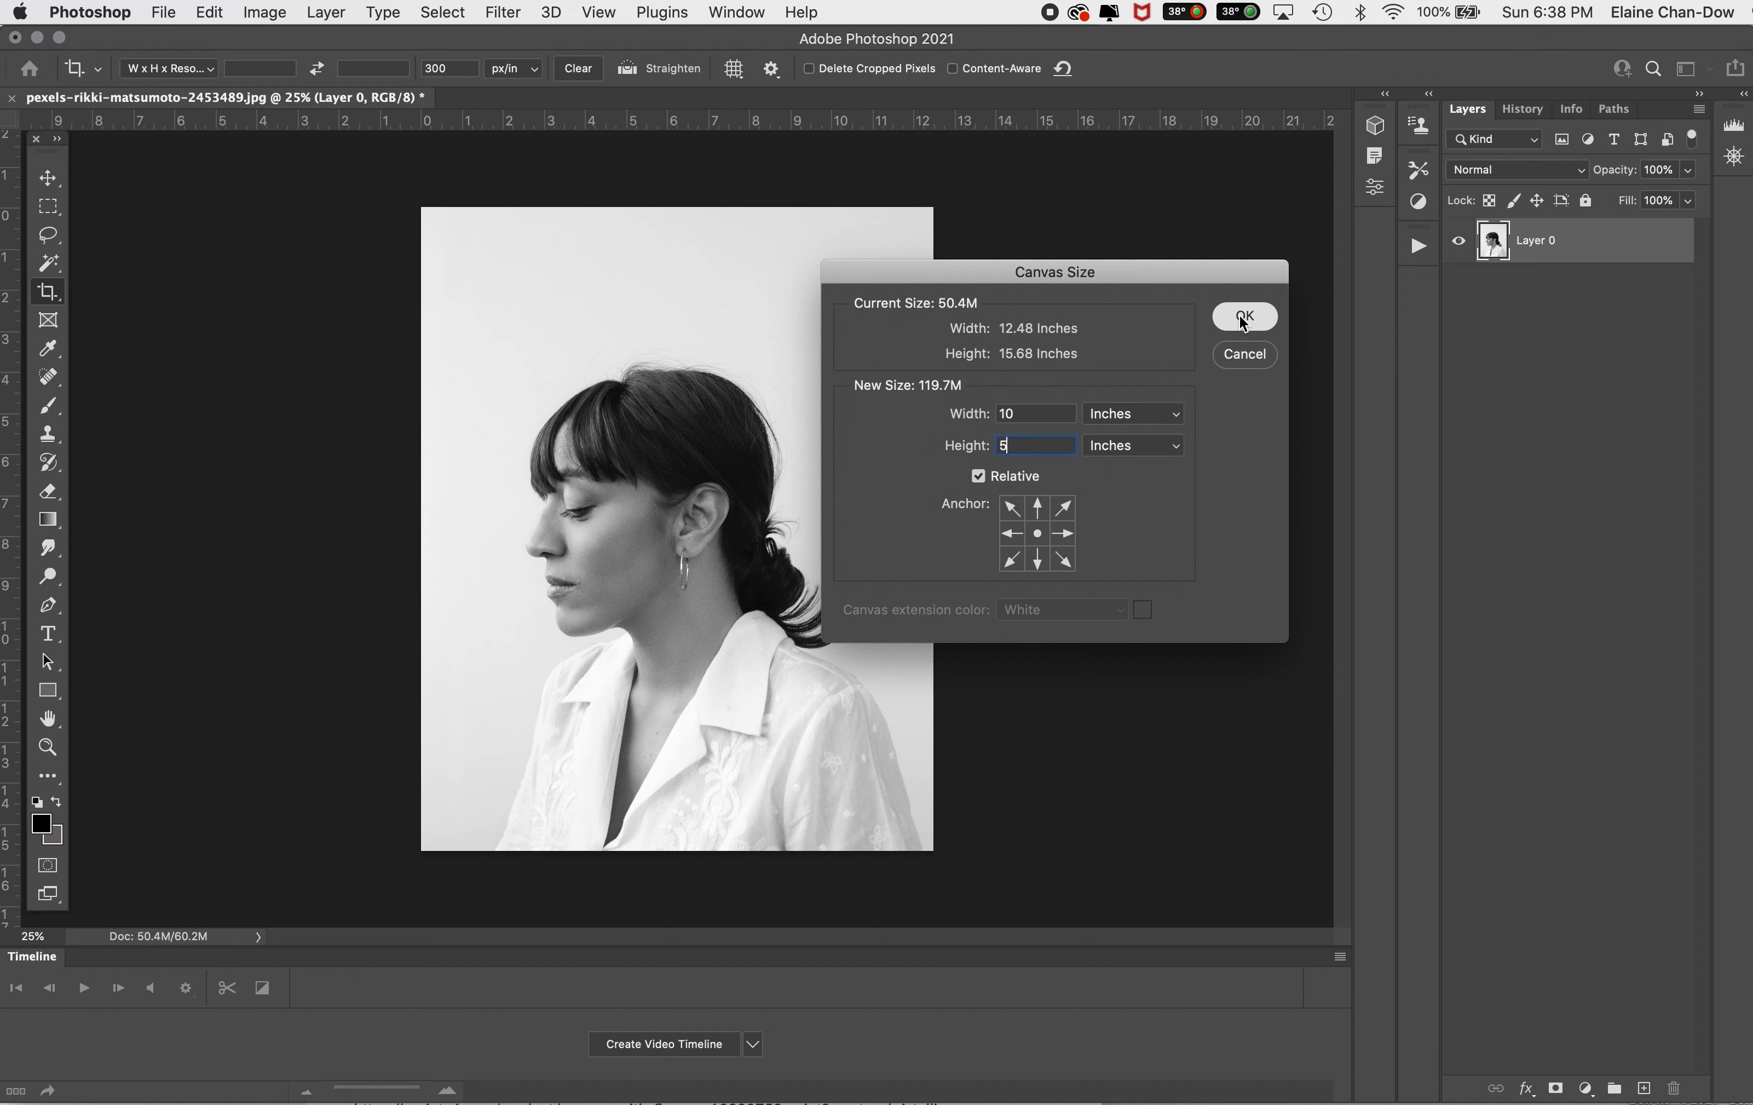
drag(1342, 497, 1340, 439)
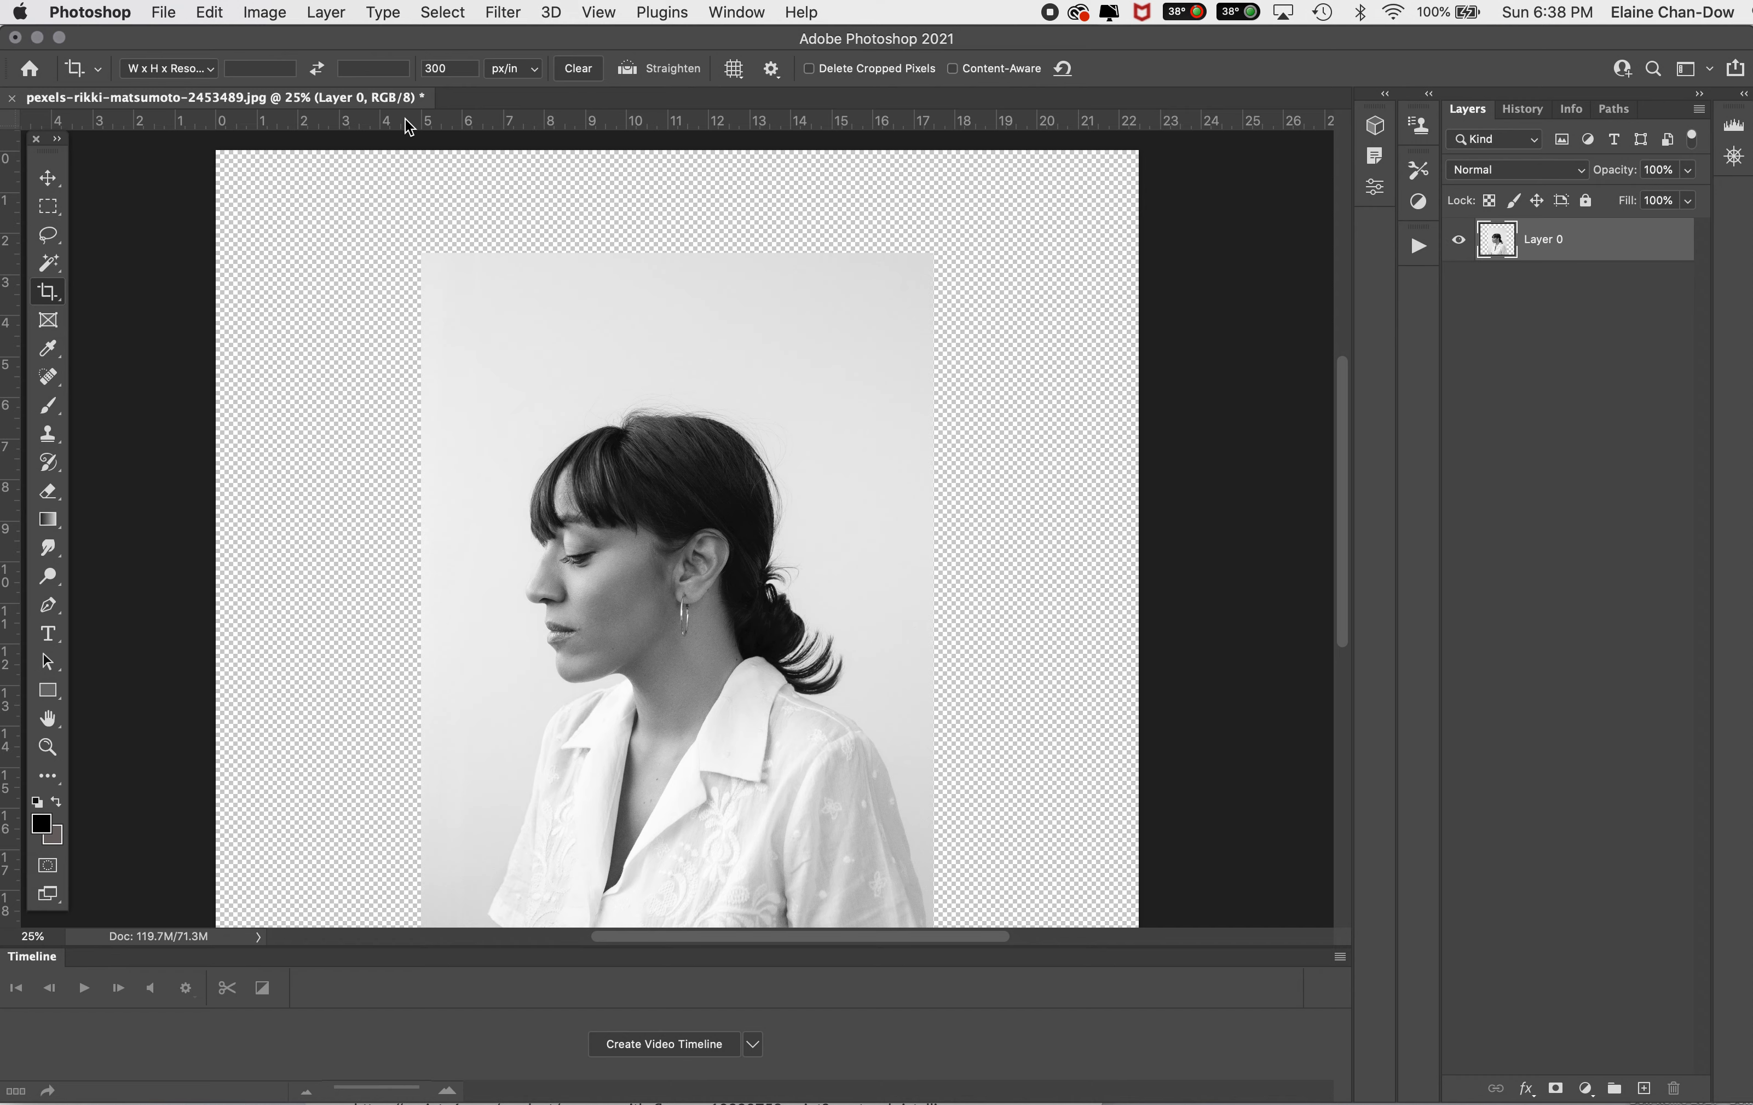
Step: Extend the canvas height upward by a relative 10 inches, anchoring the image at the bottom centre
key(super+minus)
click(261, 12)
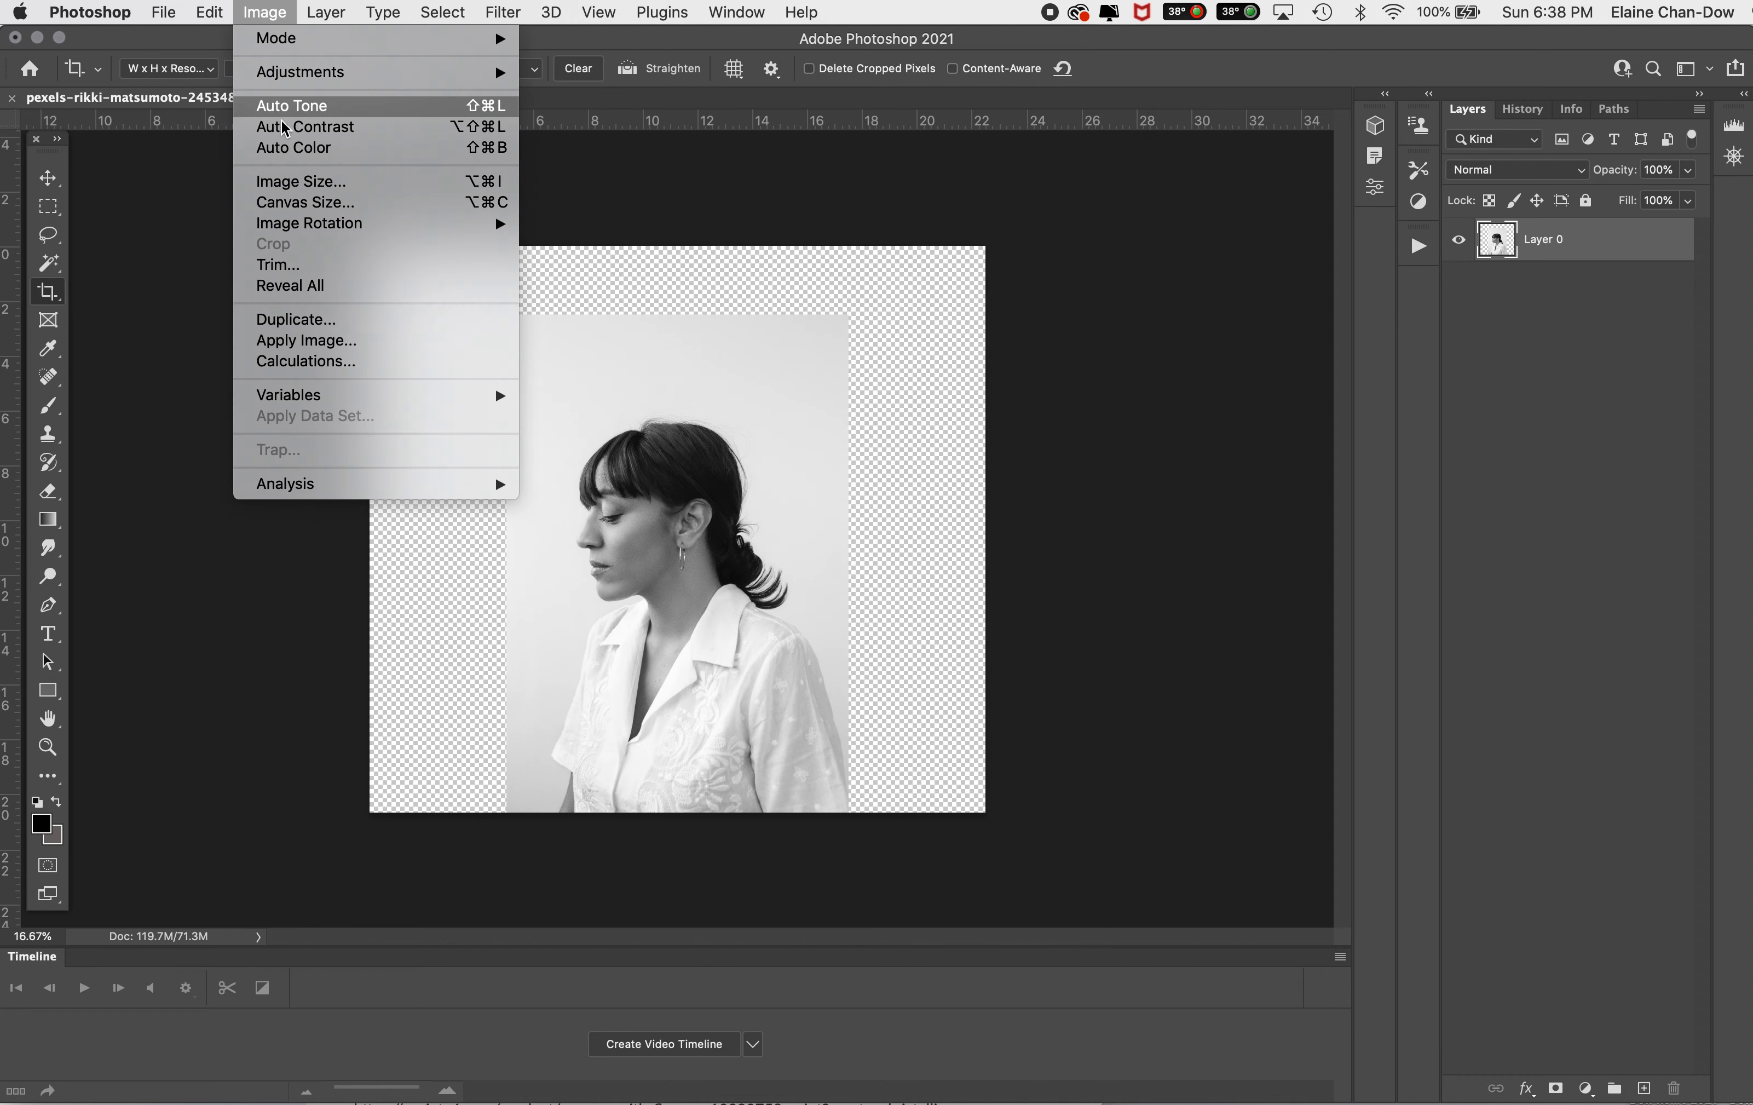
click(308, 204)
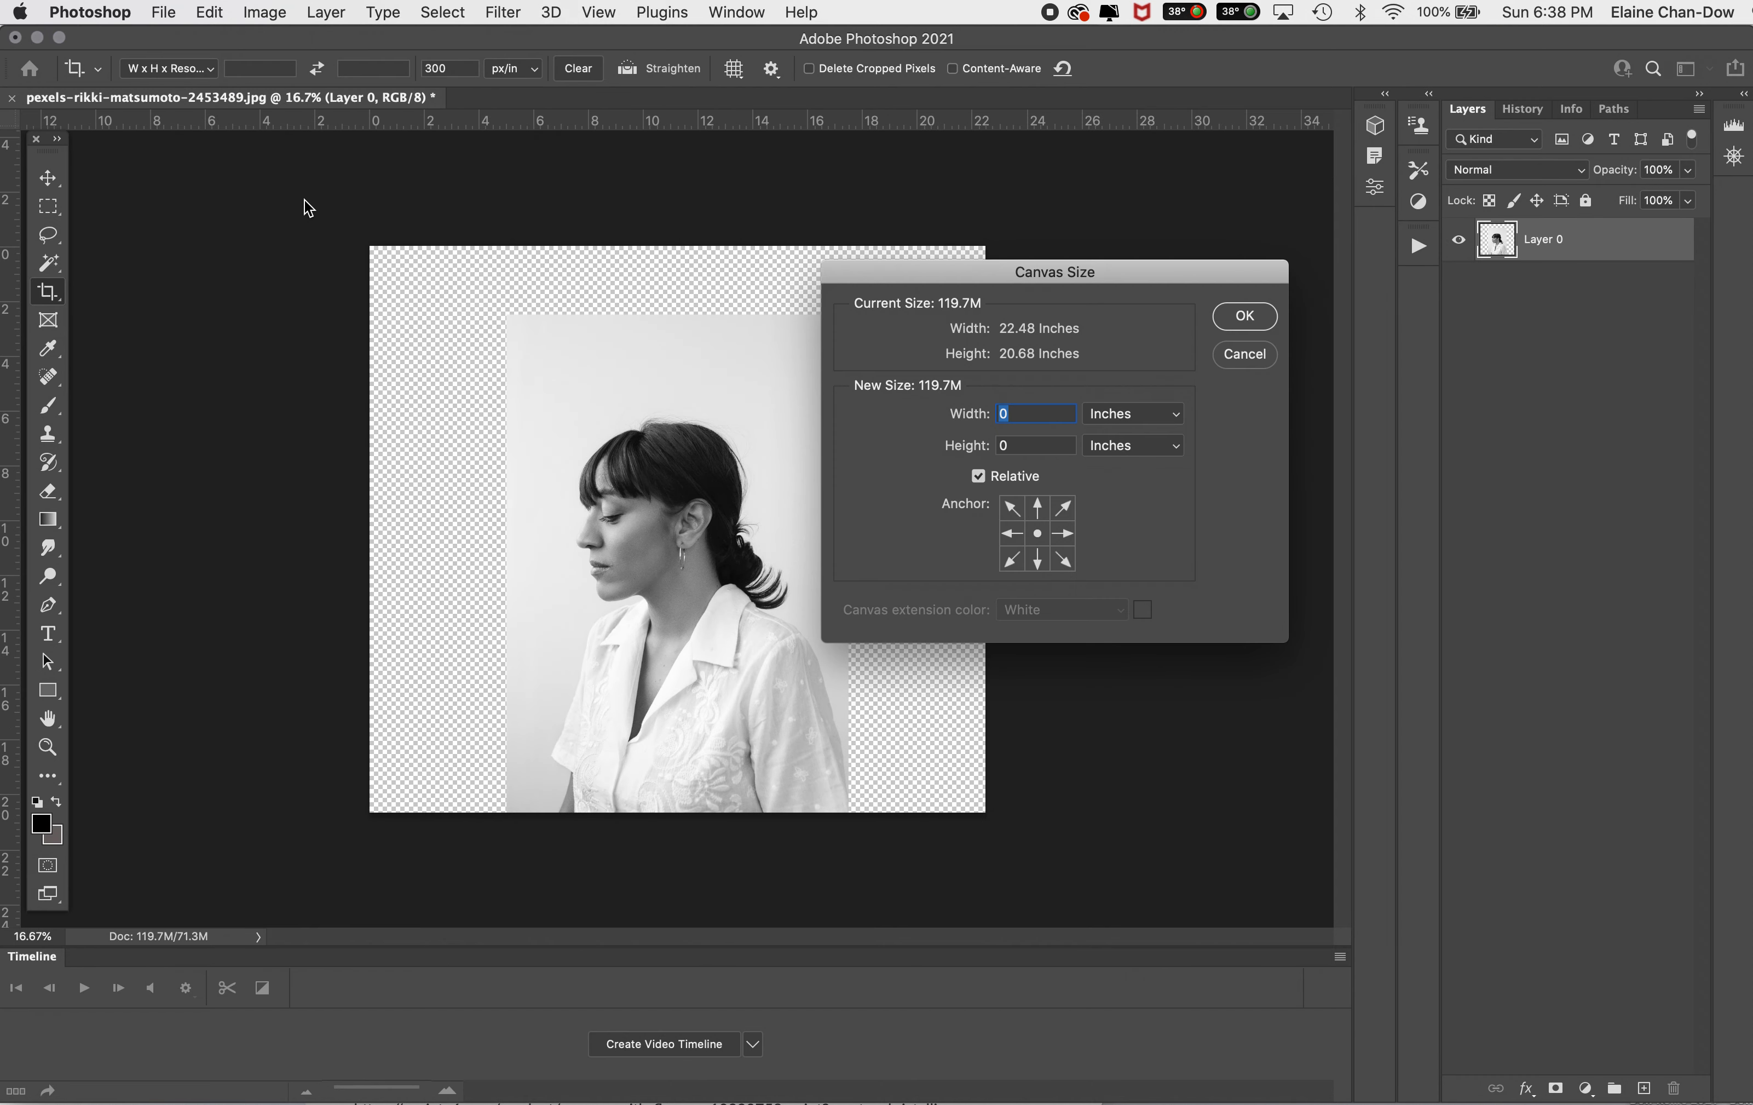
click(1012, 447)
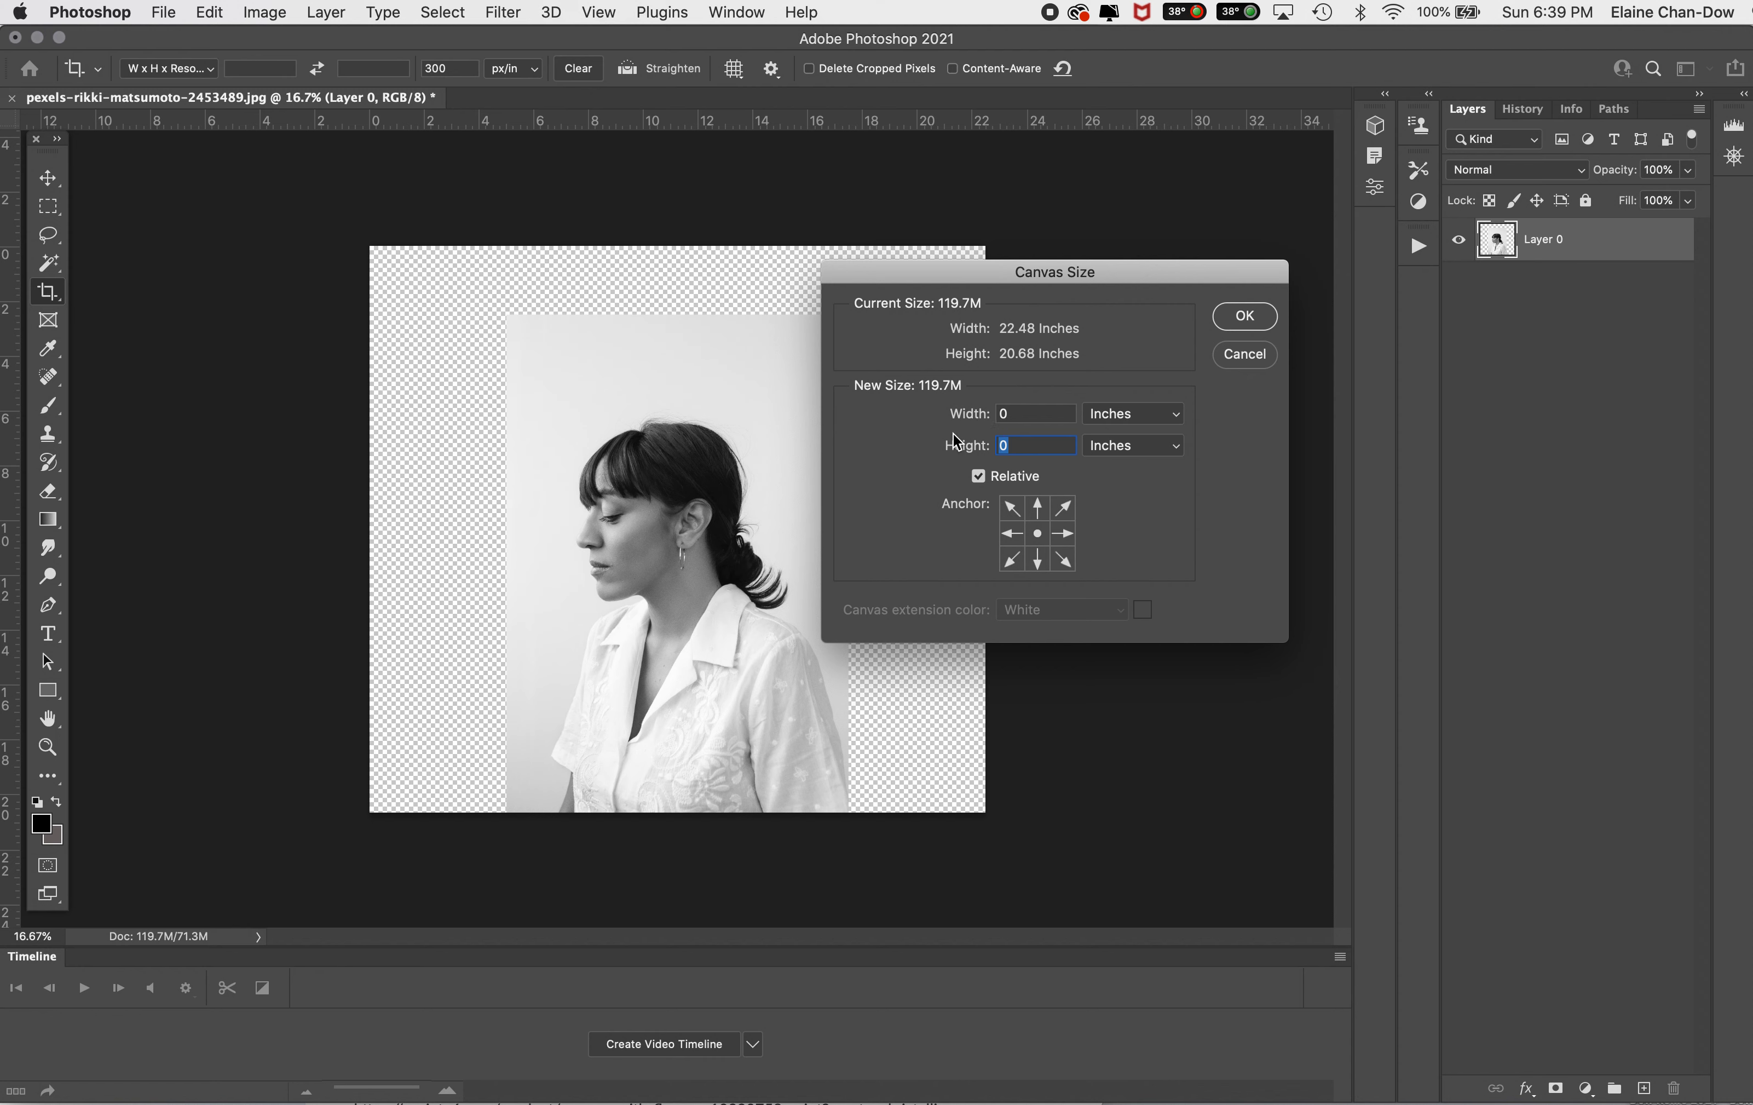
click(1038, 508)
click(1040, 535)
text(10)
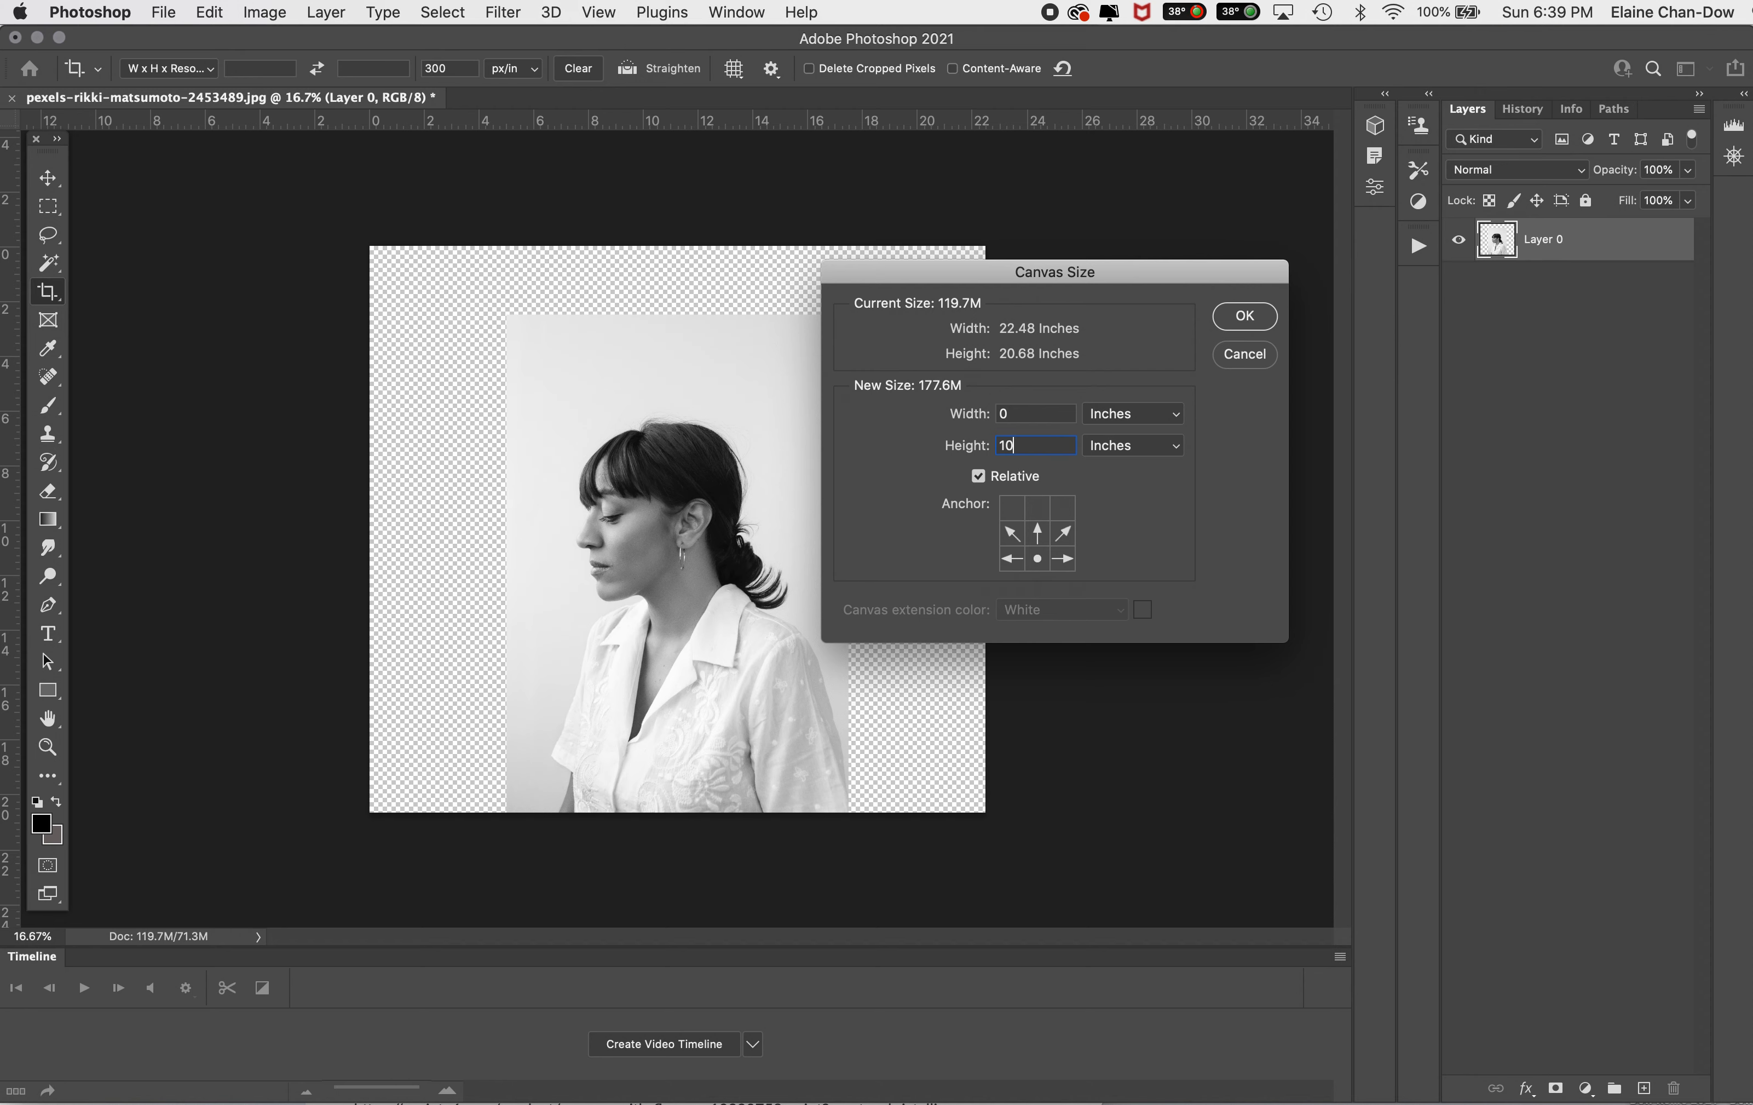
click(1232, 322)
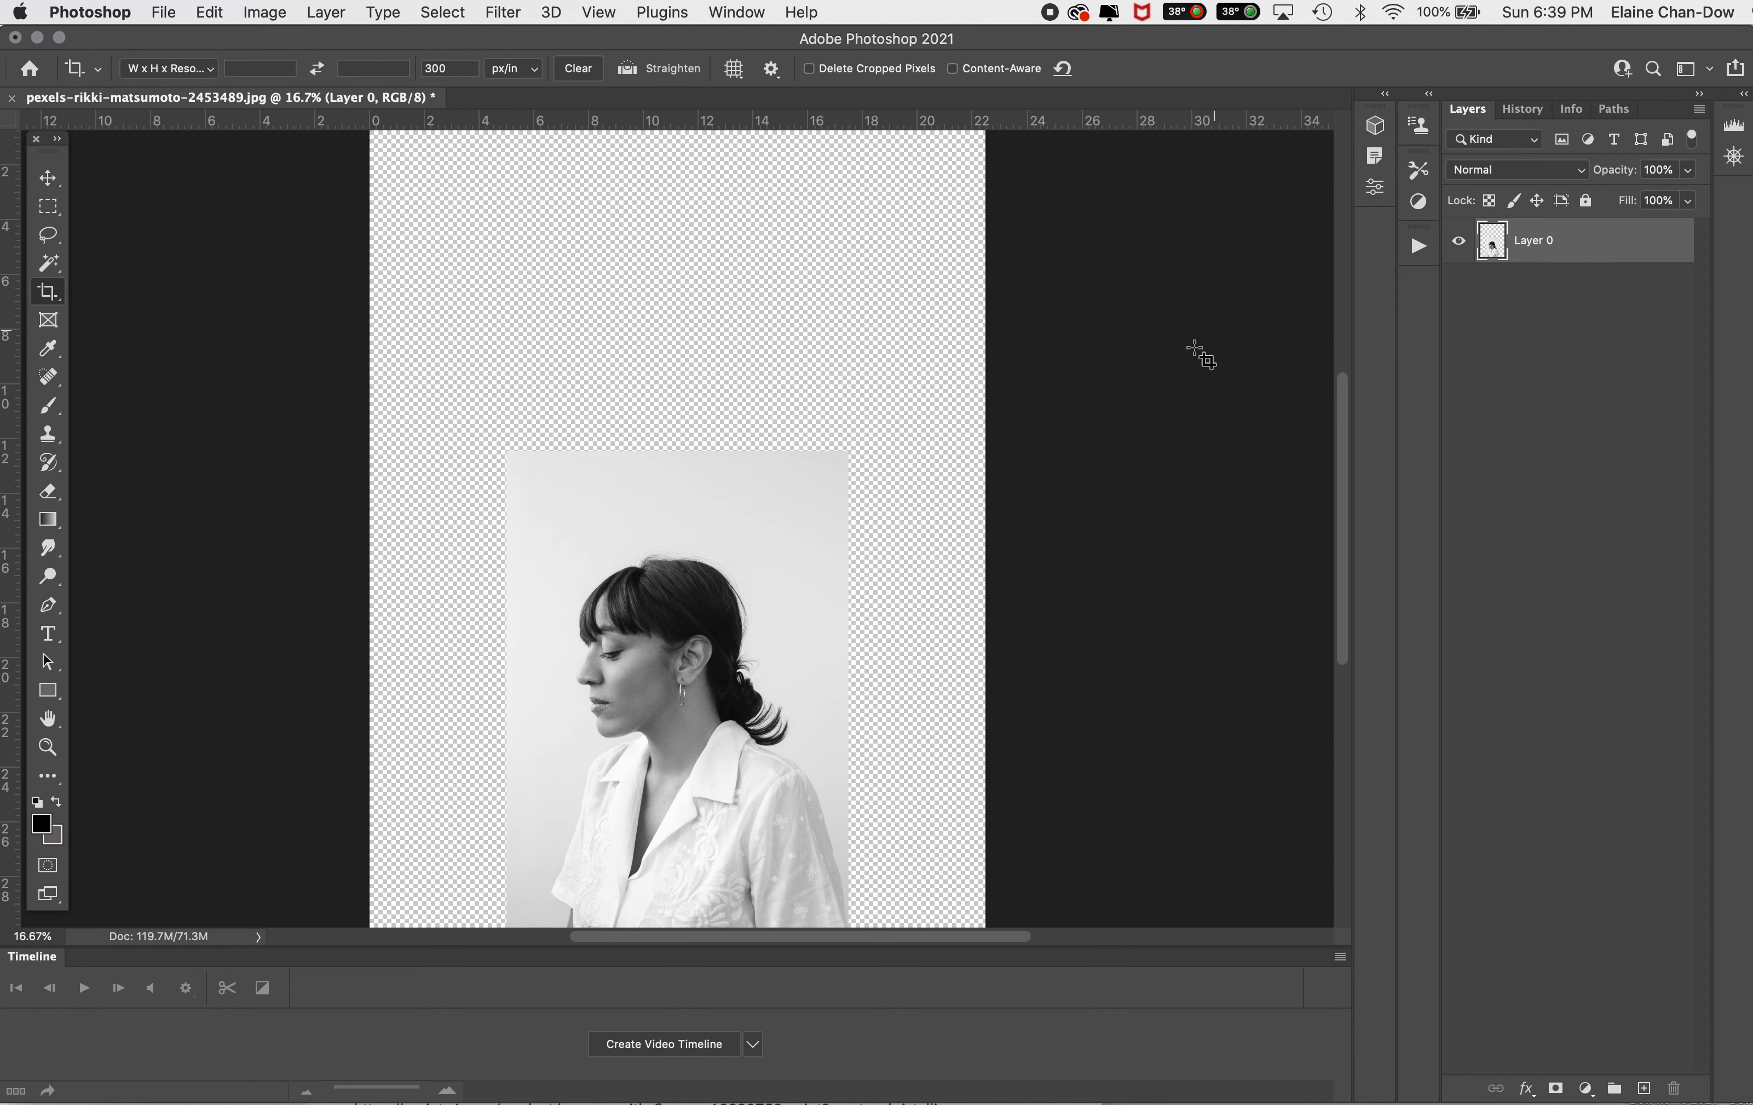
Step: Crop the extended canvas to about 18.5 by 24 inches, leaving a transparent border above and beside the photo
key(super+minus)
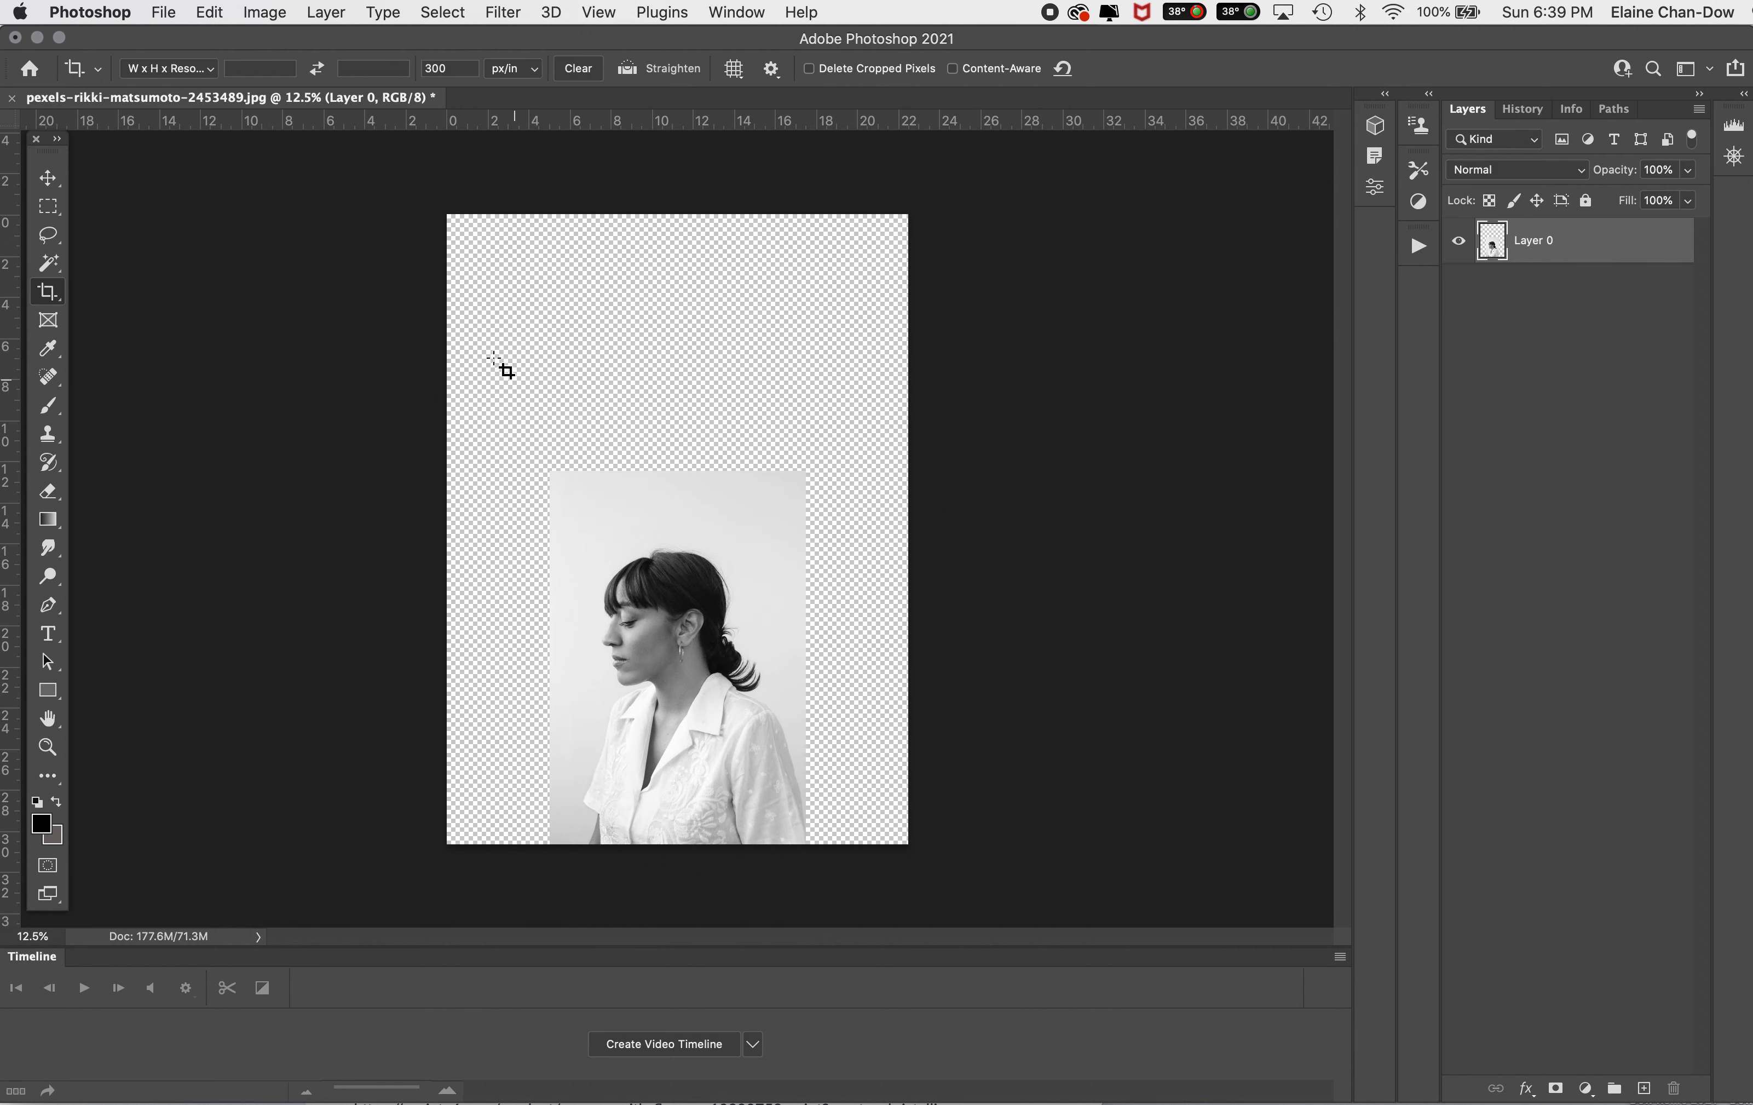
drag(482, 334, 868, 833)
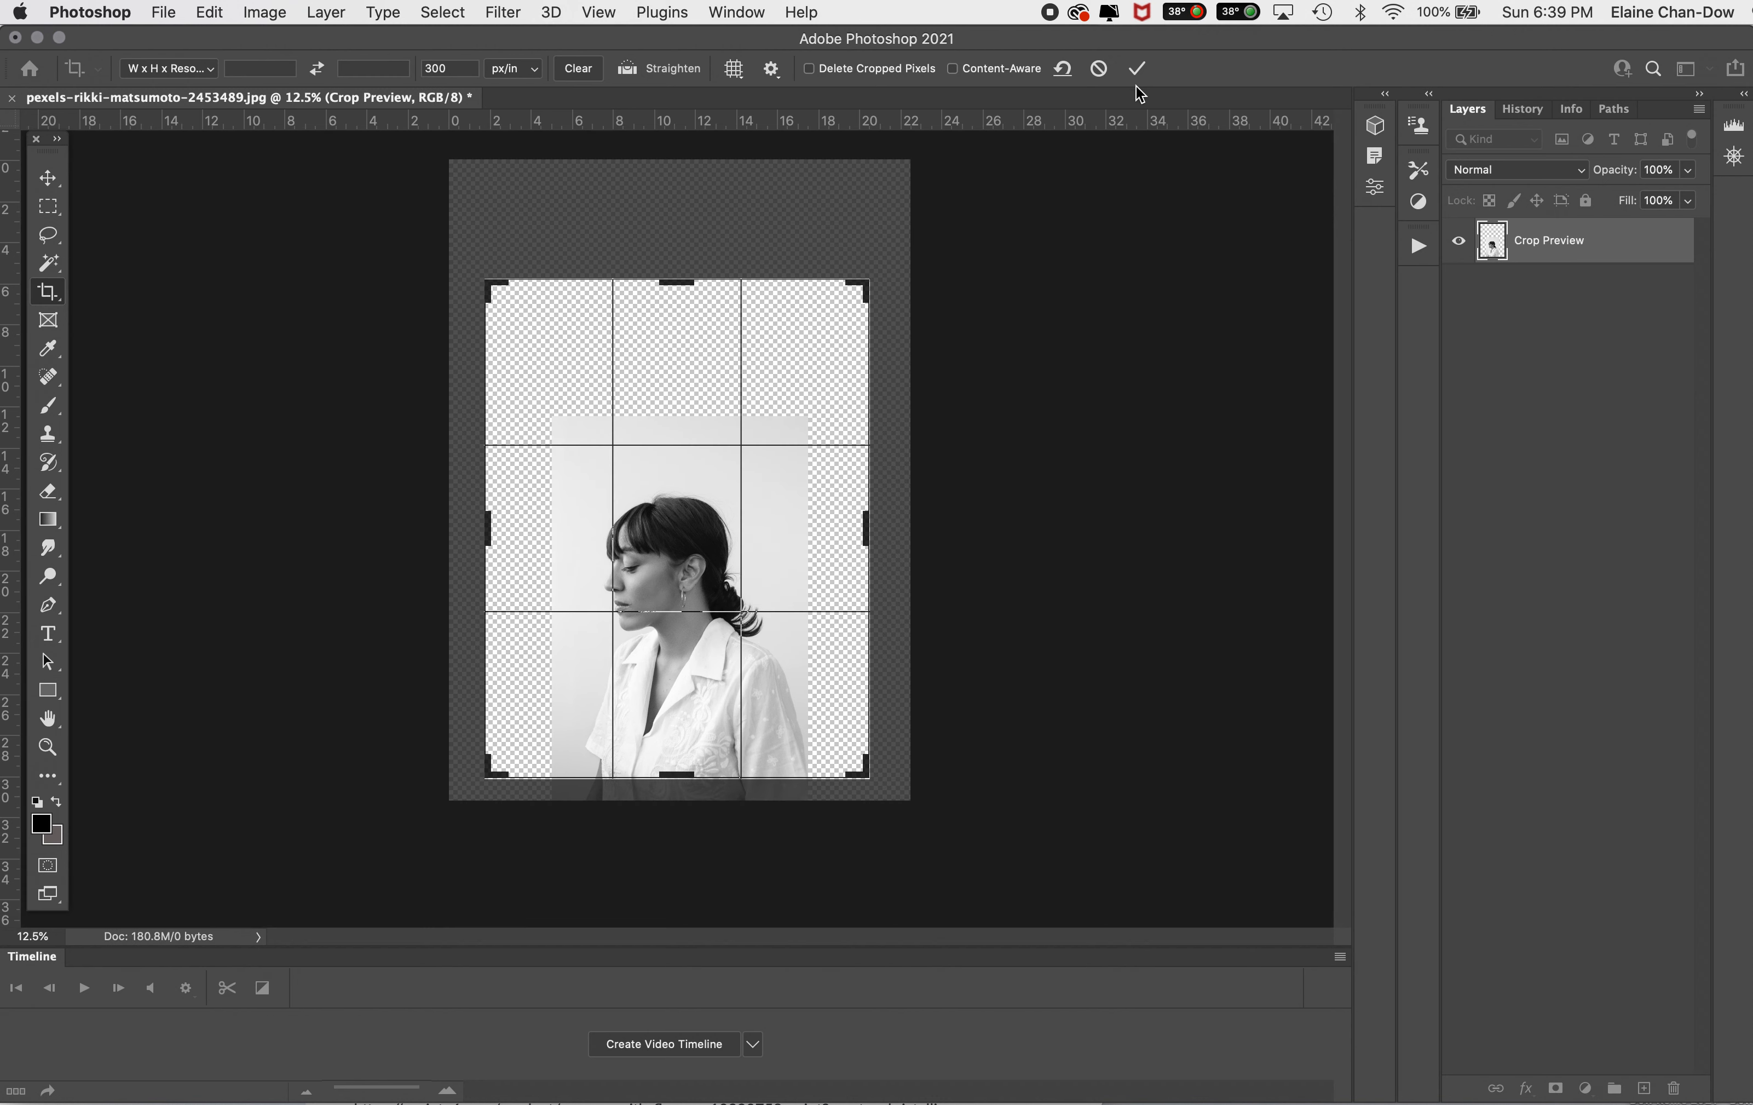
click(1138, 68)
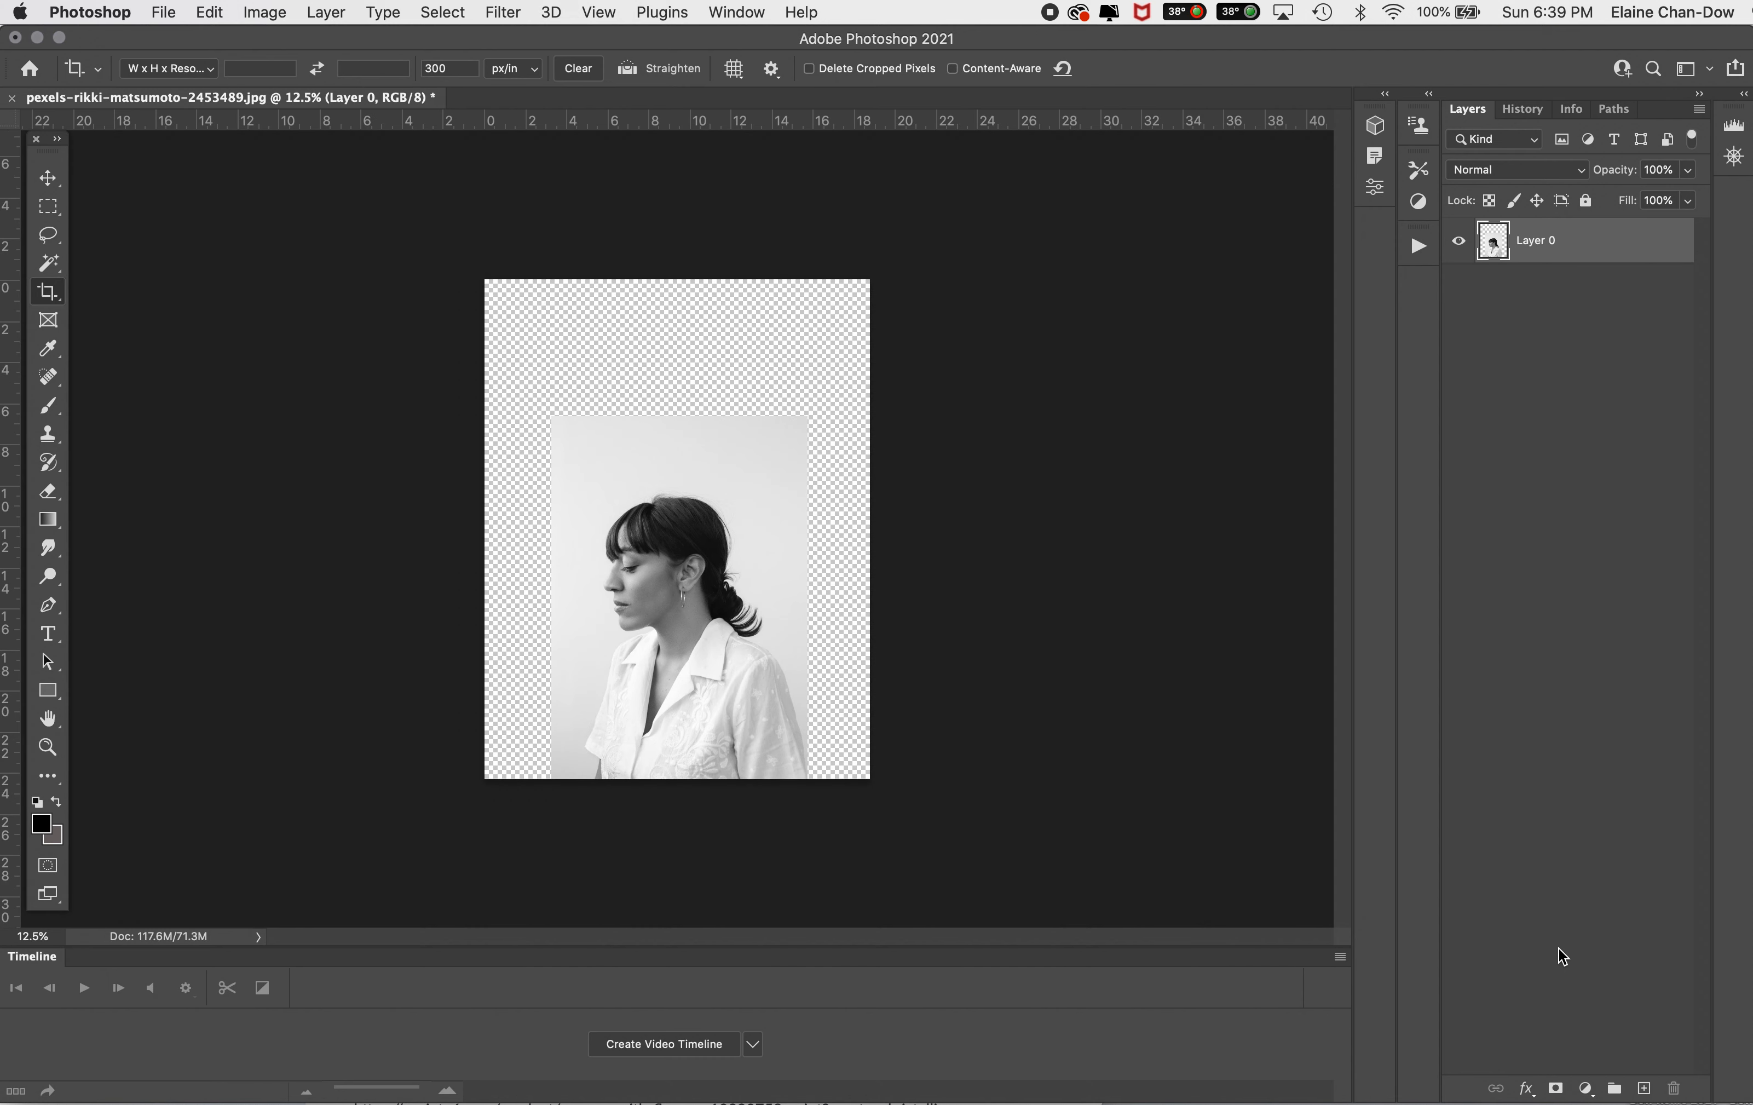
Step: Add a Solid Color fill layer in near-white #fcfbfb and place it beneath the photo layer
click(1585, 1088)
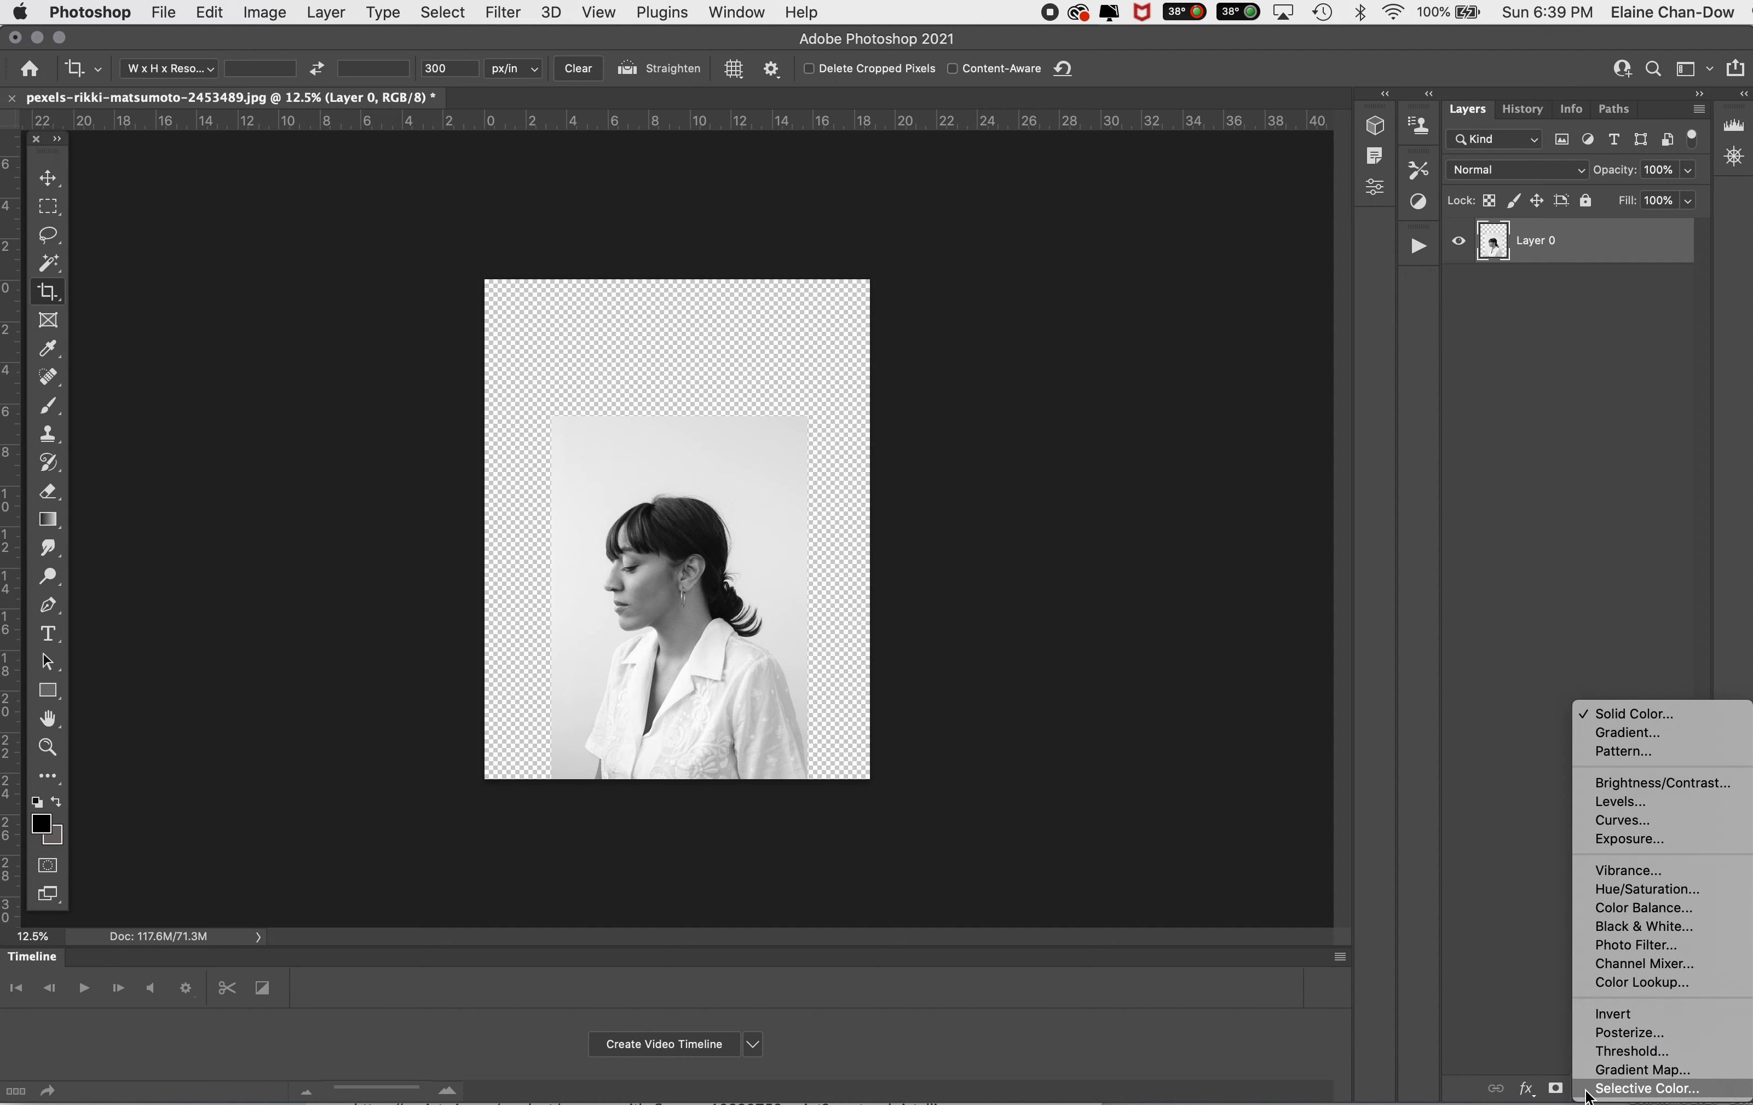
click(1725, 714)
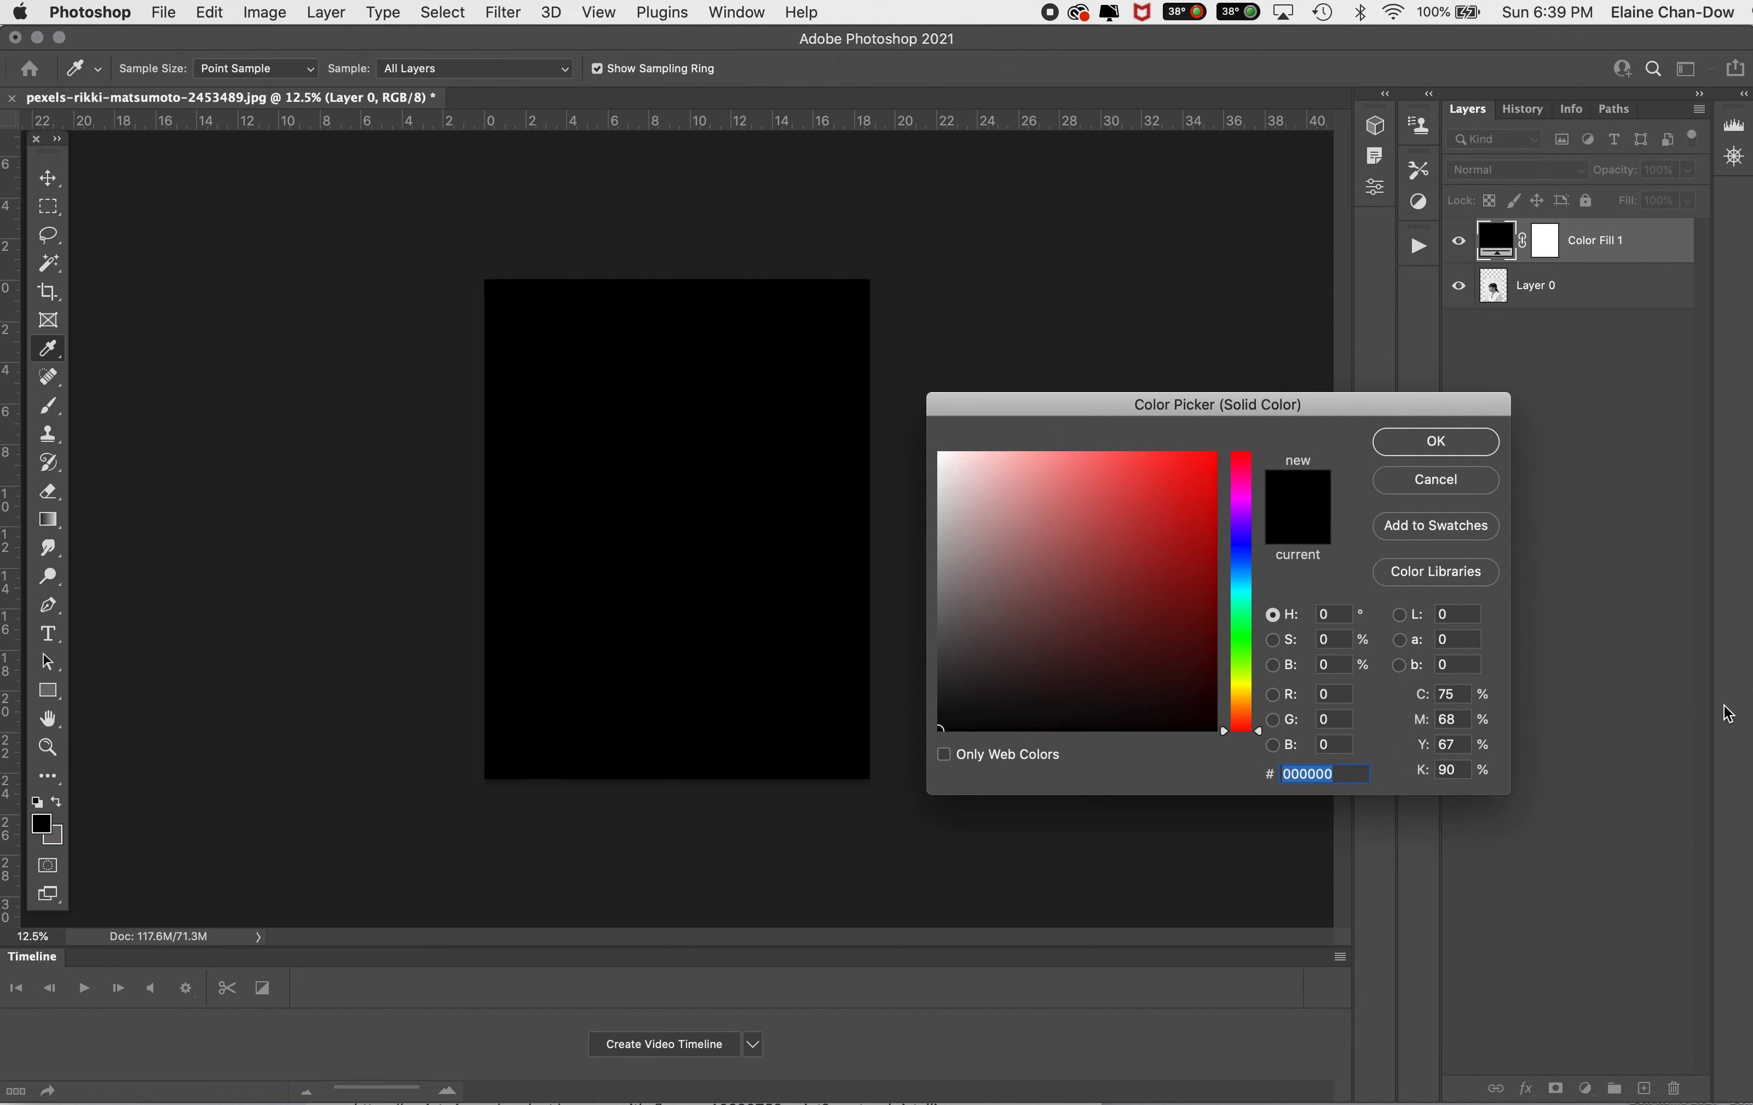
click(939, 454)
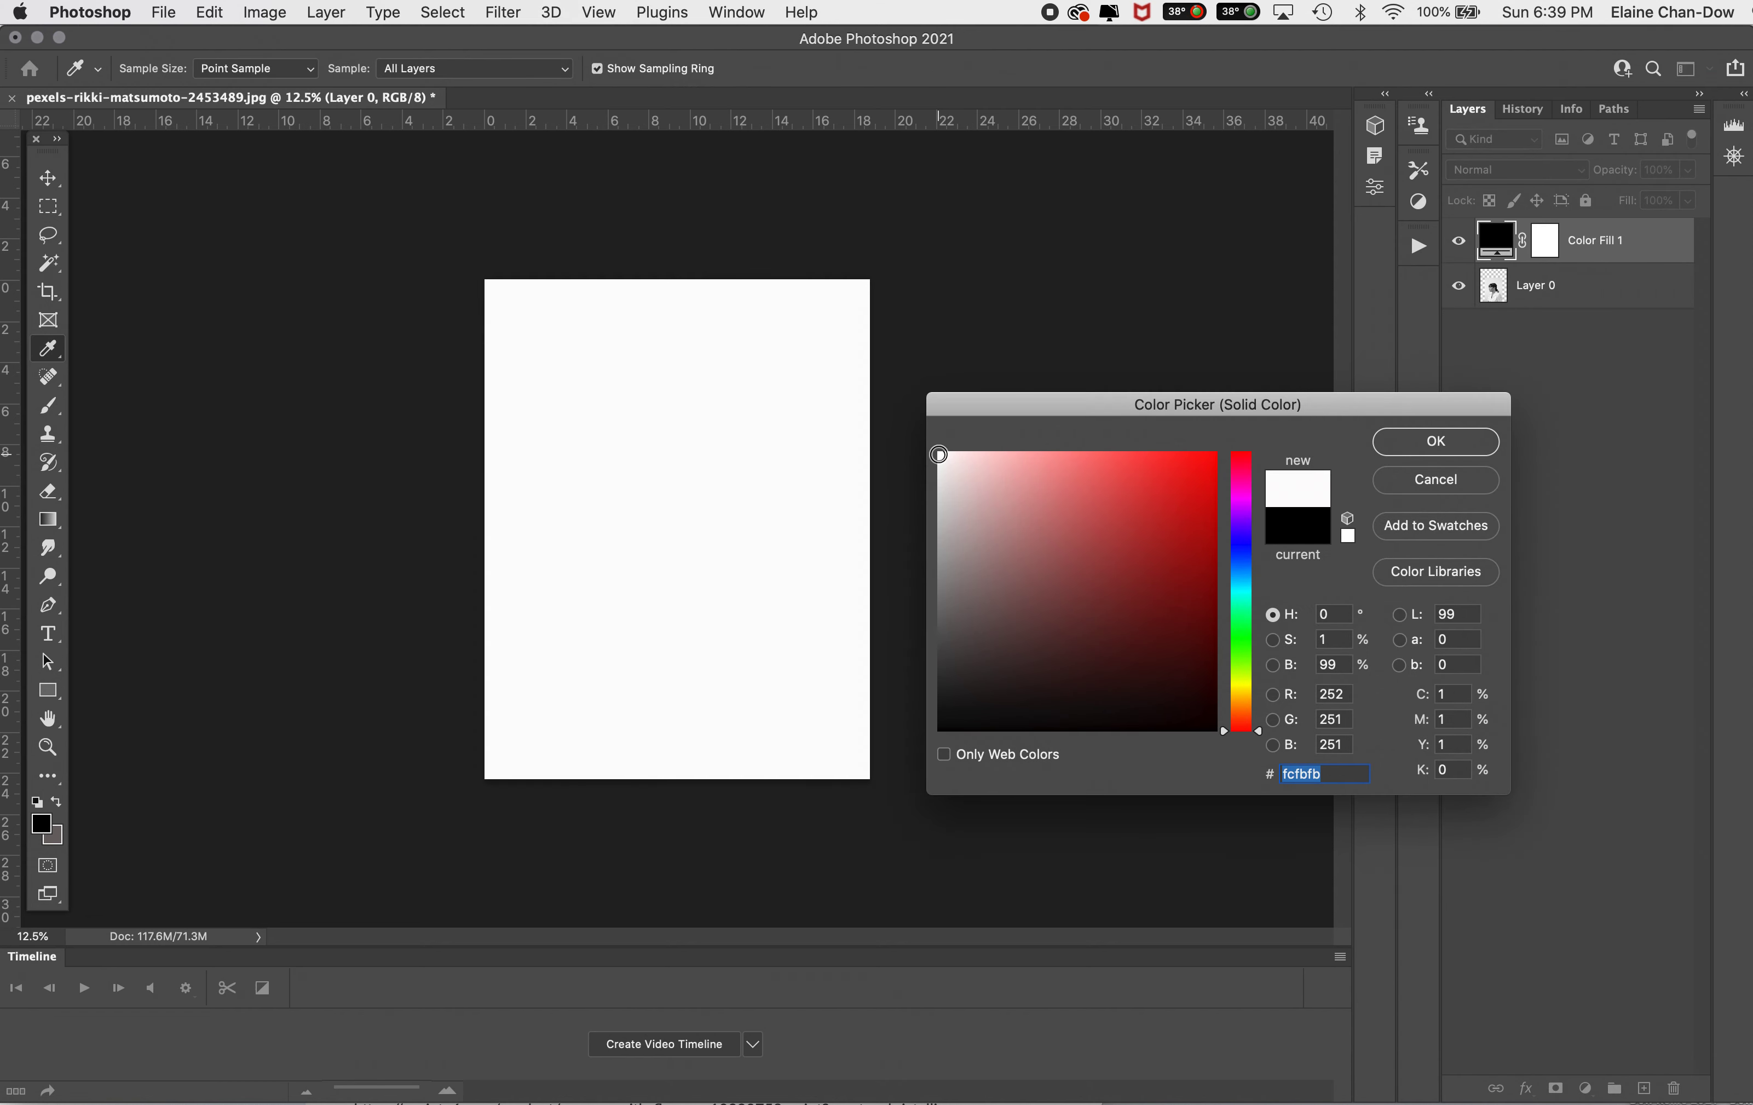
click(1436, 441)
key(c)
drag(1670, 252, 1652, 300)
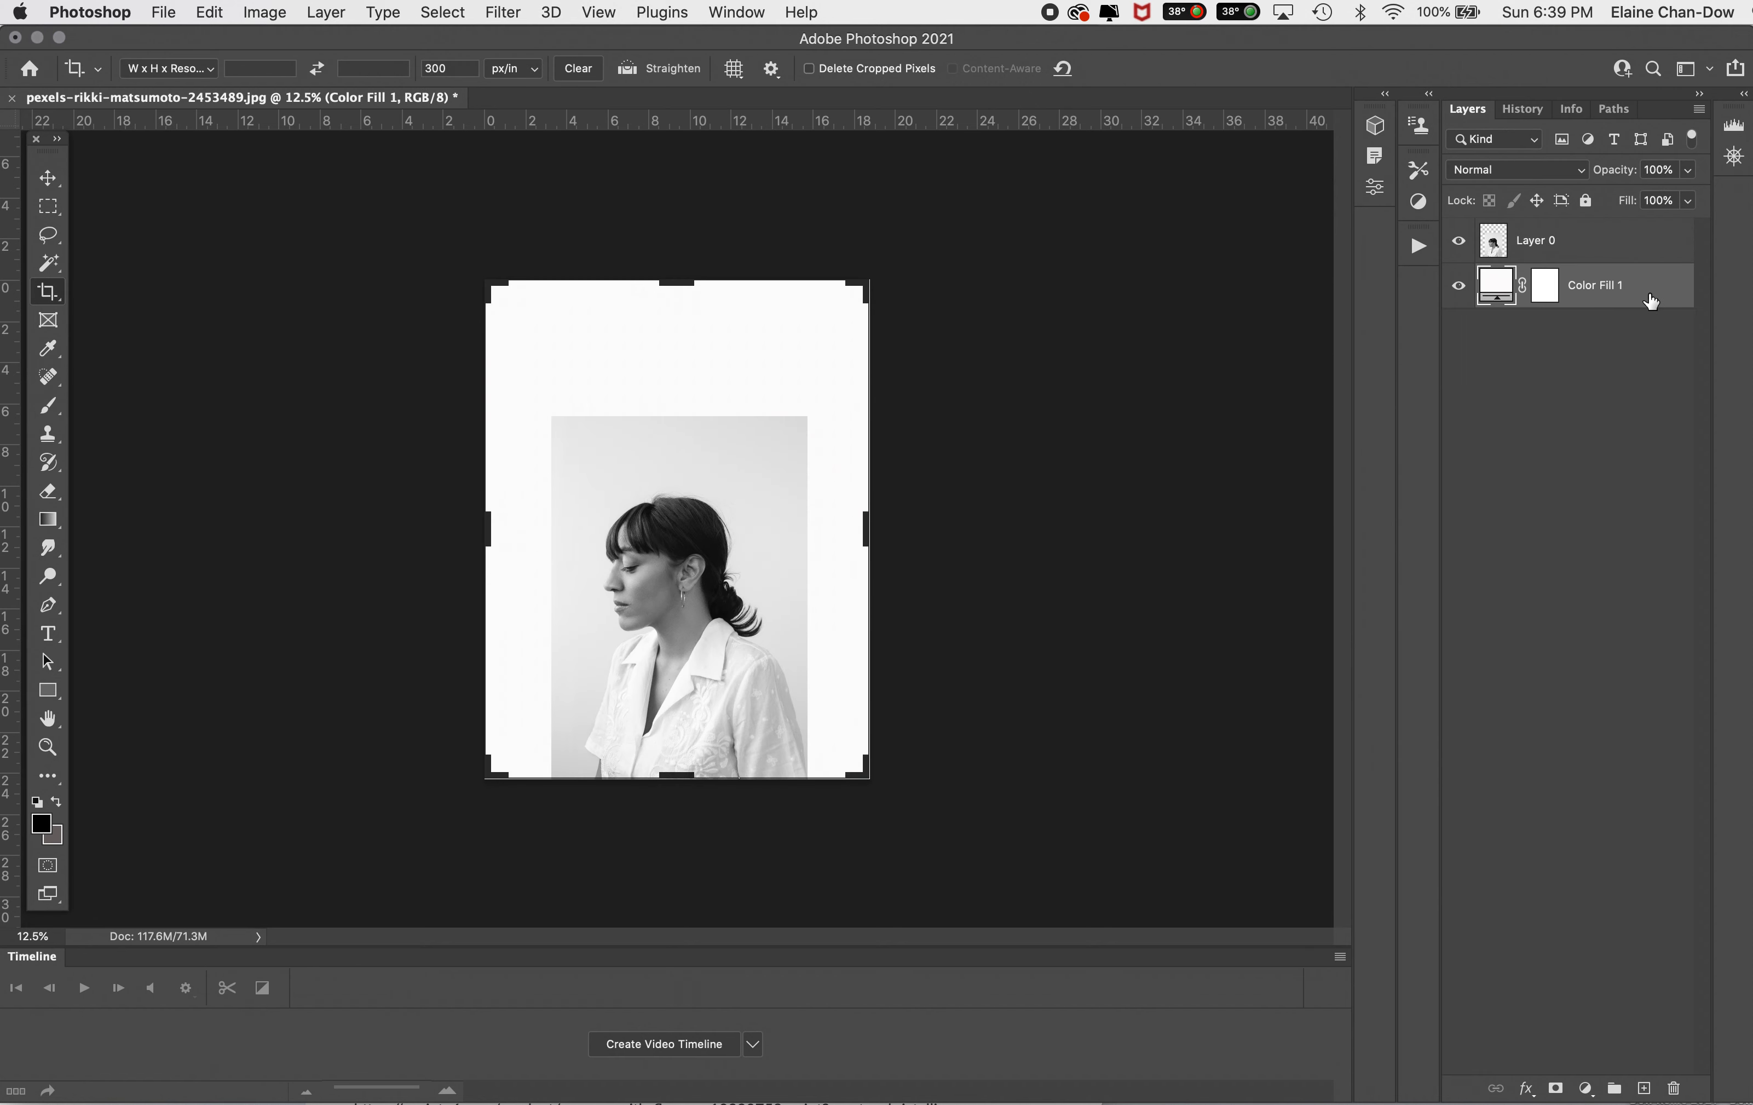
Step: Start a Color Range selection on Layer 0 with Sampled Colors, sampling the light gray backdrop above the woman's head
click(1578, 247)
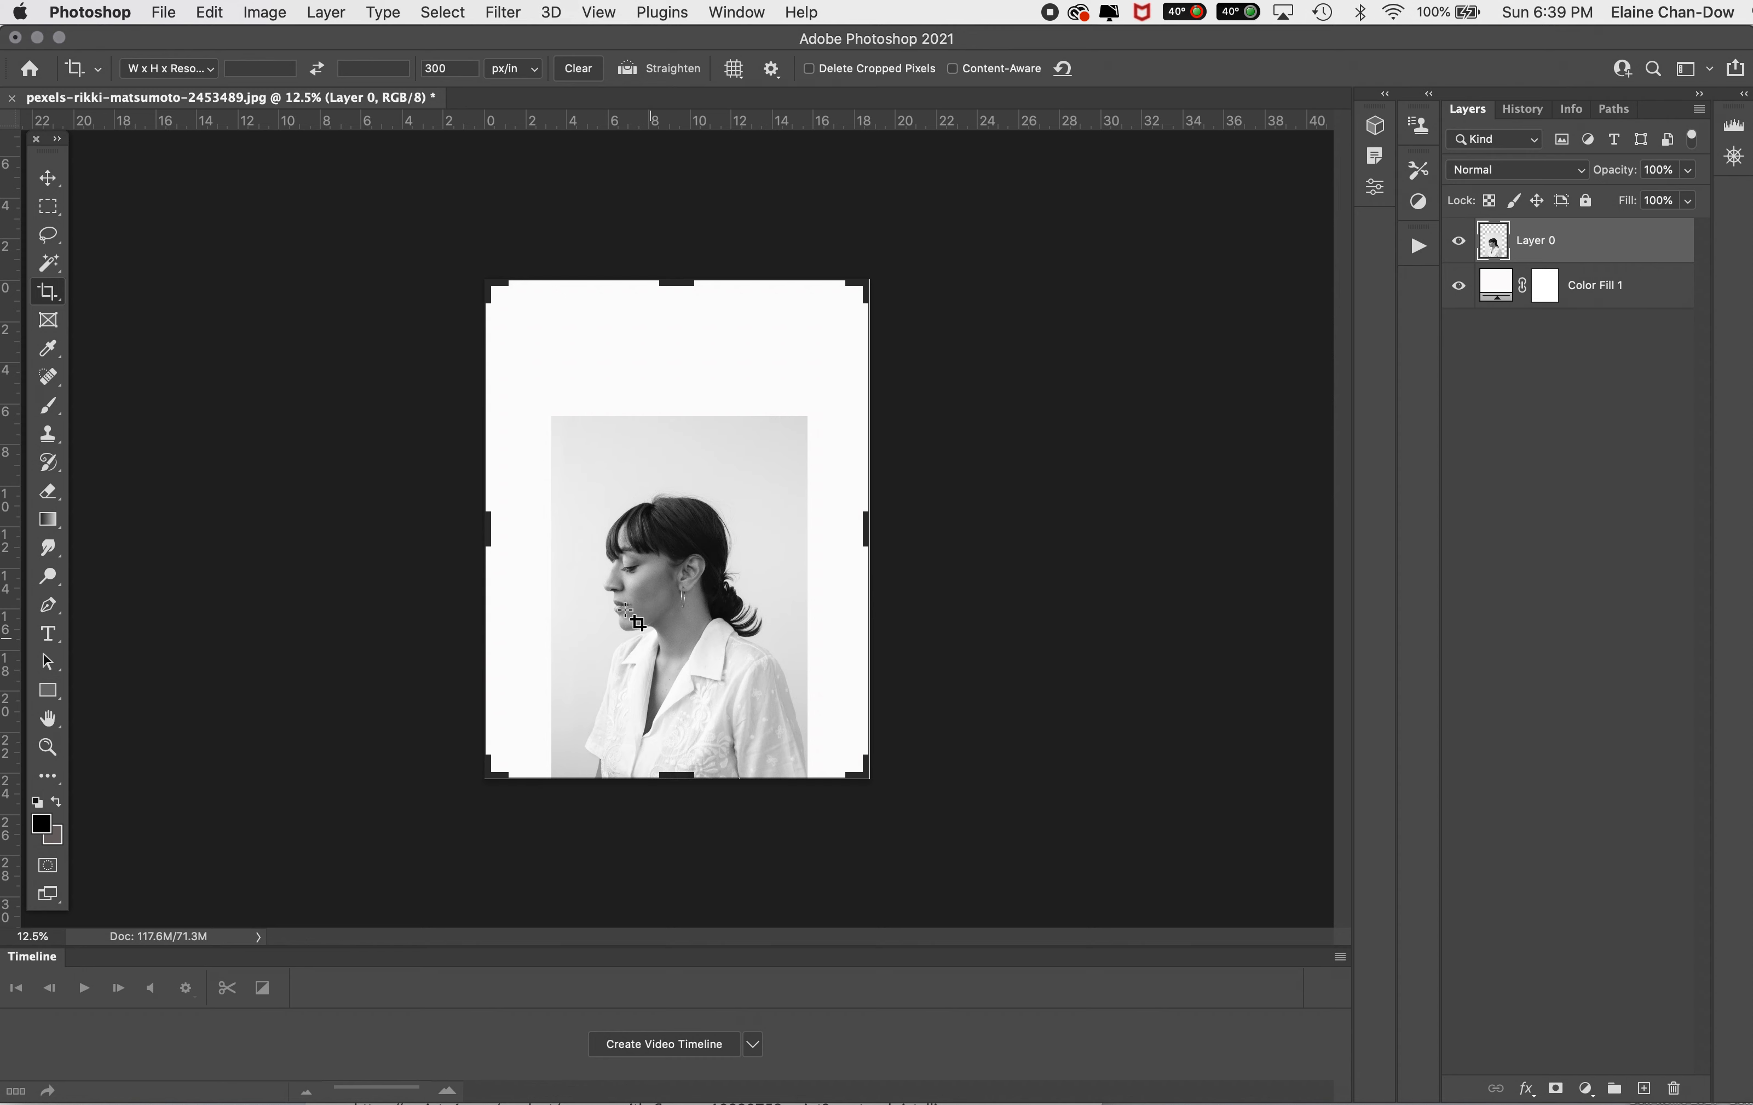
click(59, 268)
mouse_move(60, 269)
mouse_down()
mouse_move(81, 287)
mouse_move(41, 263)
mouse_up()
click(41, 262)
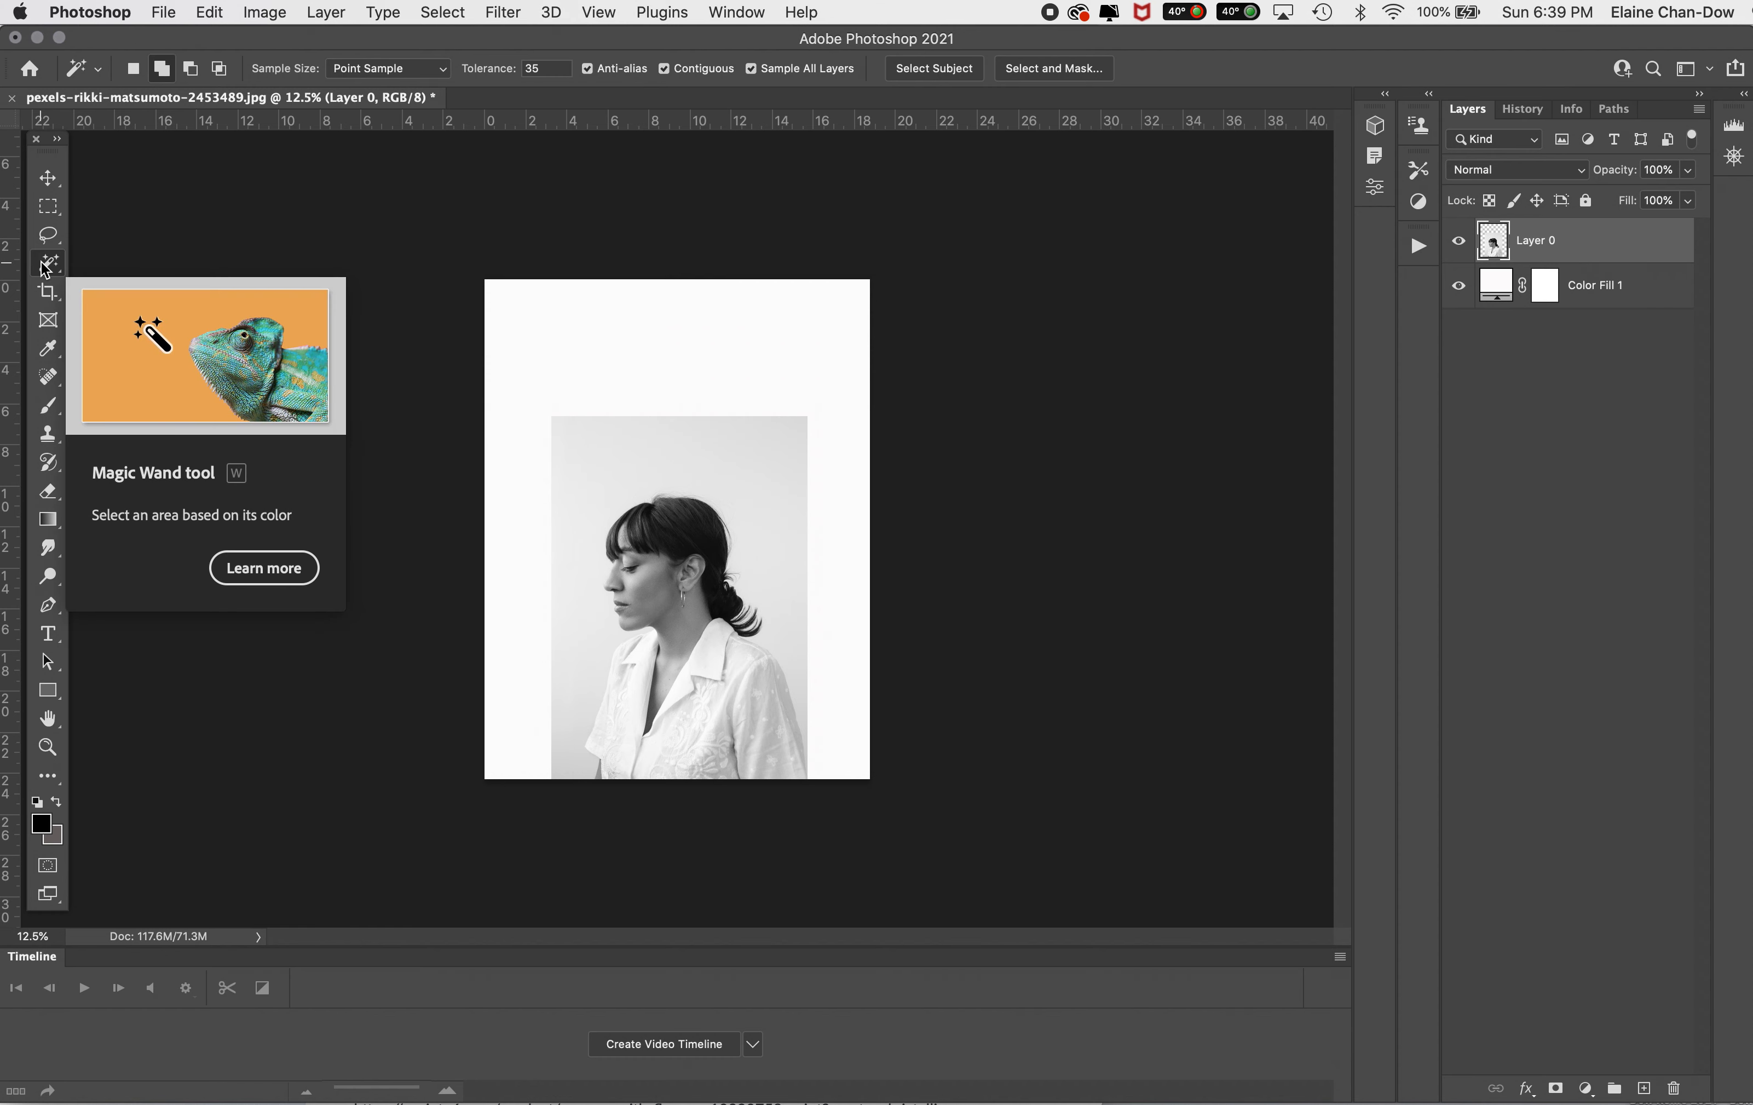
click(456, 8)
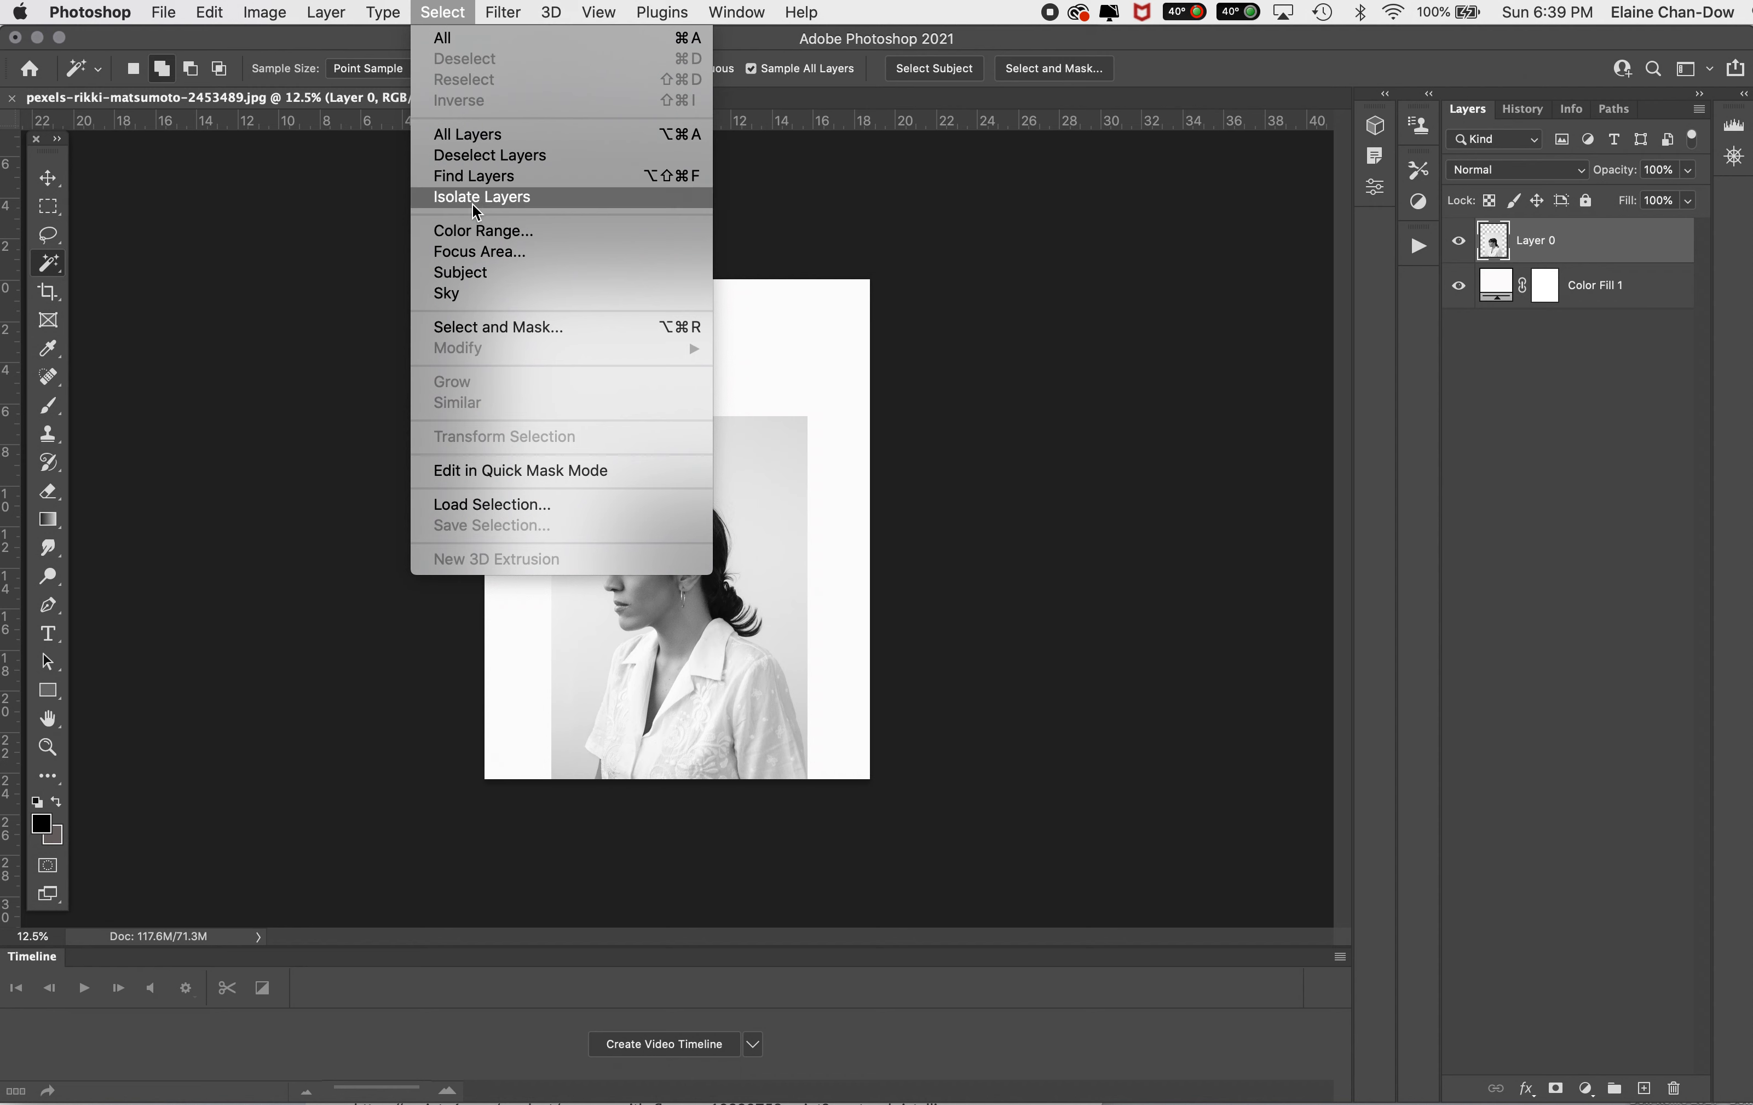
click(487, 231)
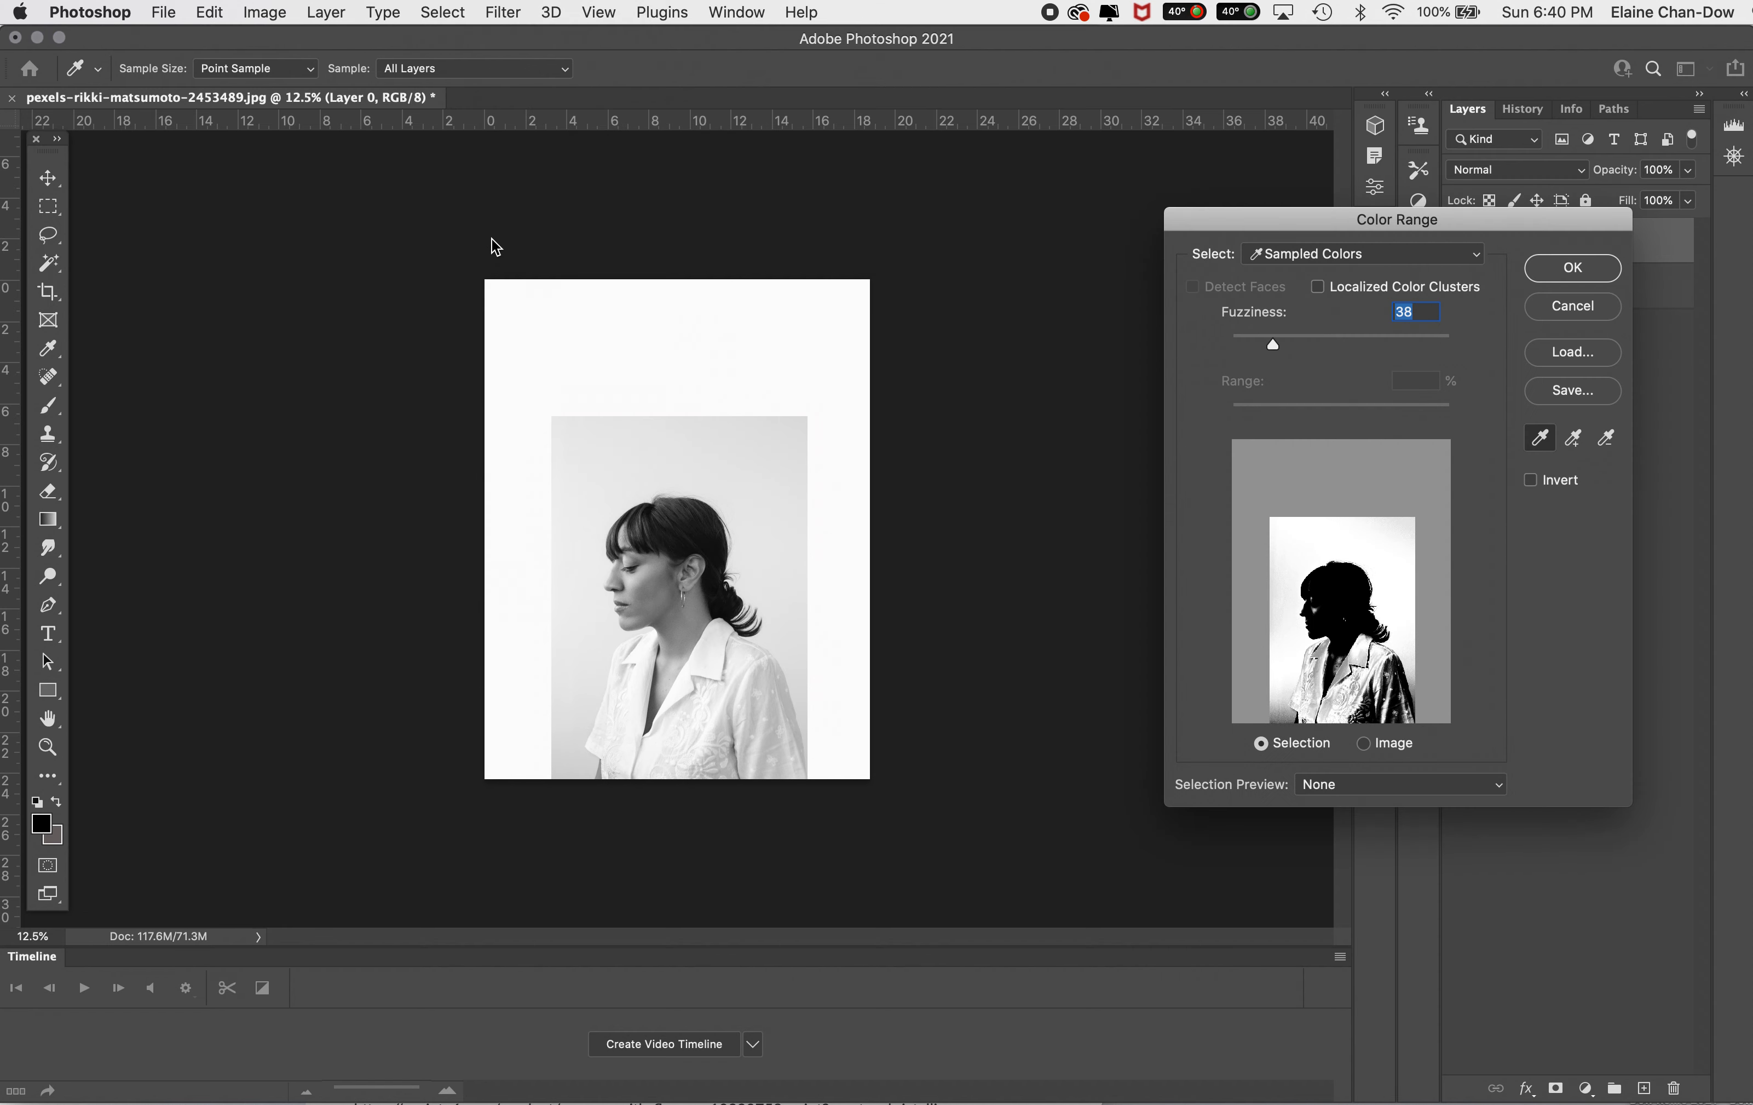
drag(1479, 218, 1370, 171)
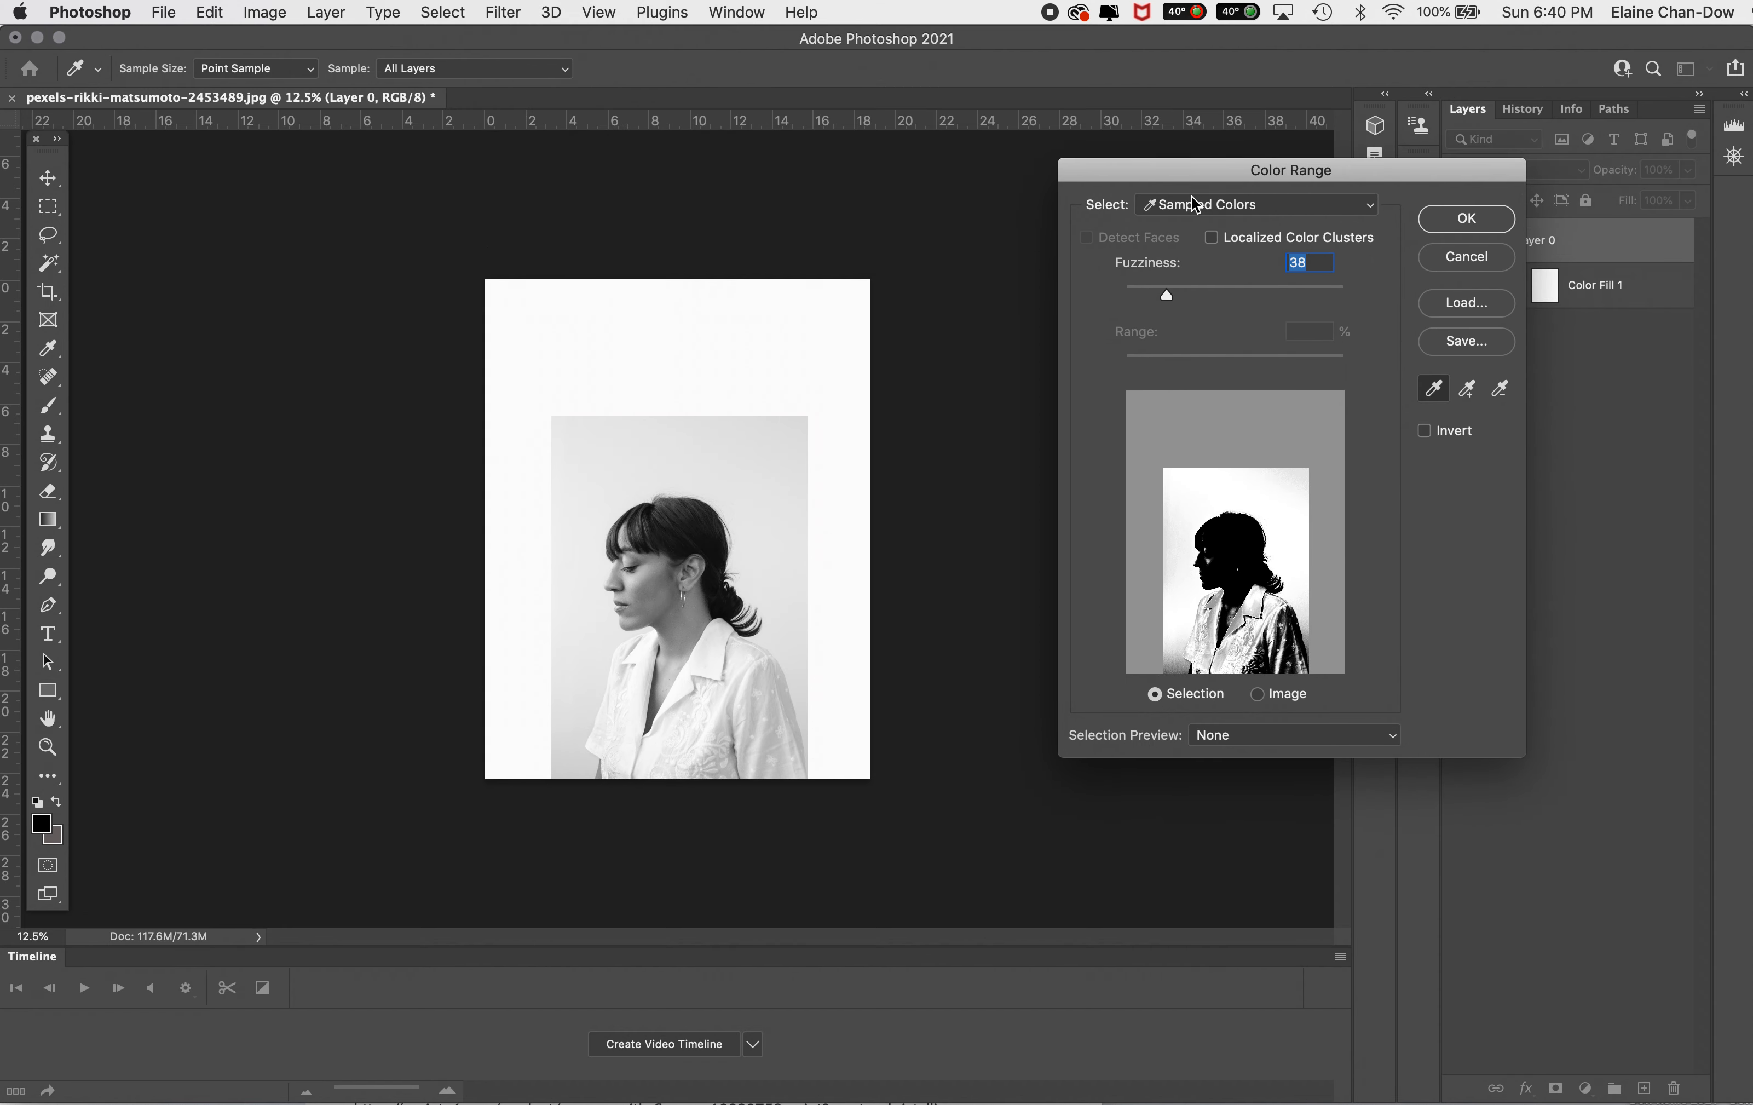
click(1235, 206)
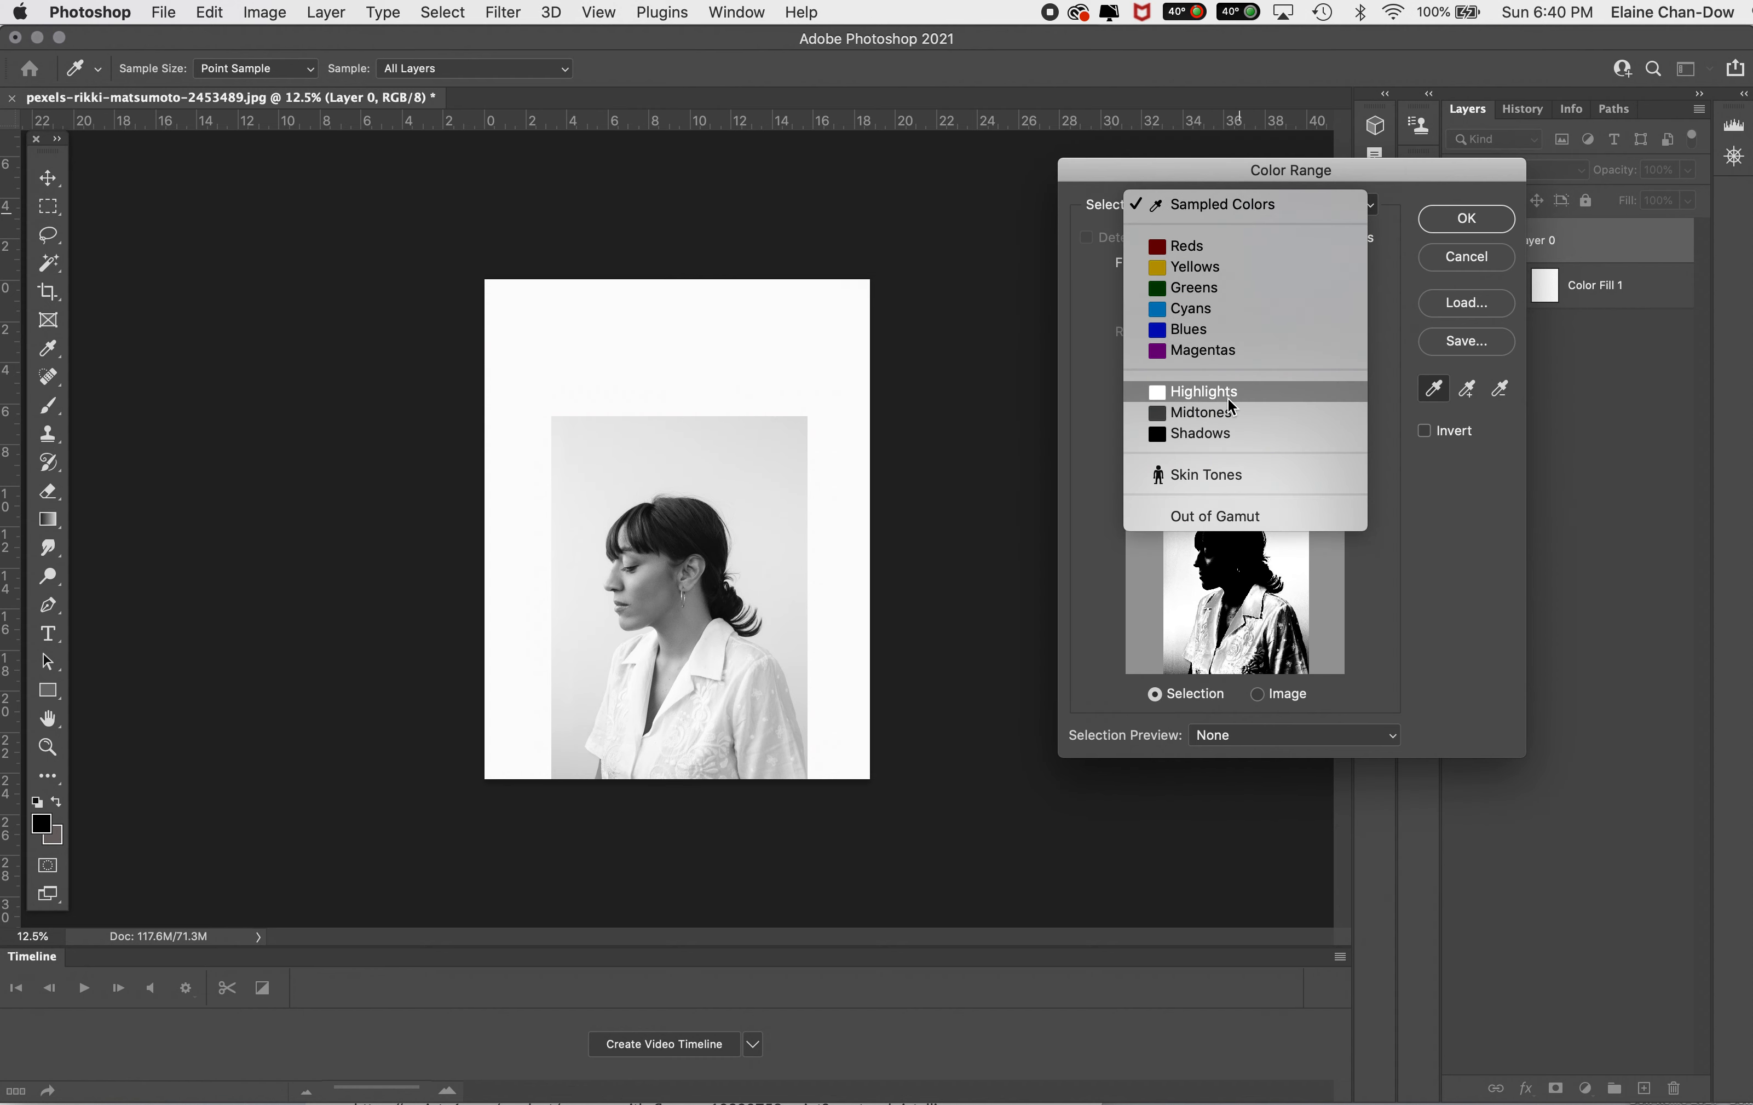
click(1252, 198)
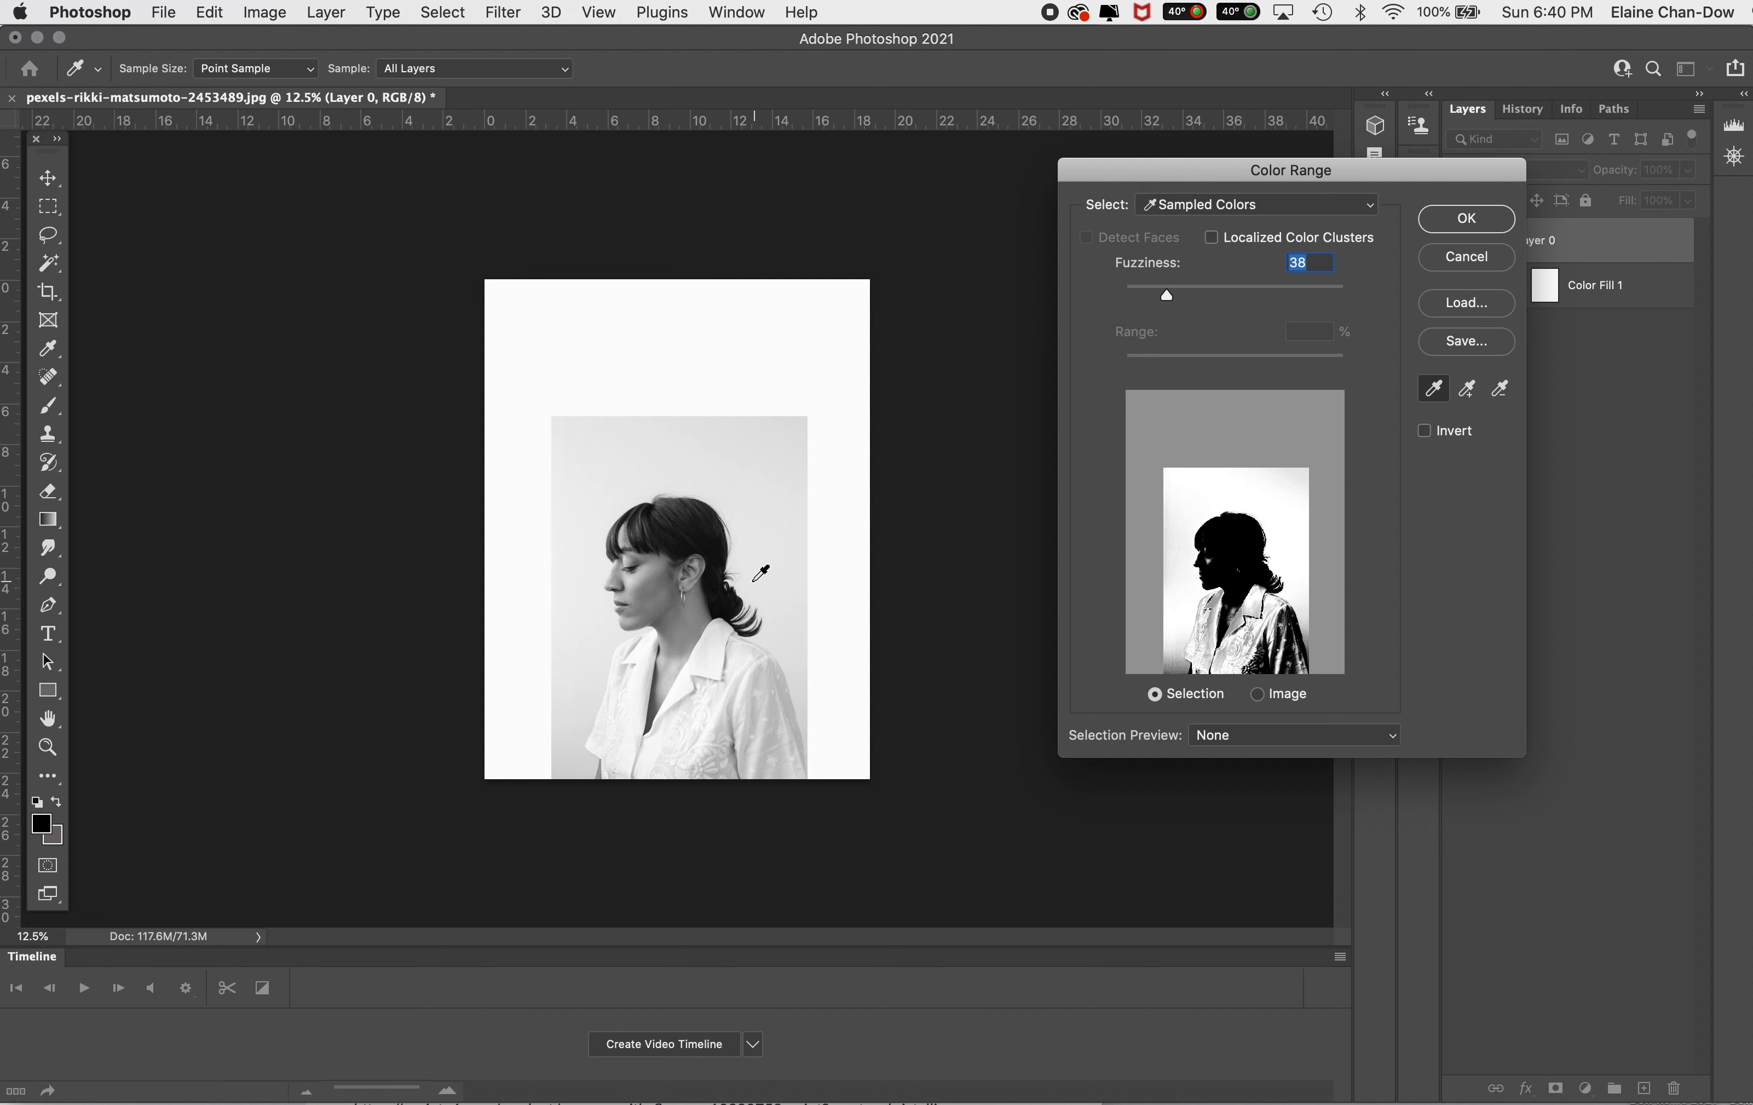
click(748, 452)
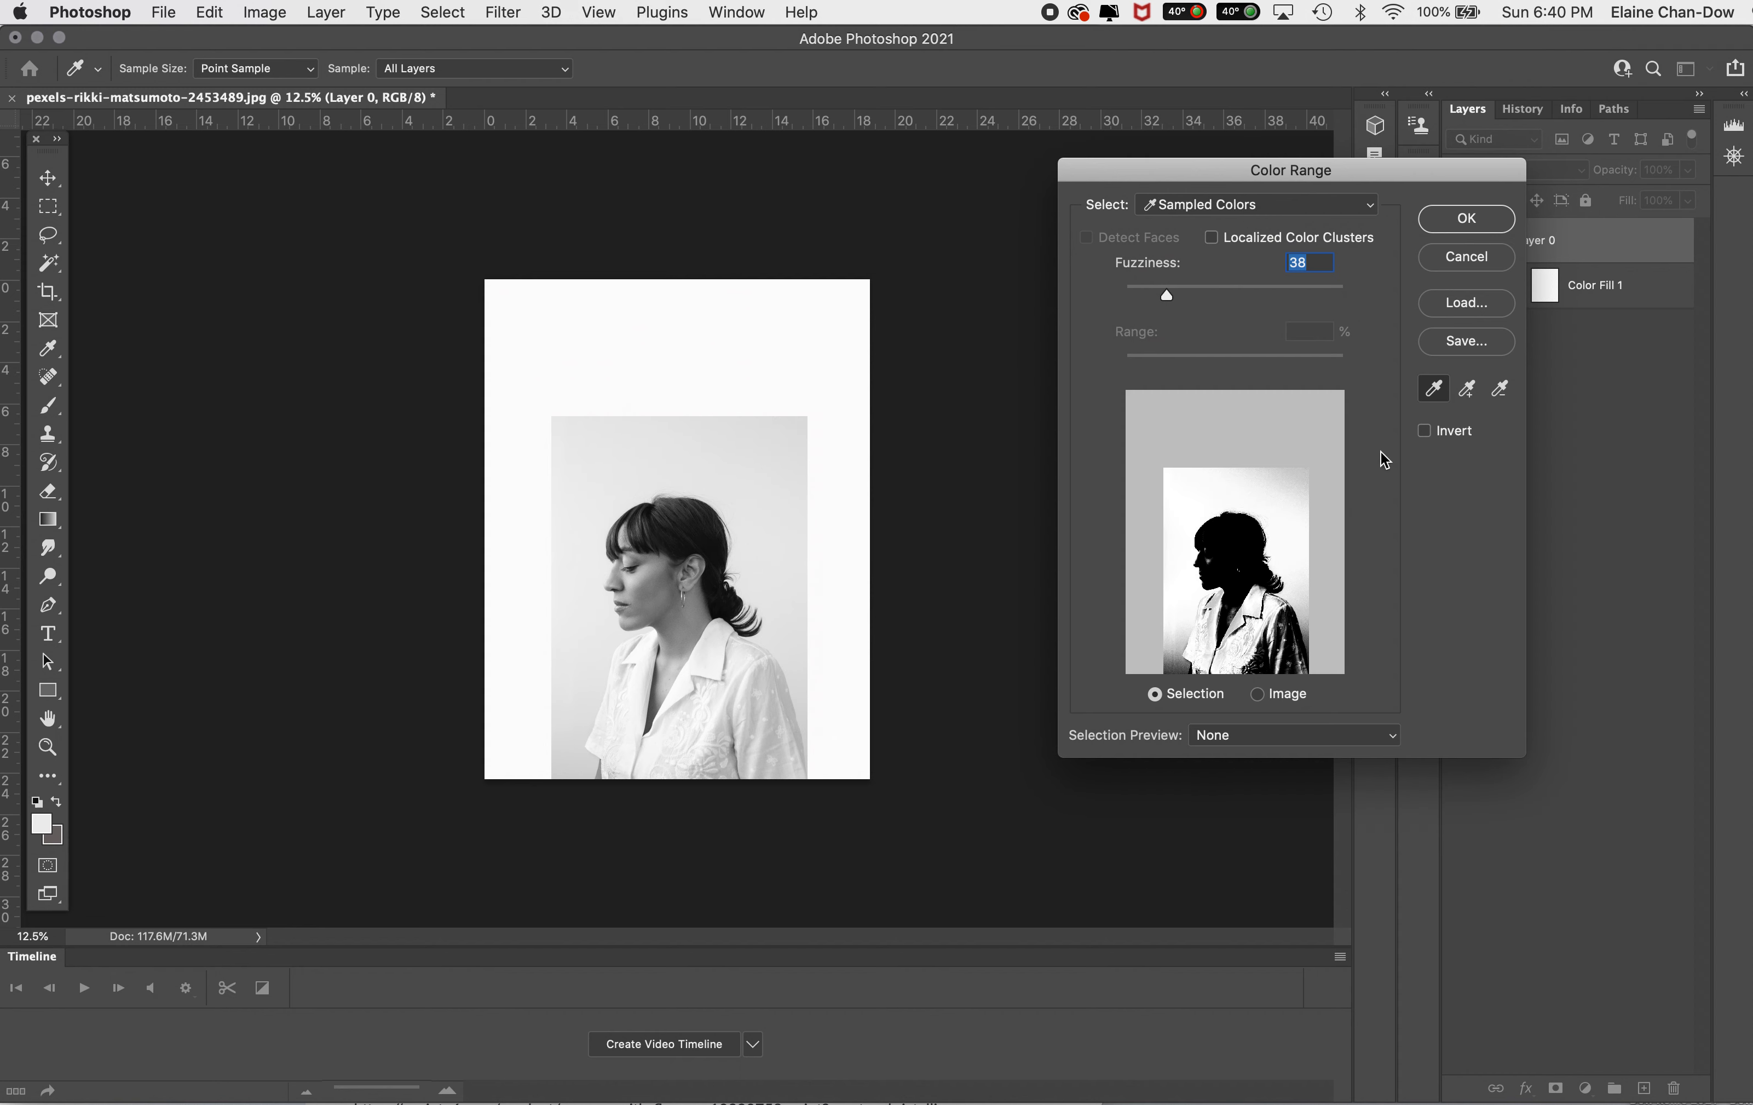
Step: Add the backdrop's upper right and the white border to the sampled range, subtract a shirt tone, and apply the selection
click(1474, 394)
click(793, 429)
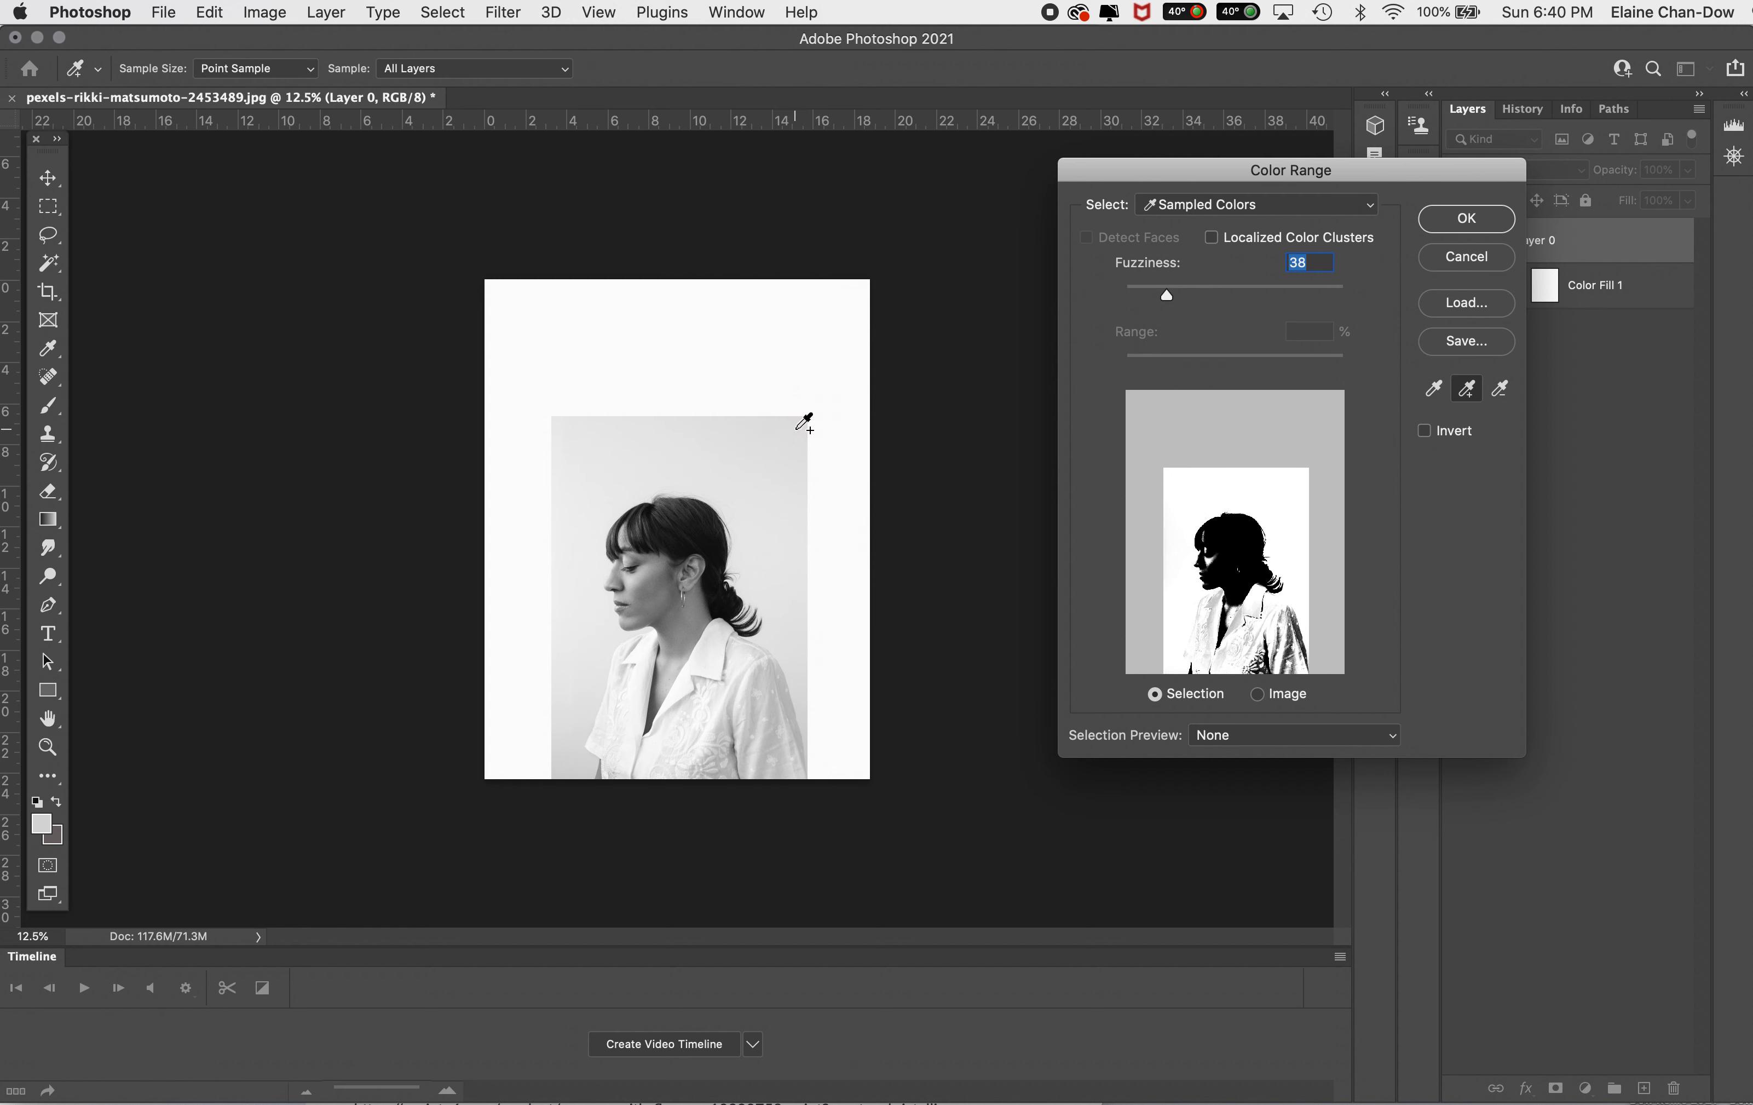
click(803, 315)
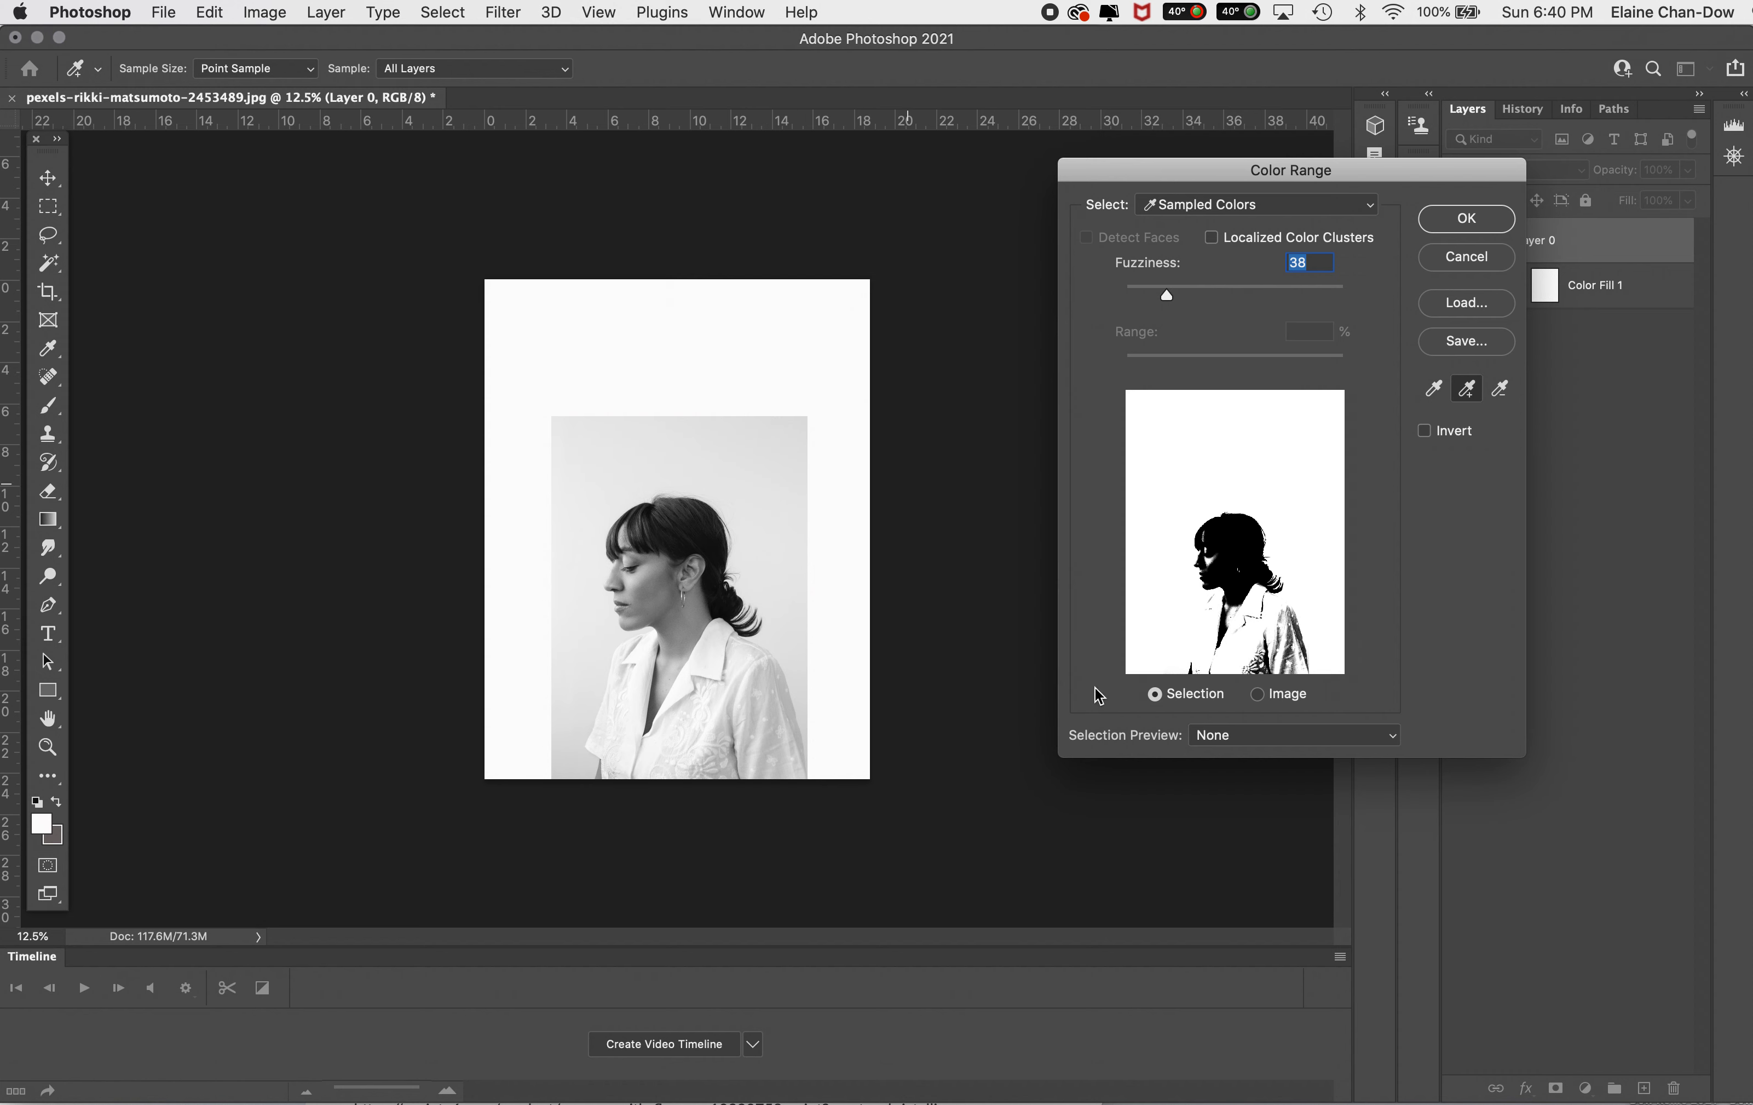
click(1510, 392)
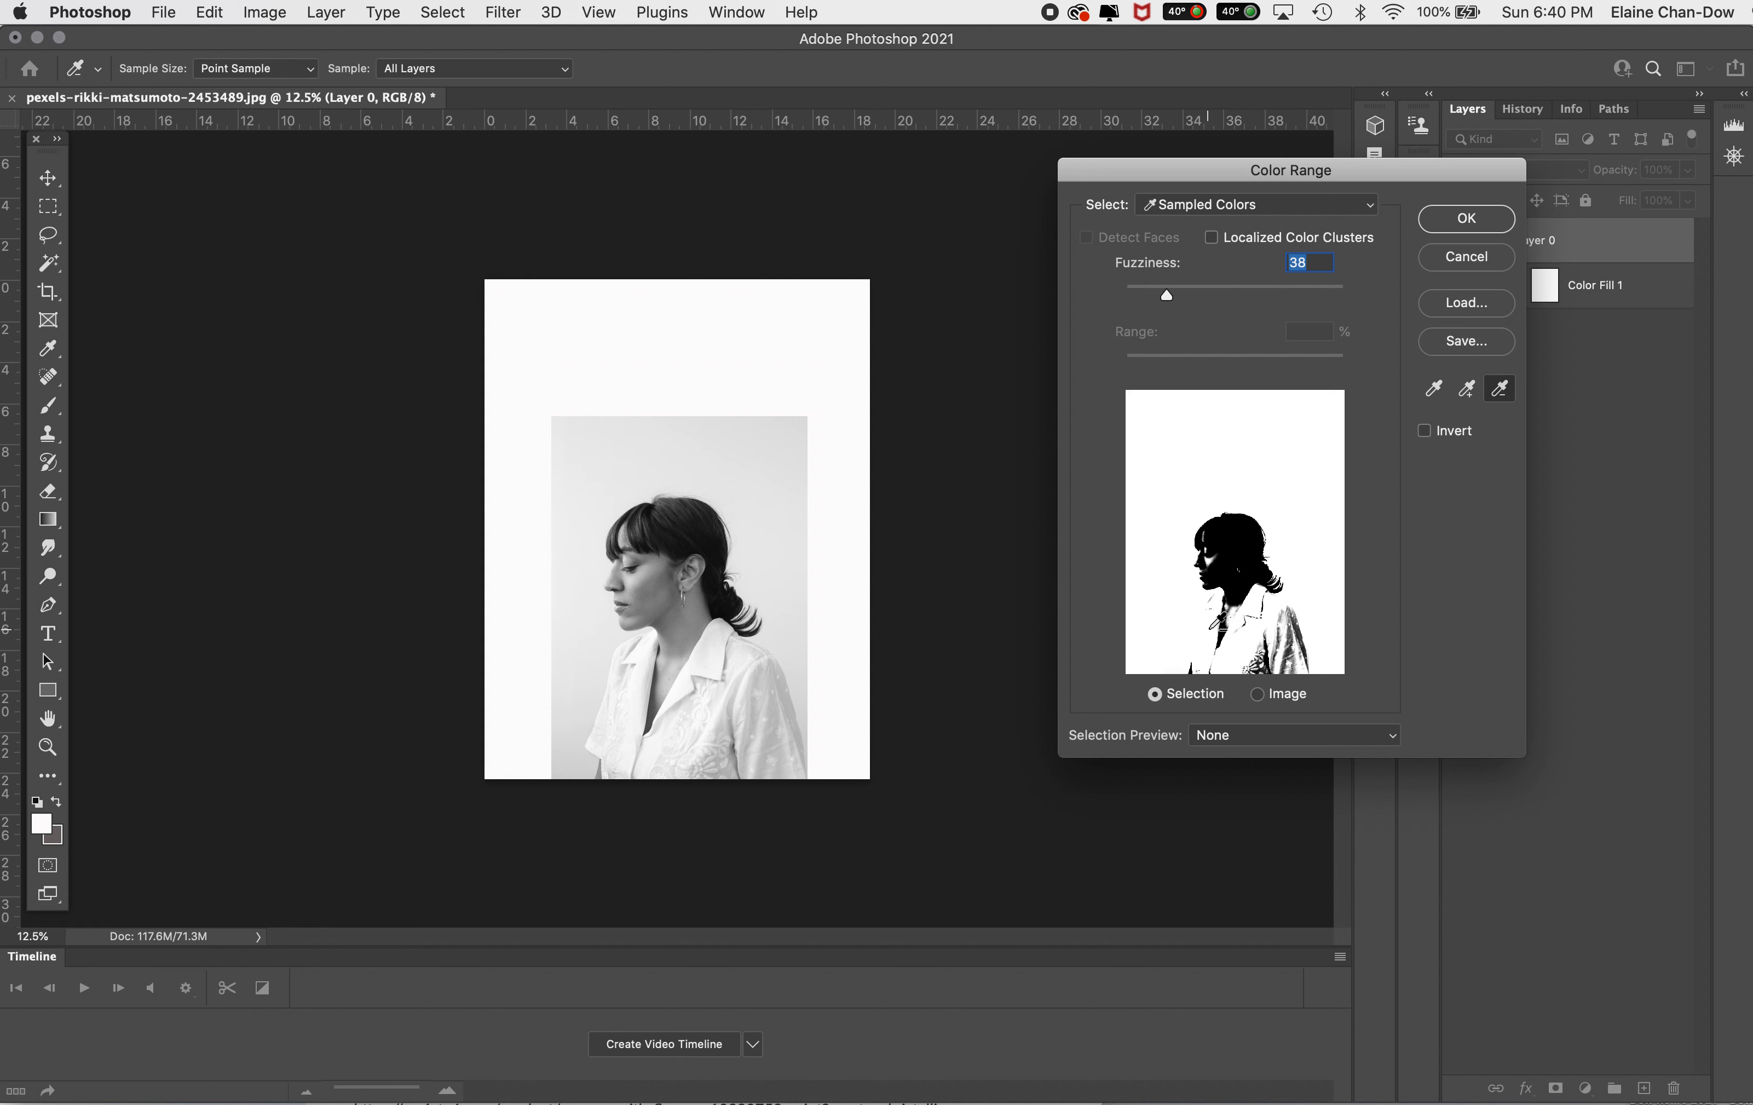
click(1231, 651)
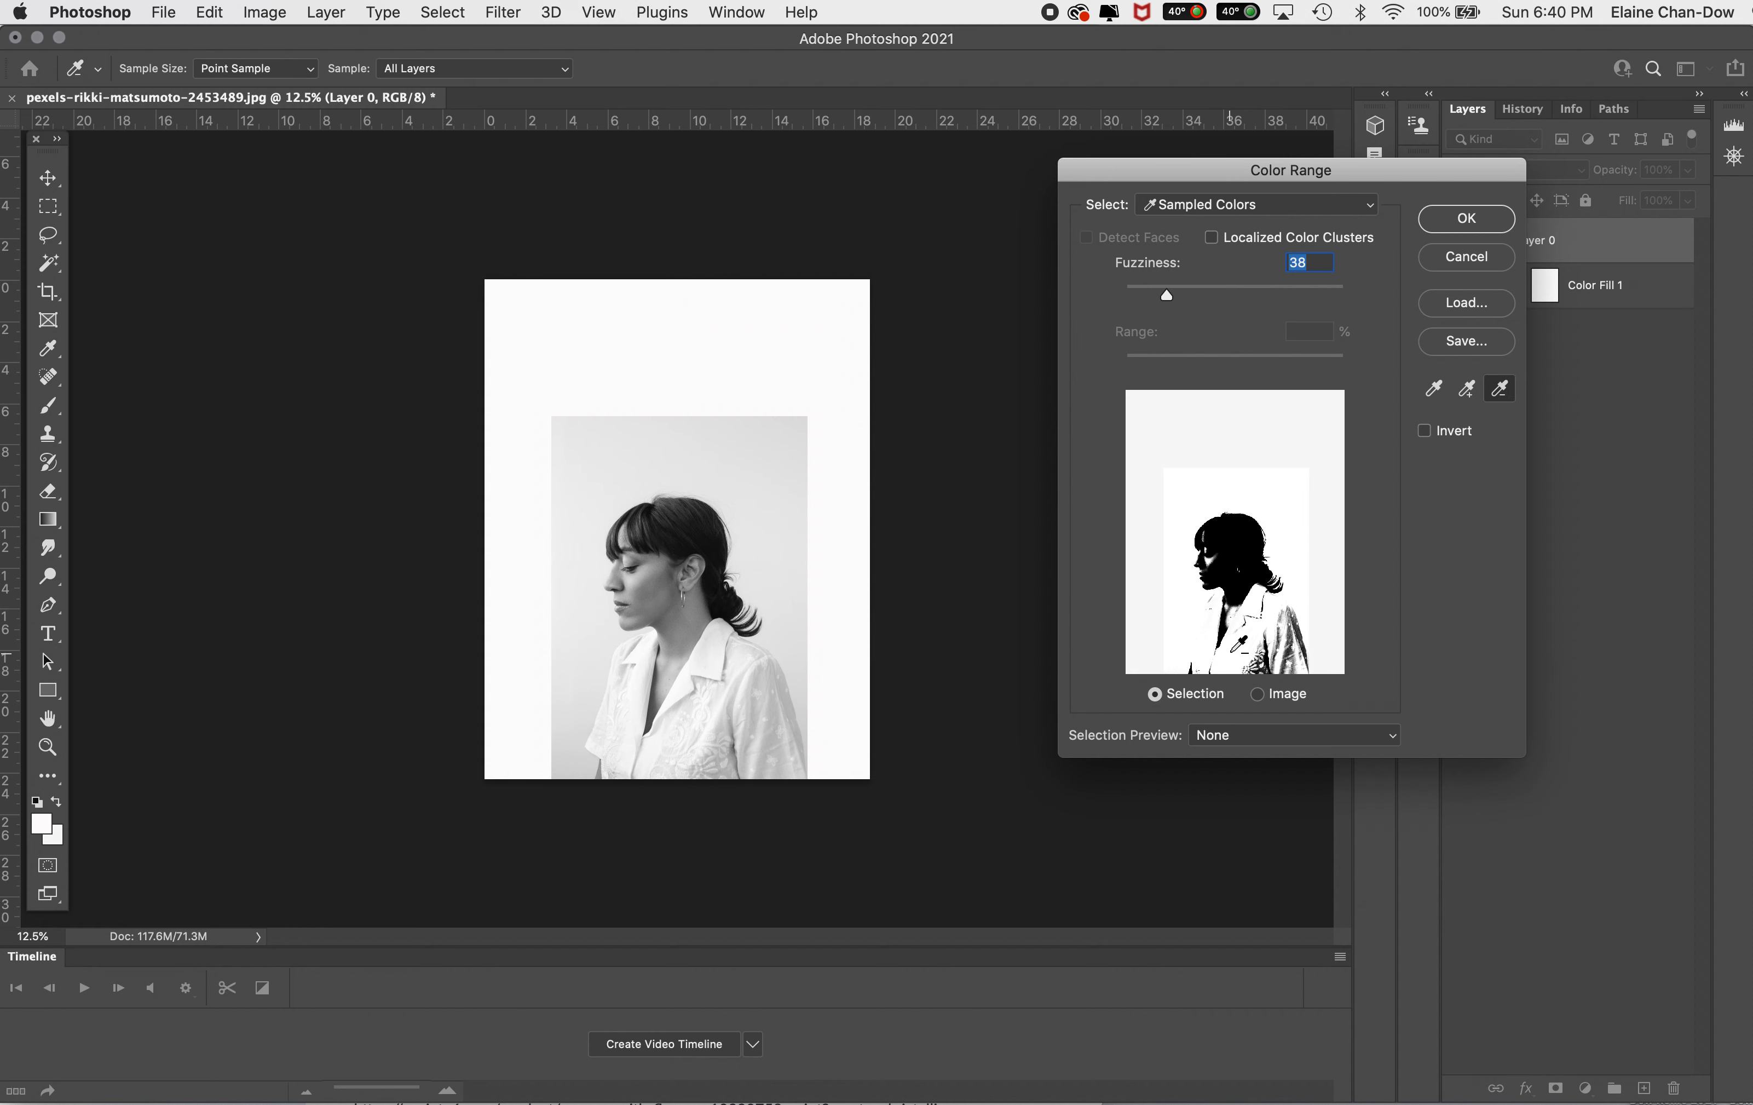
click(1460, 224)
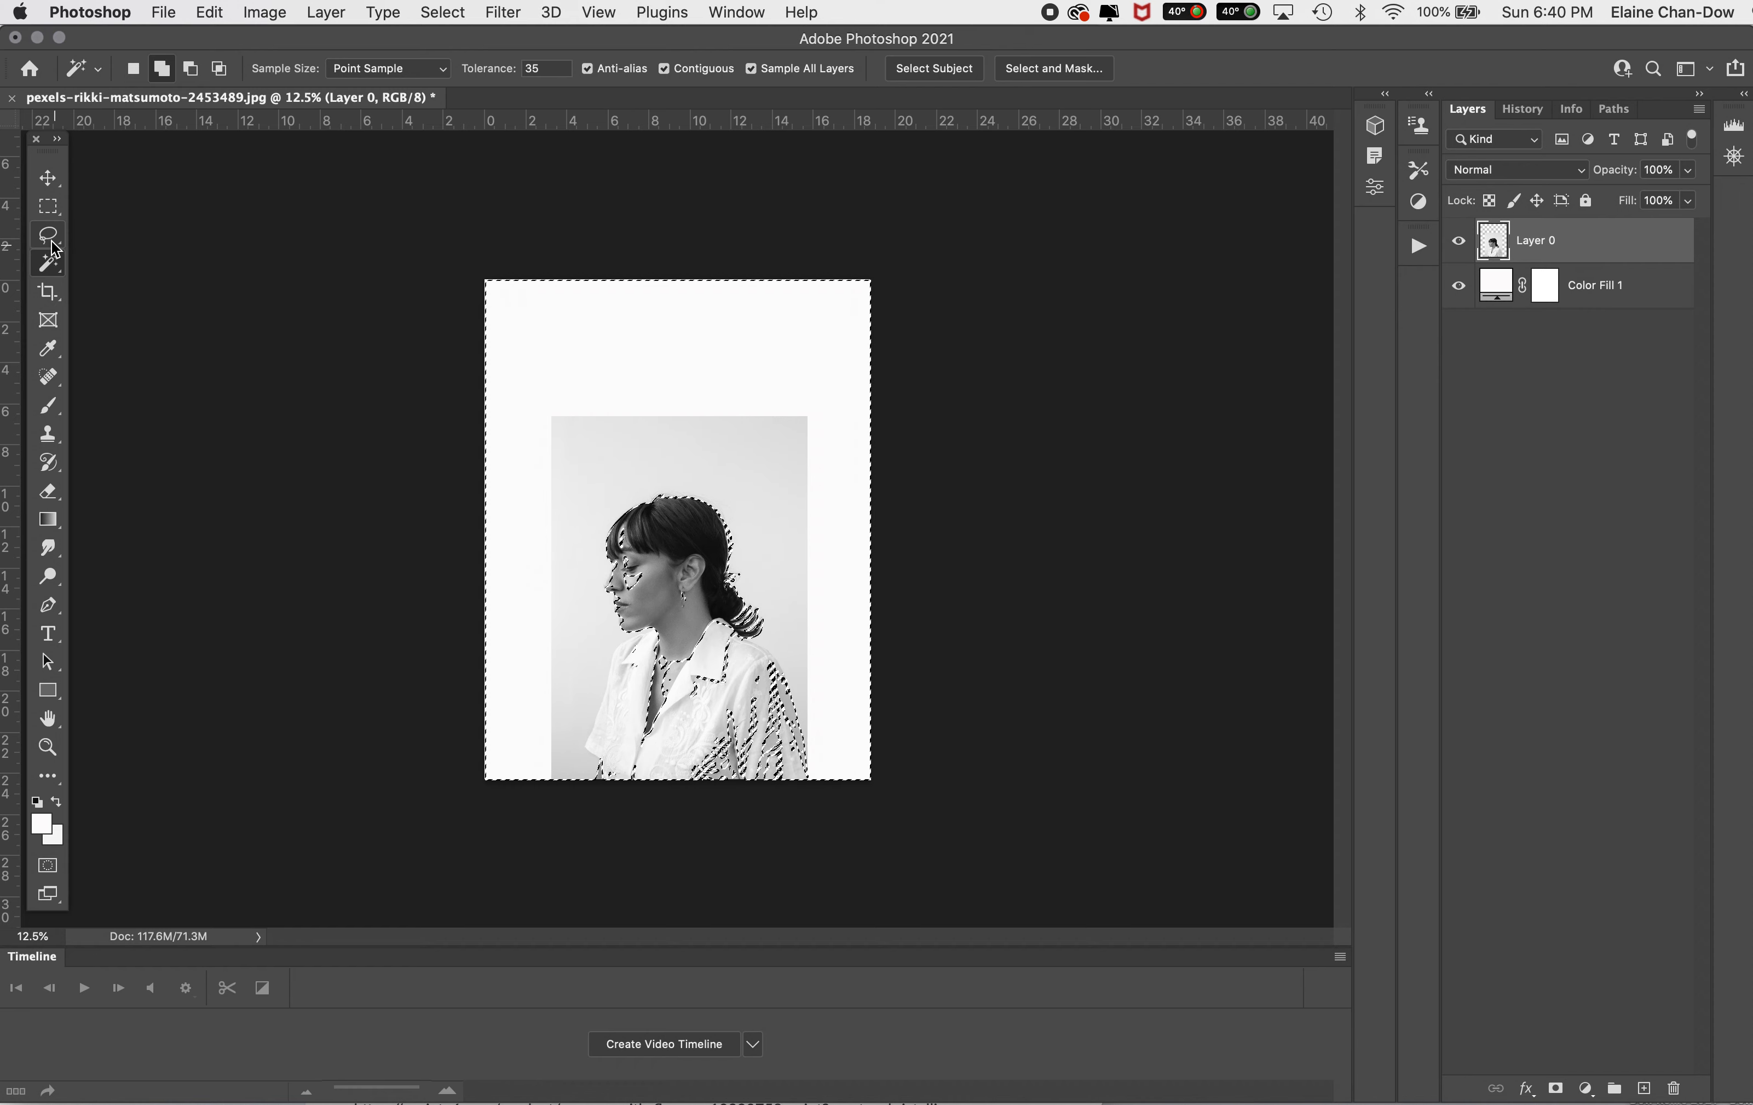
Step: Add a near-black #0c0c0c Solid Color fill layer masked by the selection and make its layer mask active
drag(48, 207, 123, 218)
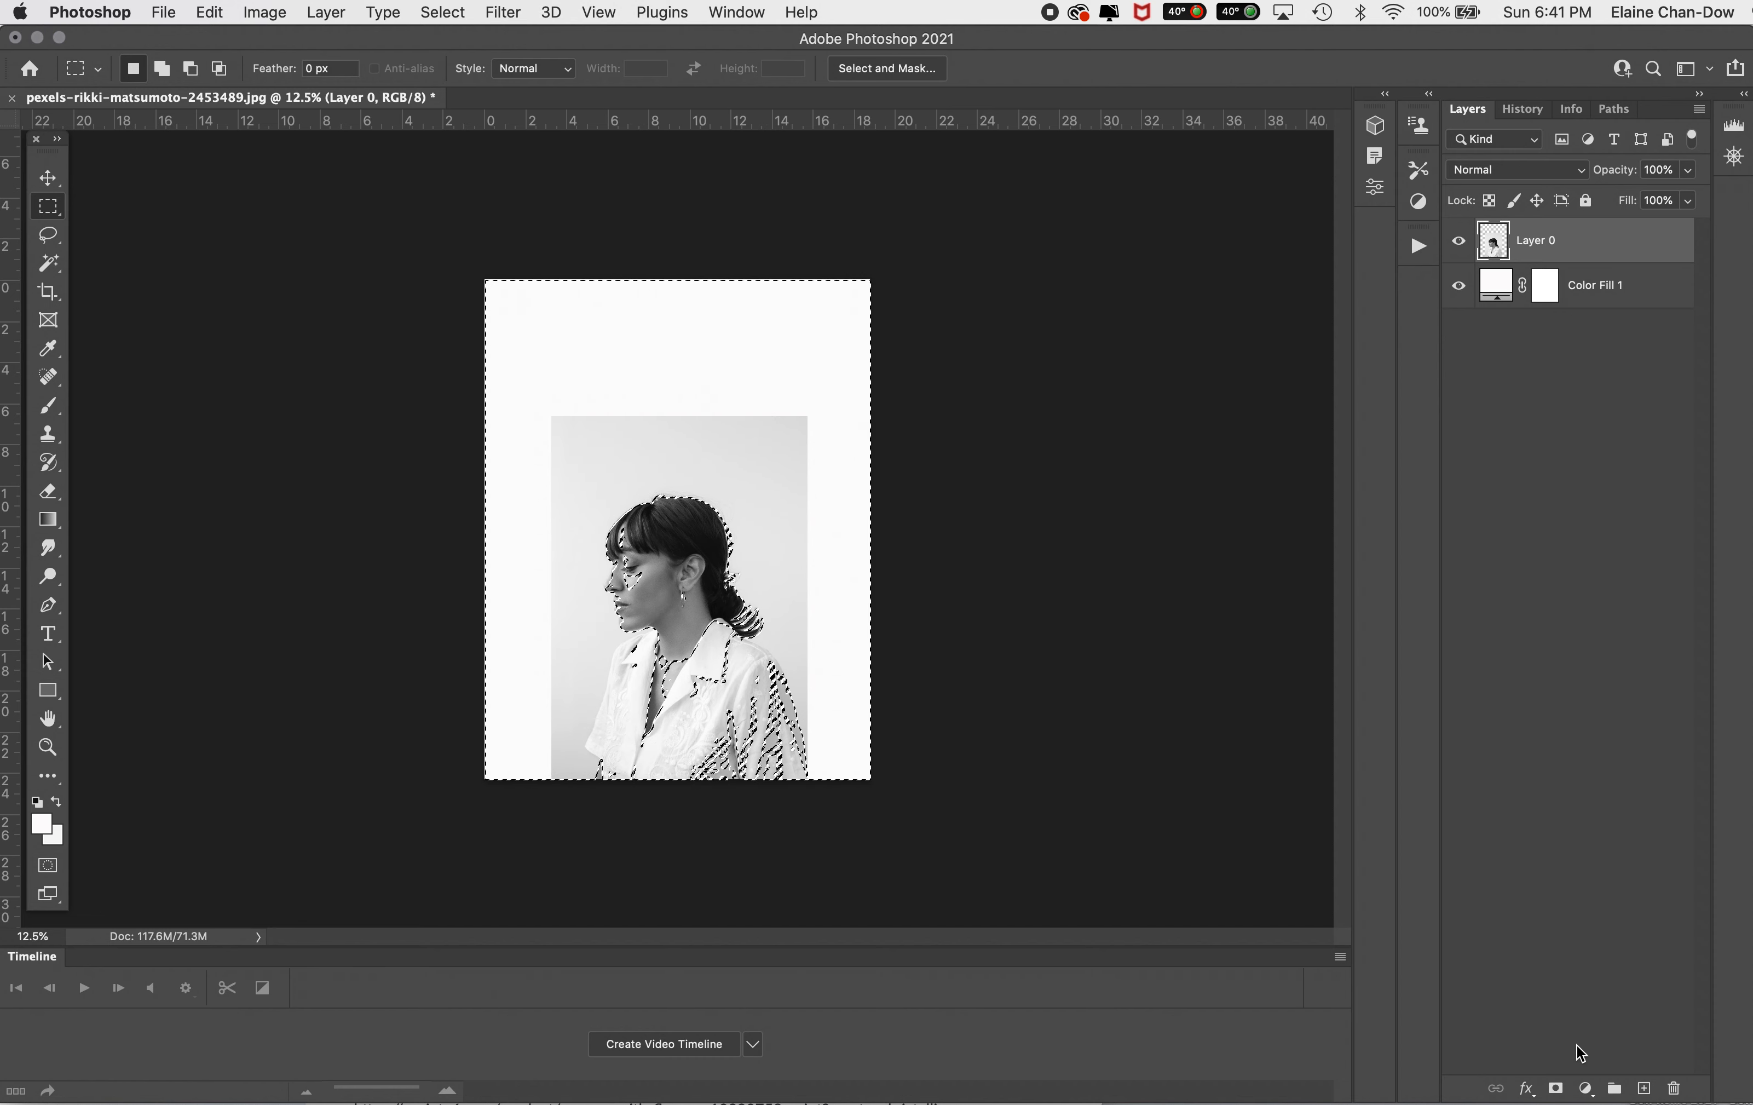
click(1585, 1089)
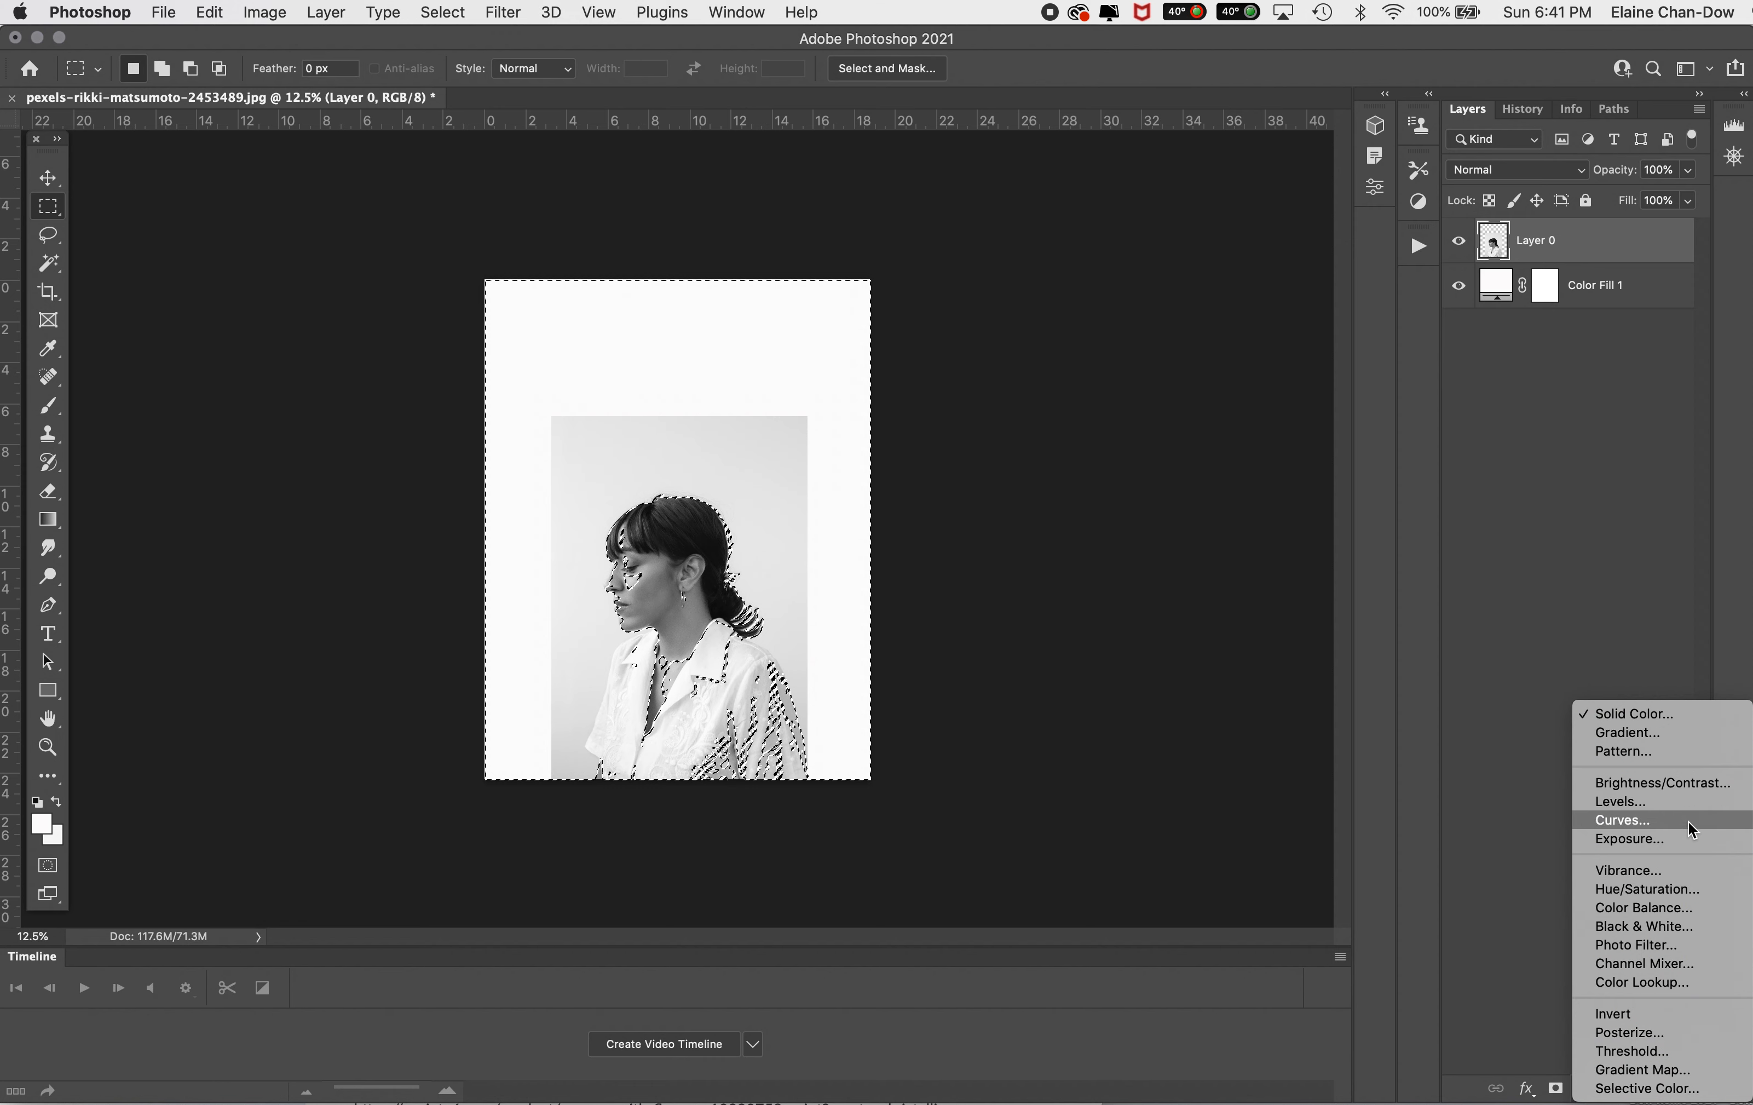
click(1663, 716)
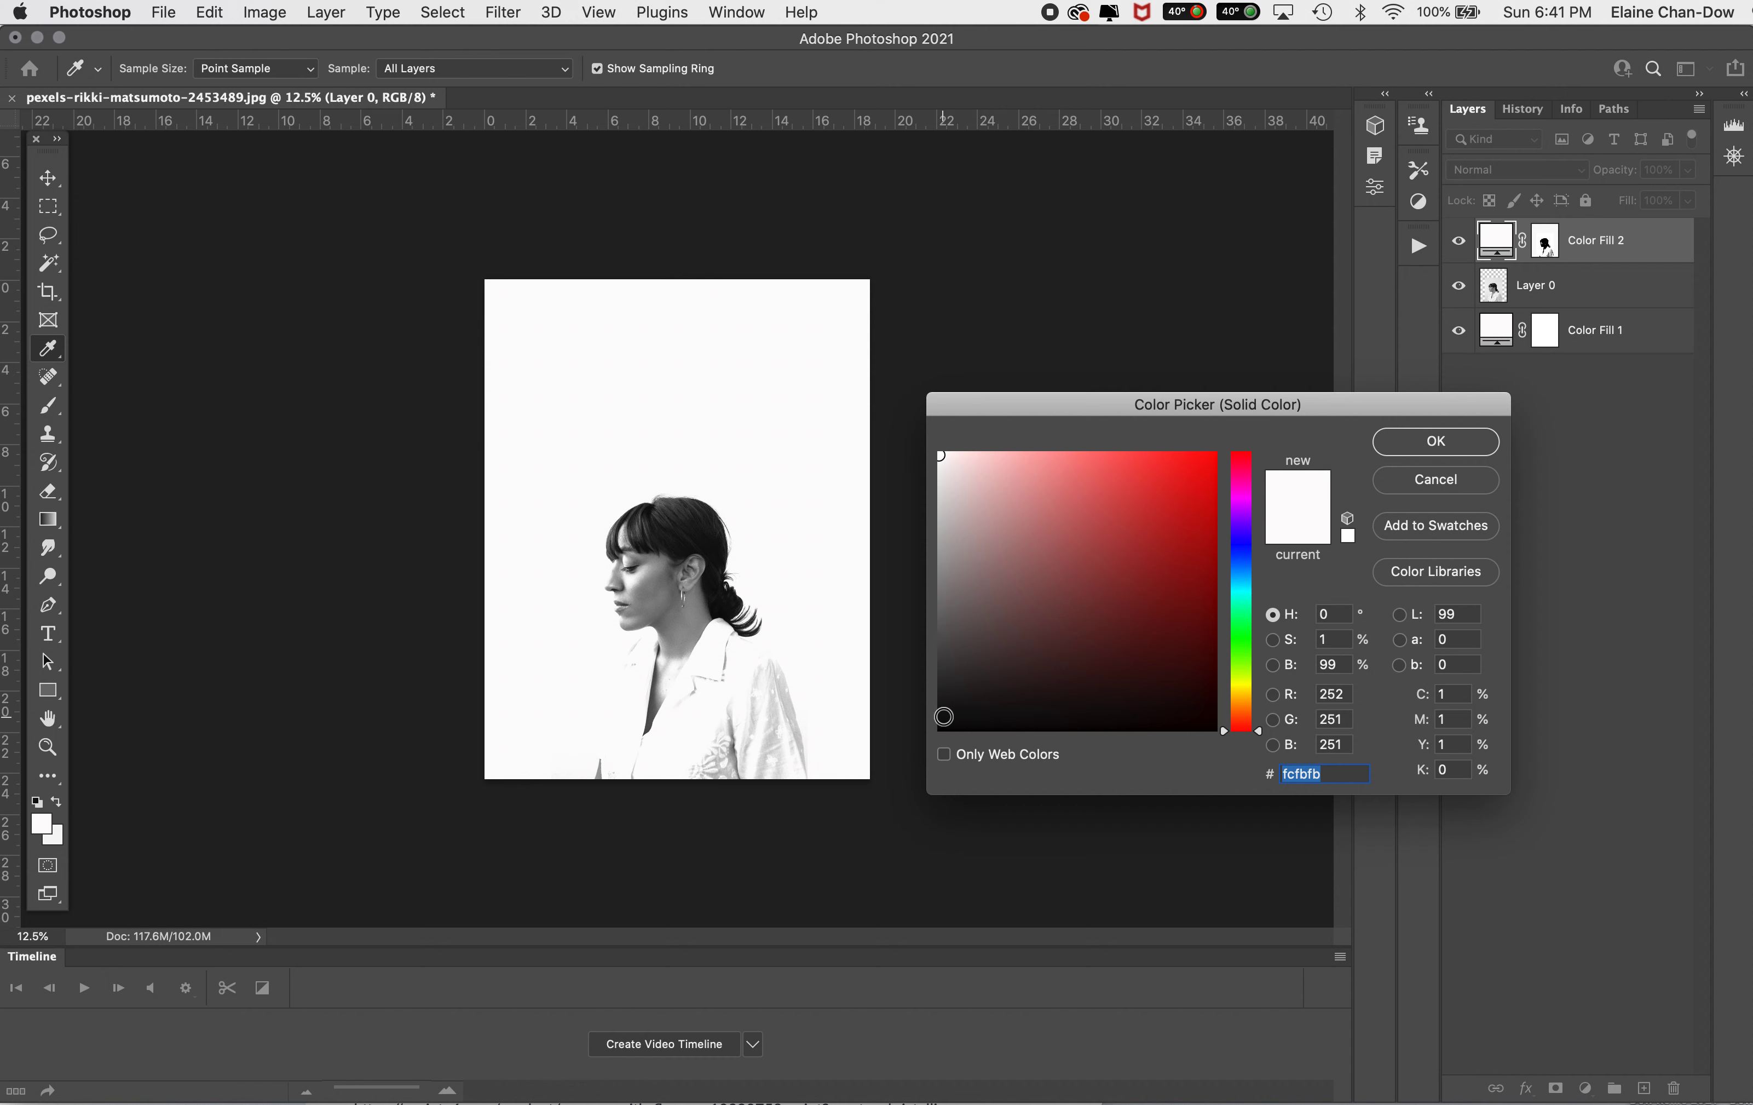
click(944, 718)
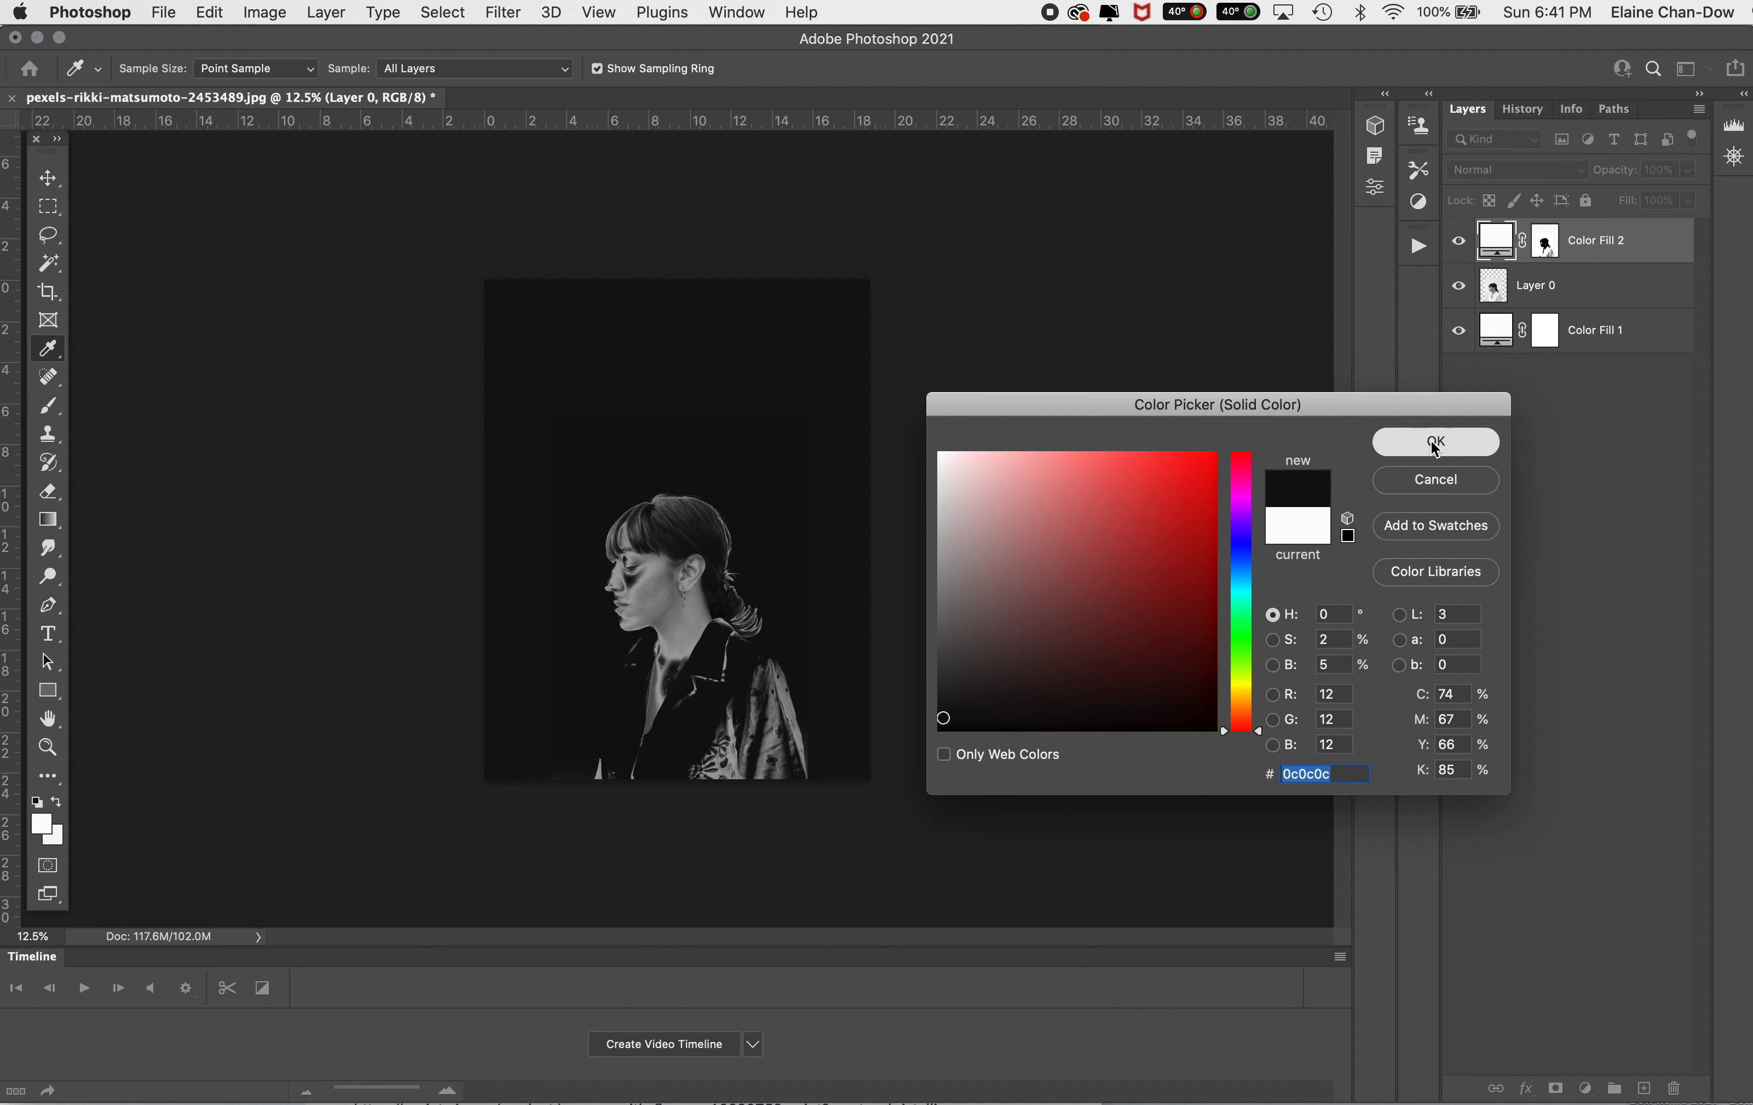
click(1436, 443)
click(1546, 243)
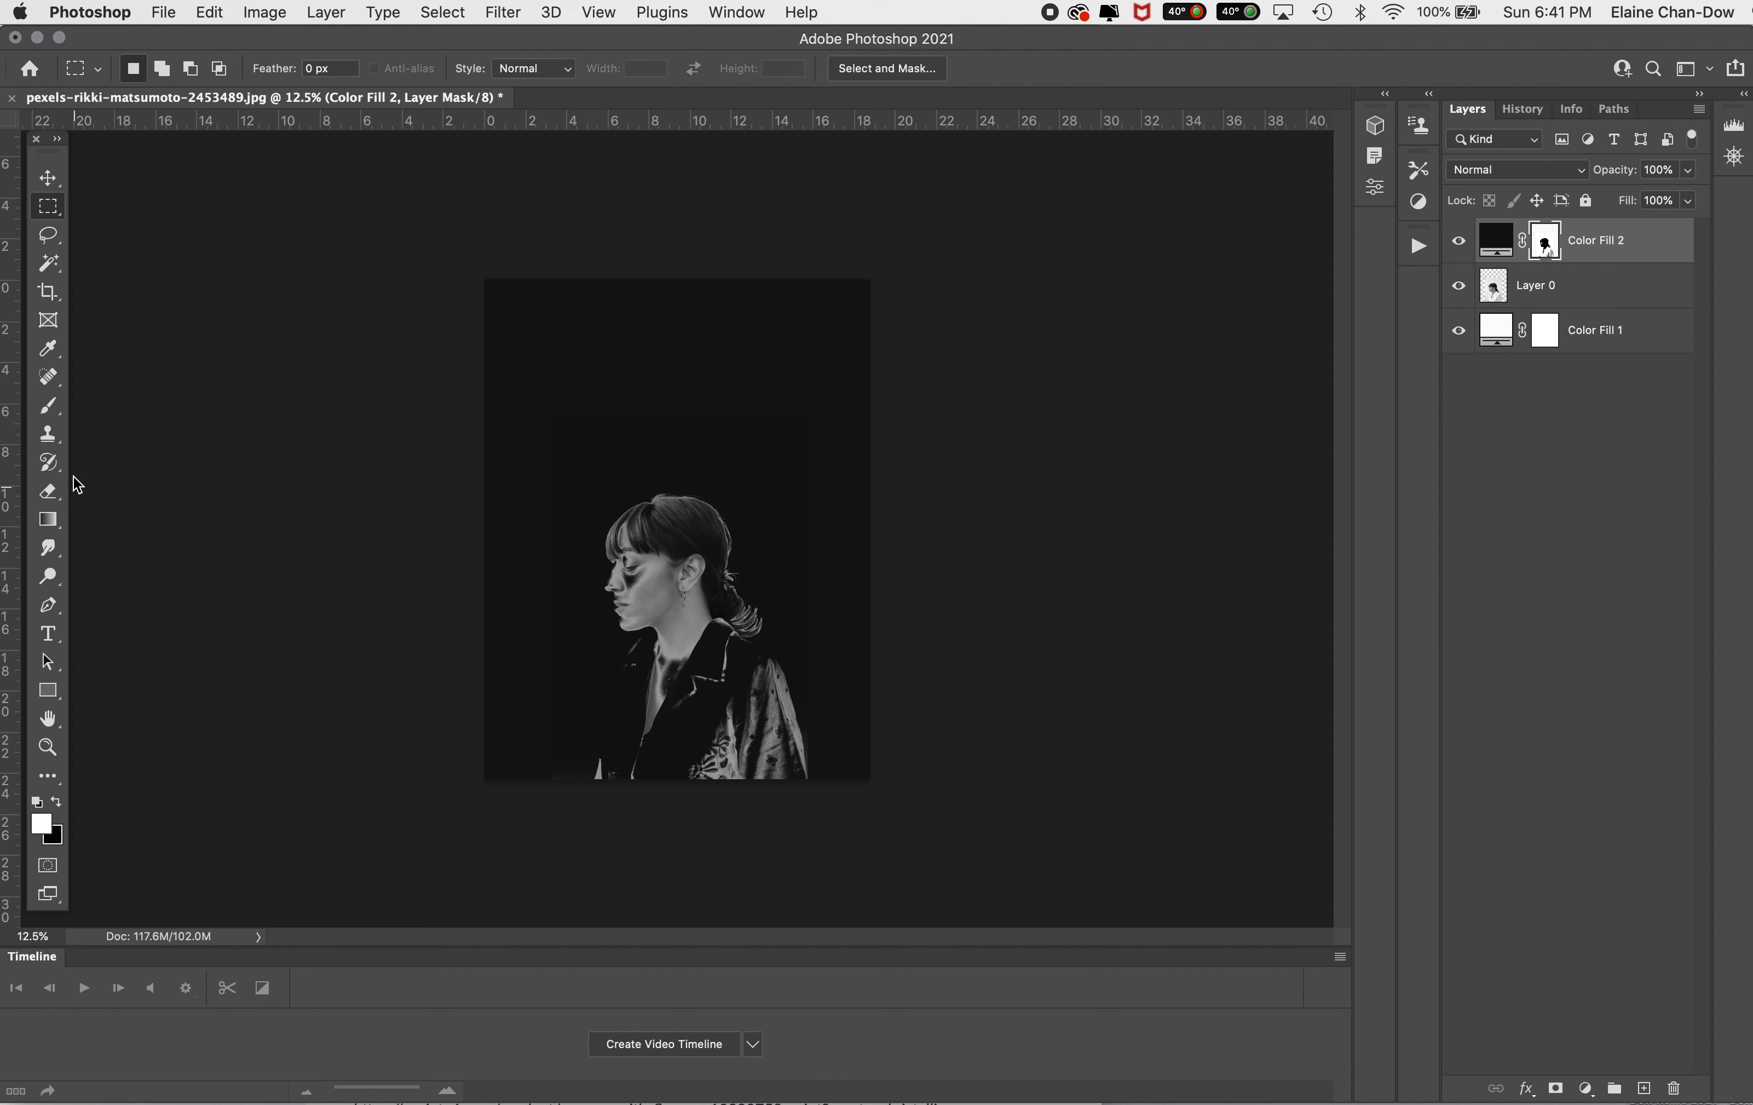
Step: Choose the Brush tool and recolor the Color Fill 2 layer to near-white #fdfcfc
click(48, 404)
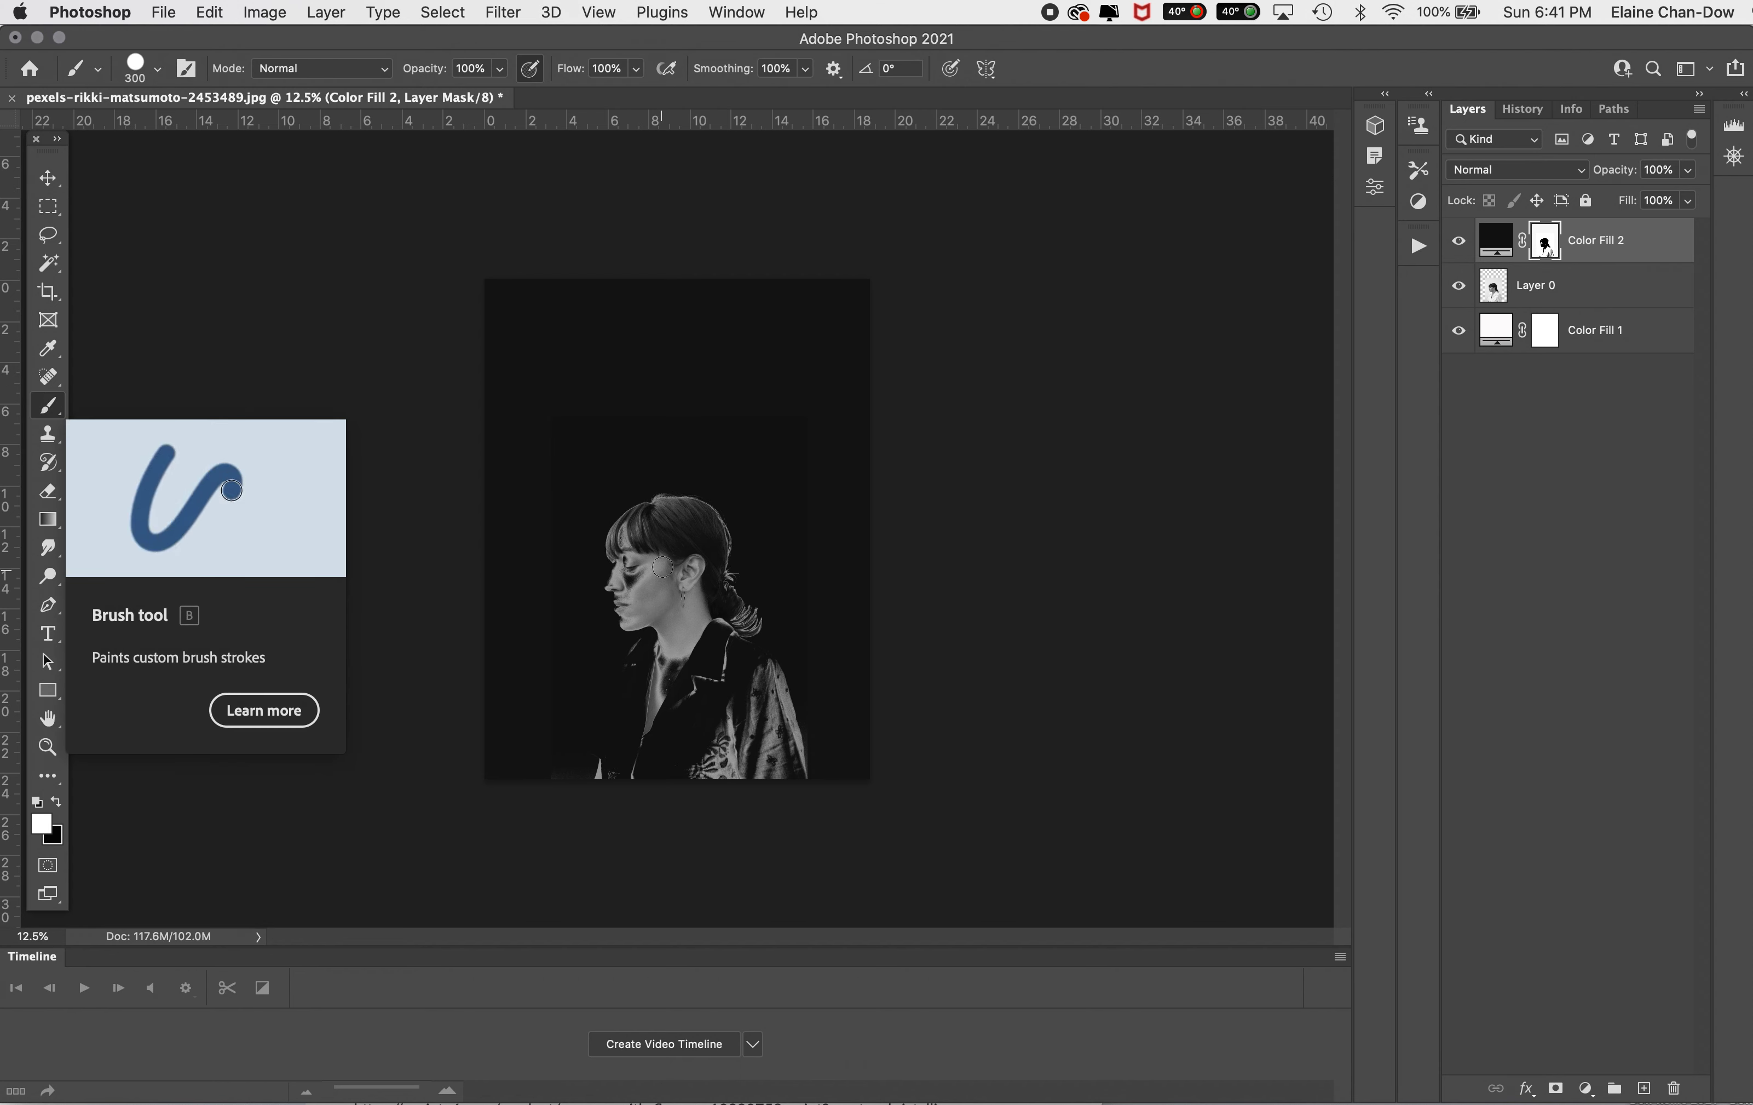
double_click(1495, 239)
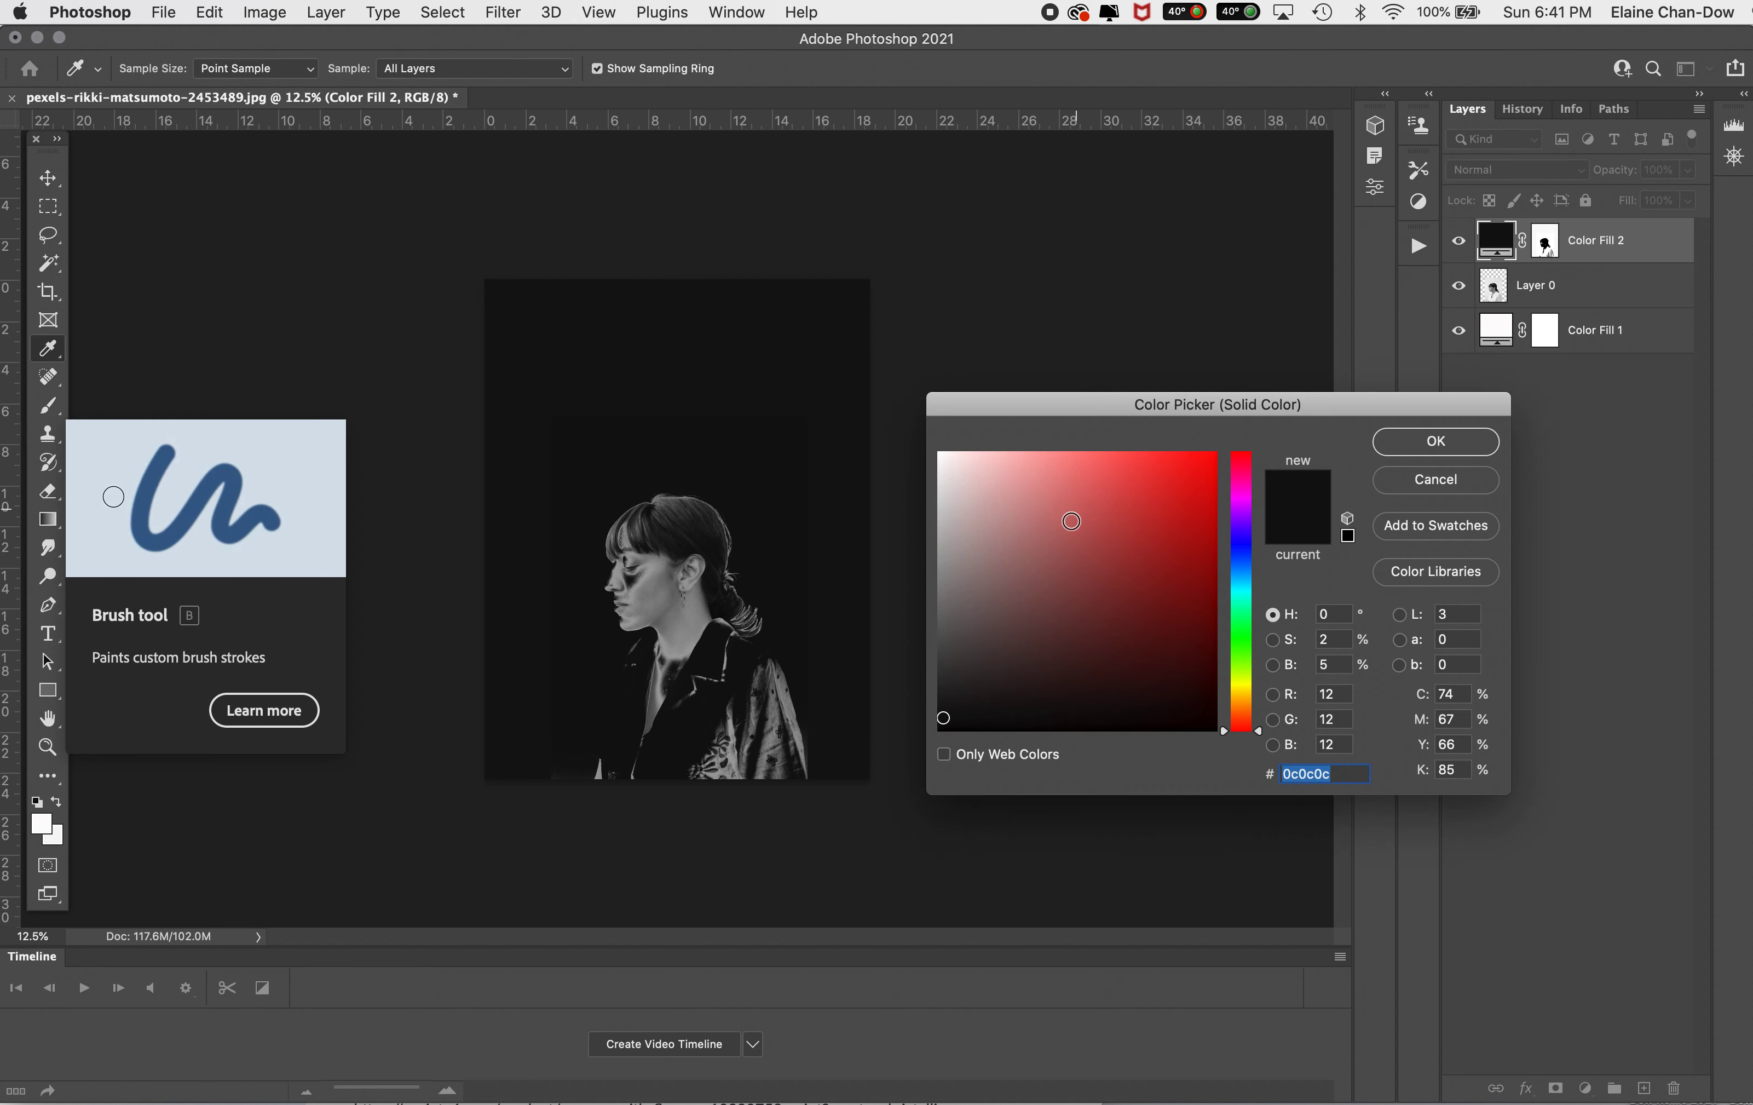
click(941, 454)
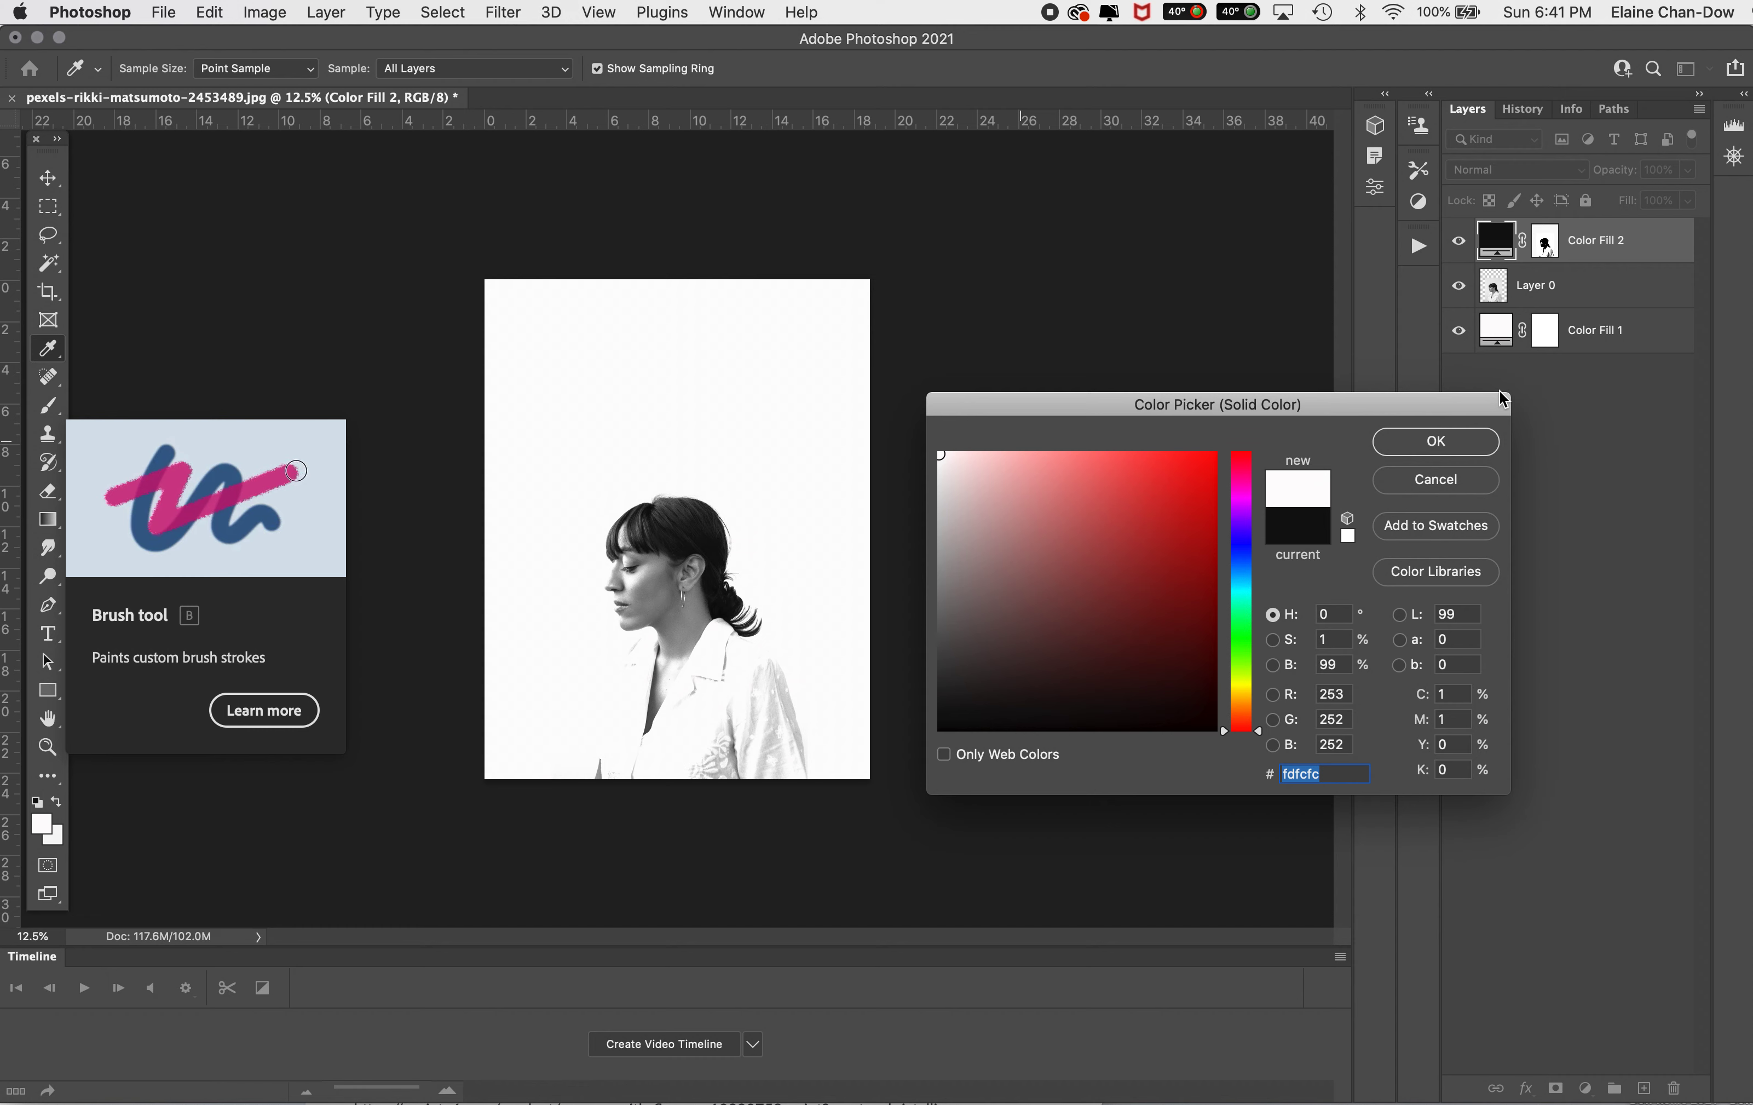
click(1436, 441)
Step: Paint black on the Color Fill 2 mask over the woman's face, shirt and sleeves, enlarging the brush to 800 px
click(1547, 247)
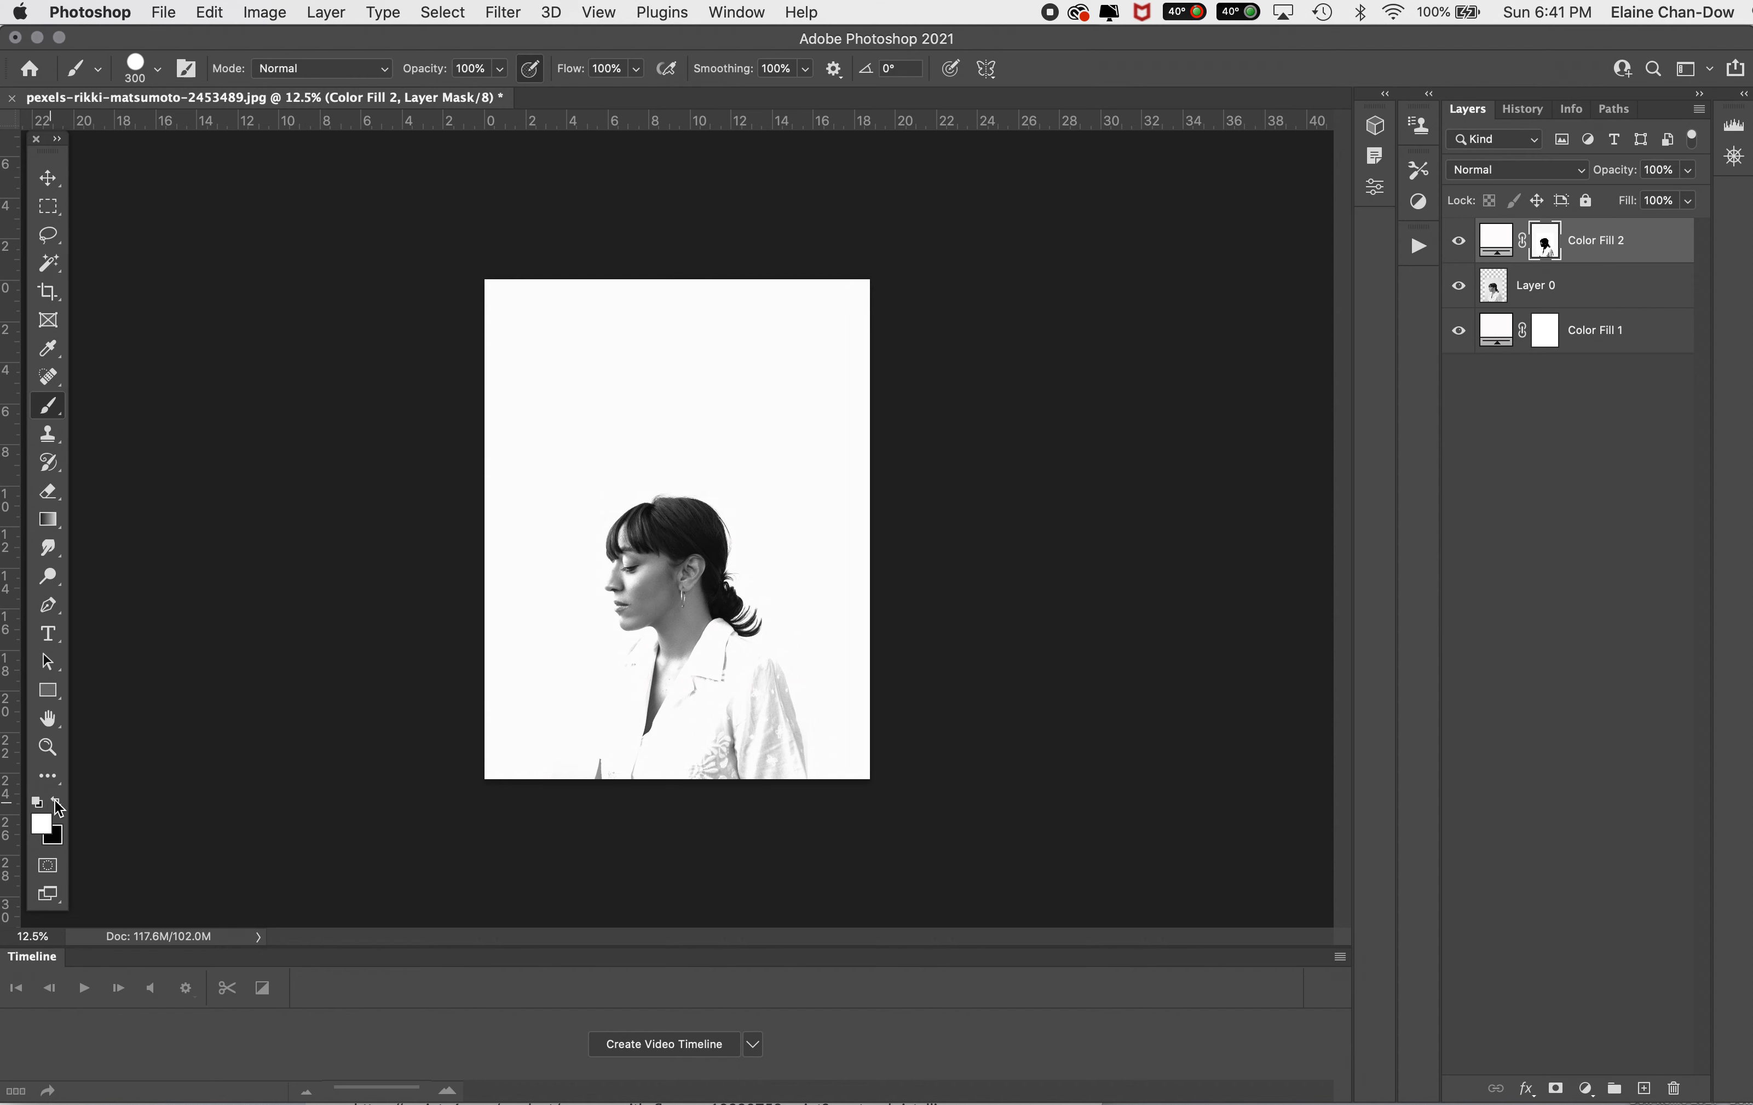
click(58, 802)
mouse_move(632, 584)
mouse_down()
mouse_move(653, 539)
mouse_move(636, 582)
mouse_move(629, 531)
mouse_move(703, 522)
mouse_move(700, 605)
mouse_up()
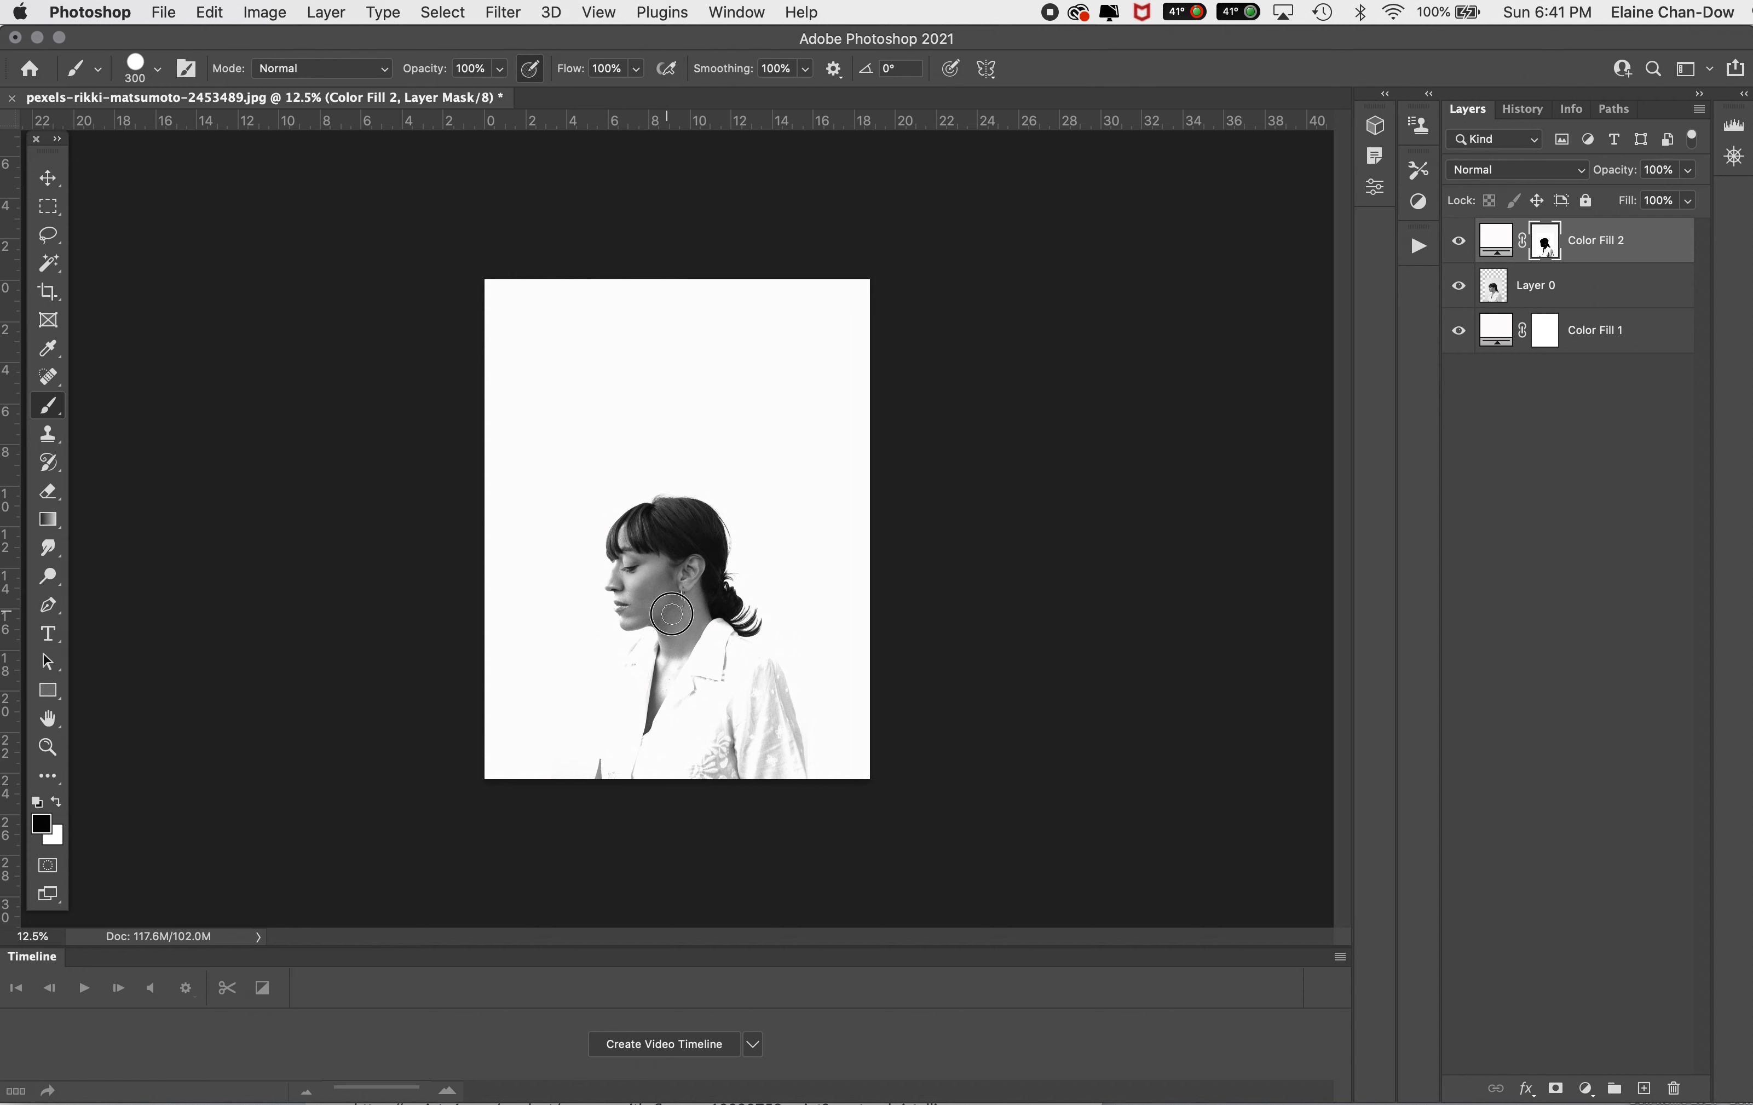
mouse_move(703, 676)
mouse_down()
mouse_move(732, 653)
mouse_move(713, 622)
mouse_move(749, 655)
mouse_move(778, 764)
mouse_up()
key(])
key(])
key(])
key(])
key(])
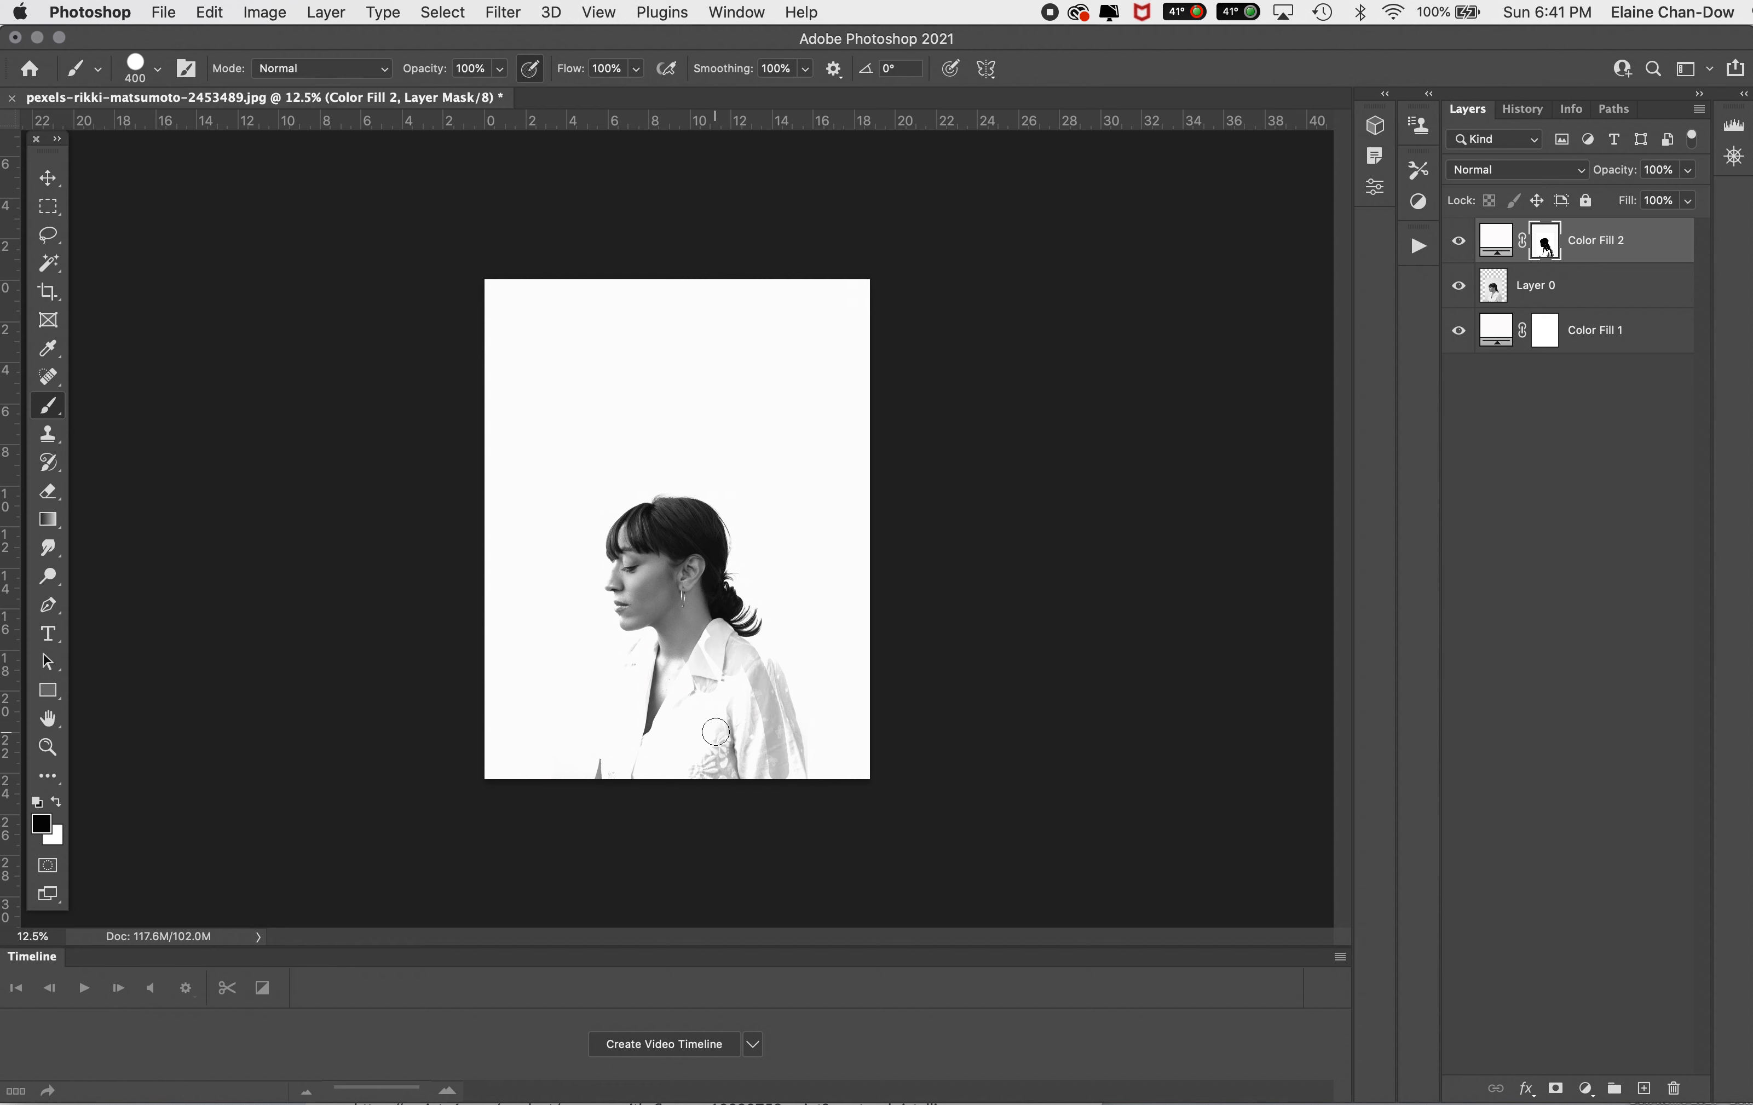
mouse_move(676, 653)
mouse_down()
mouse_move(719, 705)
mouse_move(758, 812)
mouse_up()
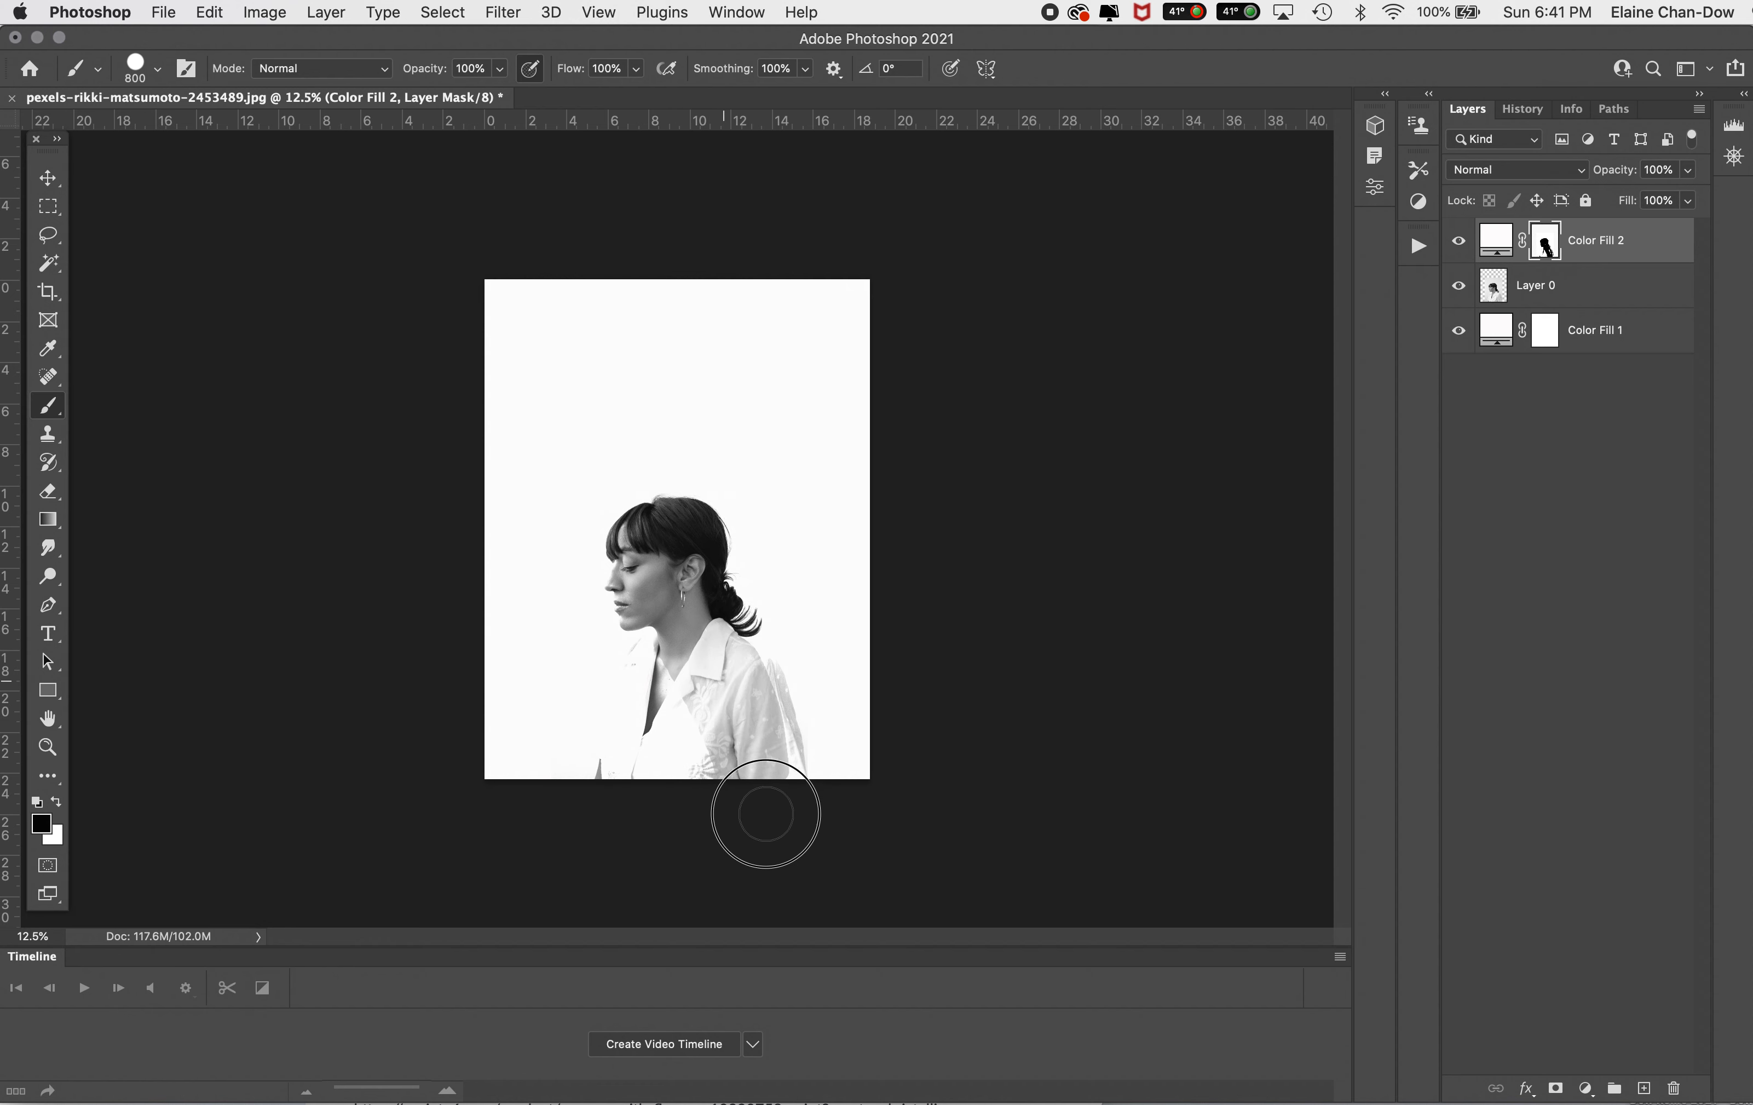
mouse_move(676, 656)
mouse_down()
mouse_move(645, 666)
mouse_move(632, 718)
mouse_move(697, 717)
mouse_move(752, 795)
mouse_move(778, 754)
mouse_move(779, 776)
mouse_move(753, 687)
mouse_move(769, 712)
mouse_move(736, 670)
mouse_move(629, 736)
mouse_move(648, 772)
mouse_up()
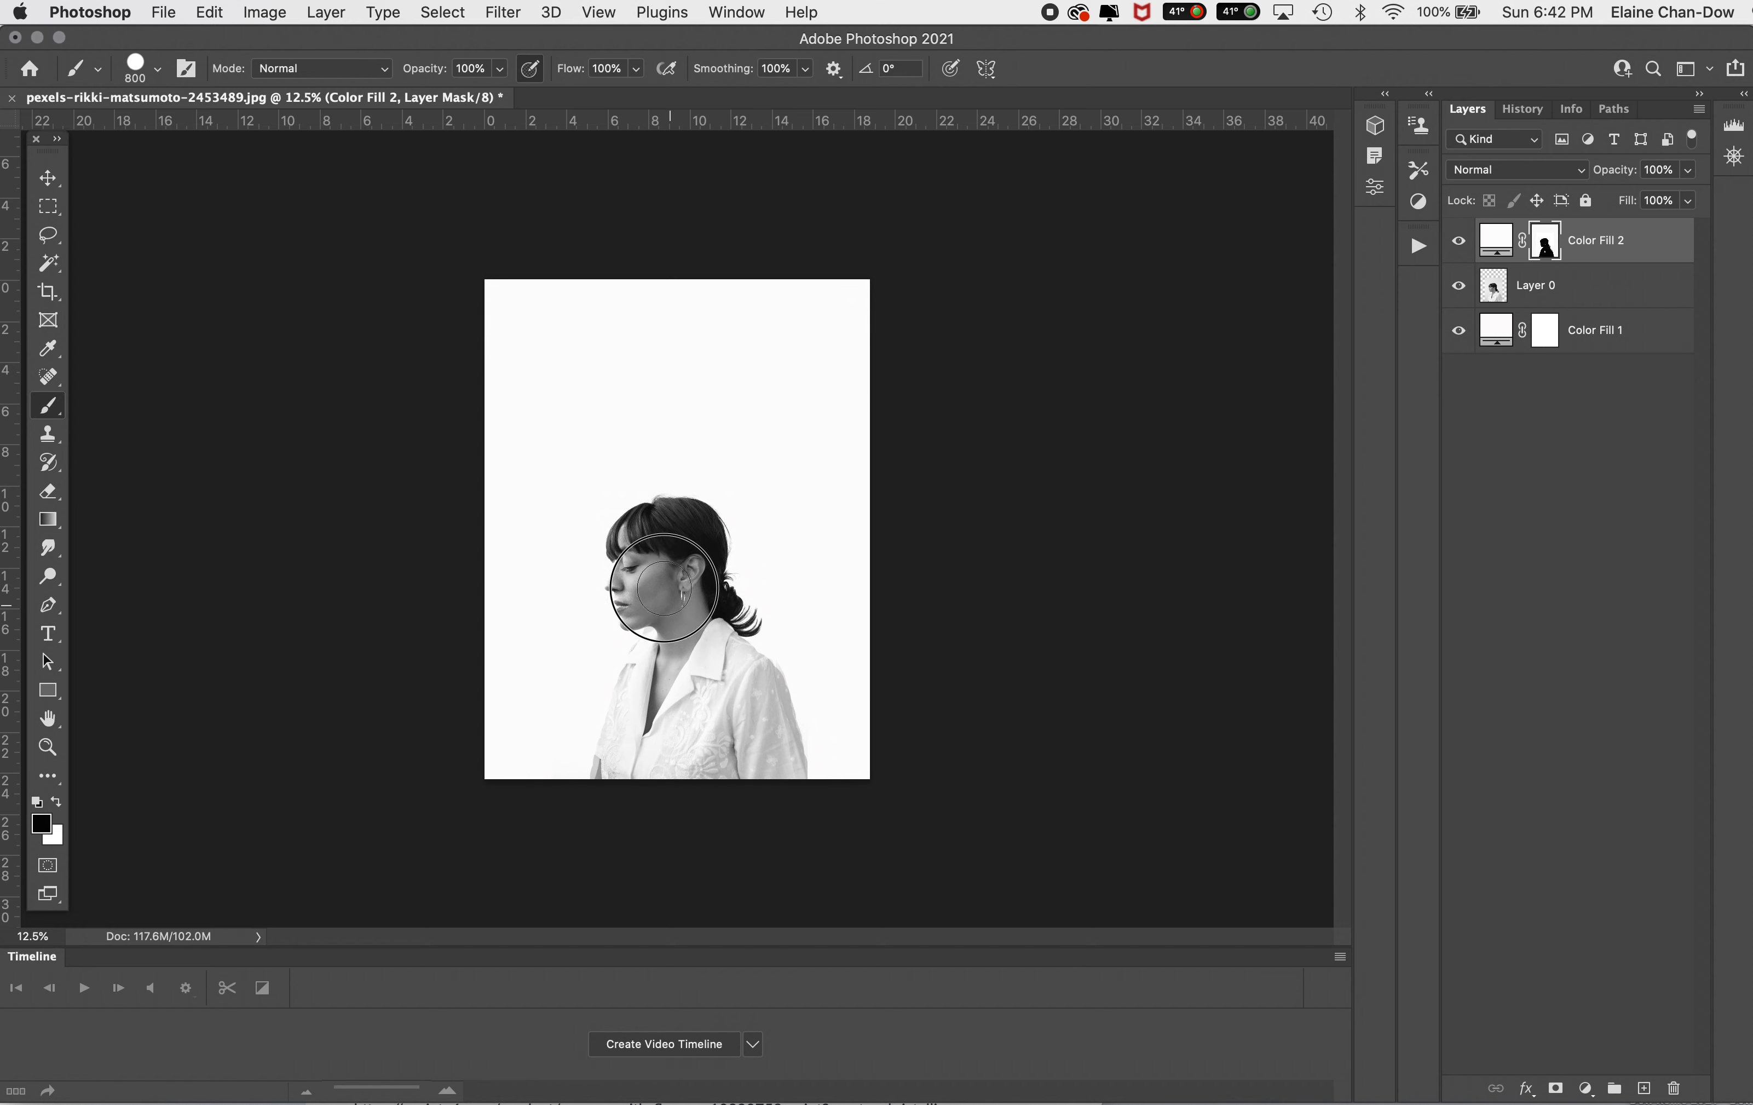
mouse_move(643, 540)
mouse_down()
mouse_move(697, 595)
mouse_move(649, 623)
mouse_up()
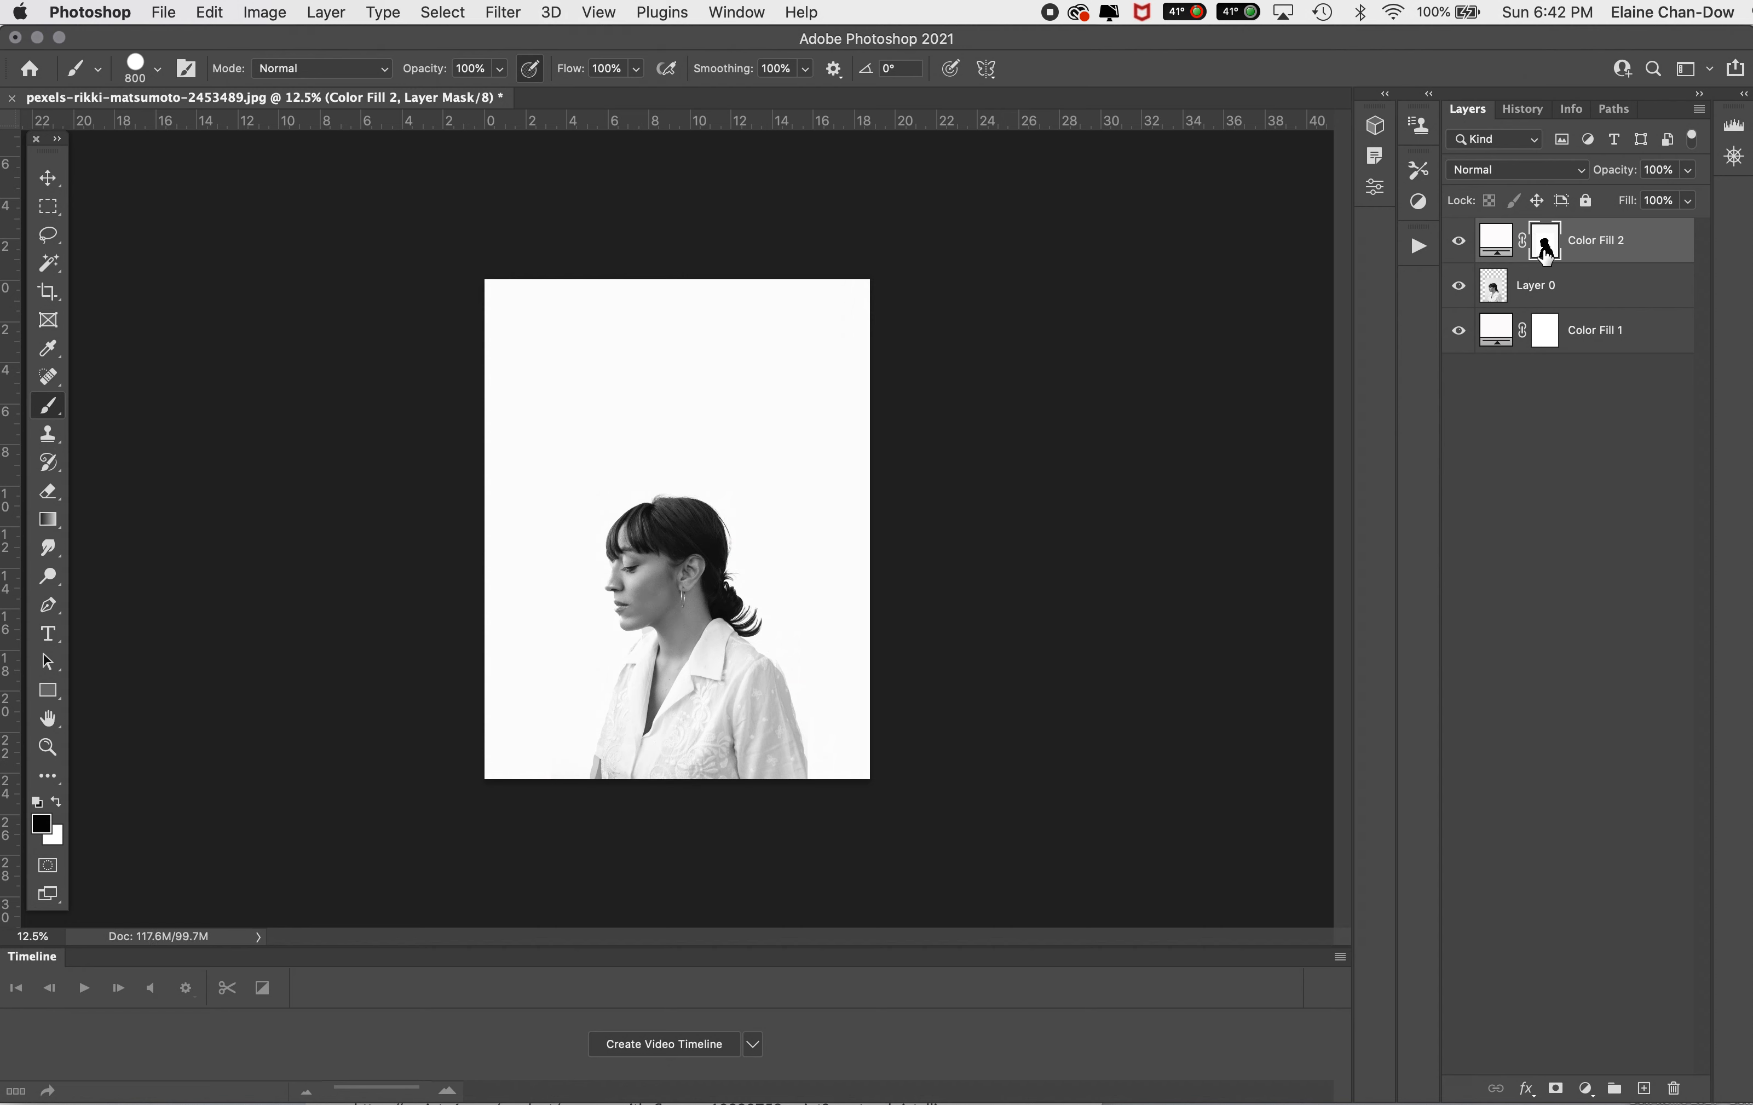
Step: Recolor the Color Fill 2 layer to bright red #f12020
double_click(1504, 247)
click(1180, 465)
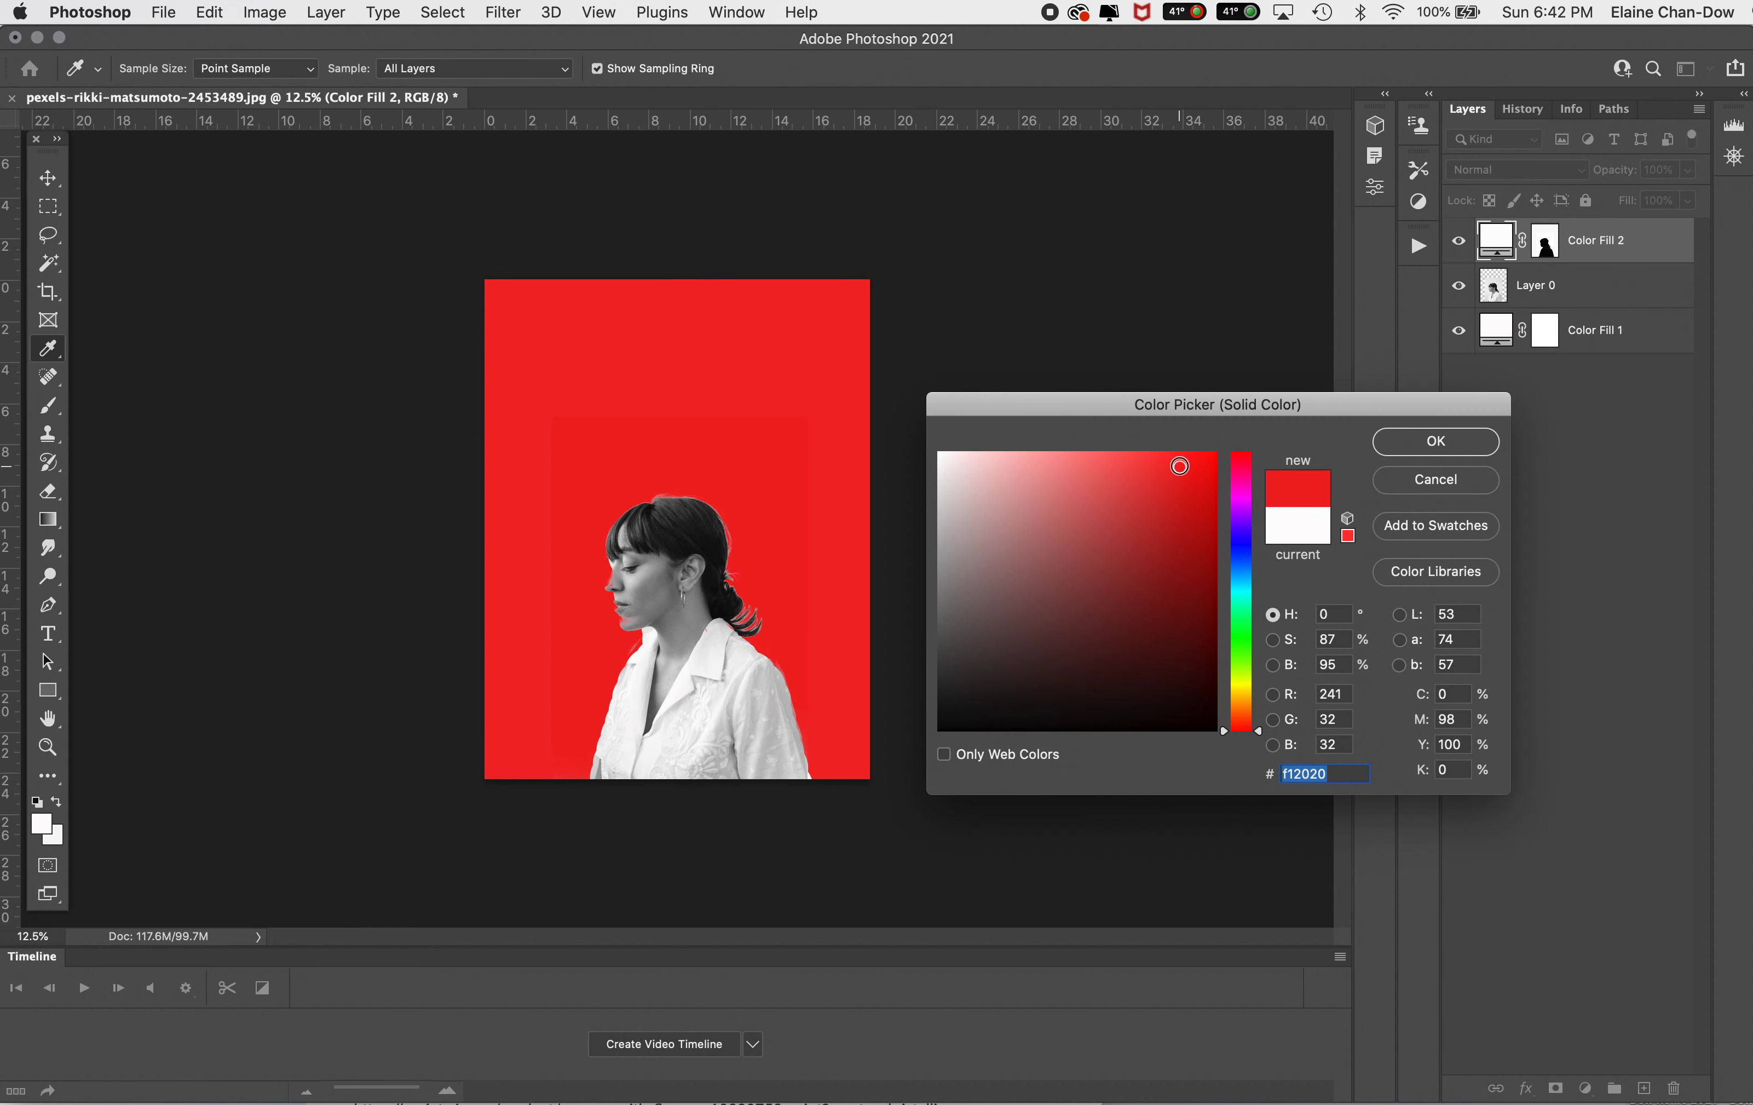
click(1436, 441)
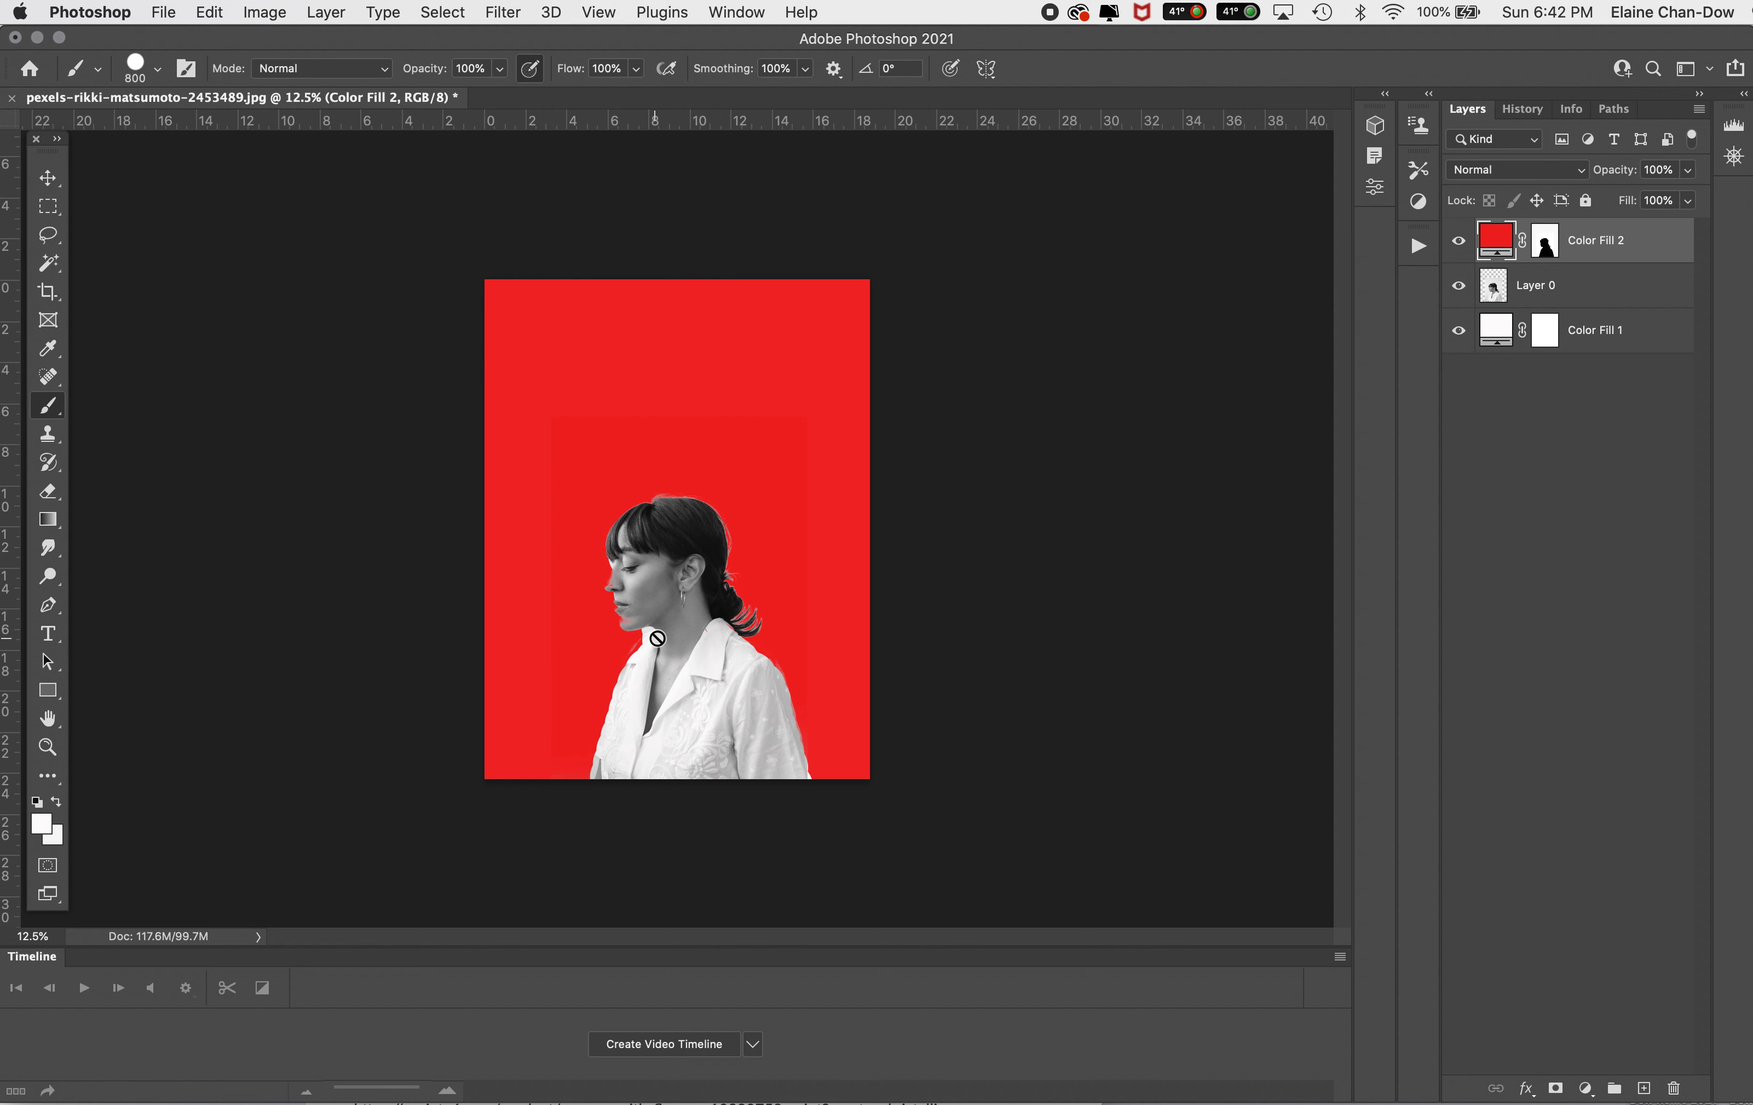
Step: Make the Color Fill 2 layer mask active with white as the foreground color and a 200 px brush
click(1545, 248)
click(56, 802)
key(bracketleft)
key(bracketleft)
key(bracketleft)
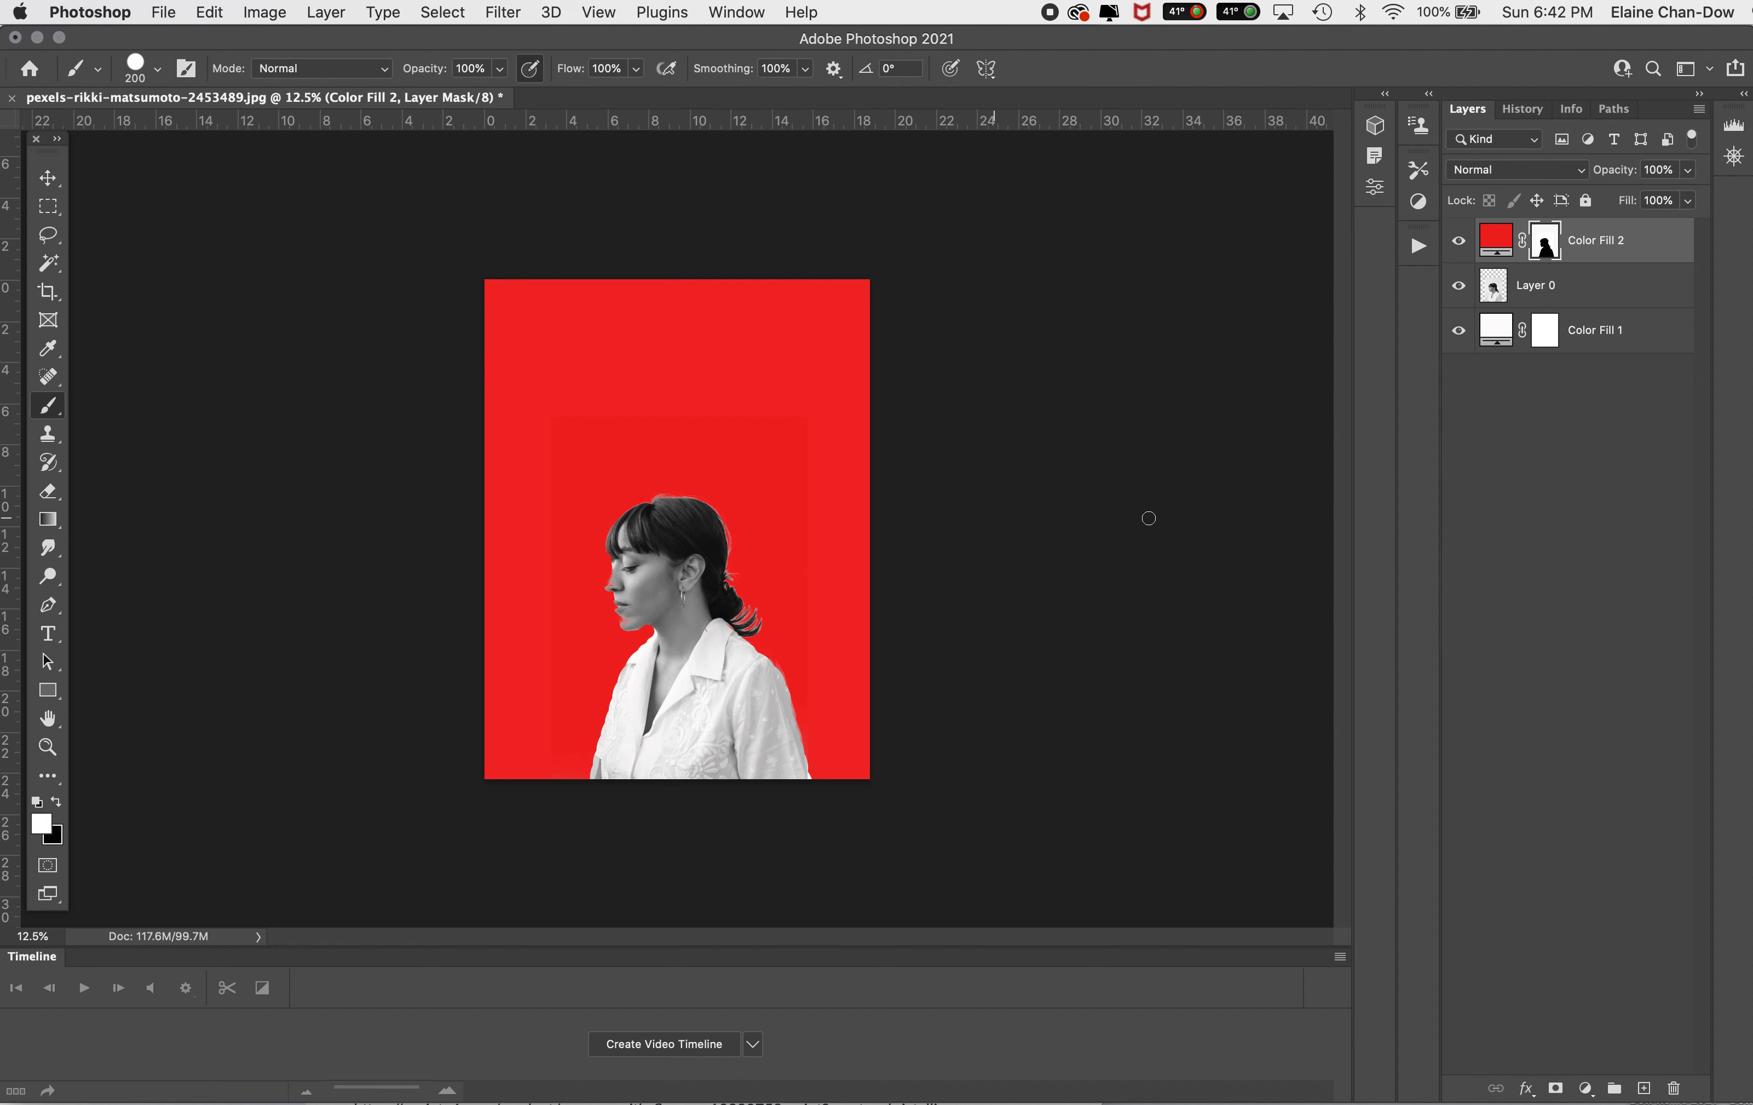
Step: Duplicate the Color Fill 2 layer and invert the layer mask of the copy
drag(1653, 244, 1644, 1088)
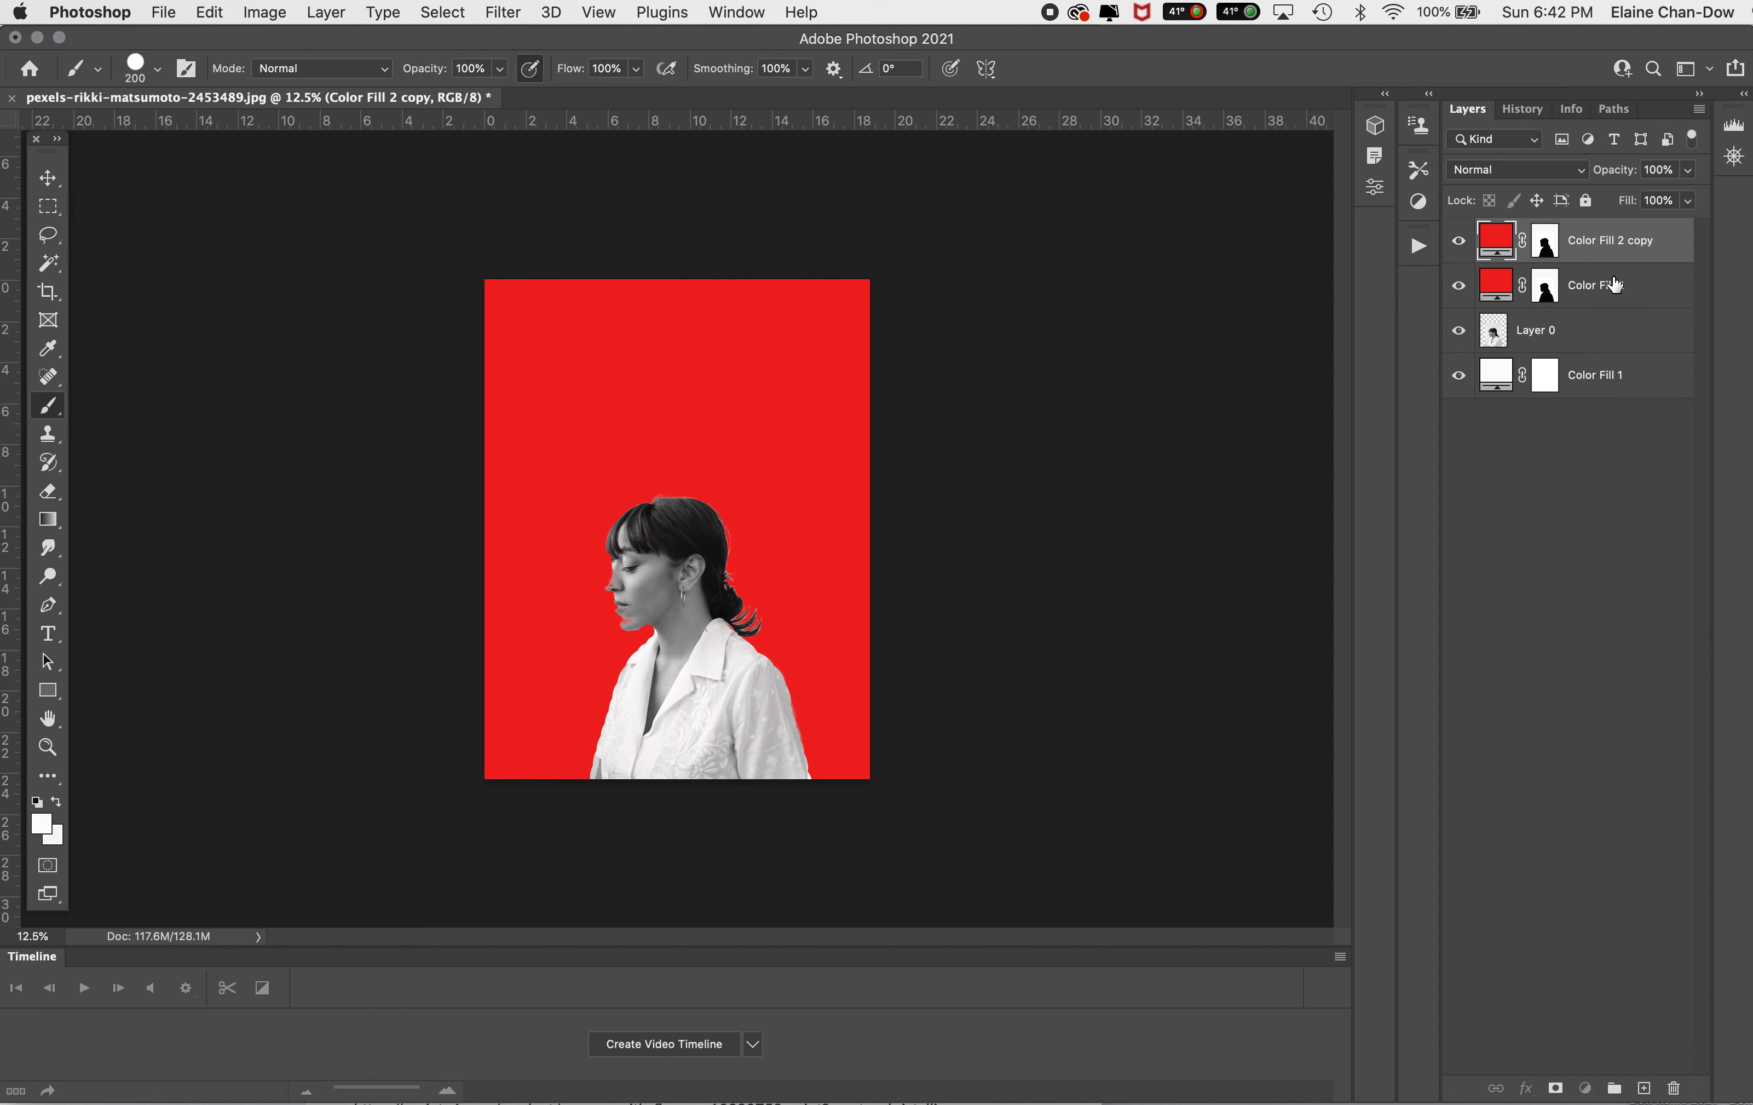
right_click(1613, 281)
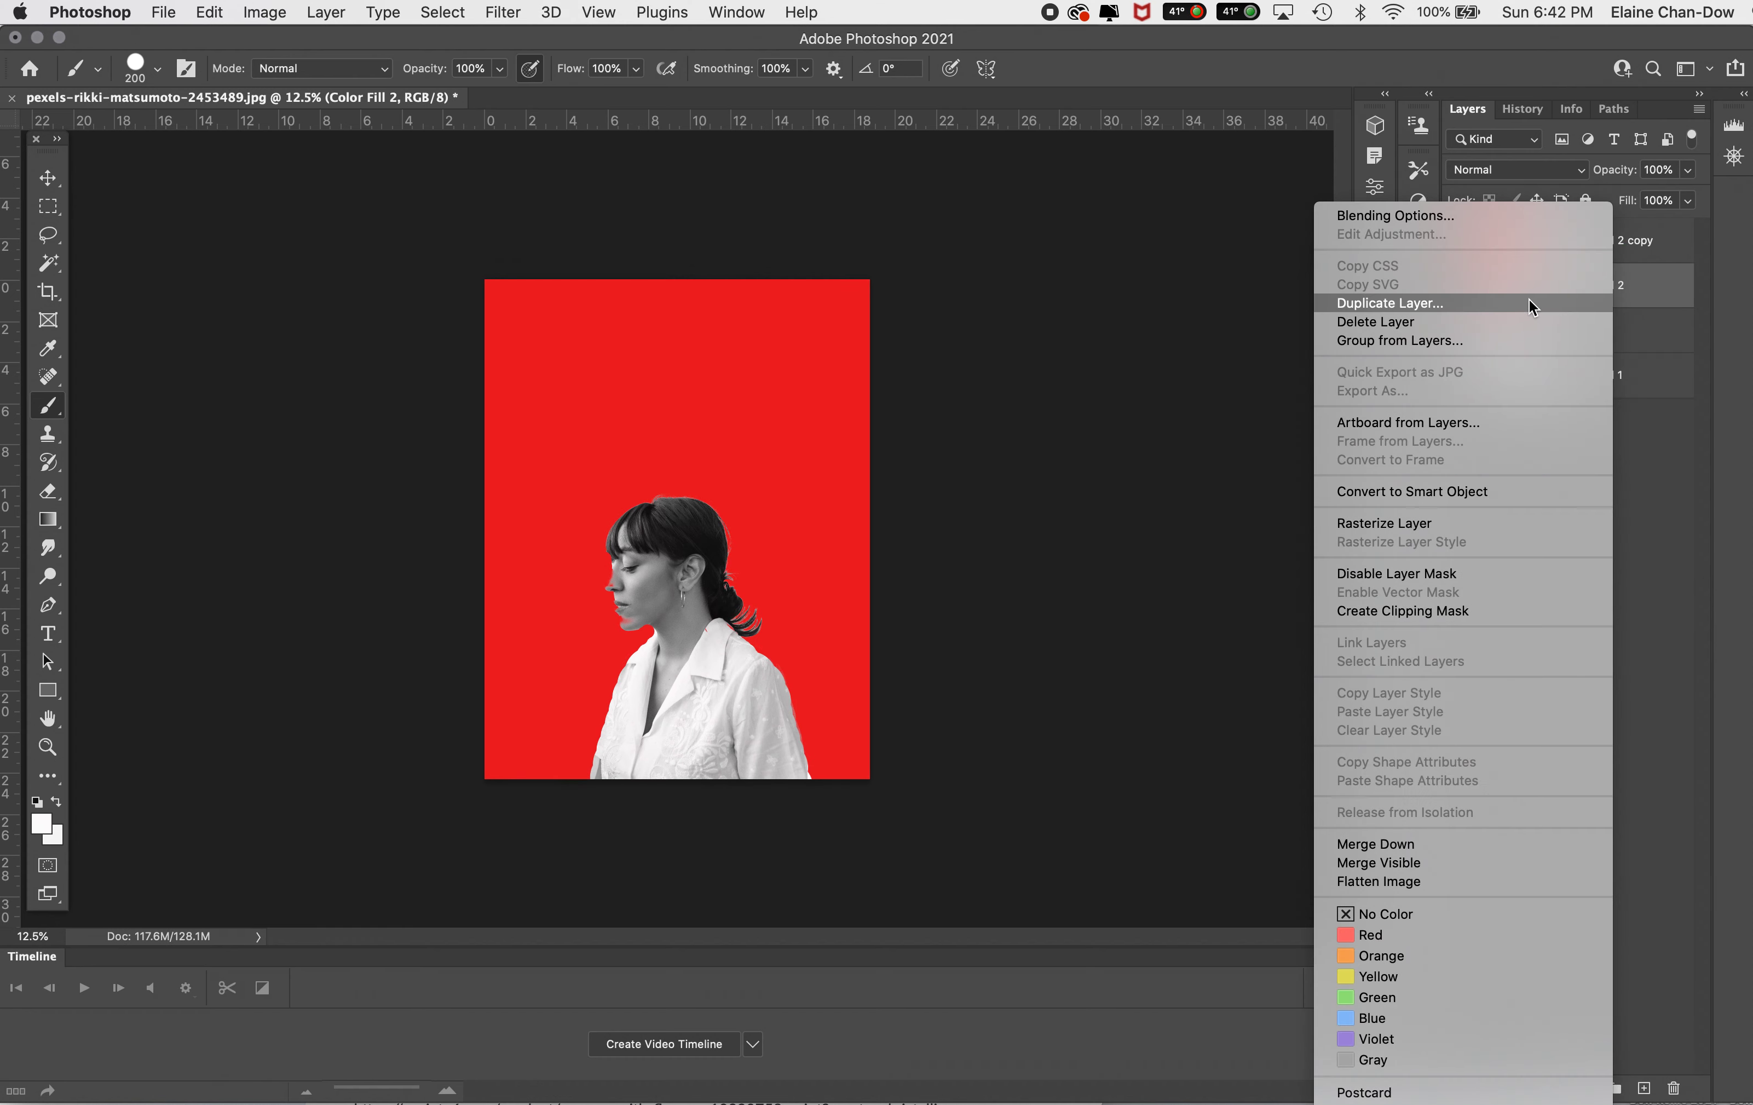
click(1654, 430)
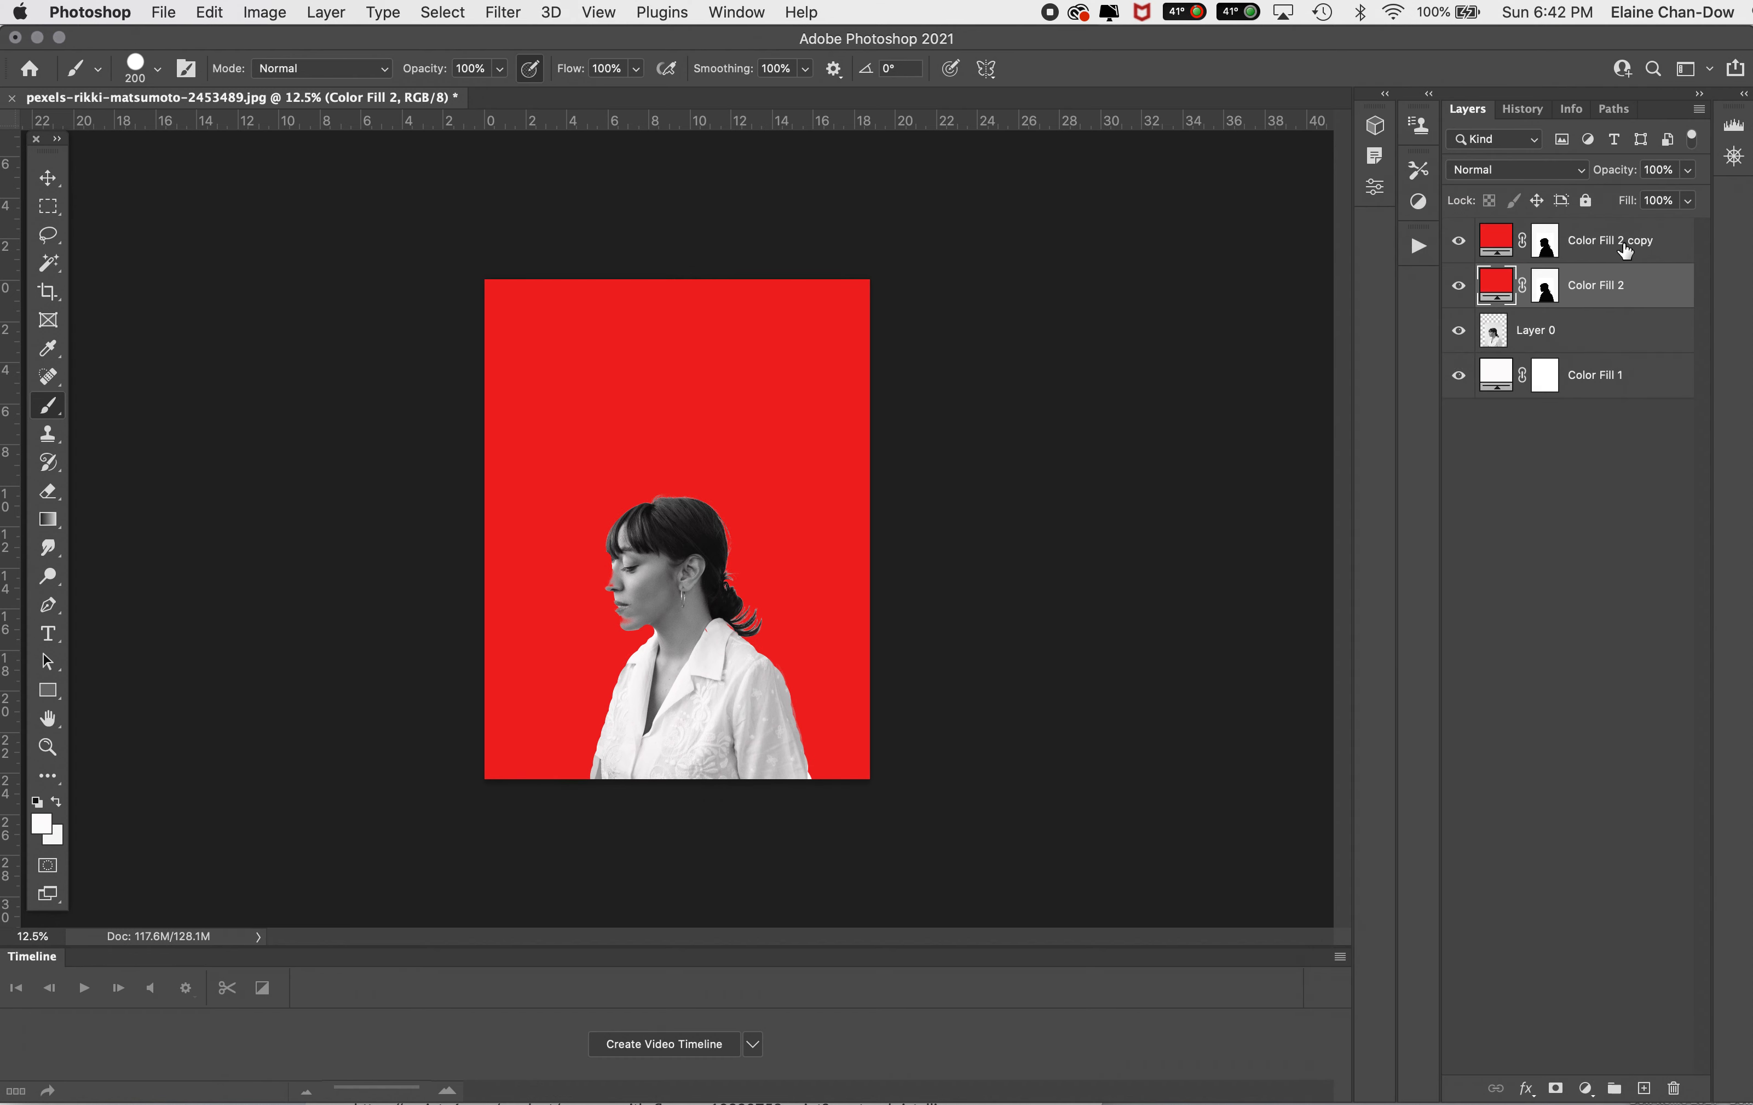
click(1547, 249)
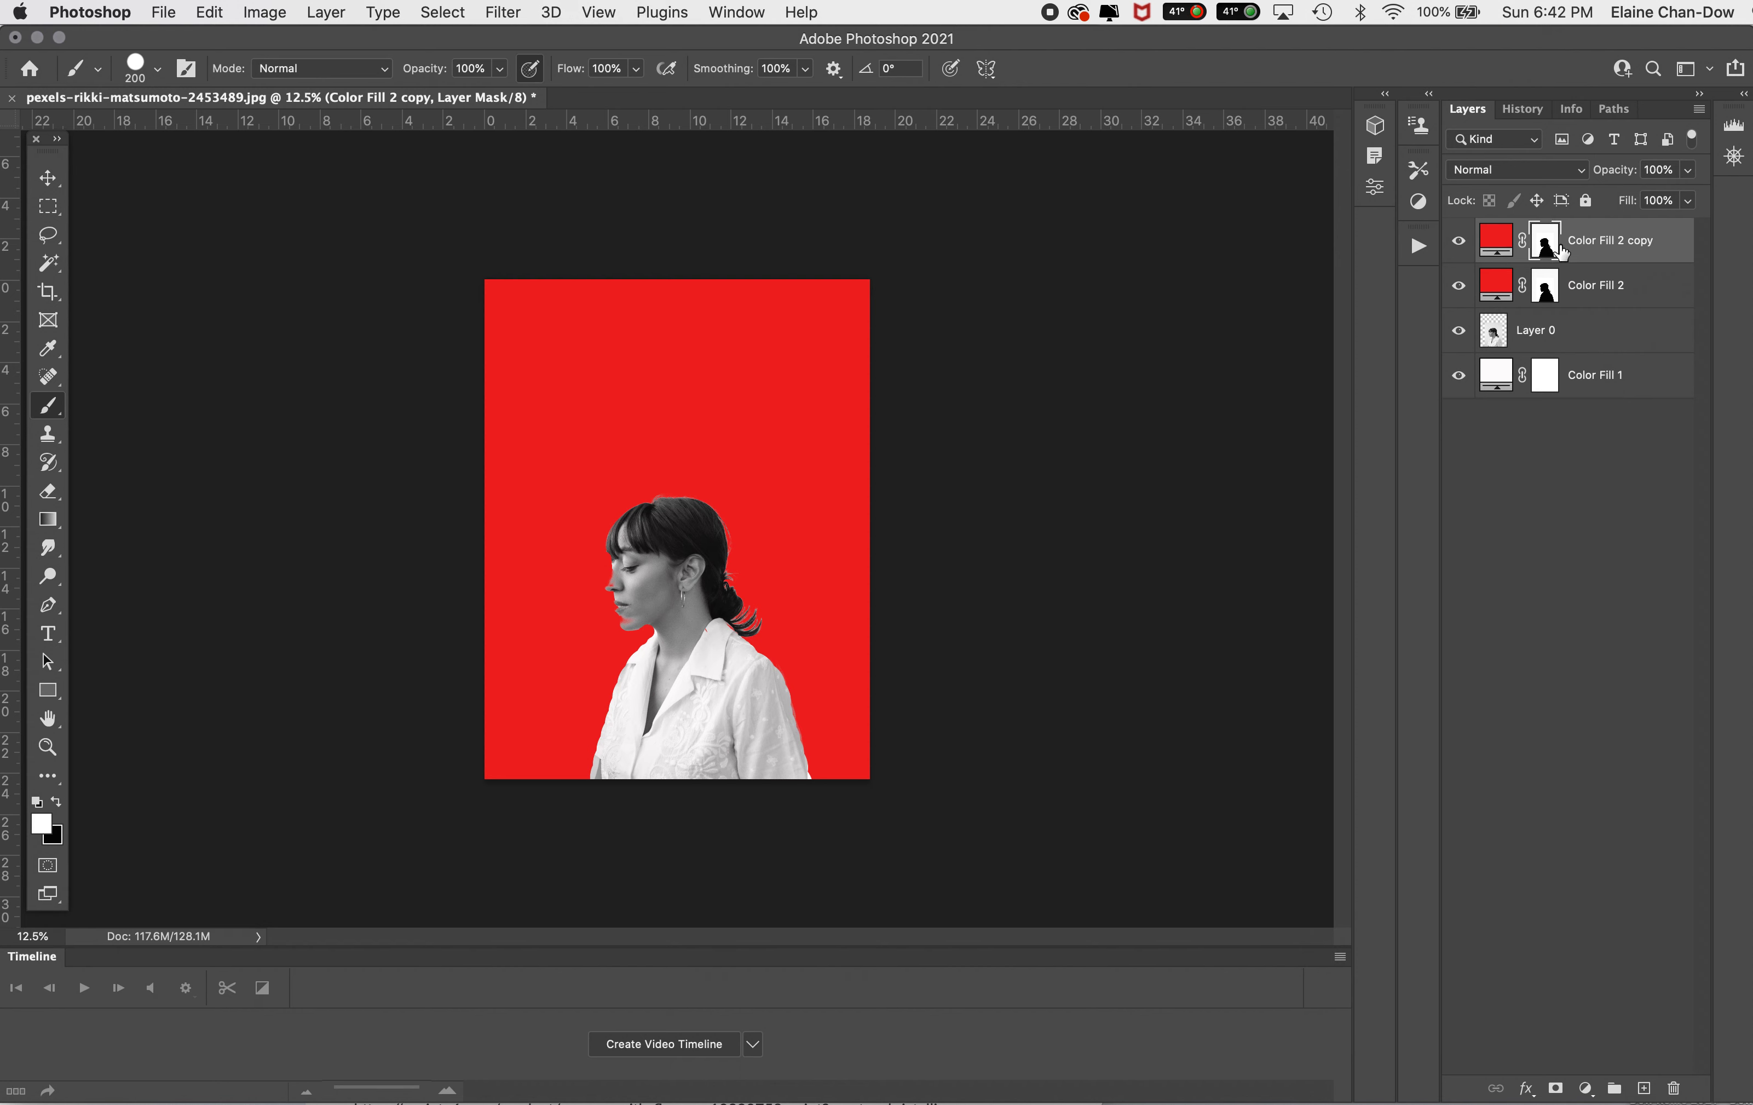
key(super+i)
Step: Recolor the duplicated fill layer to near-black #050505
double_click(1496, 240)
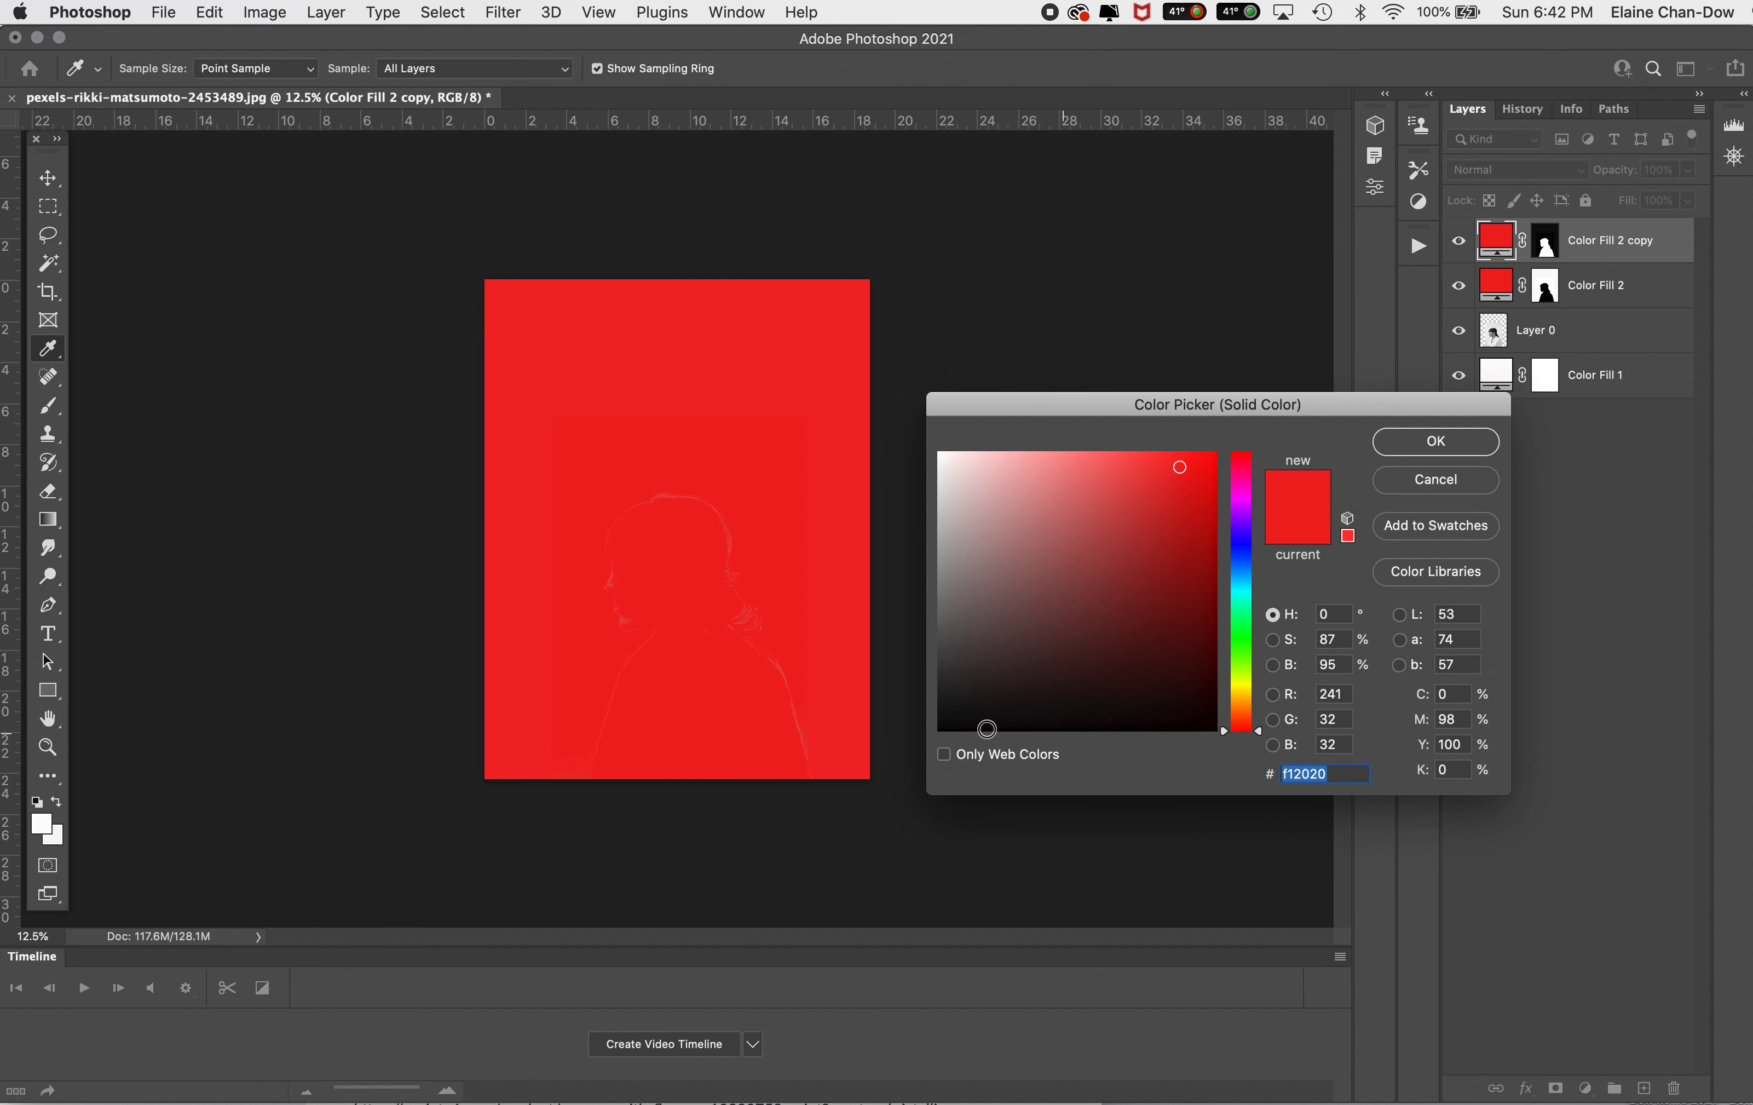
click(940, 723)
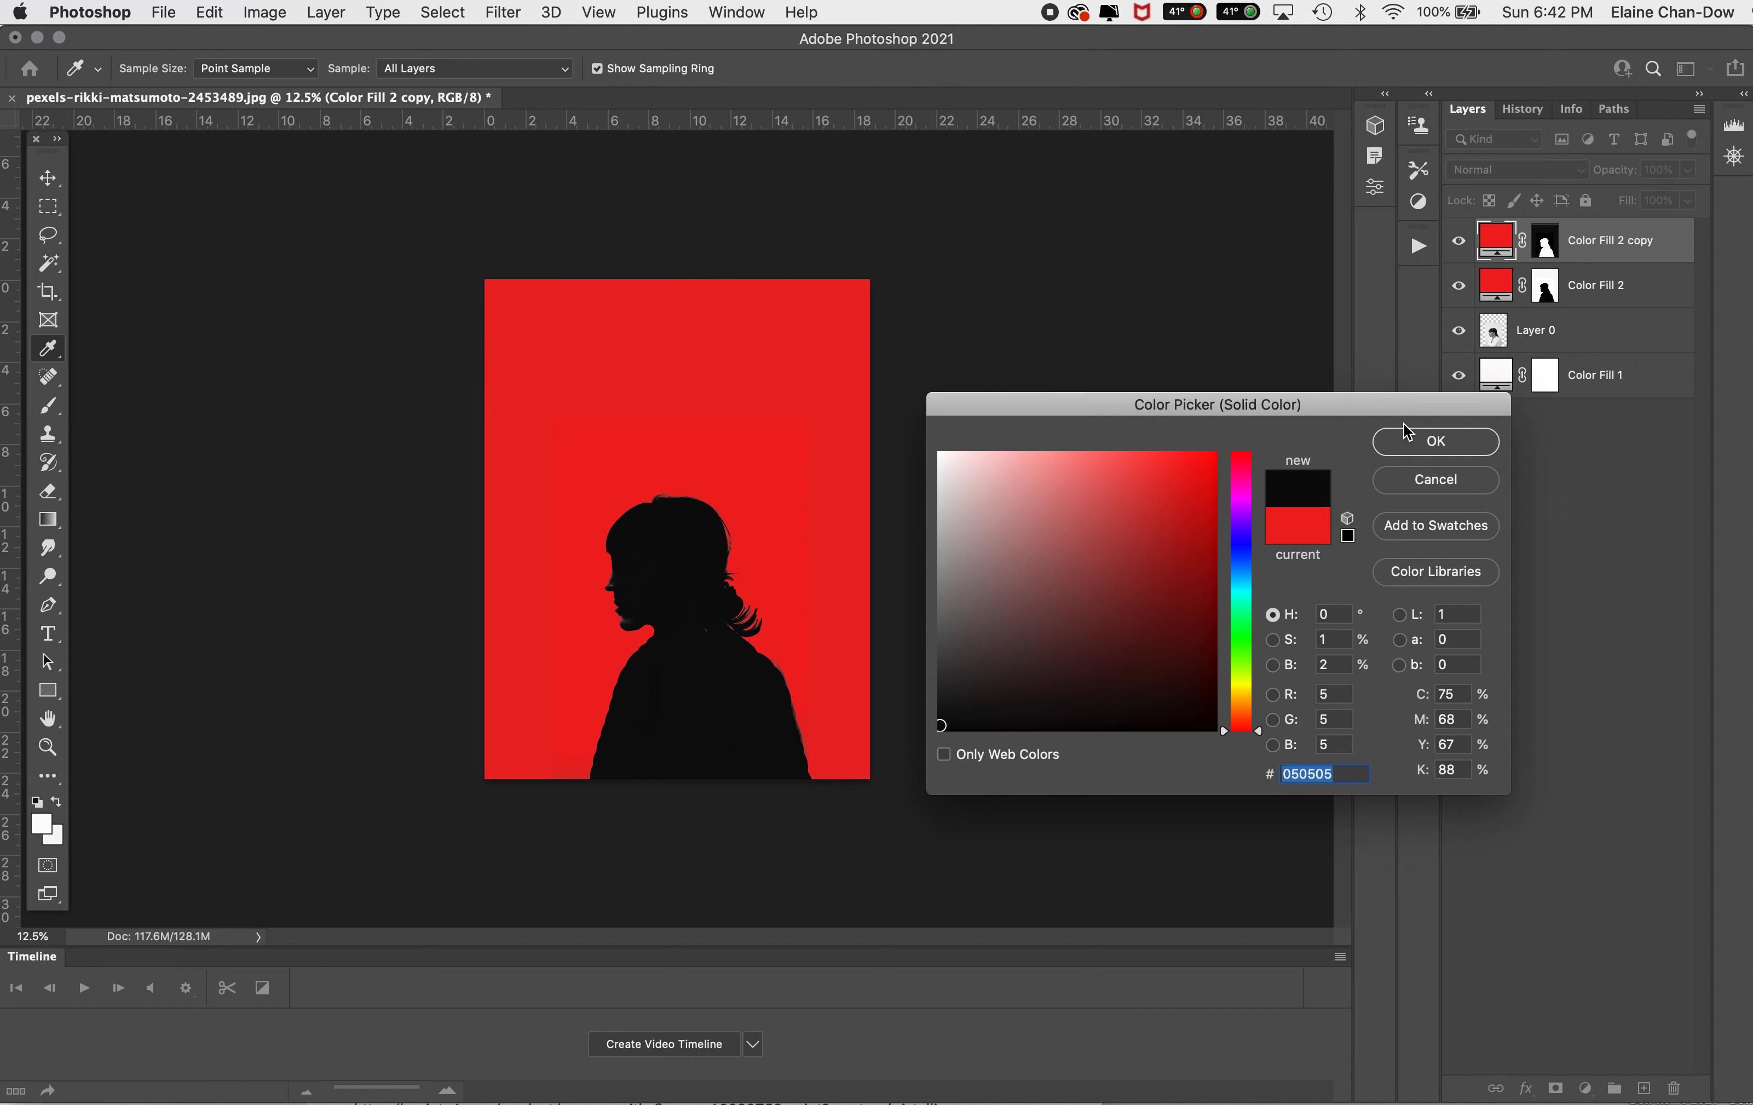
click(1410, 439)
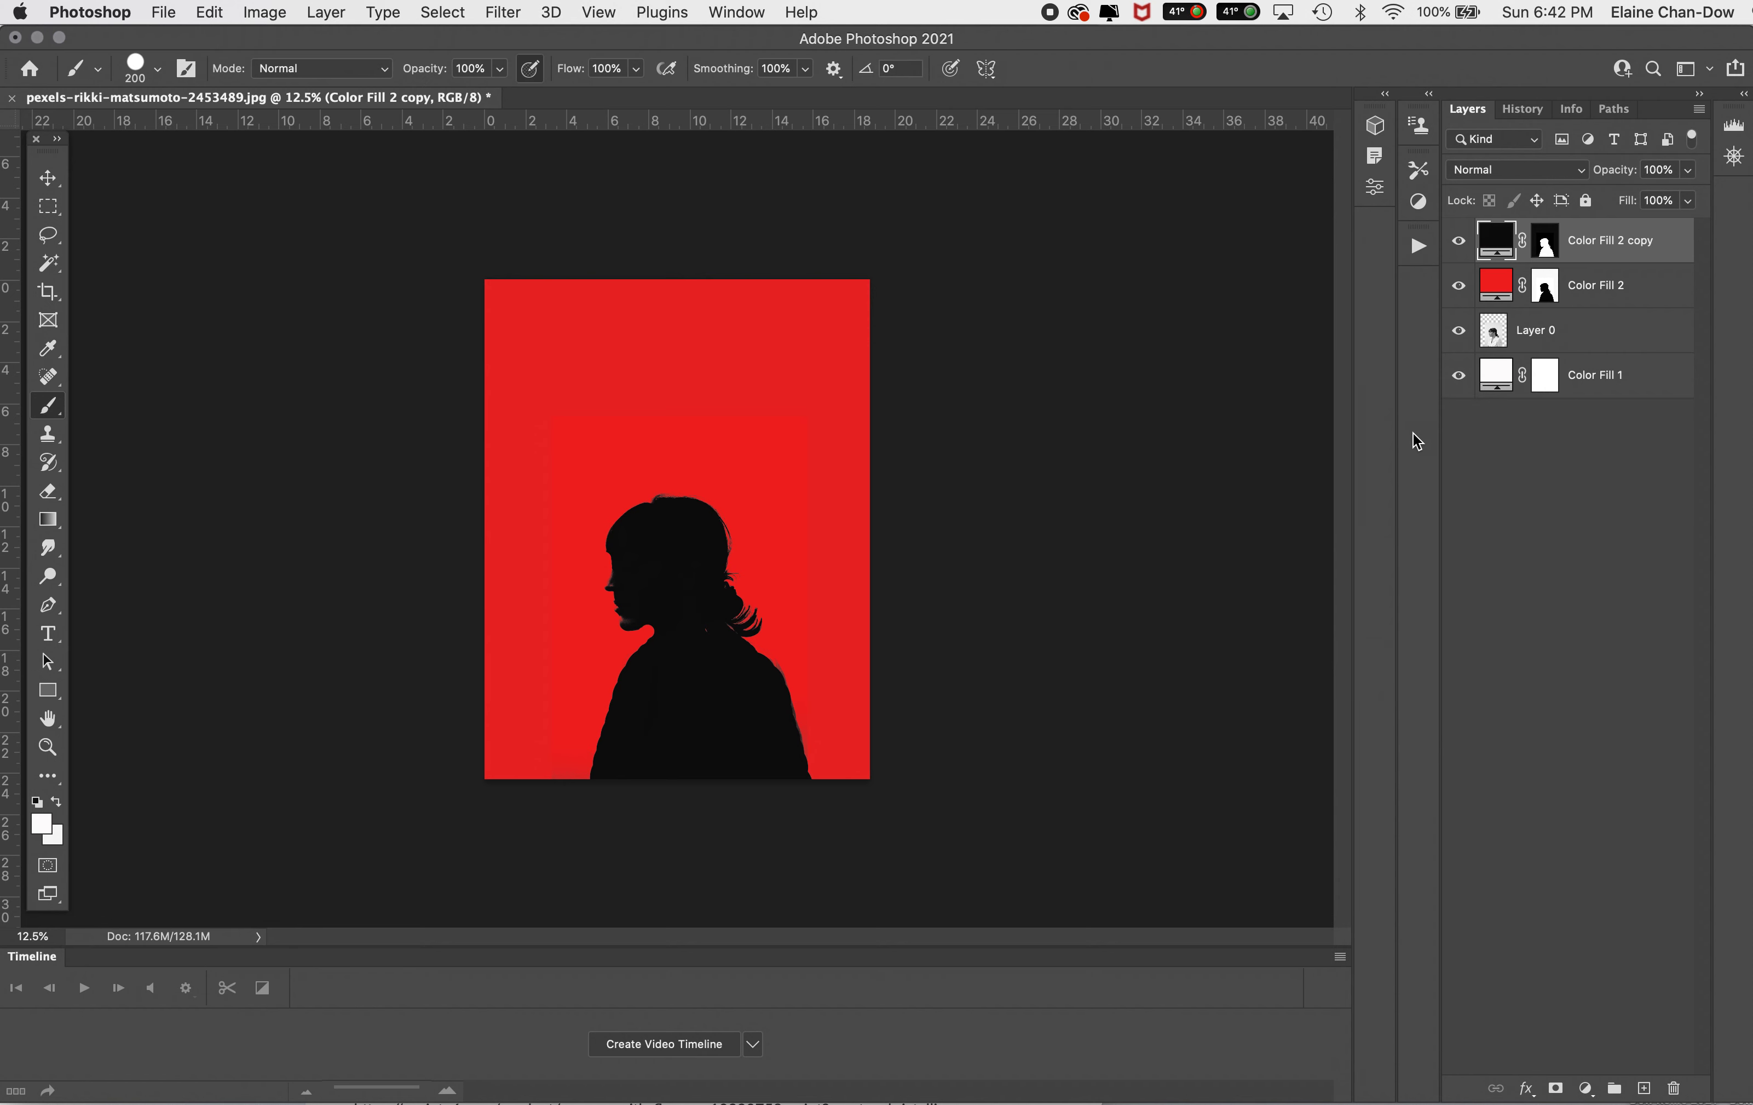
Step: Rename the black silhouette fill layer as portrait and the red fill layer as background
double_click(1615, 239)
text(portrait)
key(Return)
double_click(1601, 285)
text(background)
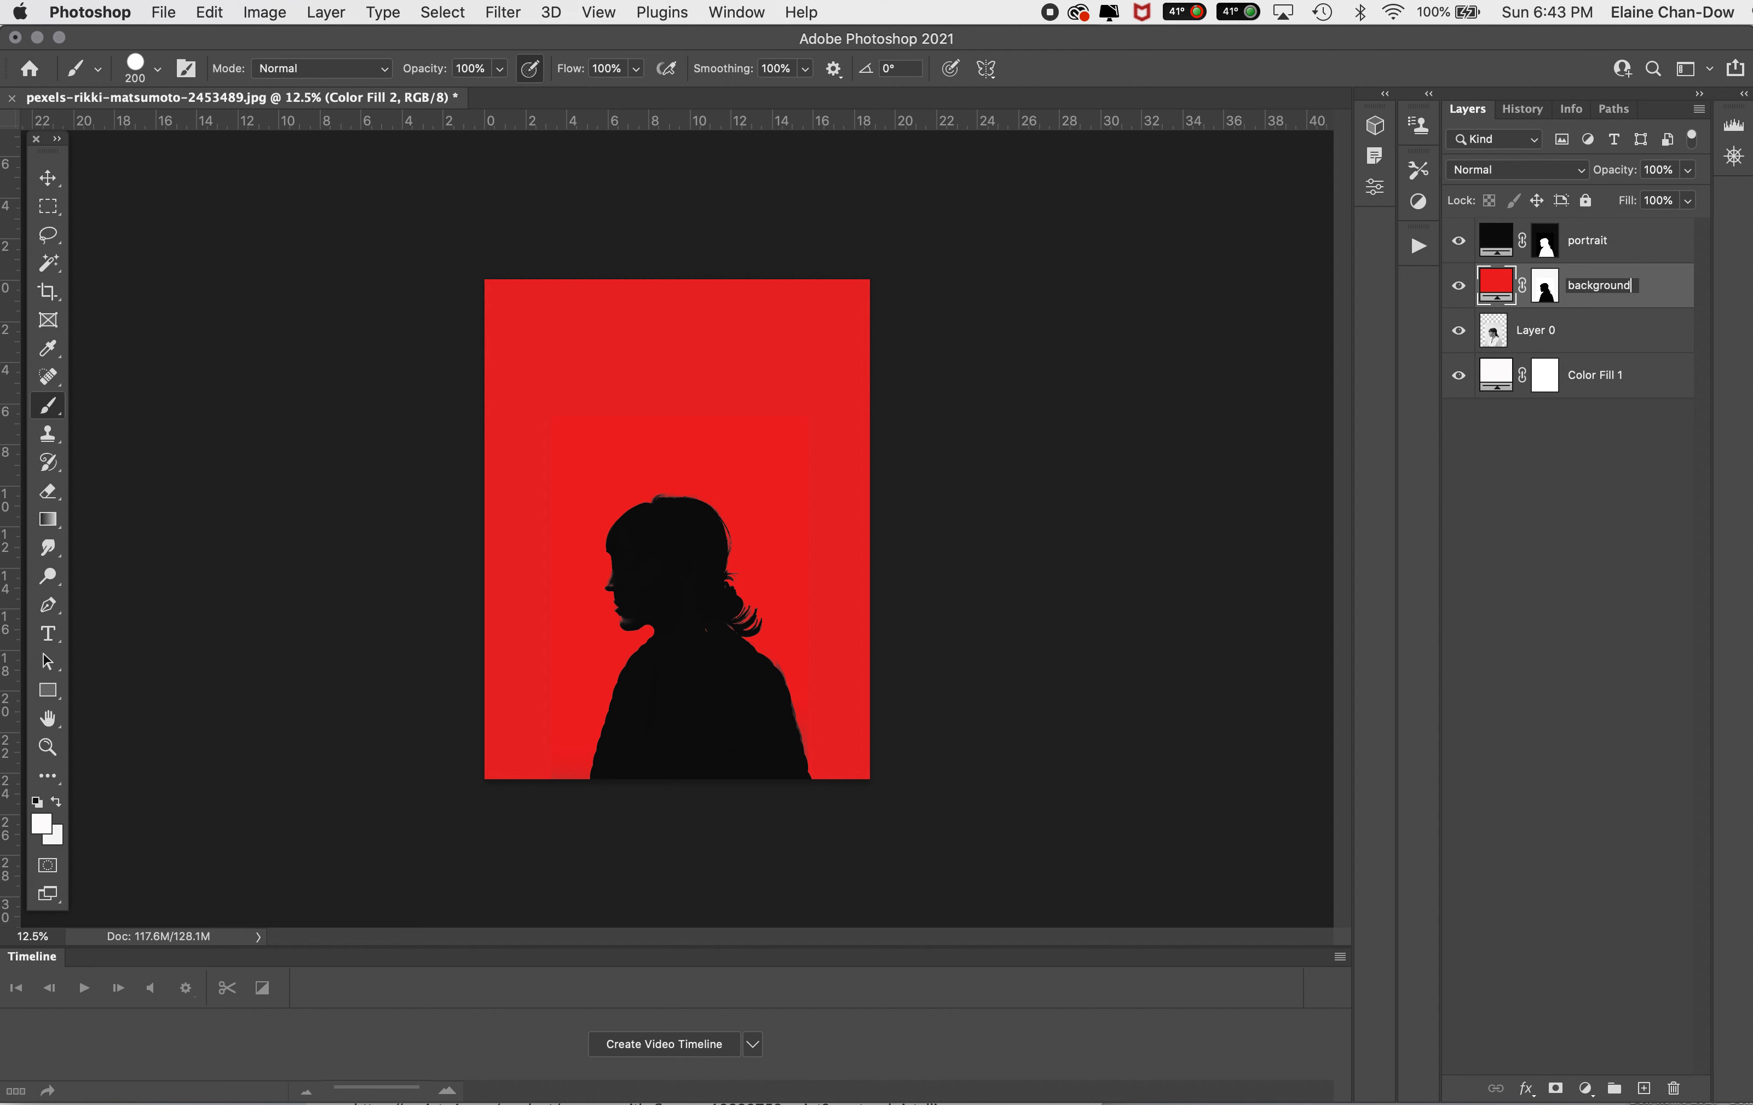
key(Return)
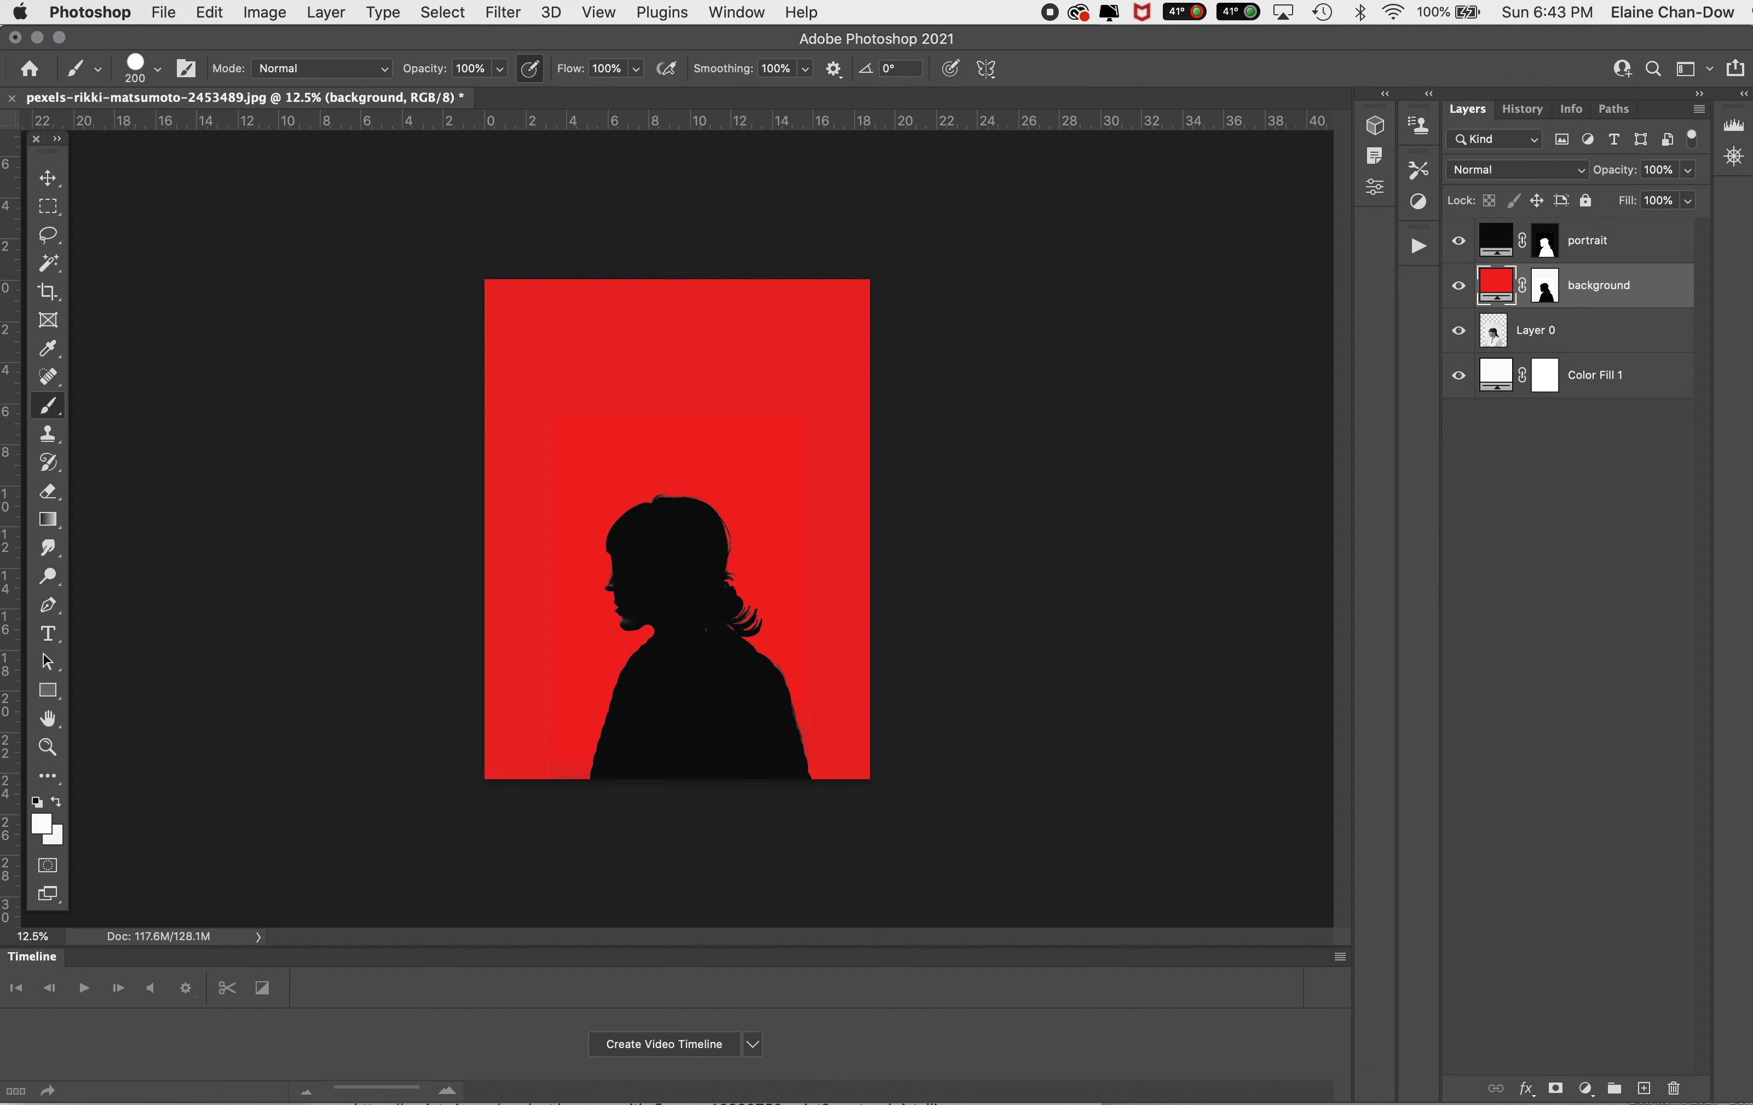
Step: Paint white on the portrait layer's mask along the edge of the lips and nose to fill out the silhouette
click(1547, 243)
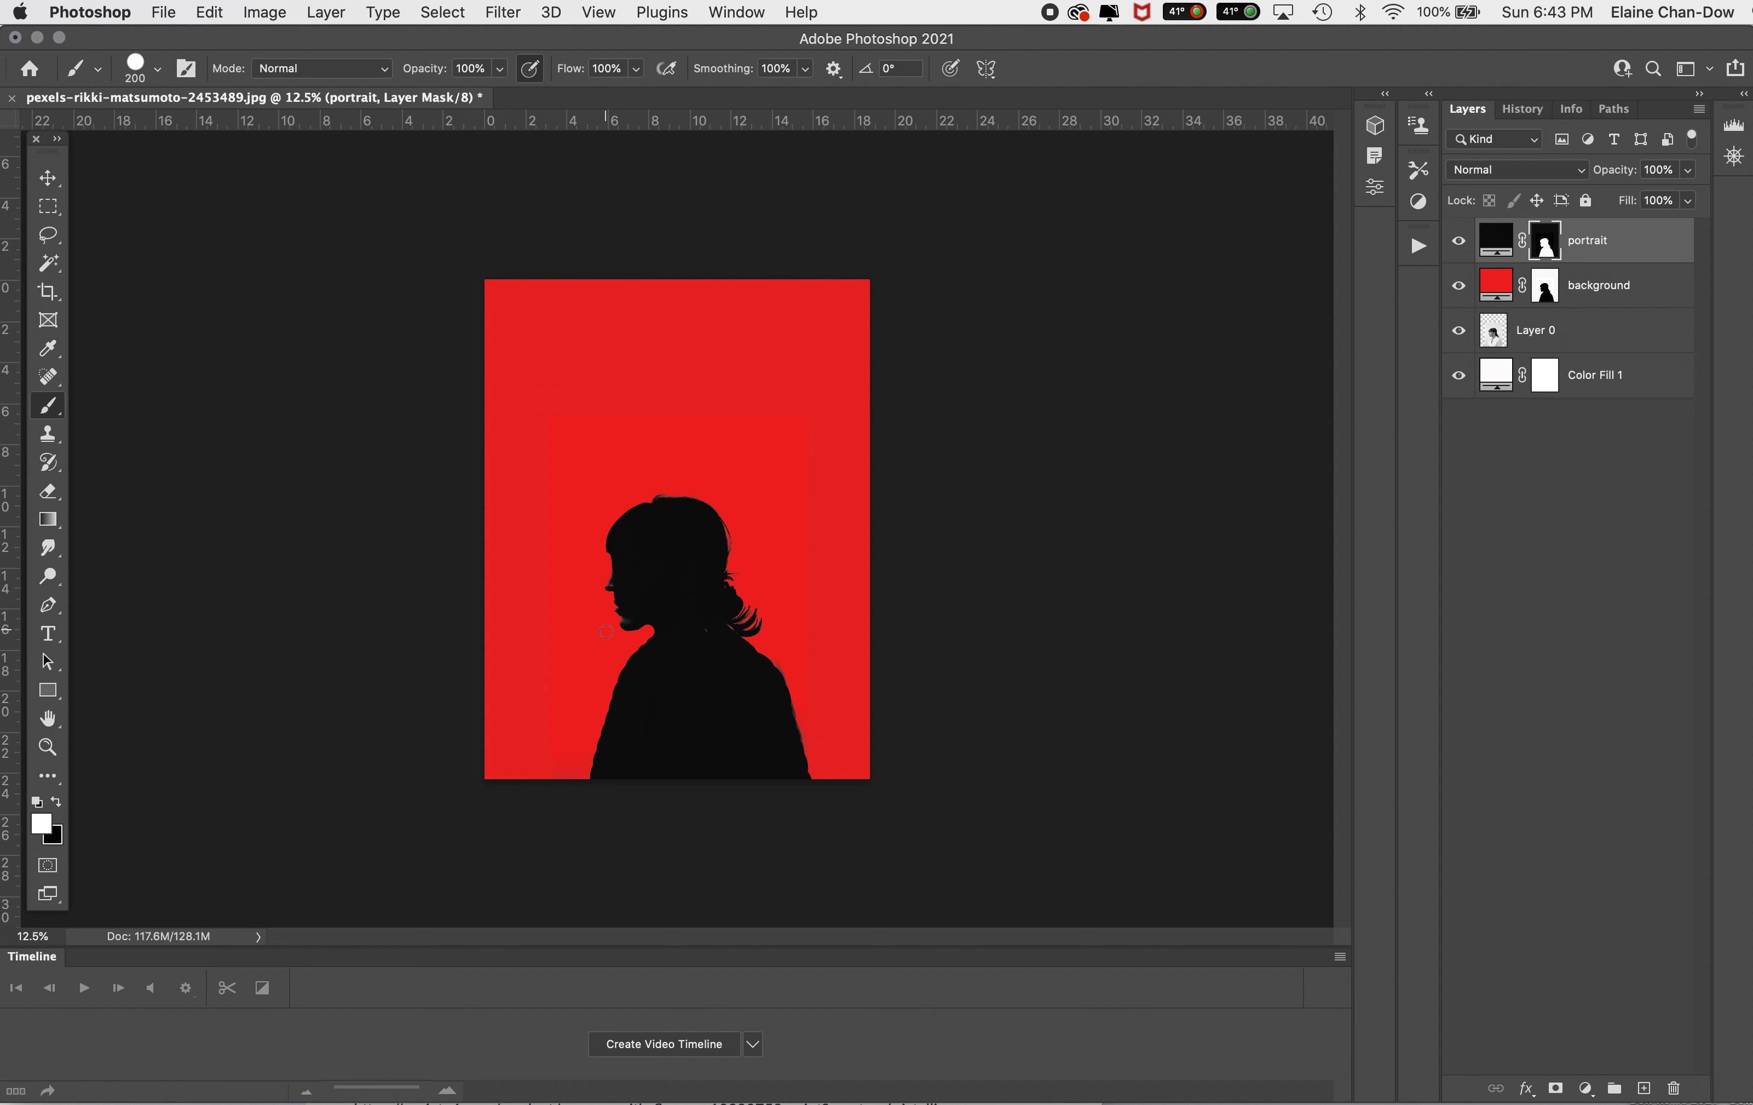
mouse_move(629, 603)
mouse_down()
mouse_move(638, 623)
mouse_move(615, 583)
mouse_up()
Step: Recolor the background fill to off-white #f7f4f4 and match Color Fill 1 to it by sampling the canvas
double_click(1495, 285)
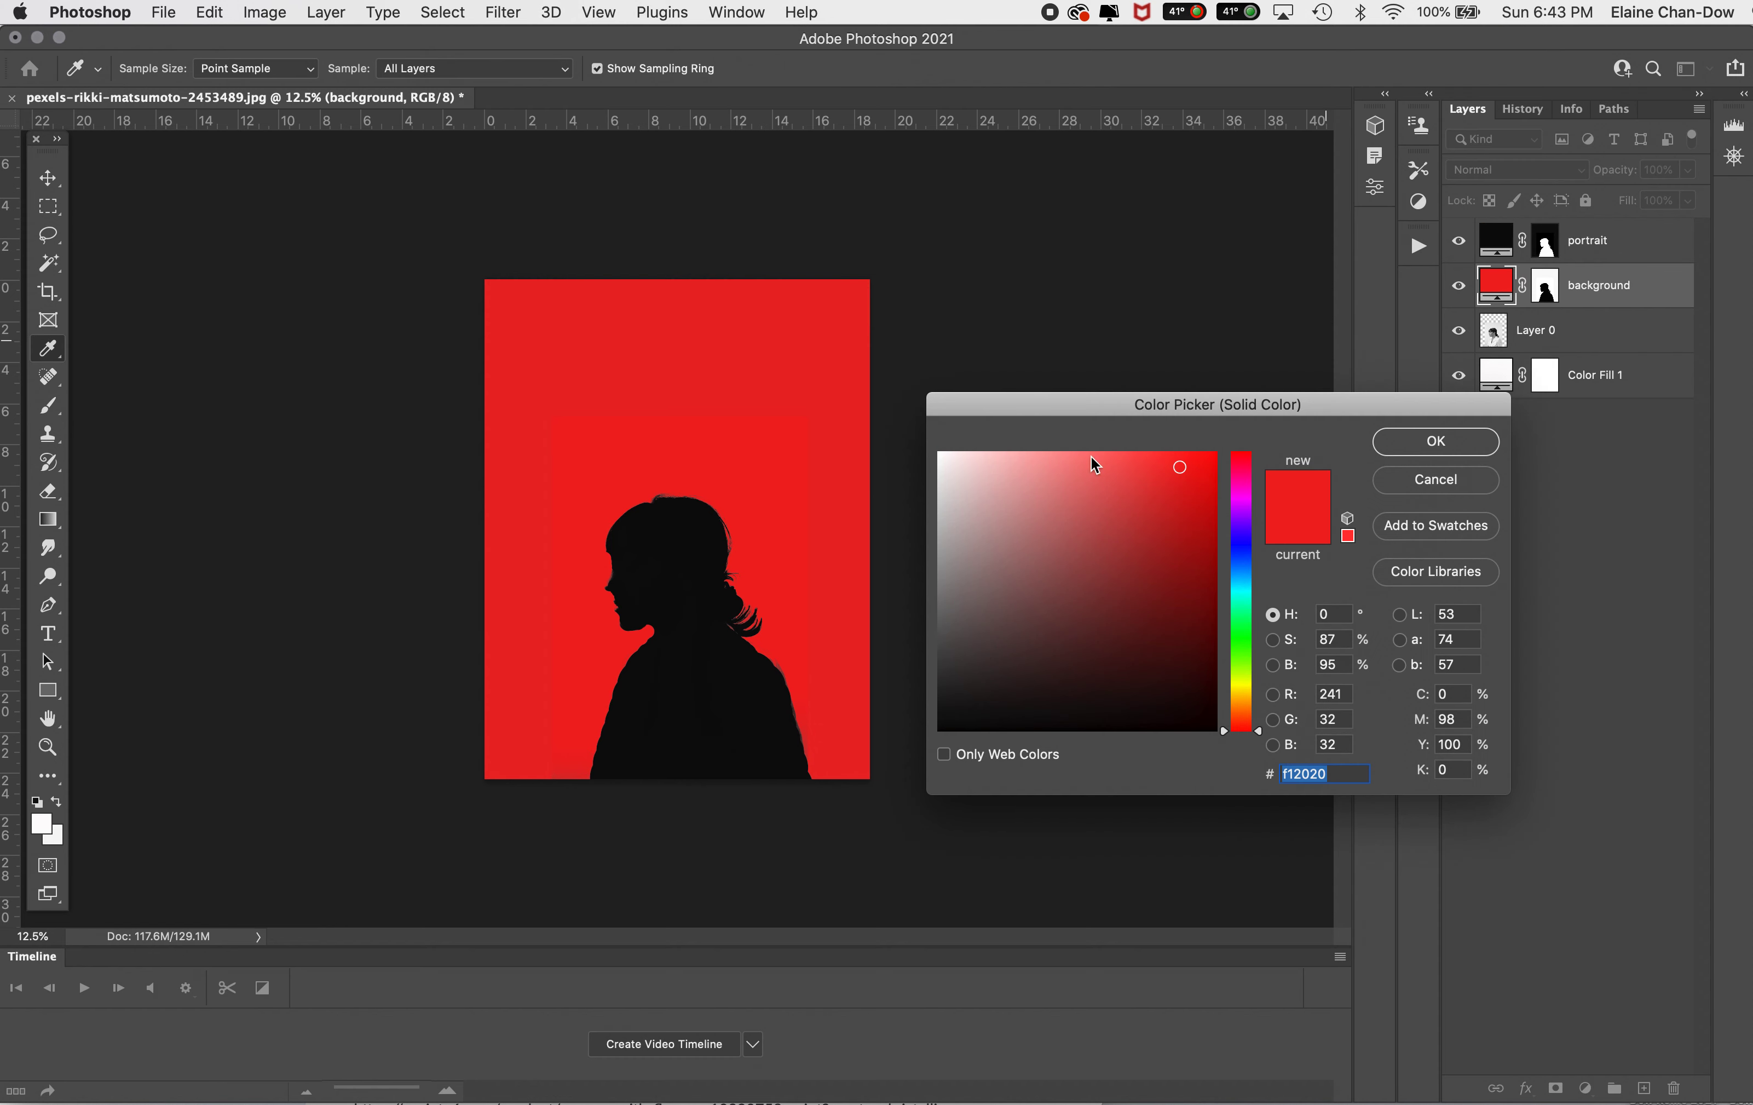
click(941, 459)
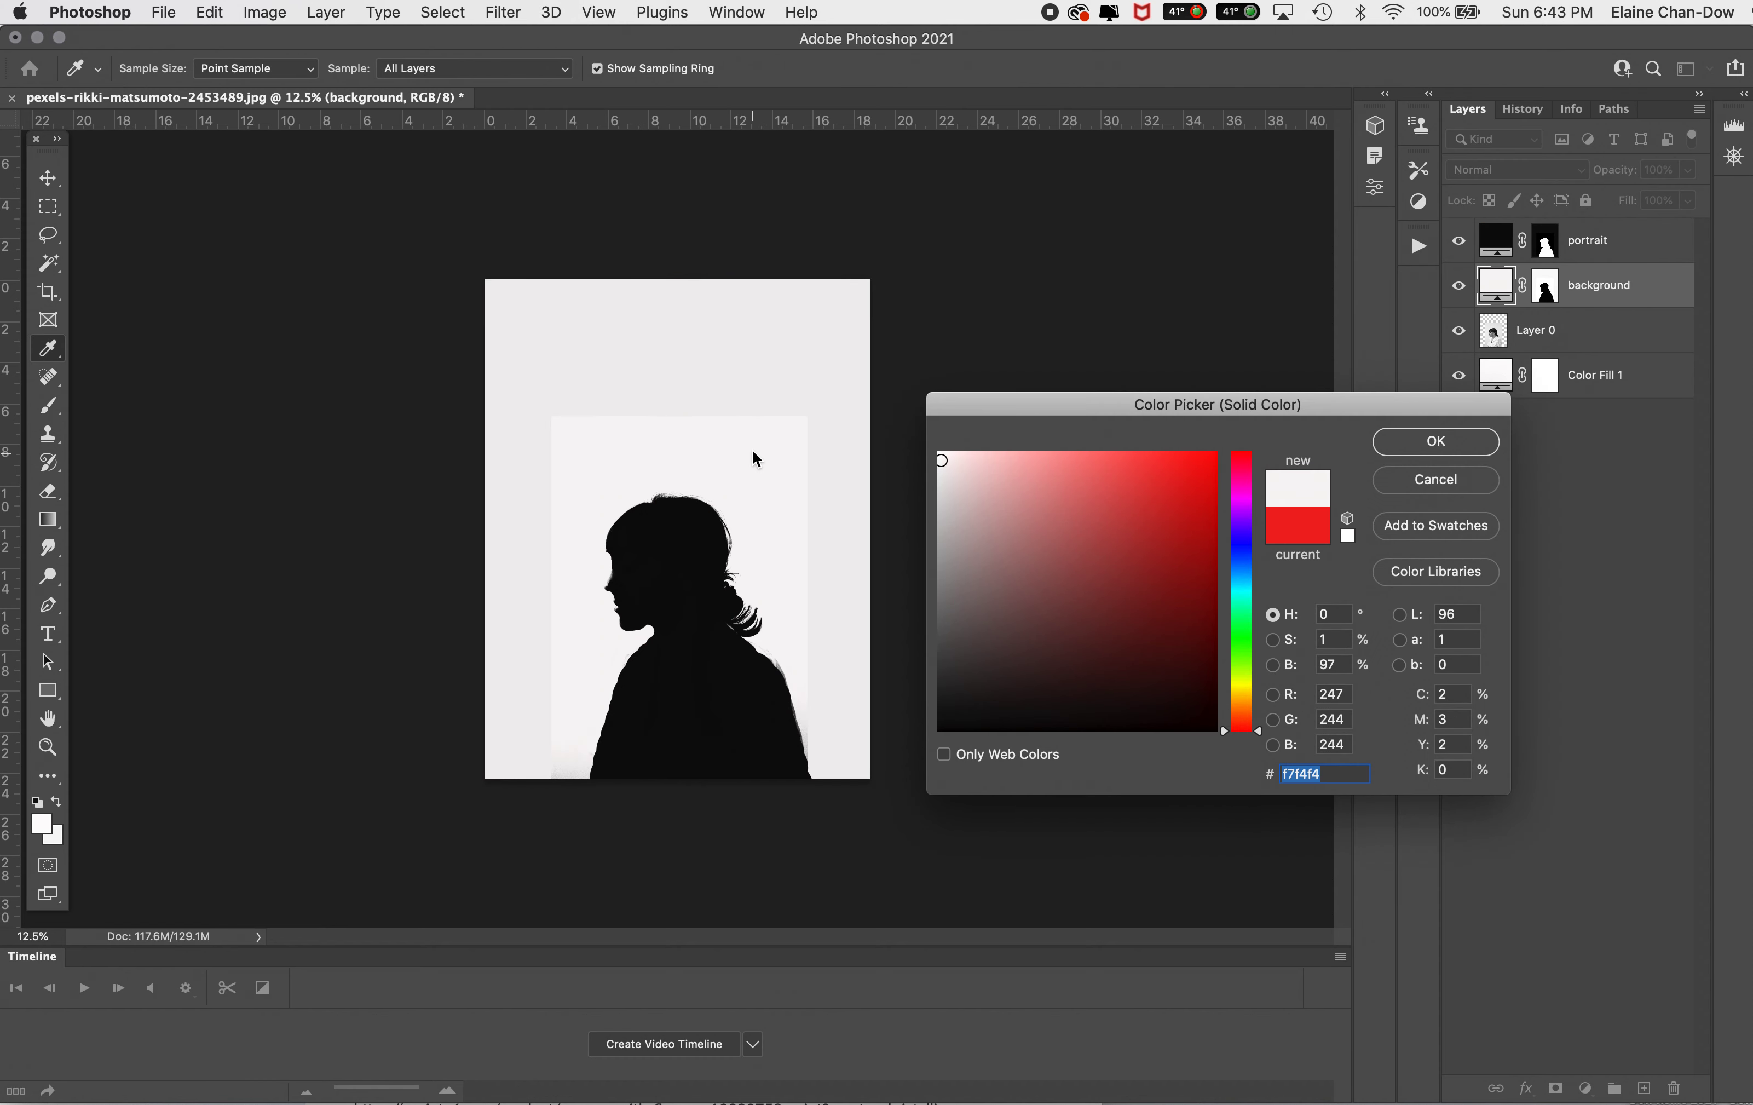
click(1429, 448)
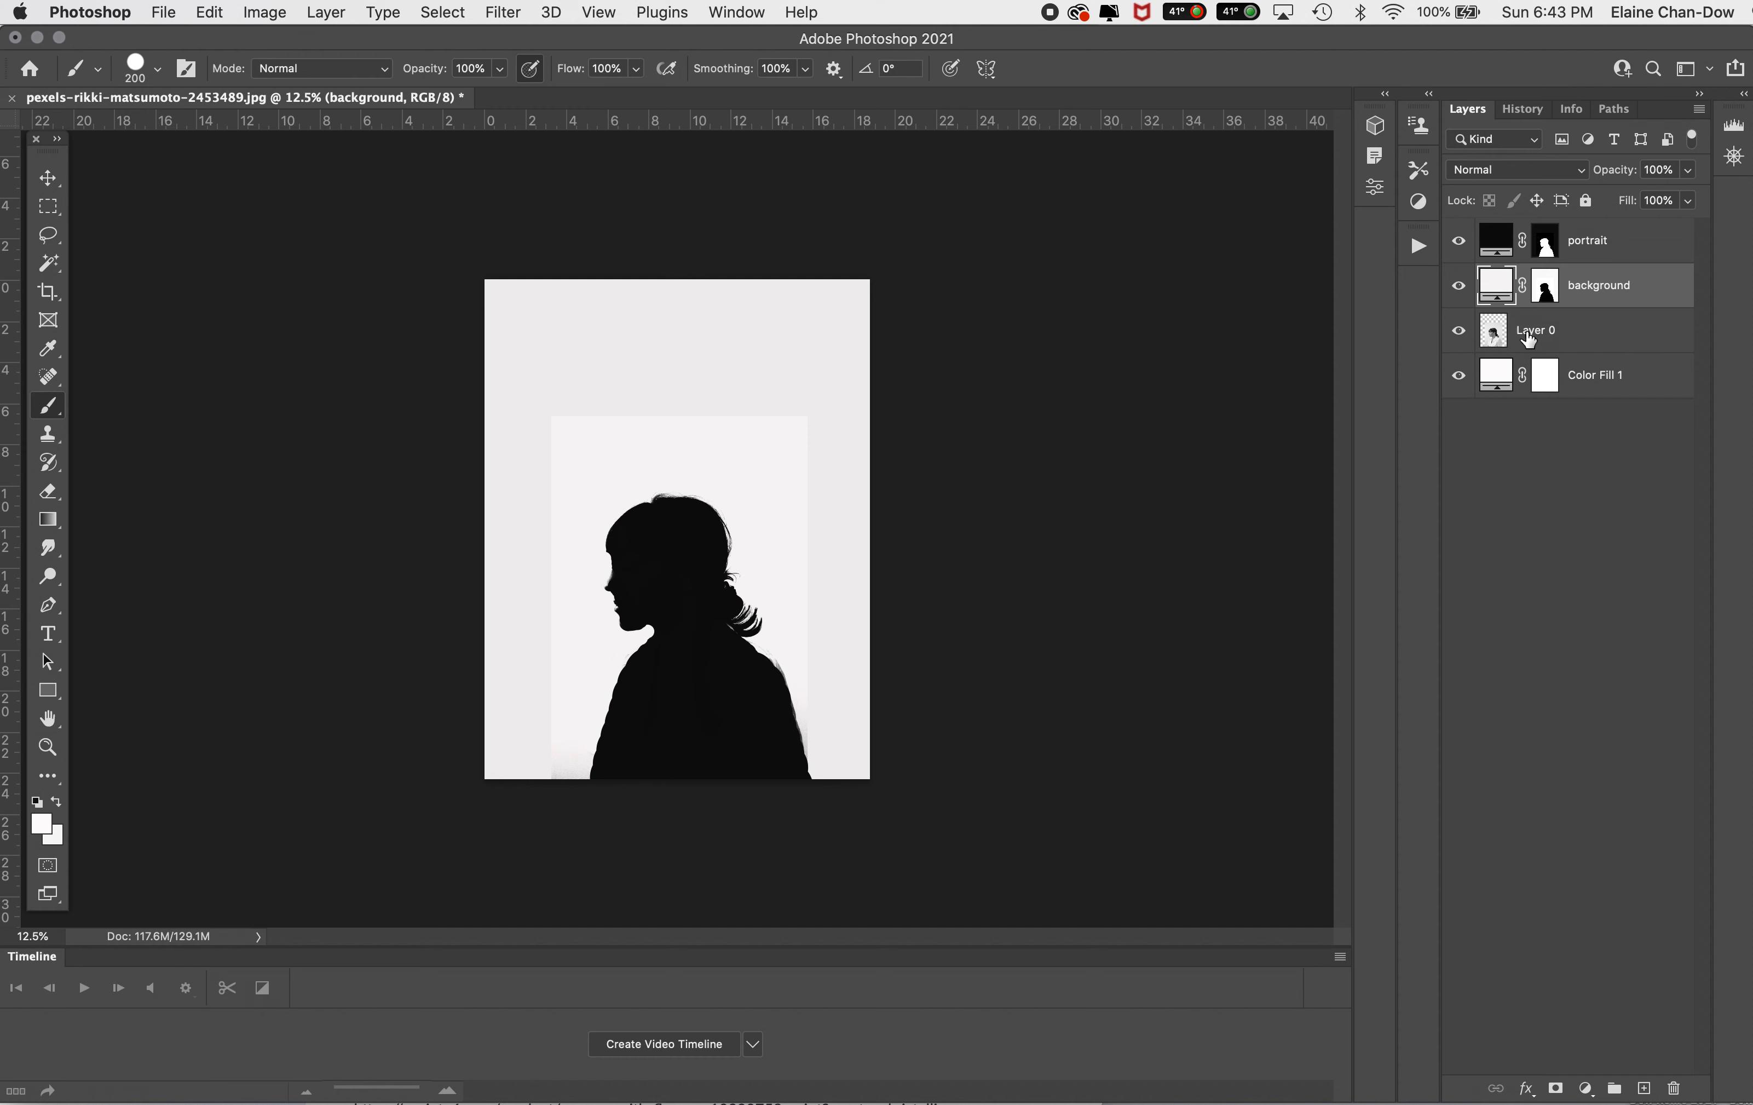
double_click(1495, 375)
click(774, 451)
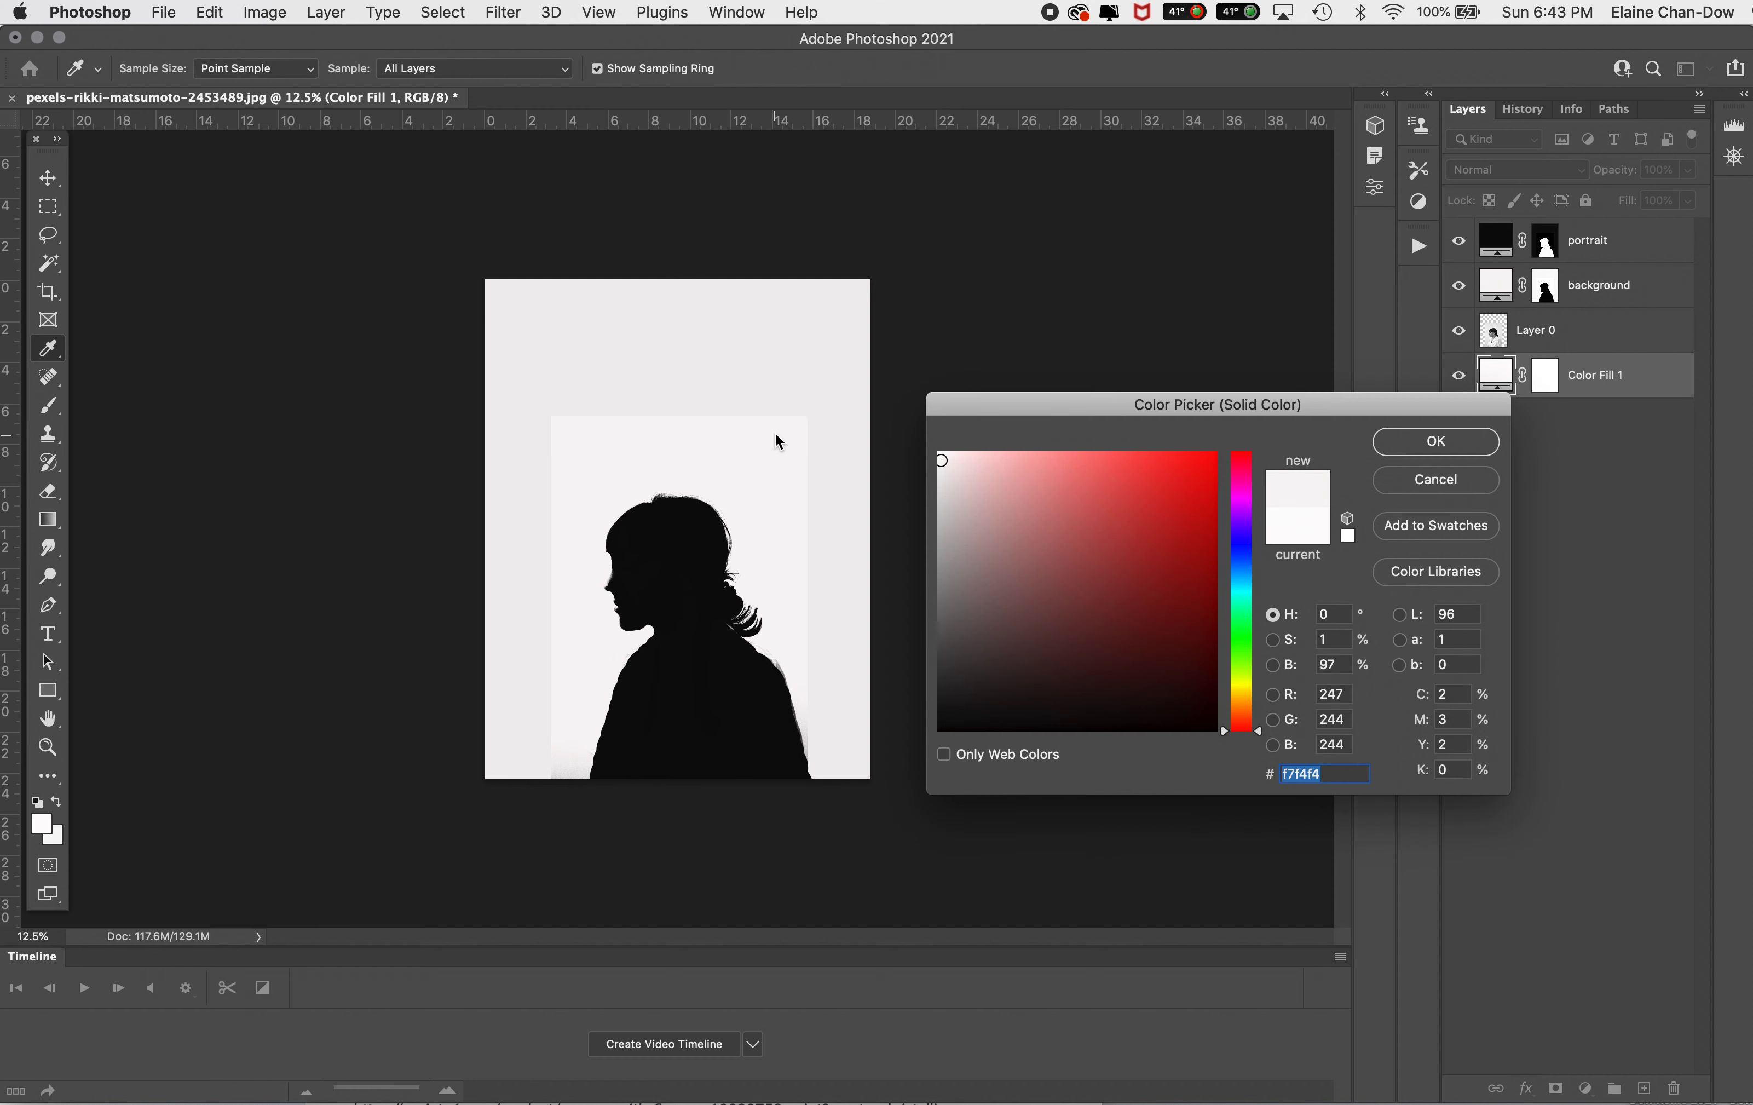
click(1471, 444)
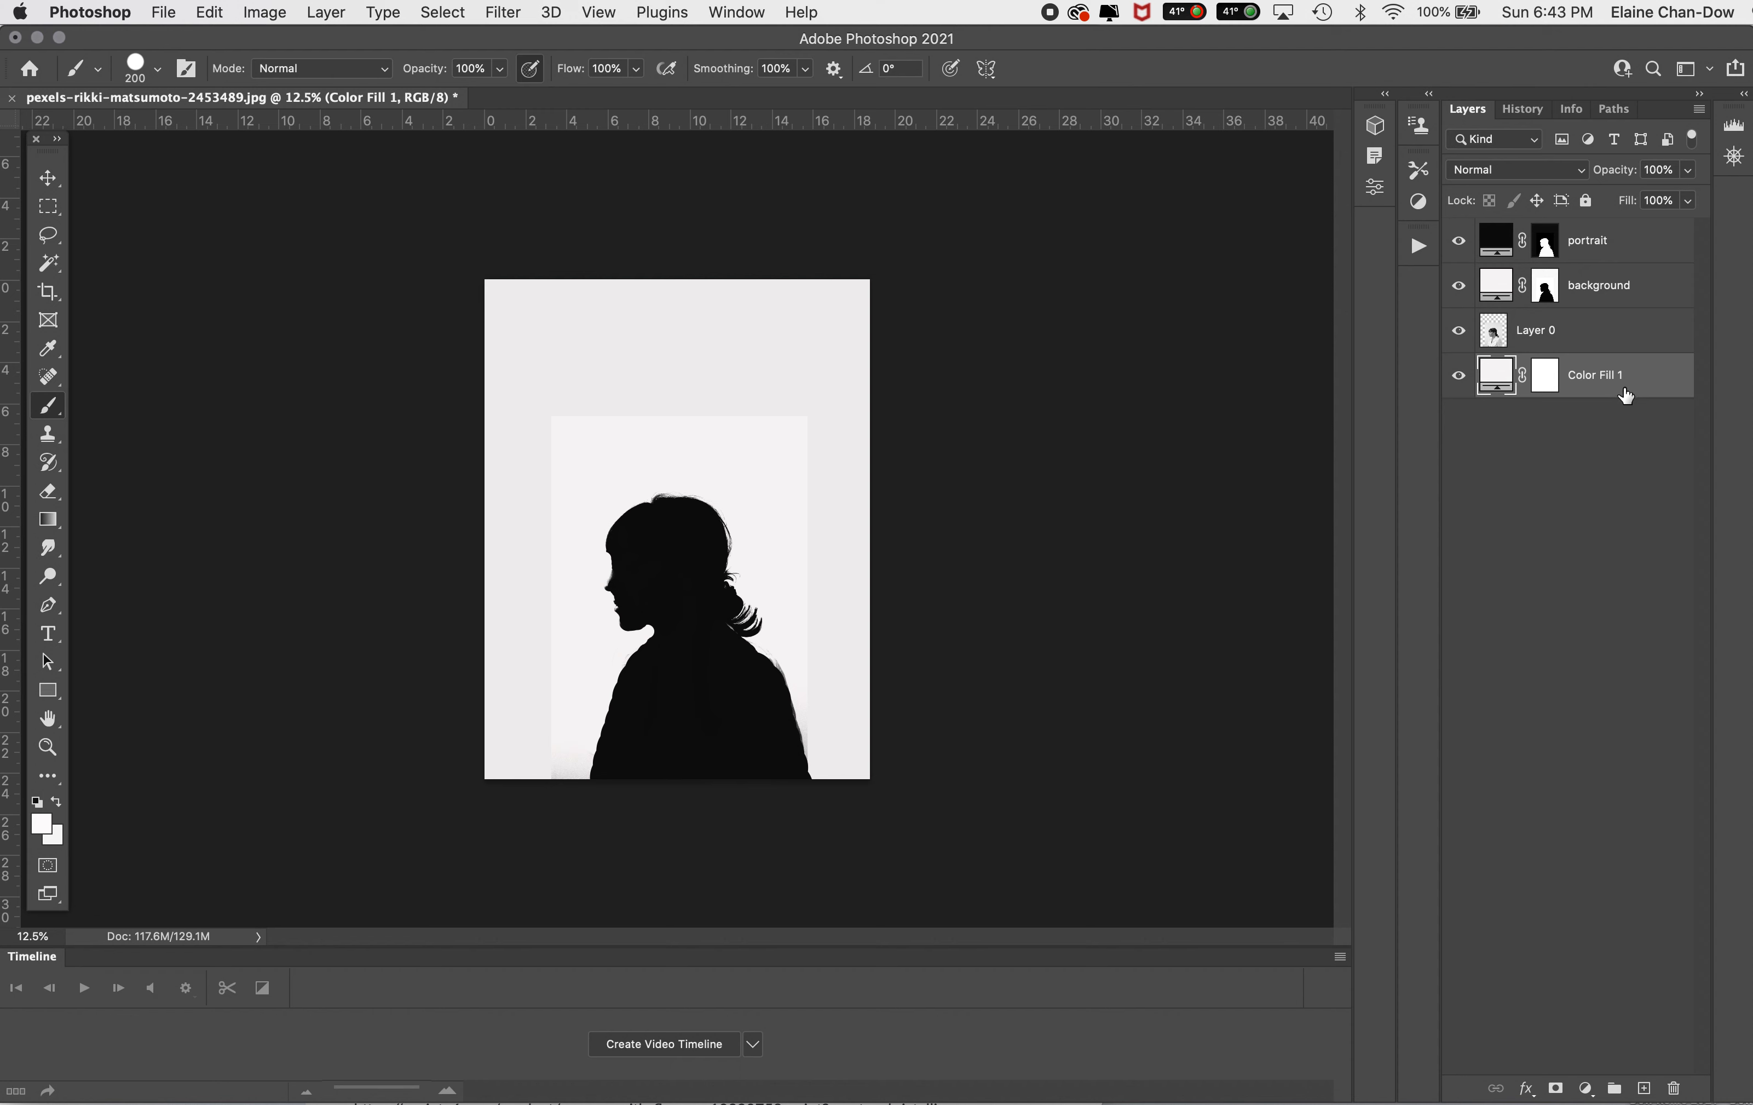
click(1544, 290)
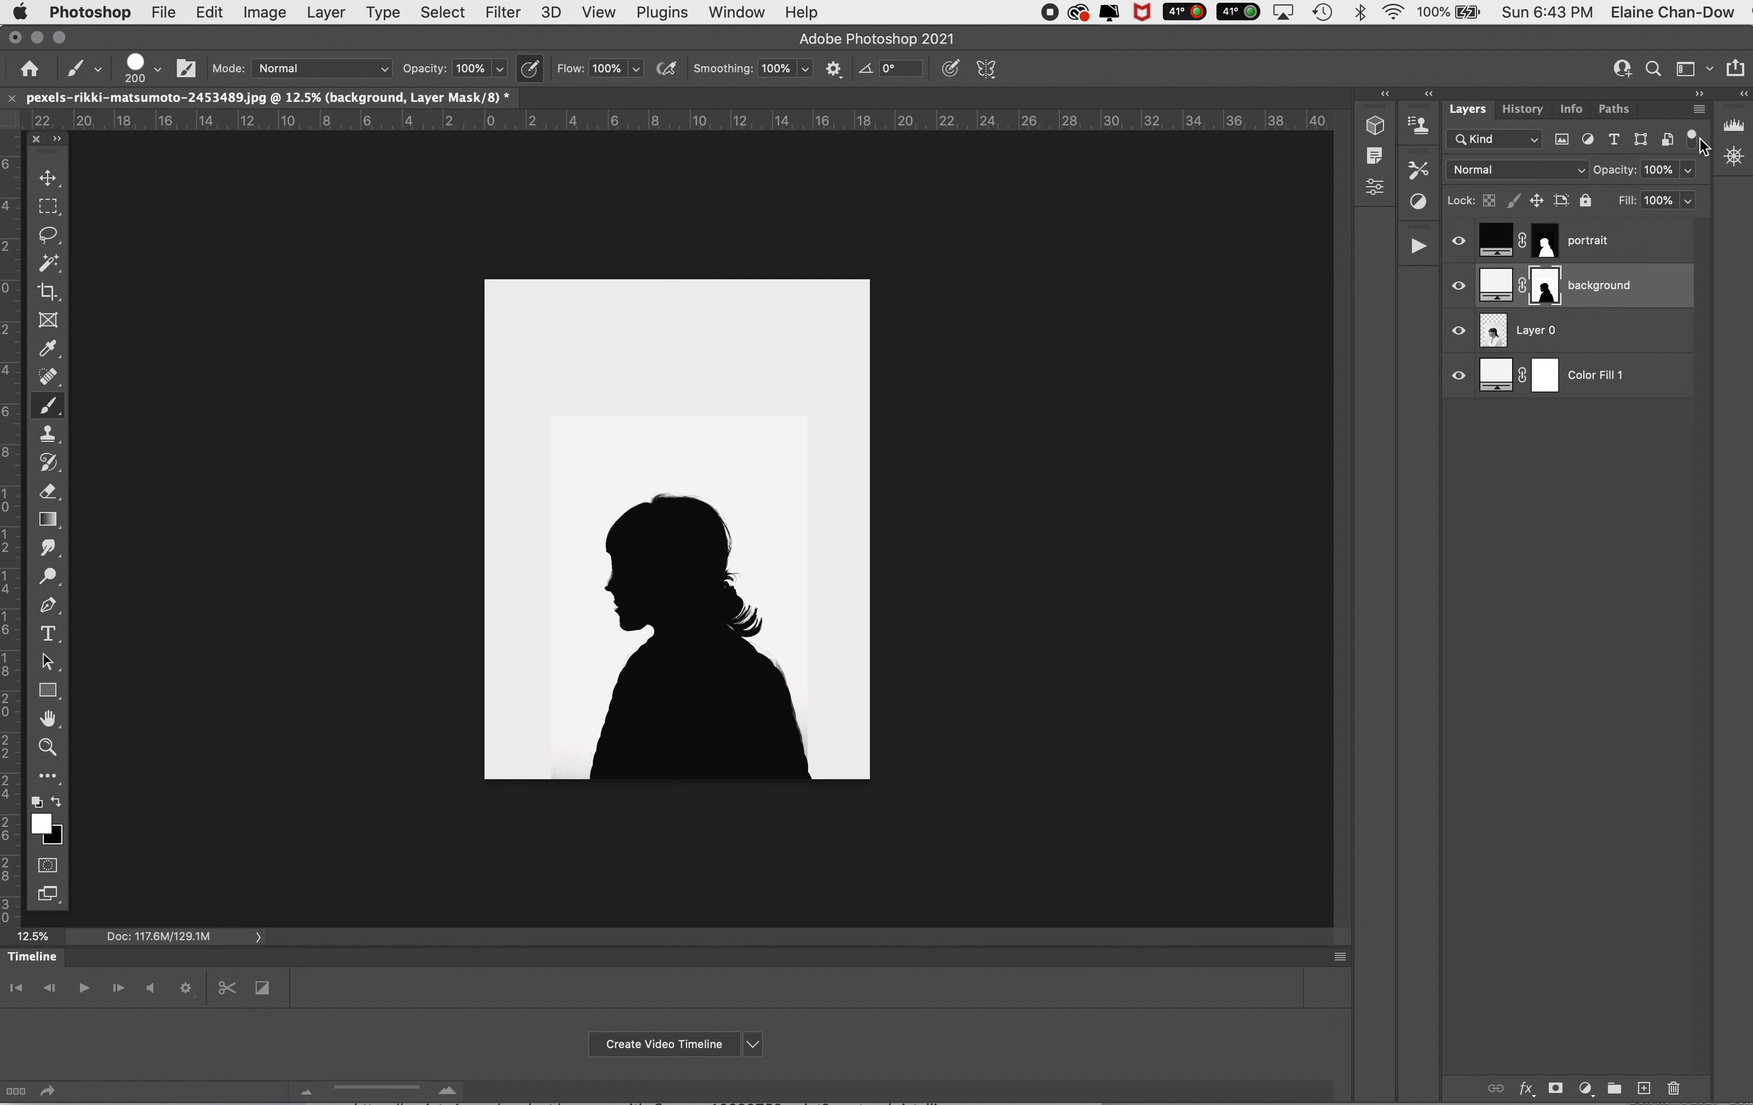
click(1689, 170)
mouse_move(1693, 195)
mouse_down()
mouse_move(1635, 201)
mouse_move(1712, 204)
mouse_up()
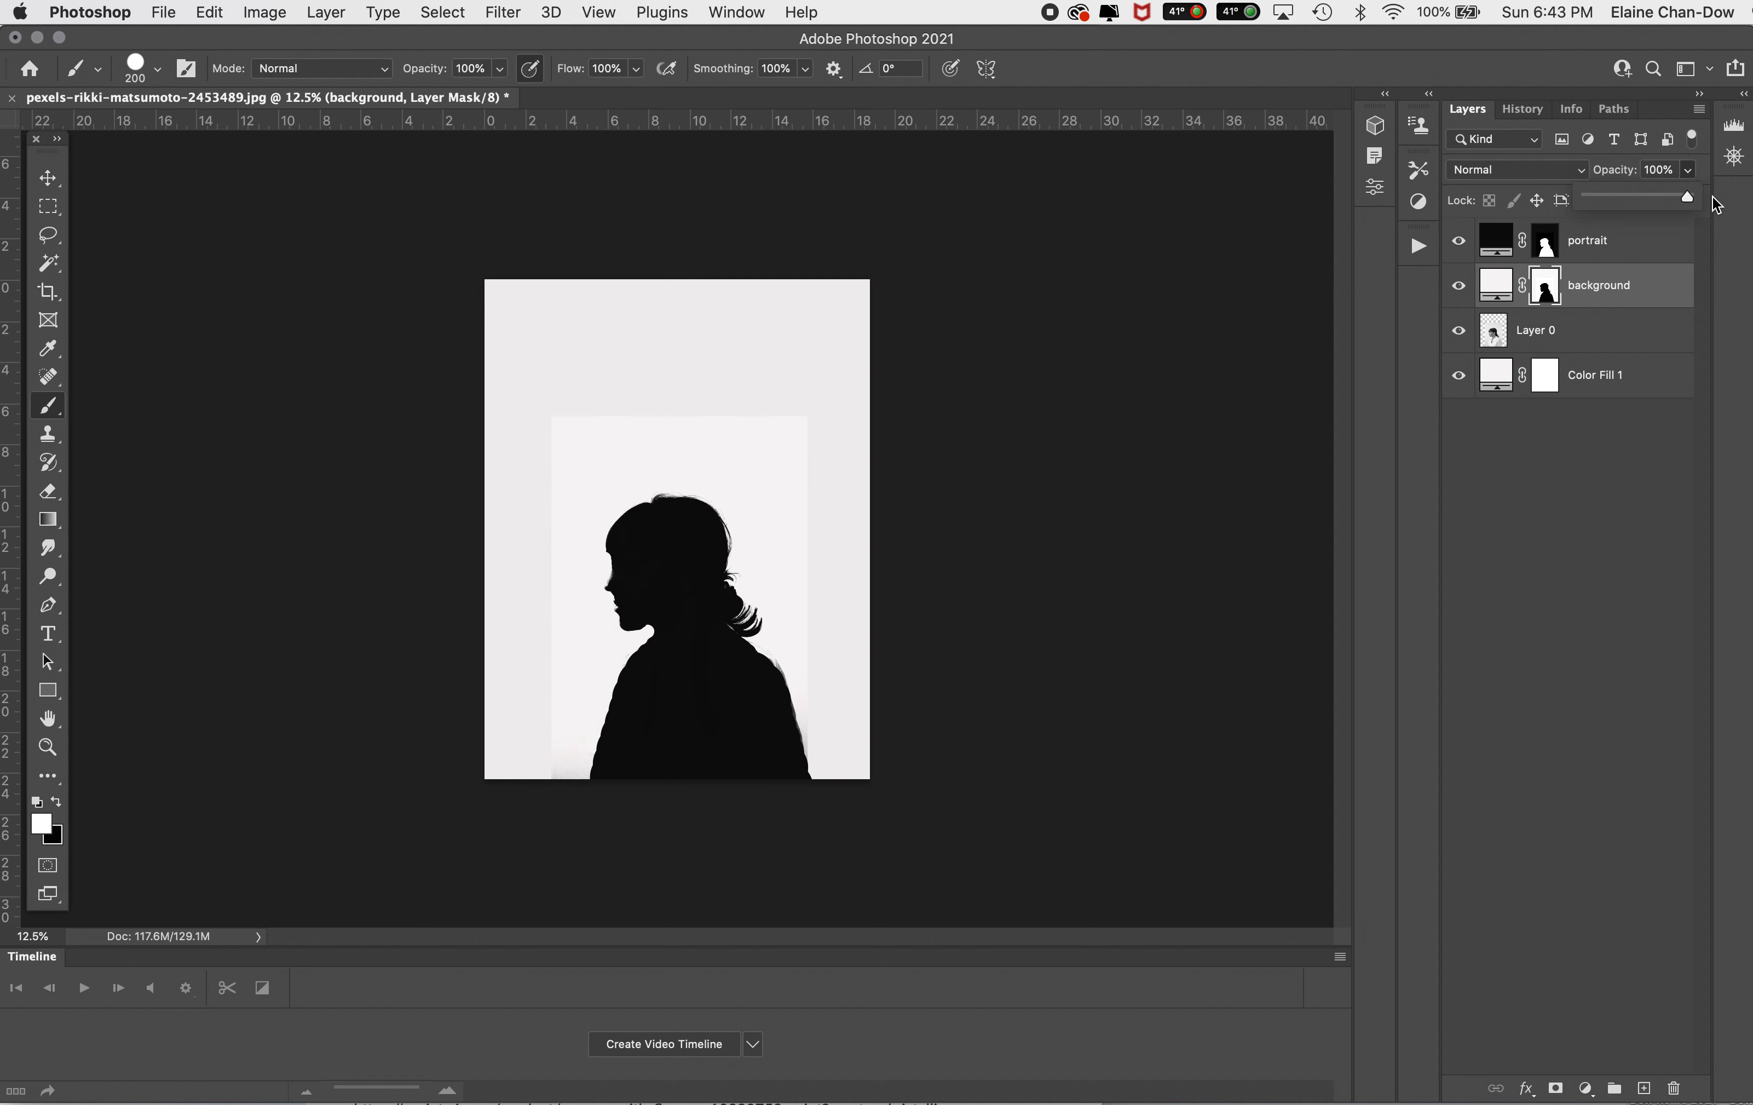
Step: Lower the portrait layer's opacity to 64% and restore it to 100%
click(1631, 245)
click(1630, 242)
click(1689, 169)
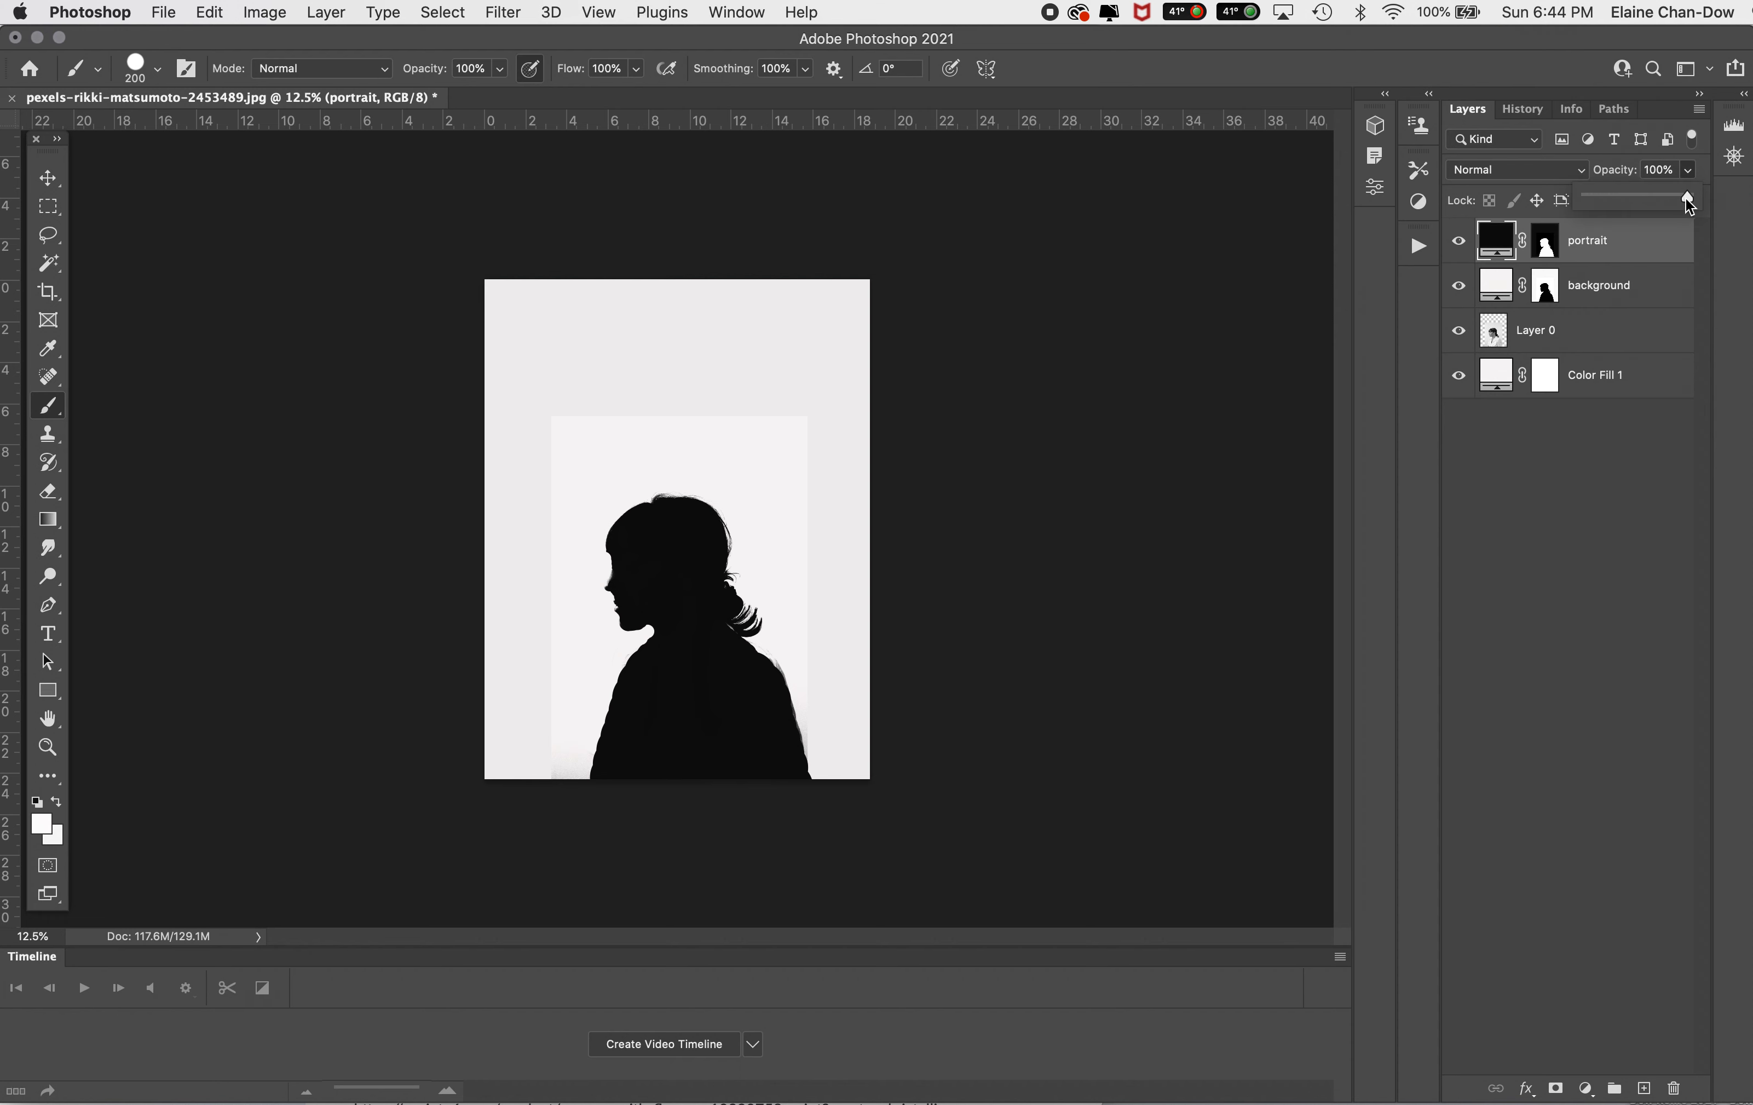
drag(1644, 201, 1653, 202)
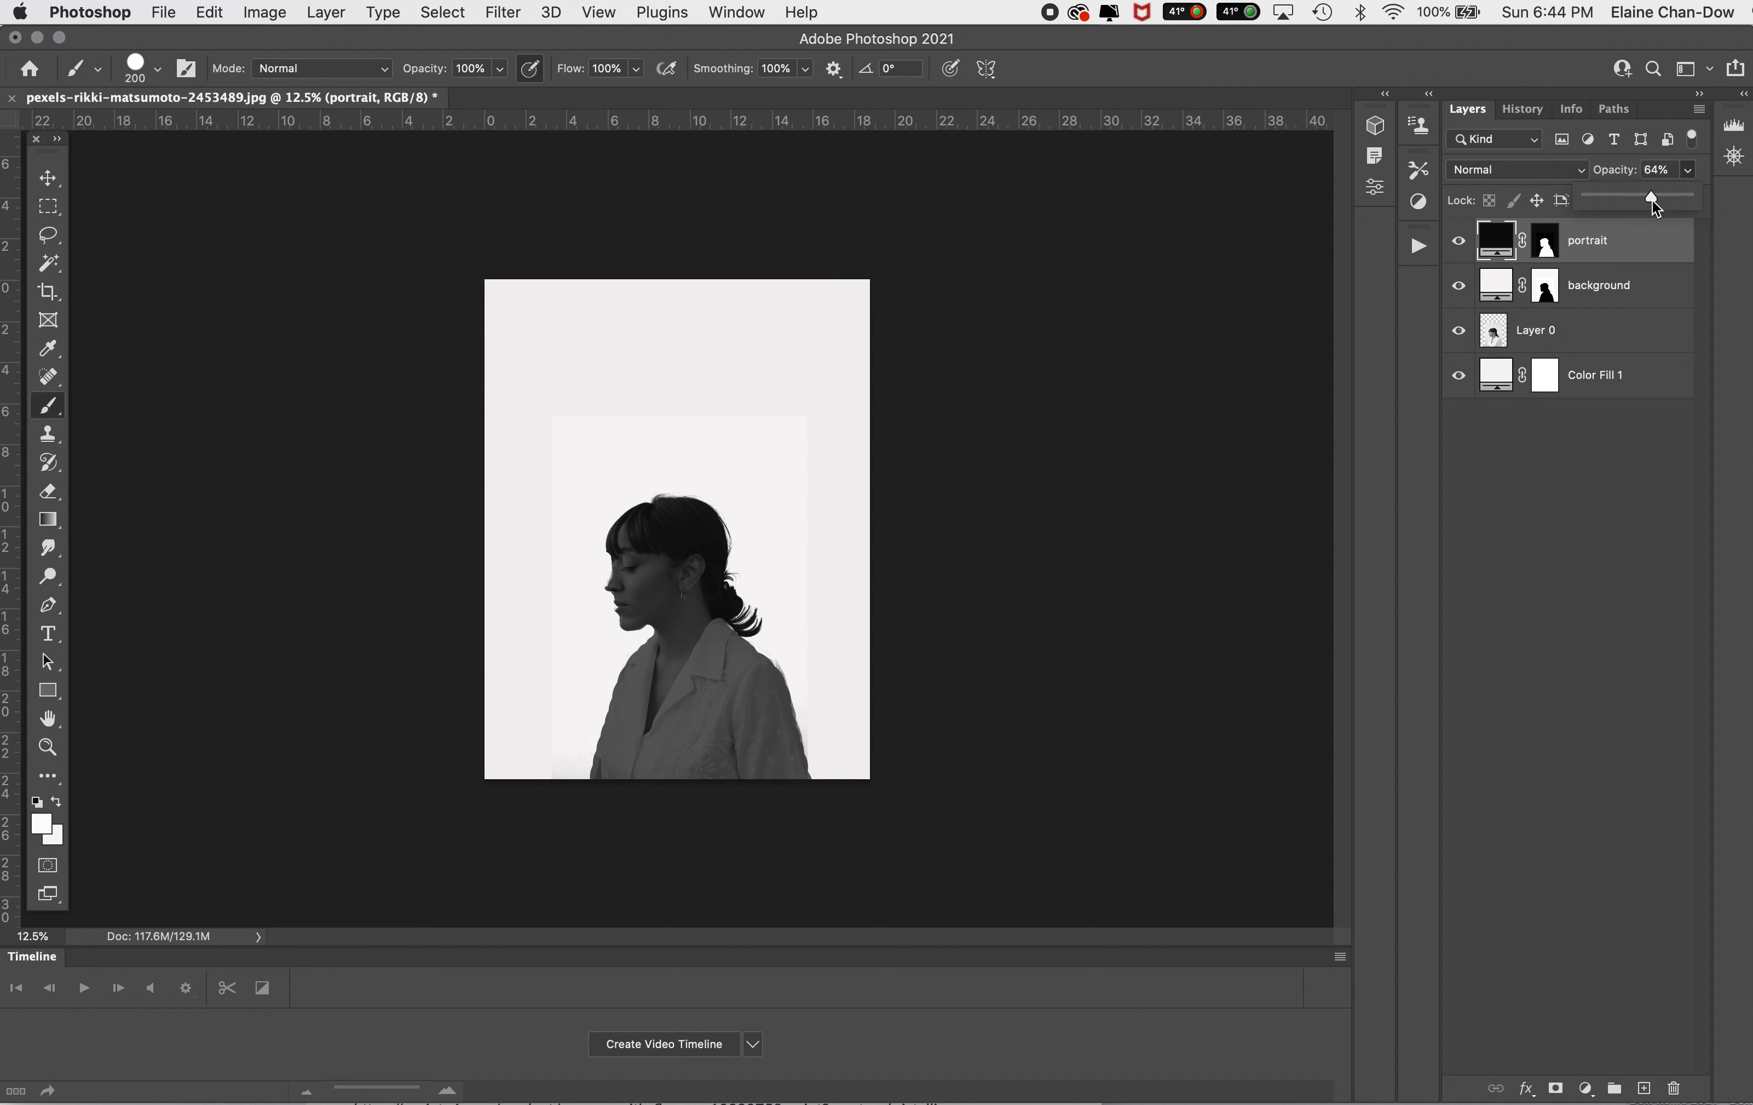
drag(1654, 202, 1751, 201)
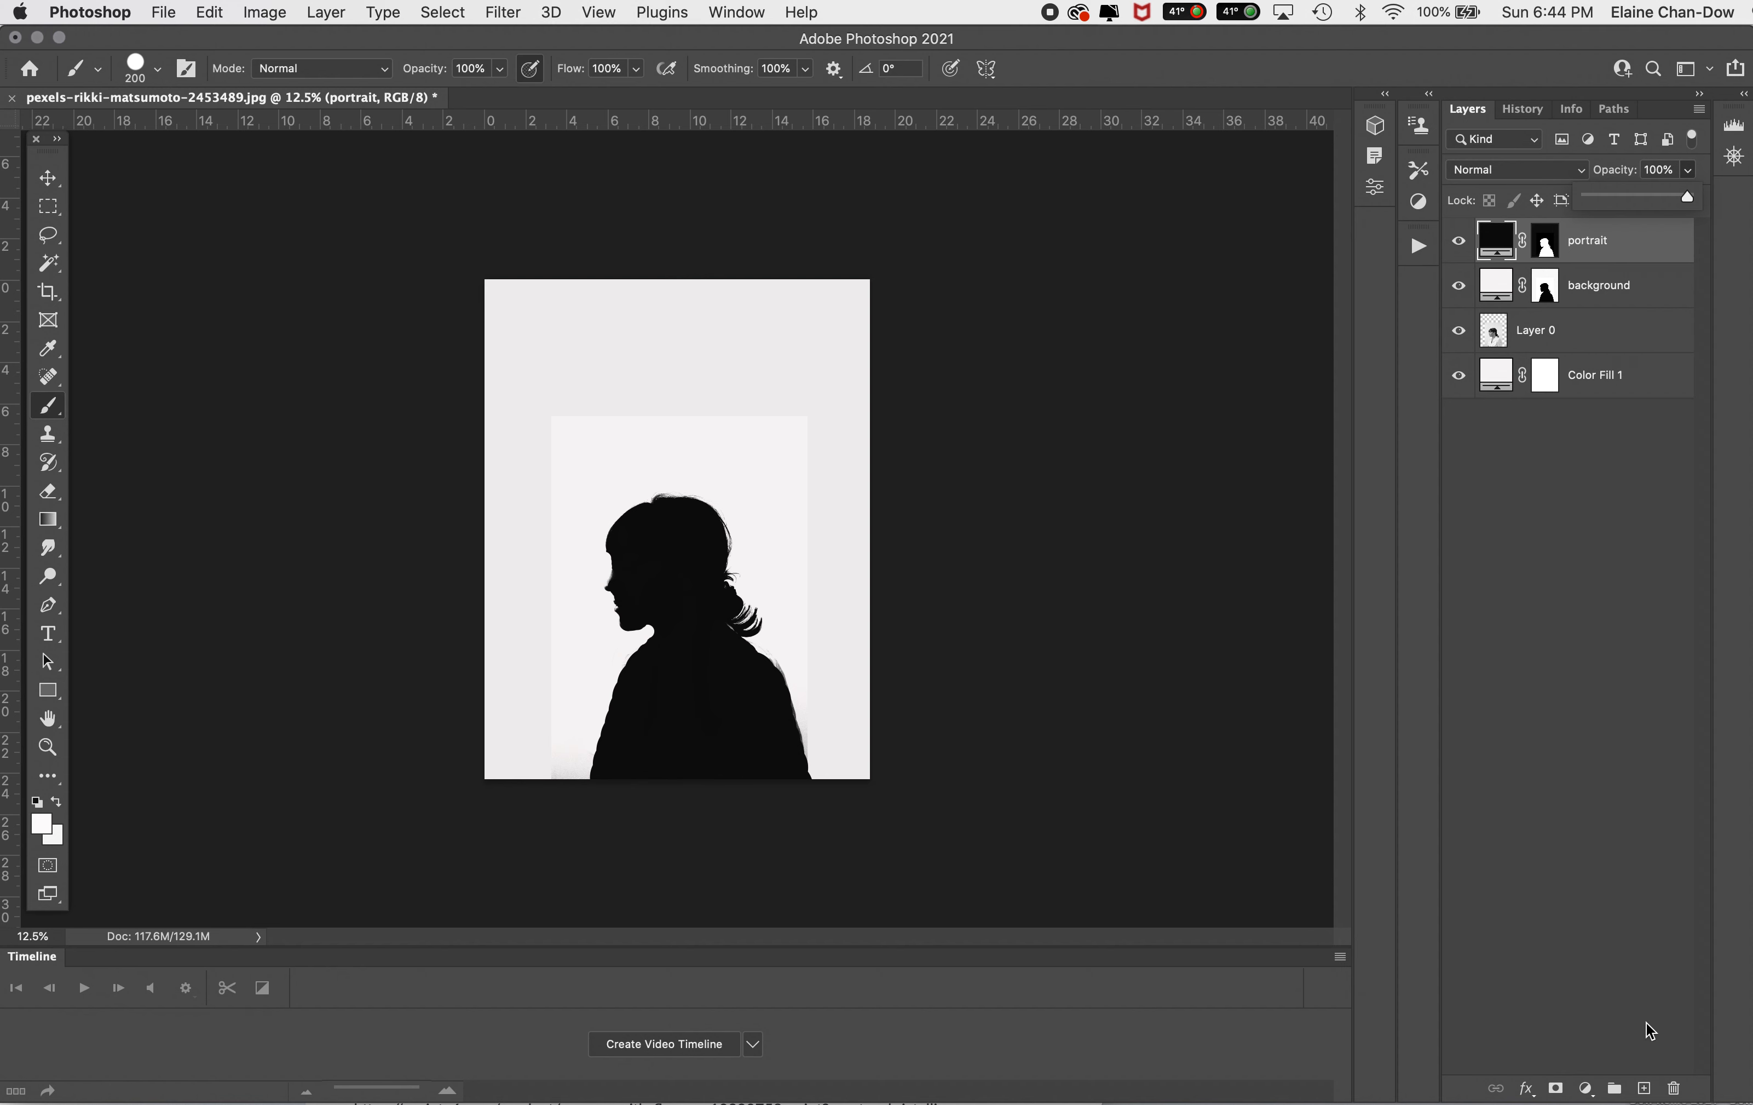
Step: Add a new empty layer above the portrait layer and name it bird
click(1643, 1089)
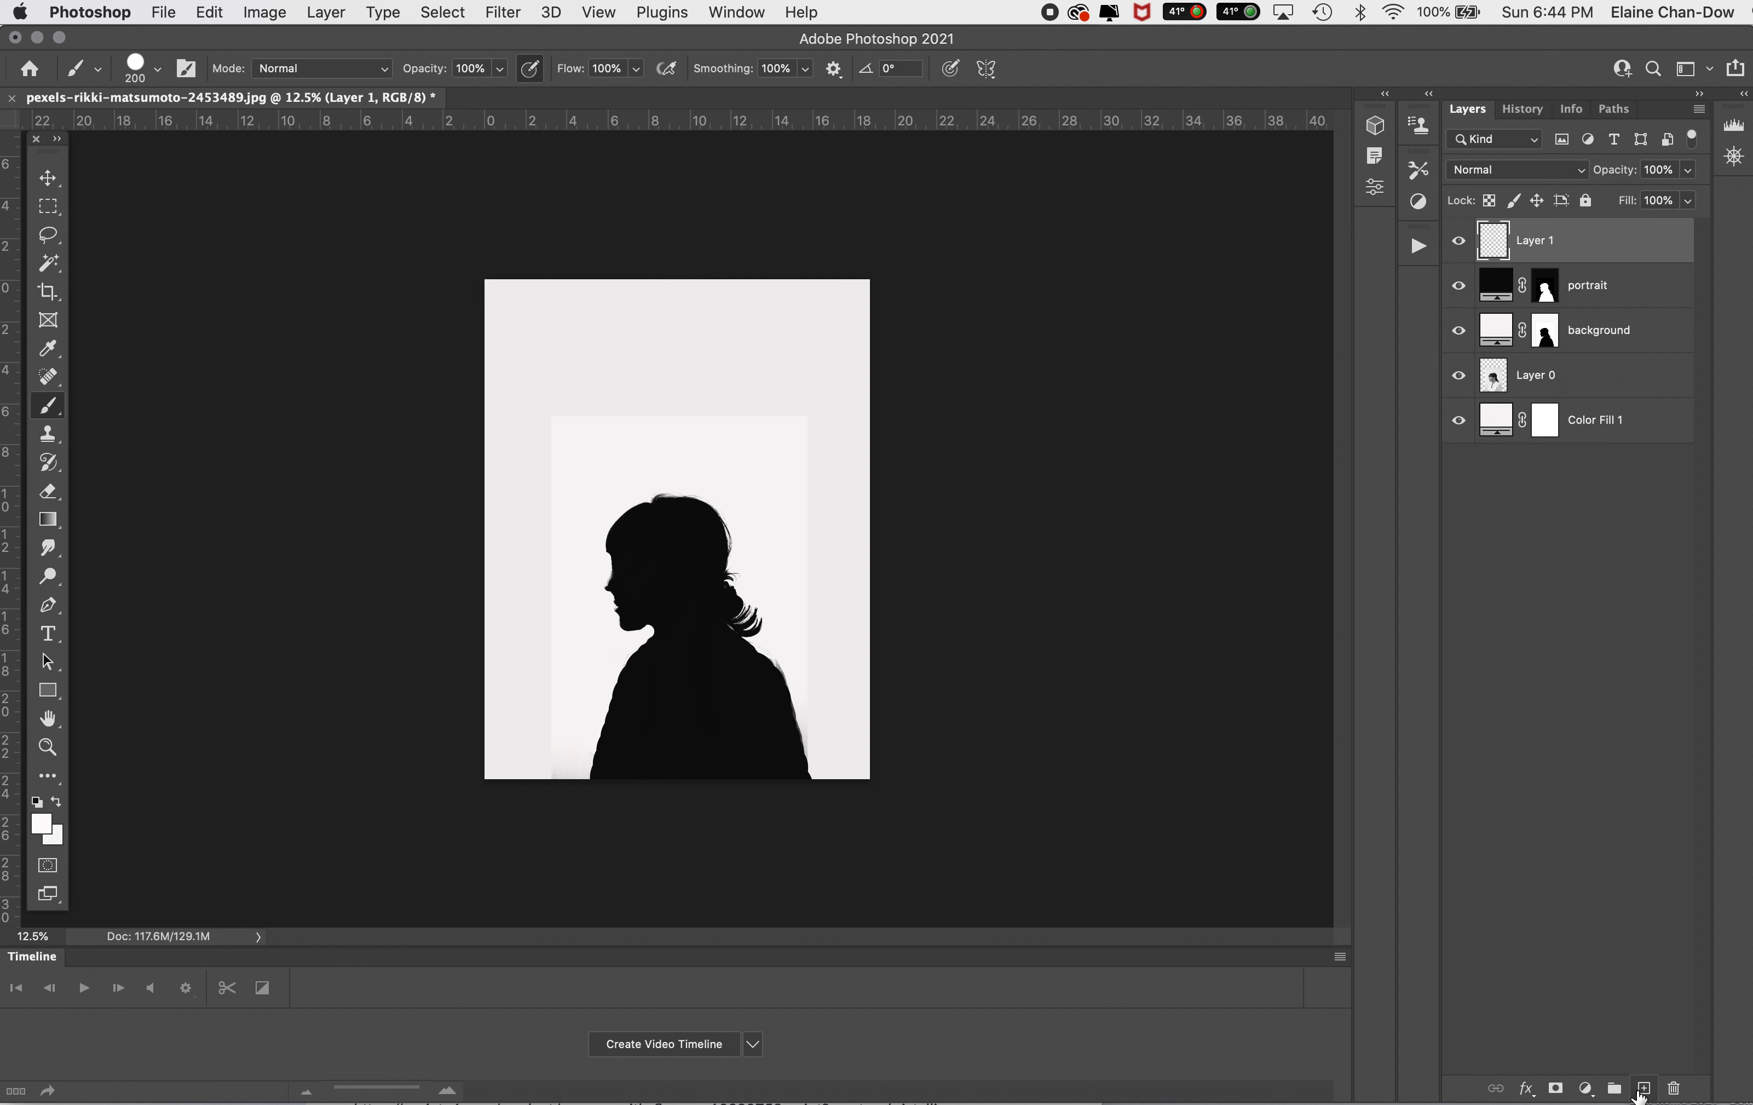
double_click(1533, 245)
text(bird)
key(Return)
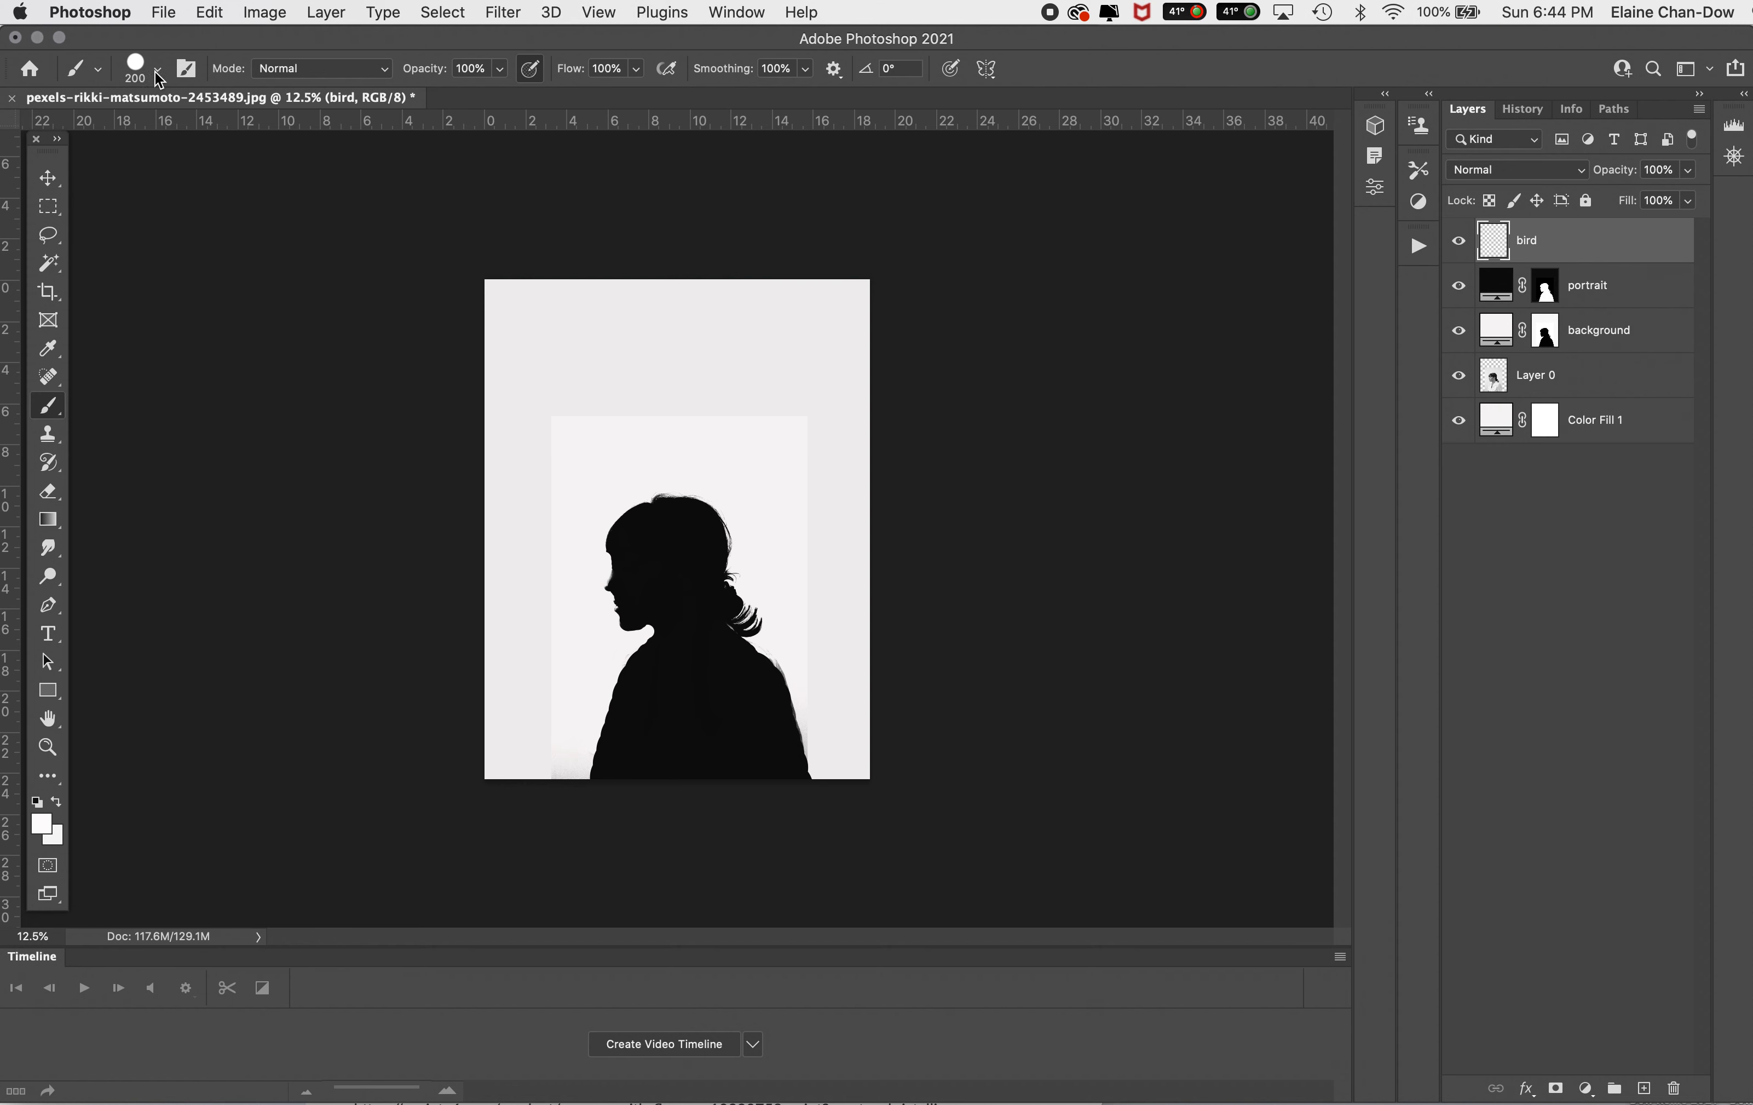
Step: Stamp four white seagulls above the head on the bird layer with the Seagull 5 brush from Bird brushes 2
click(140, 73)
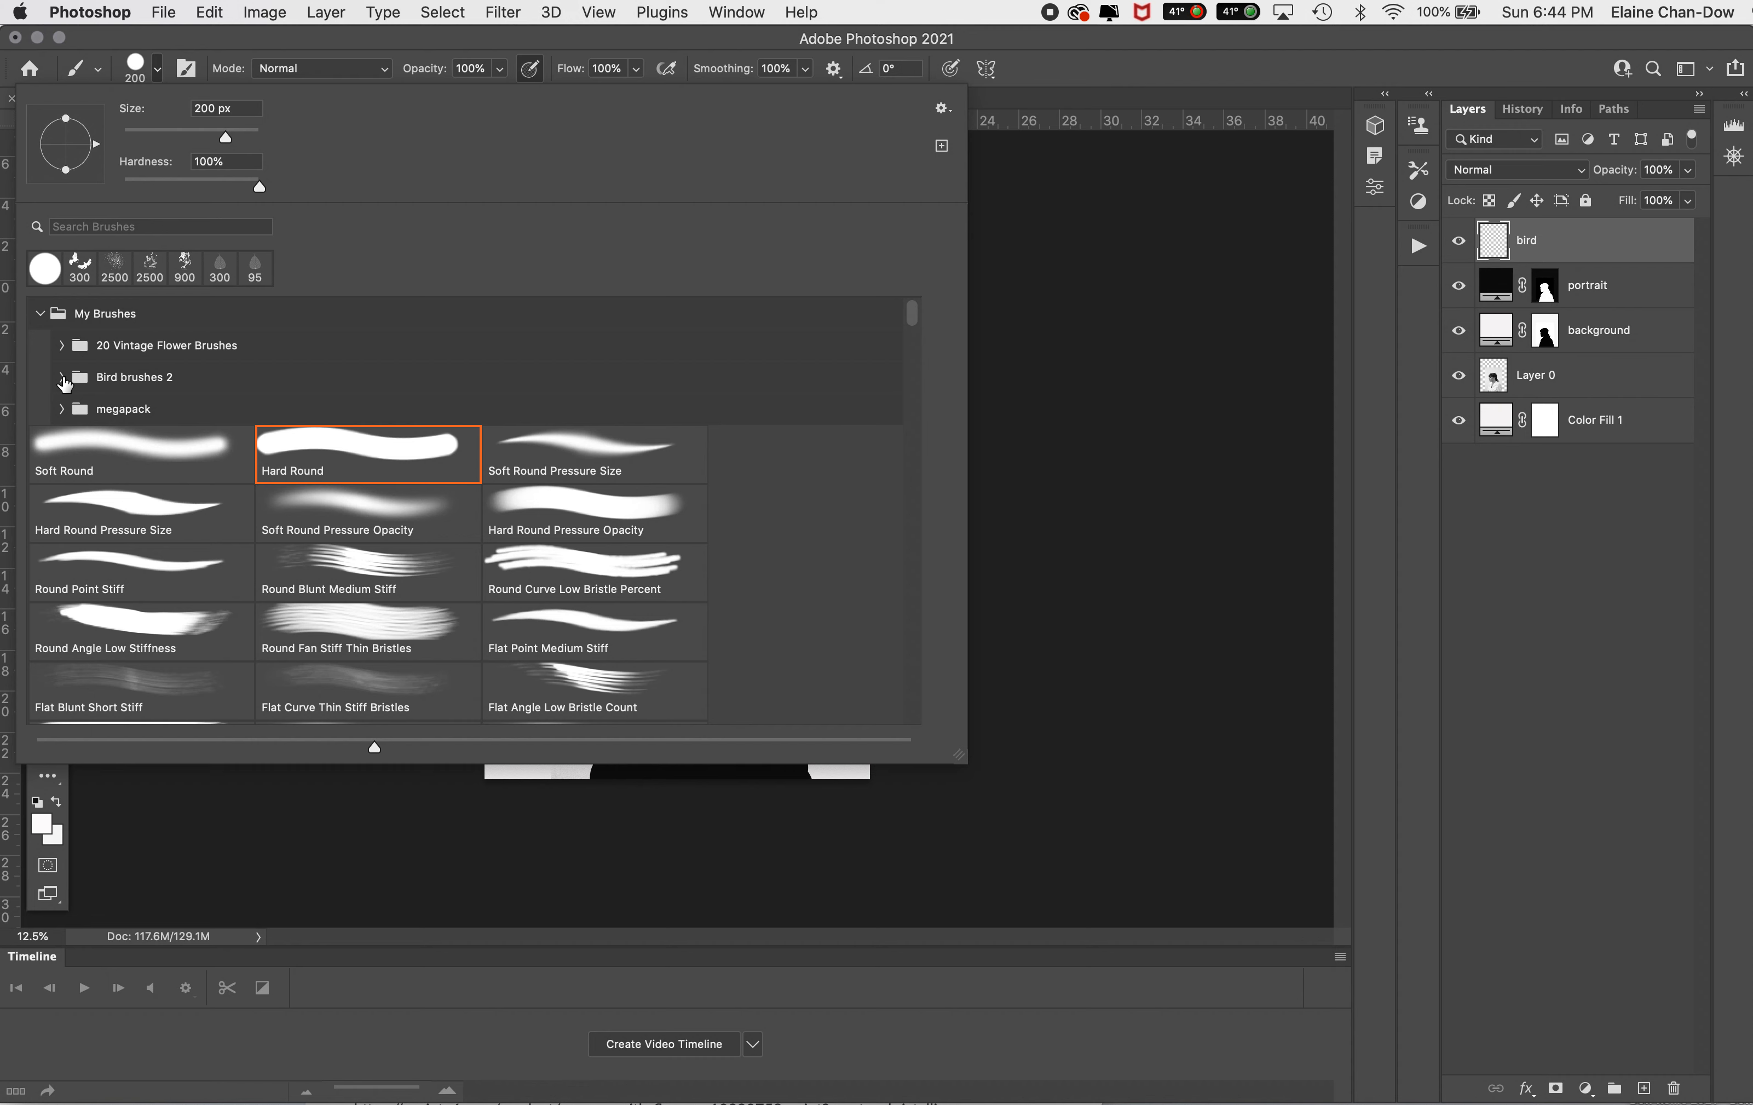
click(63, 378)
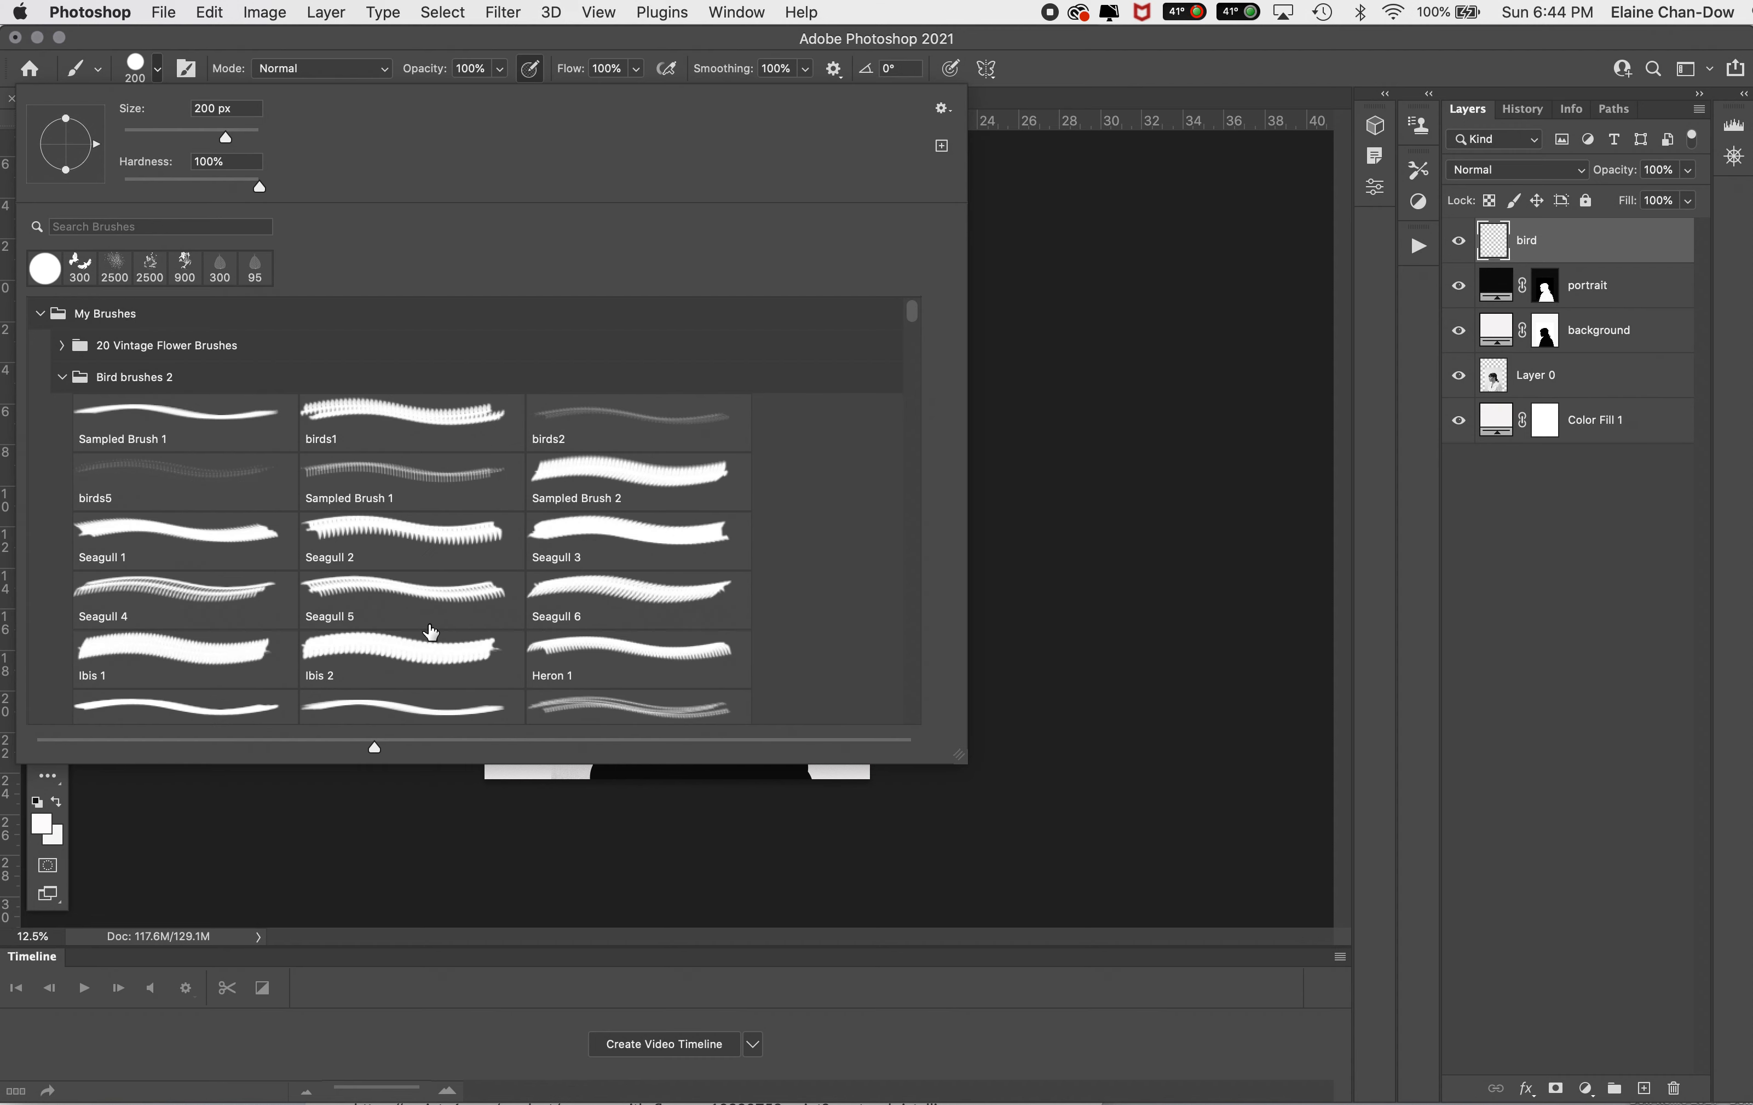
click(438, 606)
key(Return)
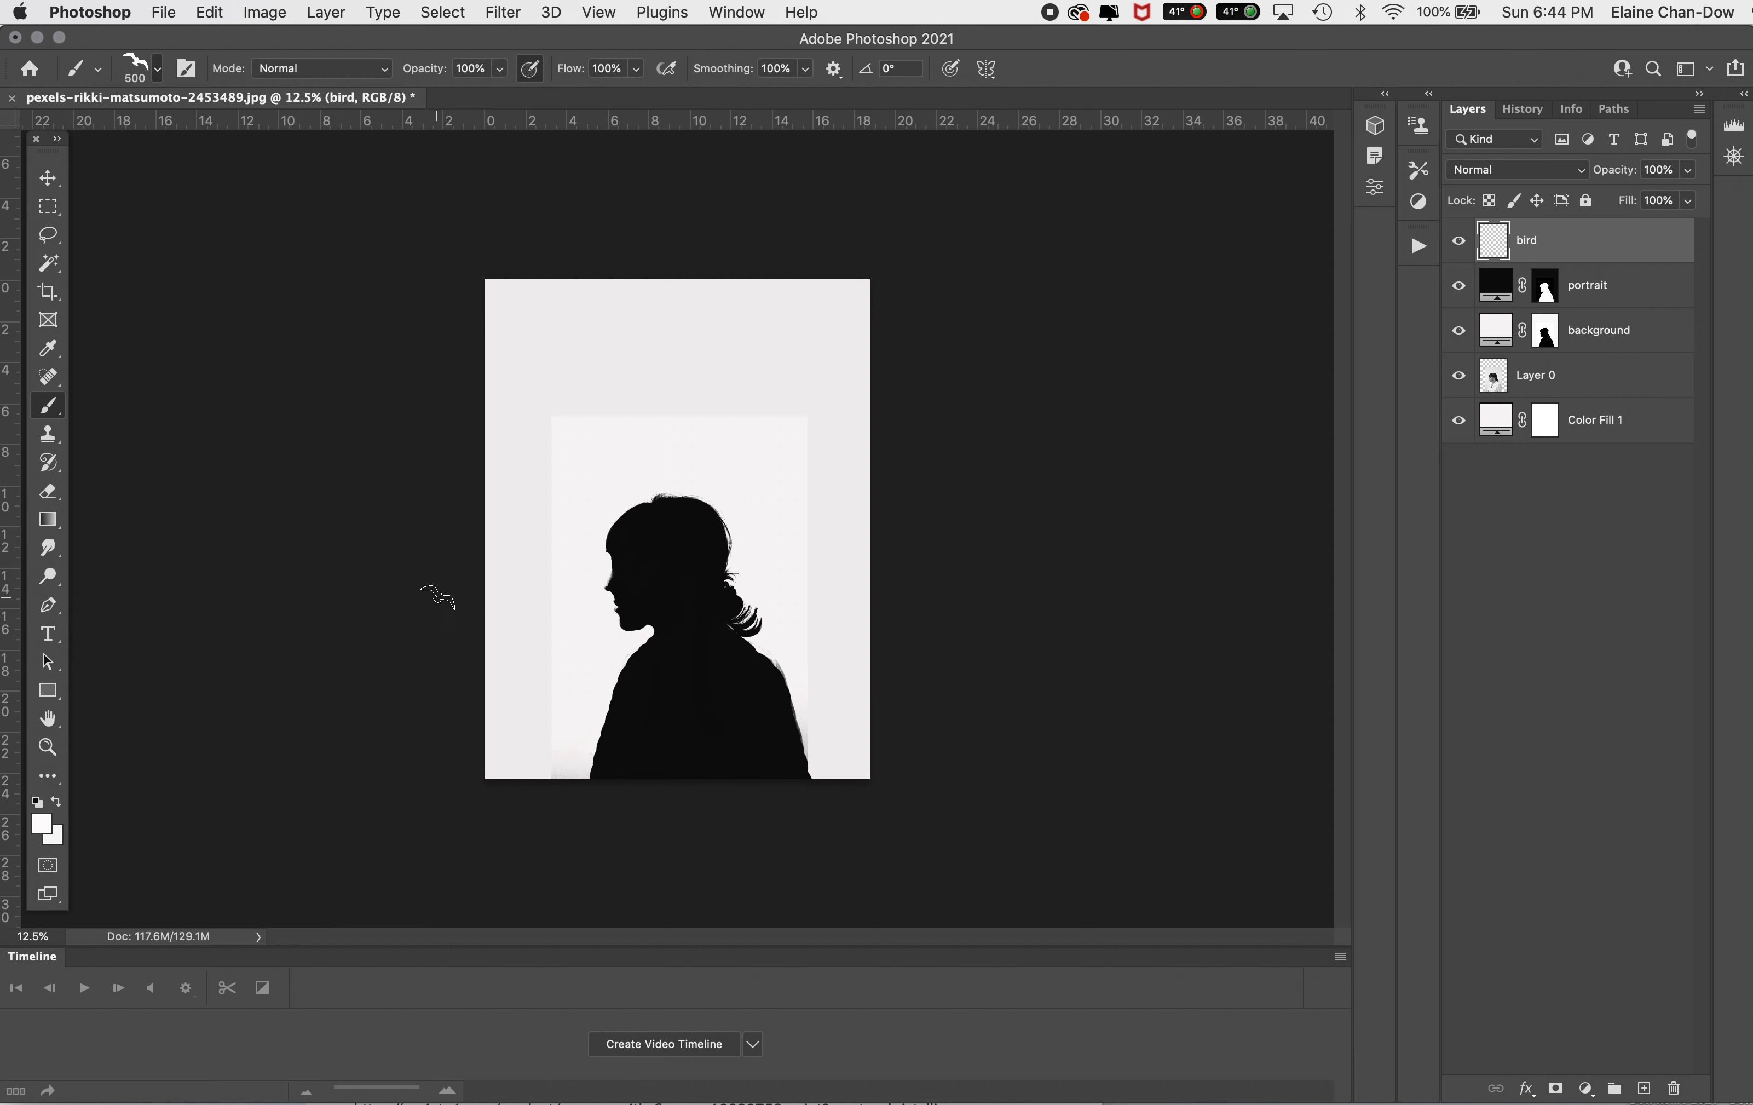
mouse_move(606, 391)
mouse_down()
mouse_move(709, 426)
mouse_move(682, 417)
mouse_up()
click(593, 350)
click(753, 351)
click(675, 406)
click(652, 316)
Step: Stamp four white bird flocks around the silhouette with the birds2 brush at 2055 px
click(140, 69)
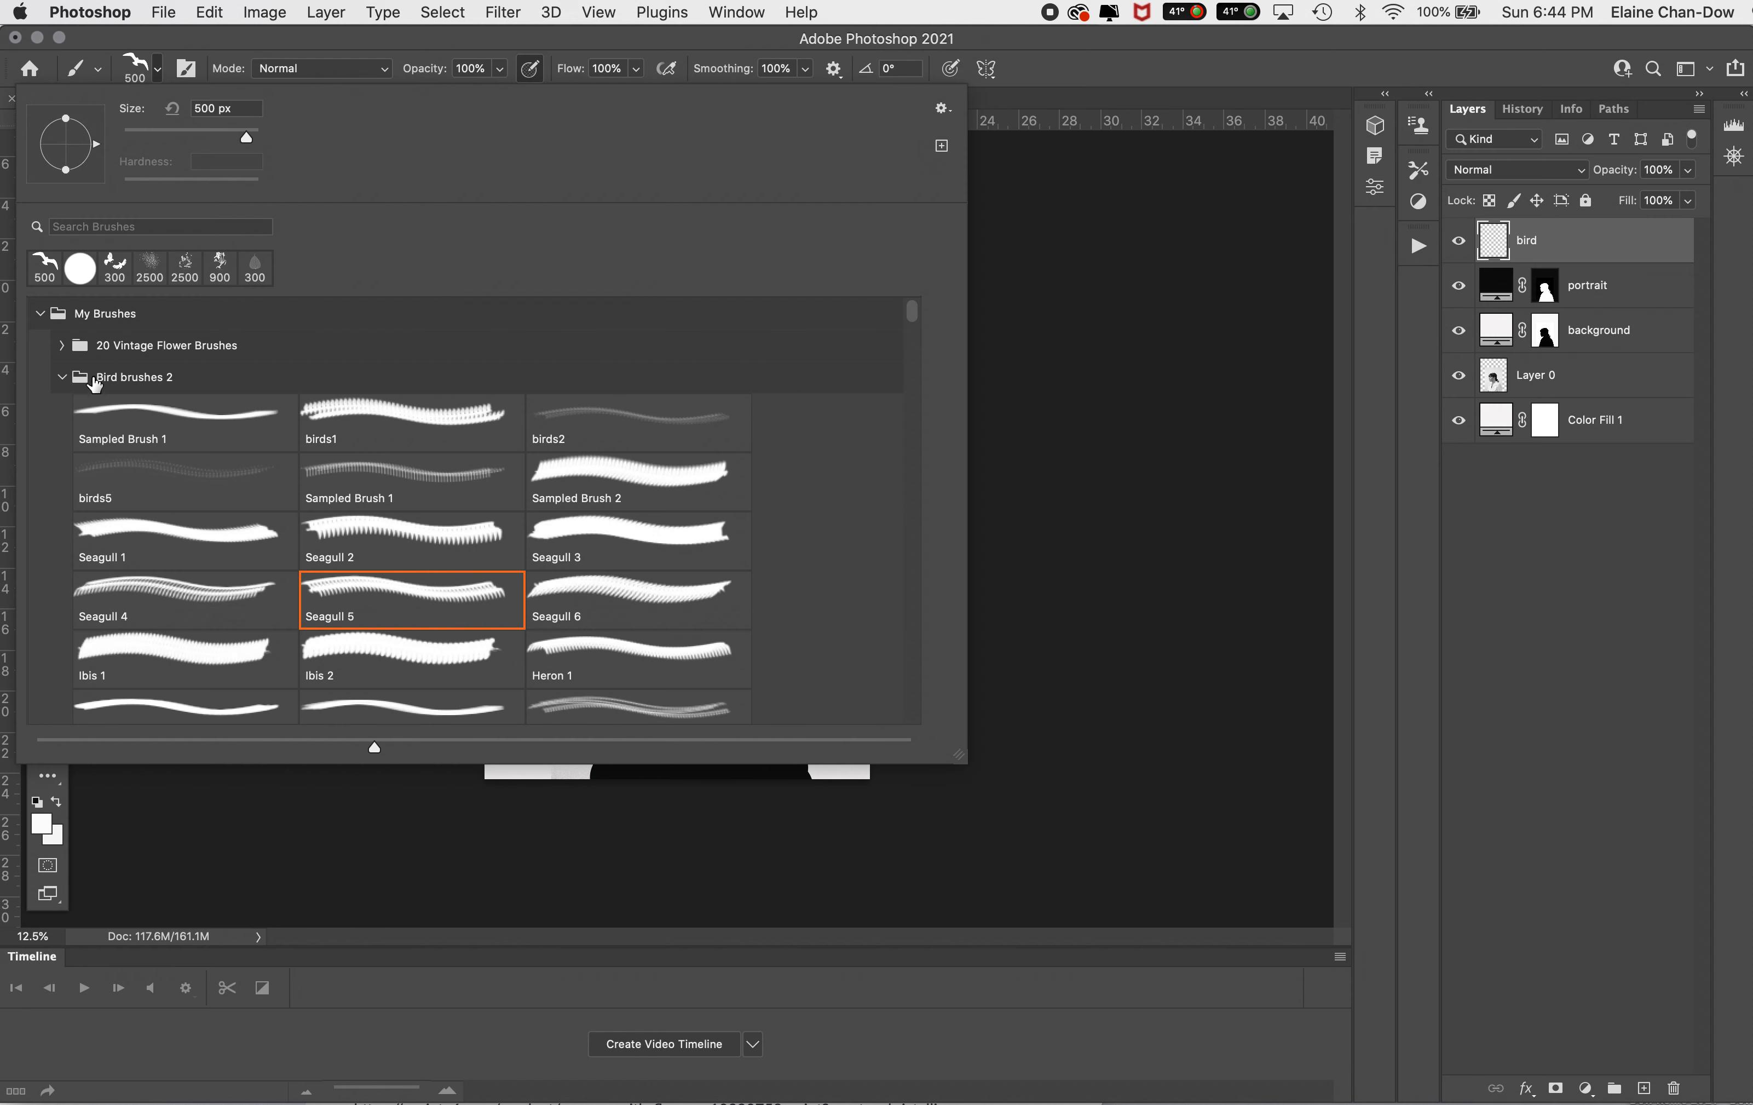
click(571, 413)
double_click(580, 407)
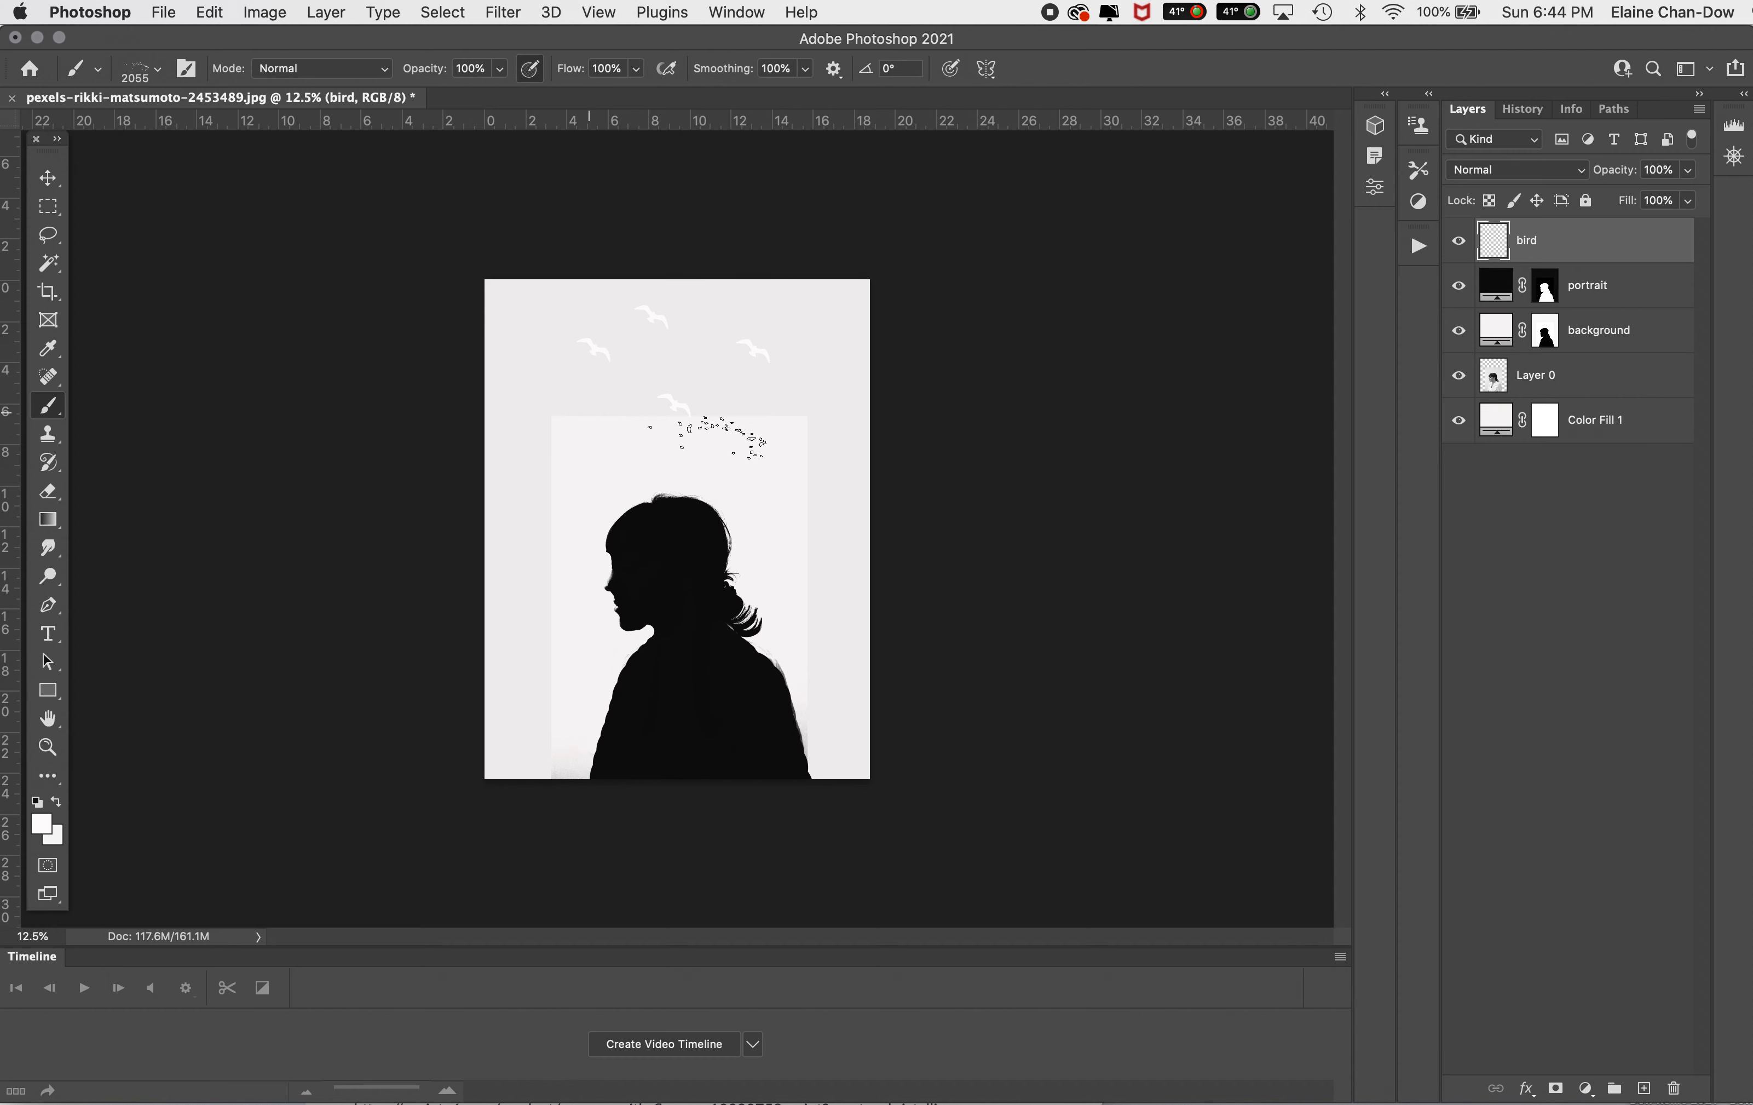
click(587, 443)
click(555, 390)
click(803, 305)
click(828, 553)
Step: Add a red #ef1313 solid color fill layer above the bird layer and clip it to the birds
click(1586, 1089)
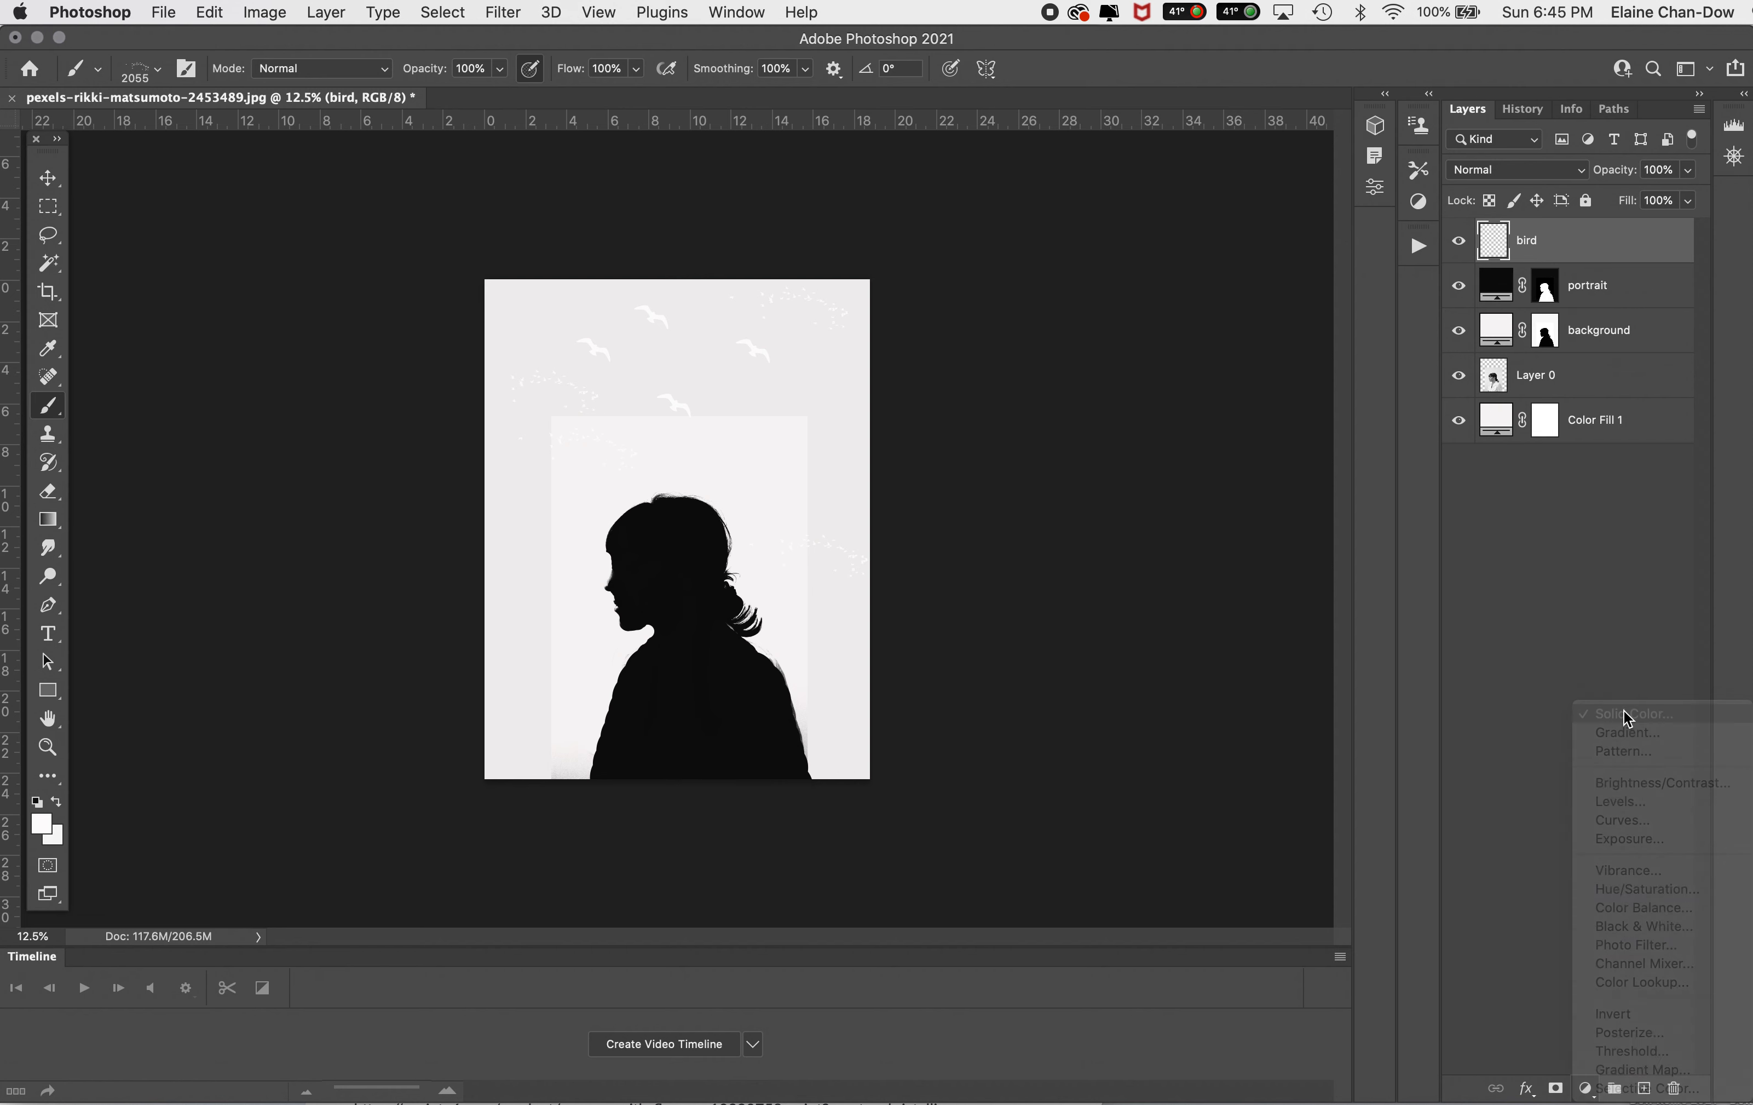
click(1627, 715)
click(1207, 459)
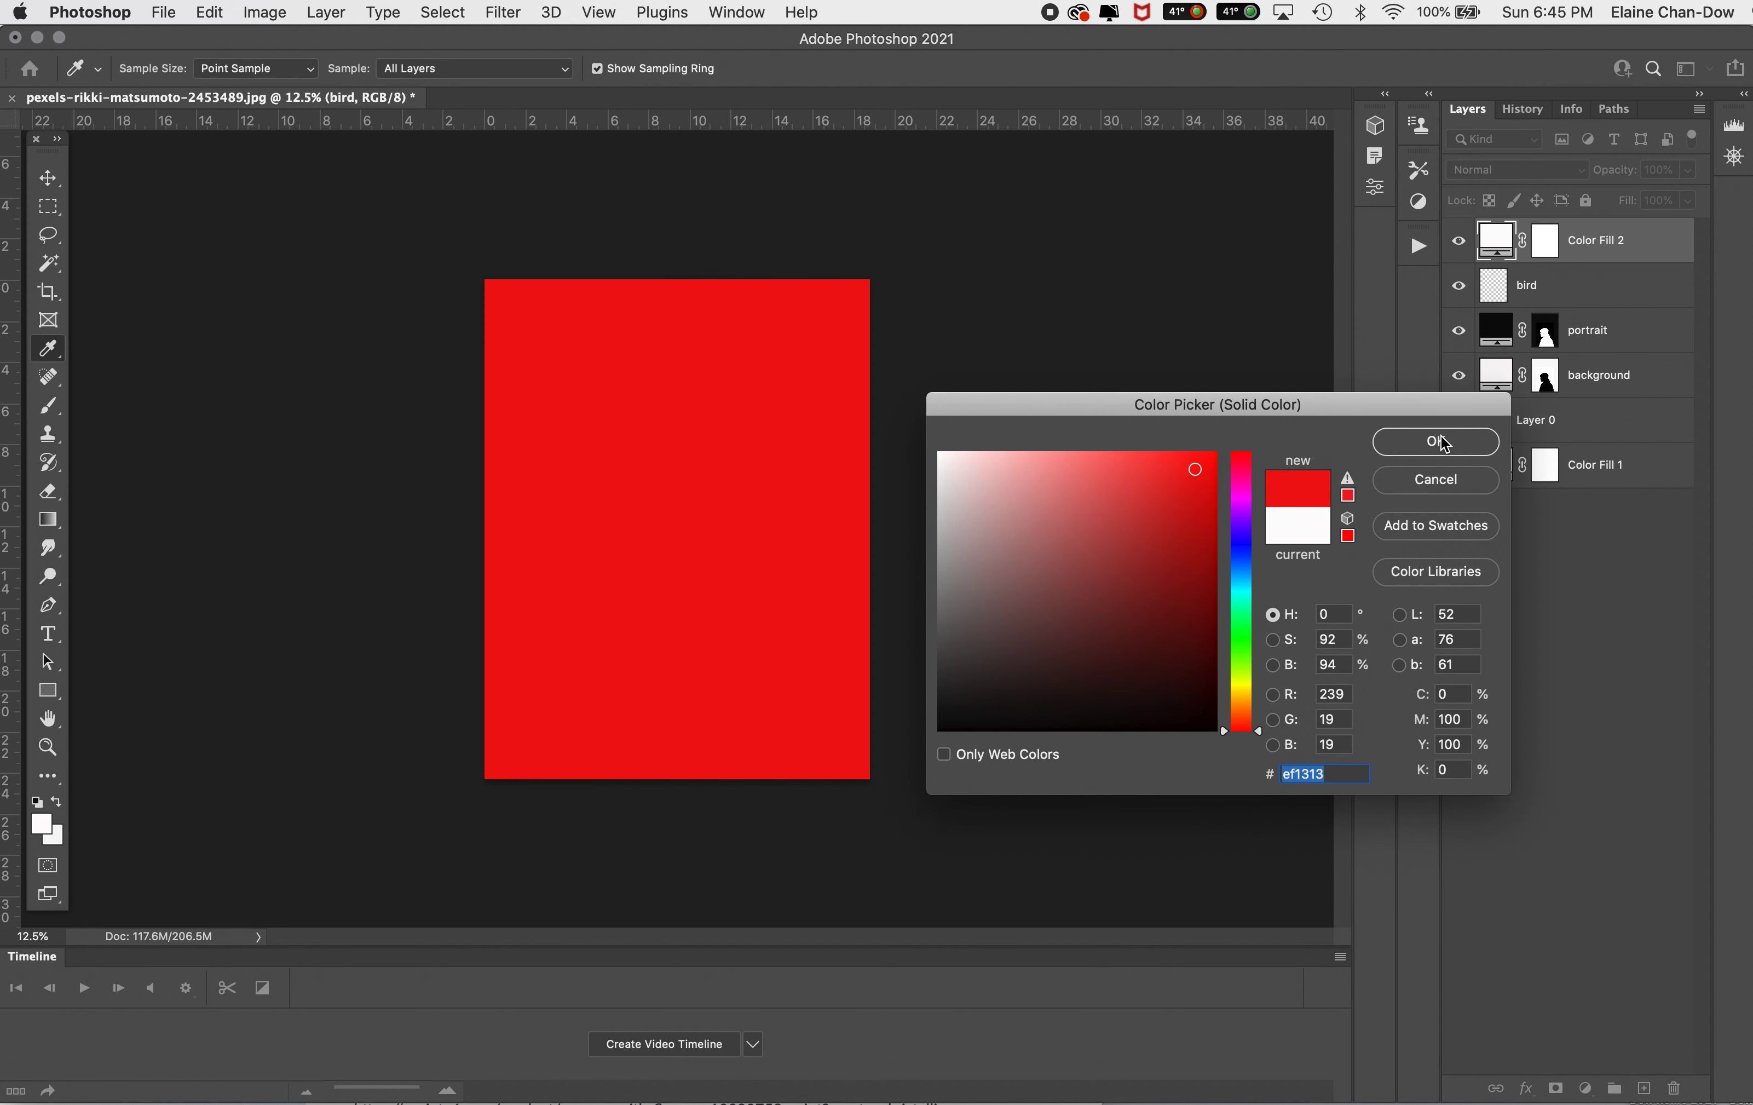
click(1432, 442)
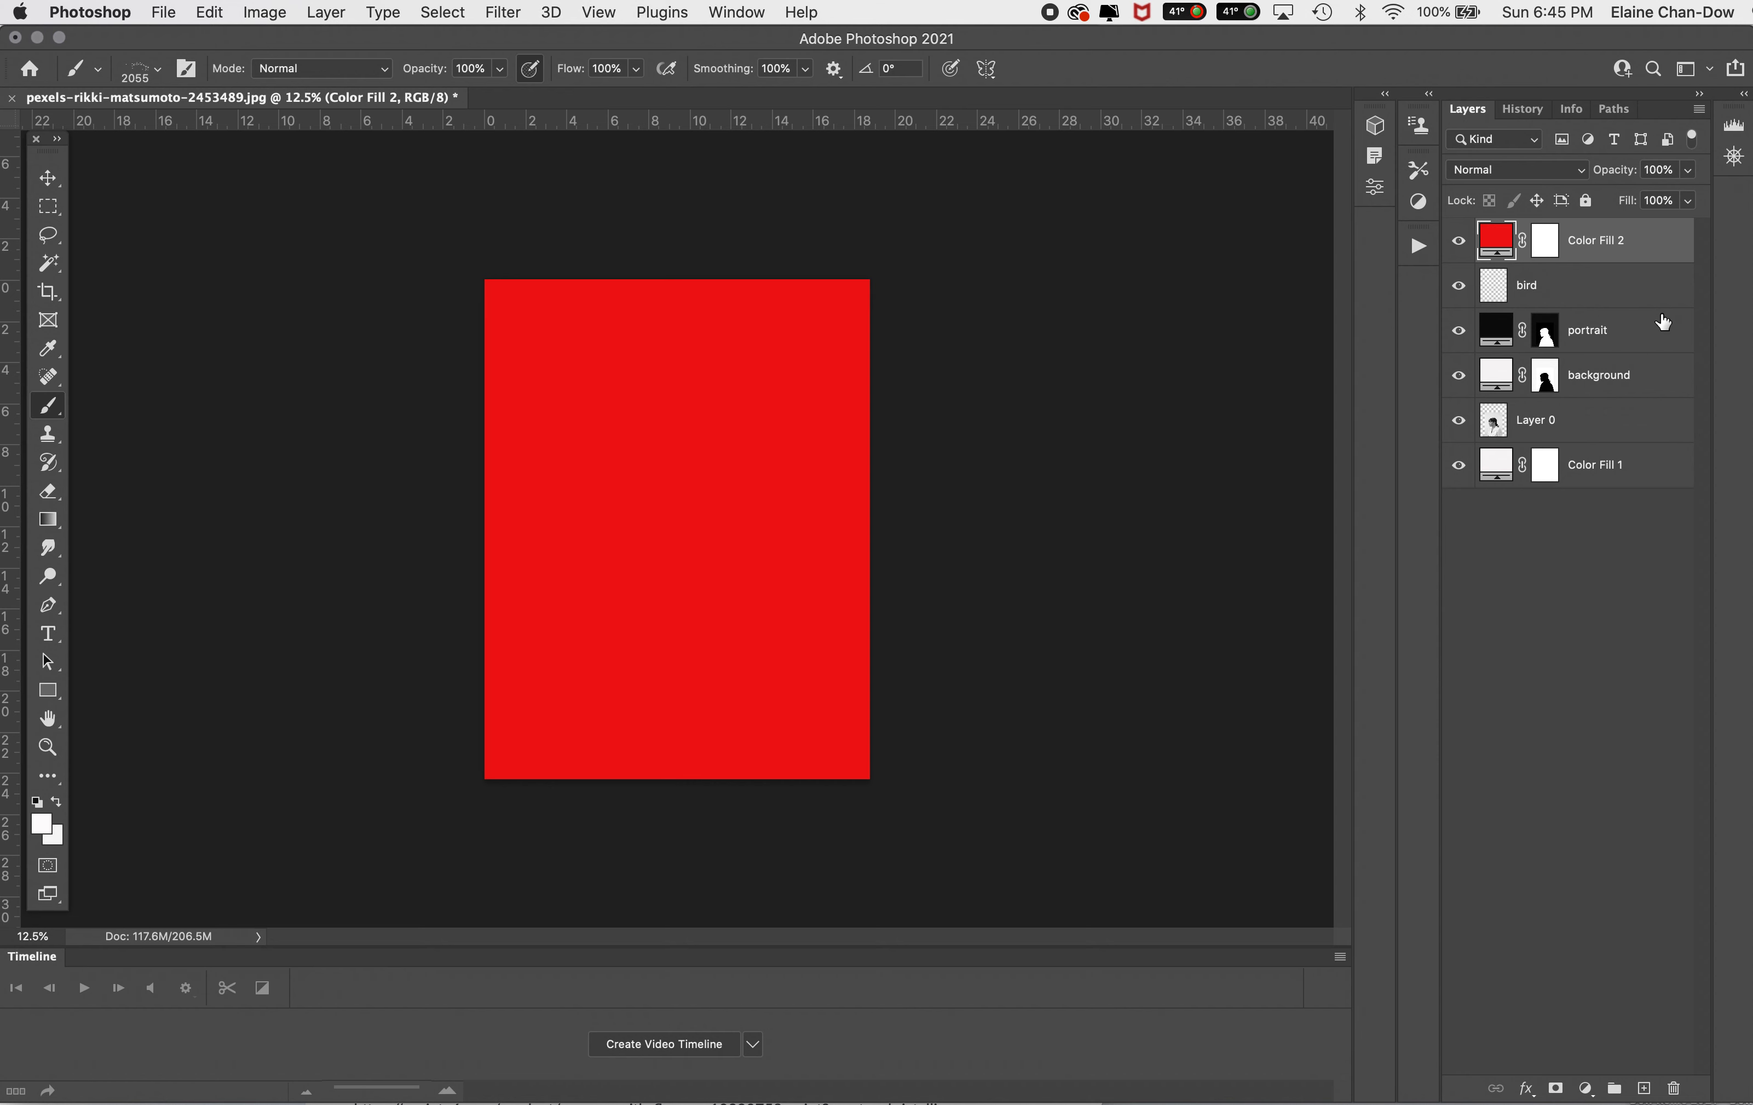
key(super+alt+g)
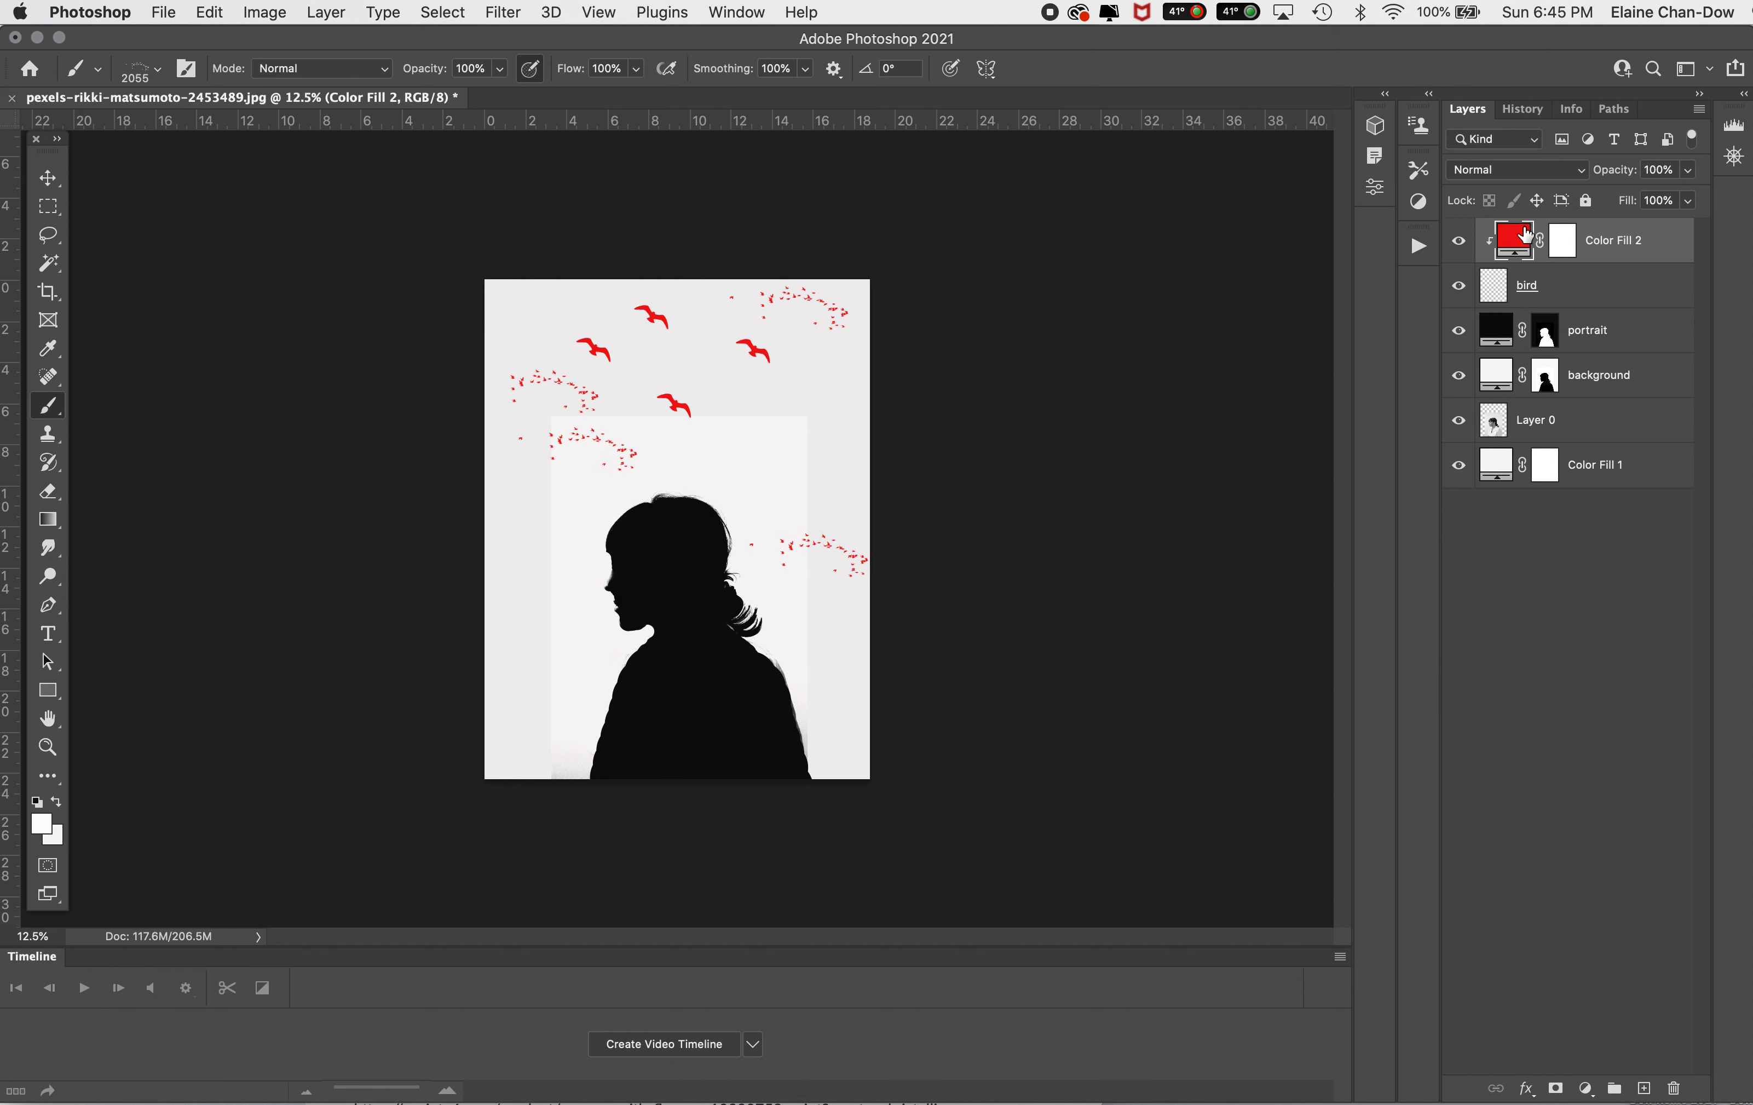
Step: Target the red fill layer's mask and set up a black Hard Round brush at 700 px
click(1564, 243)
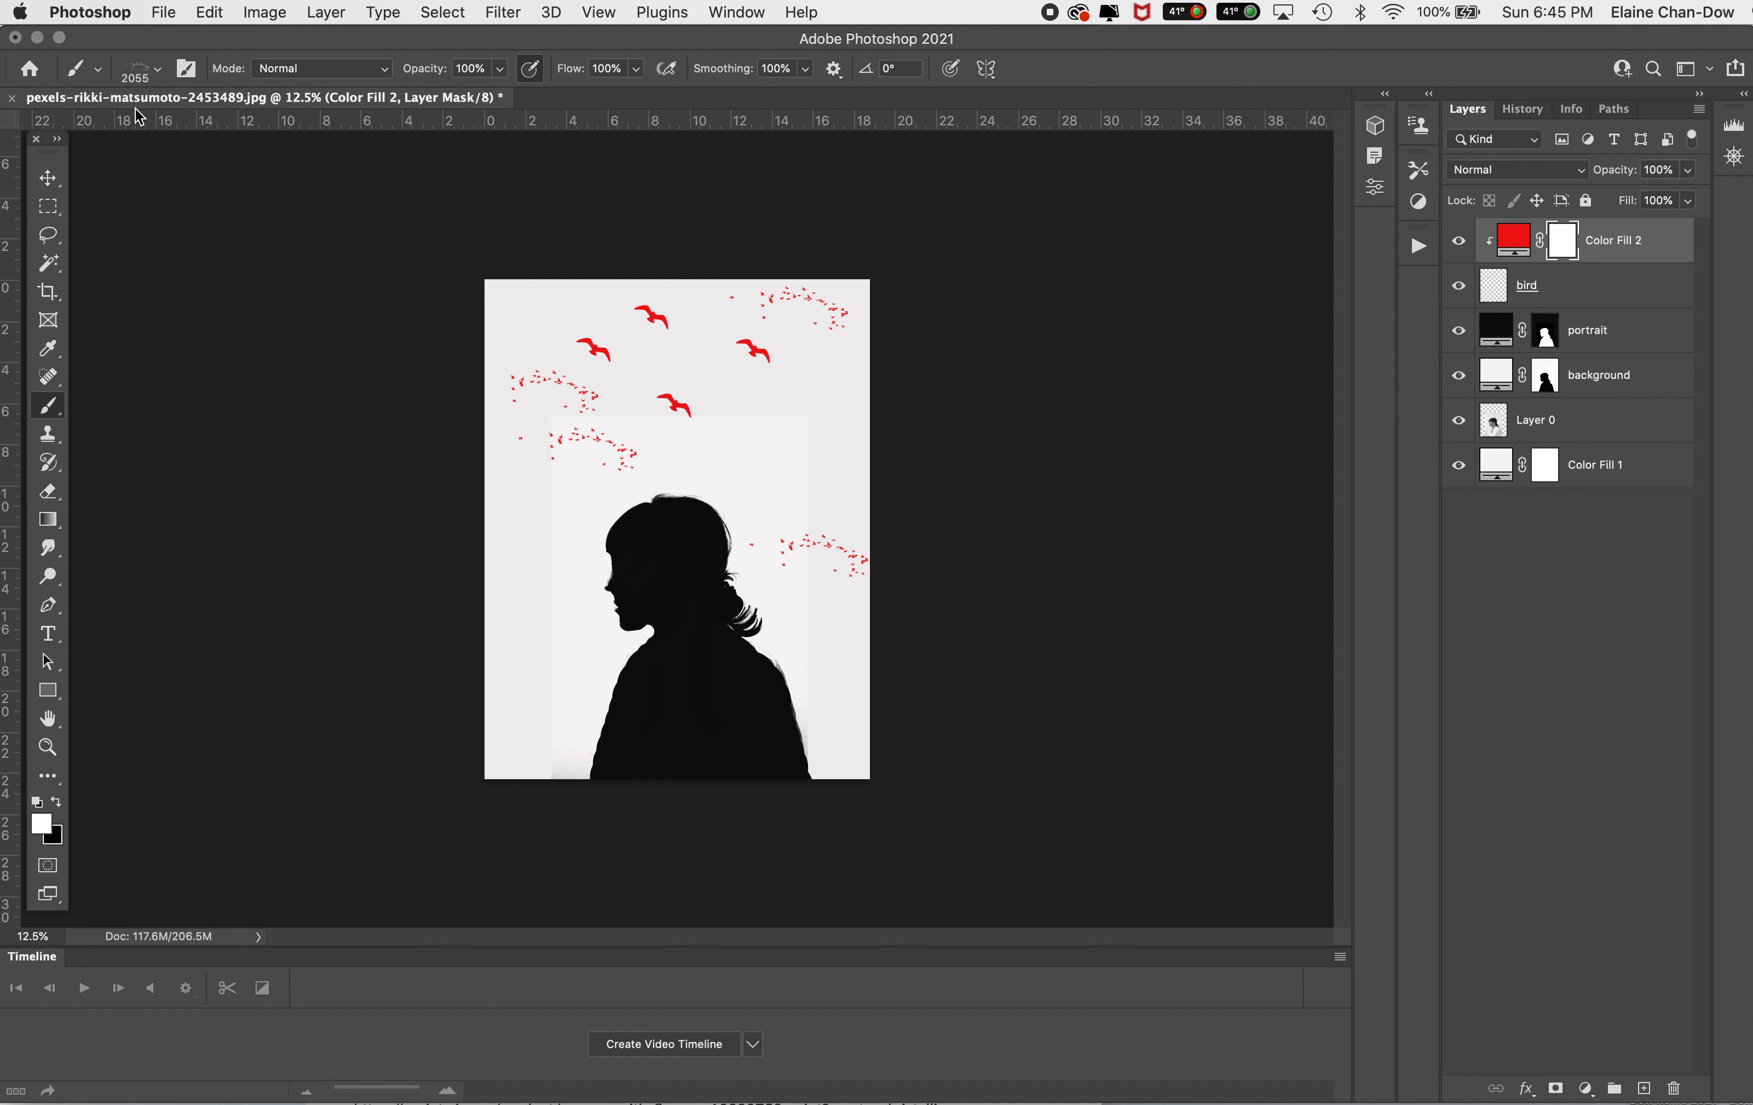
click(141, 73)
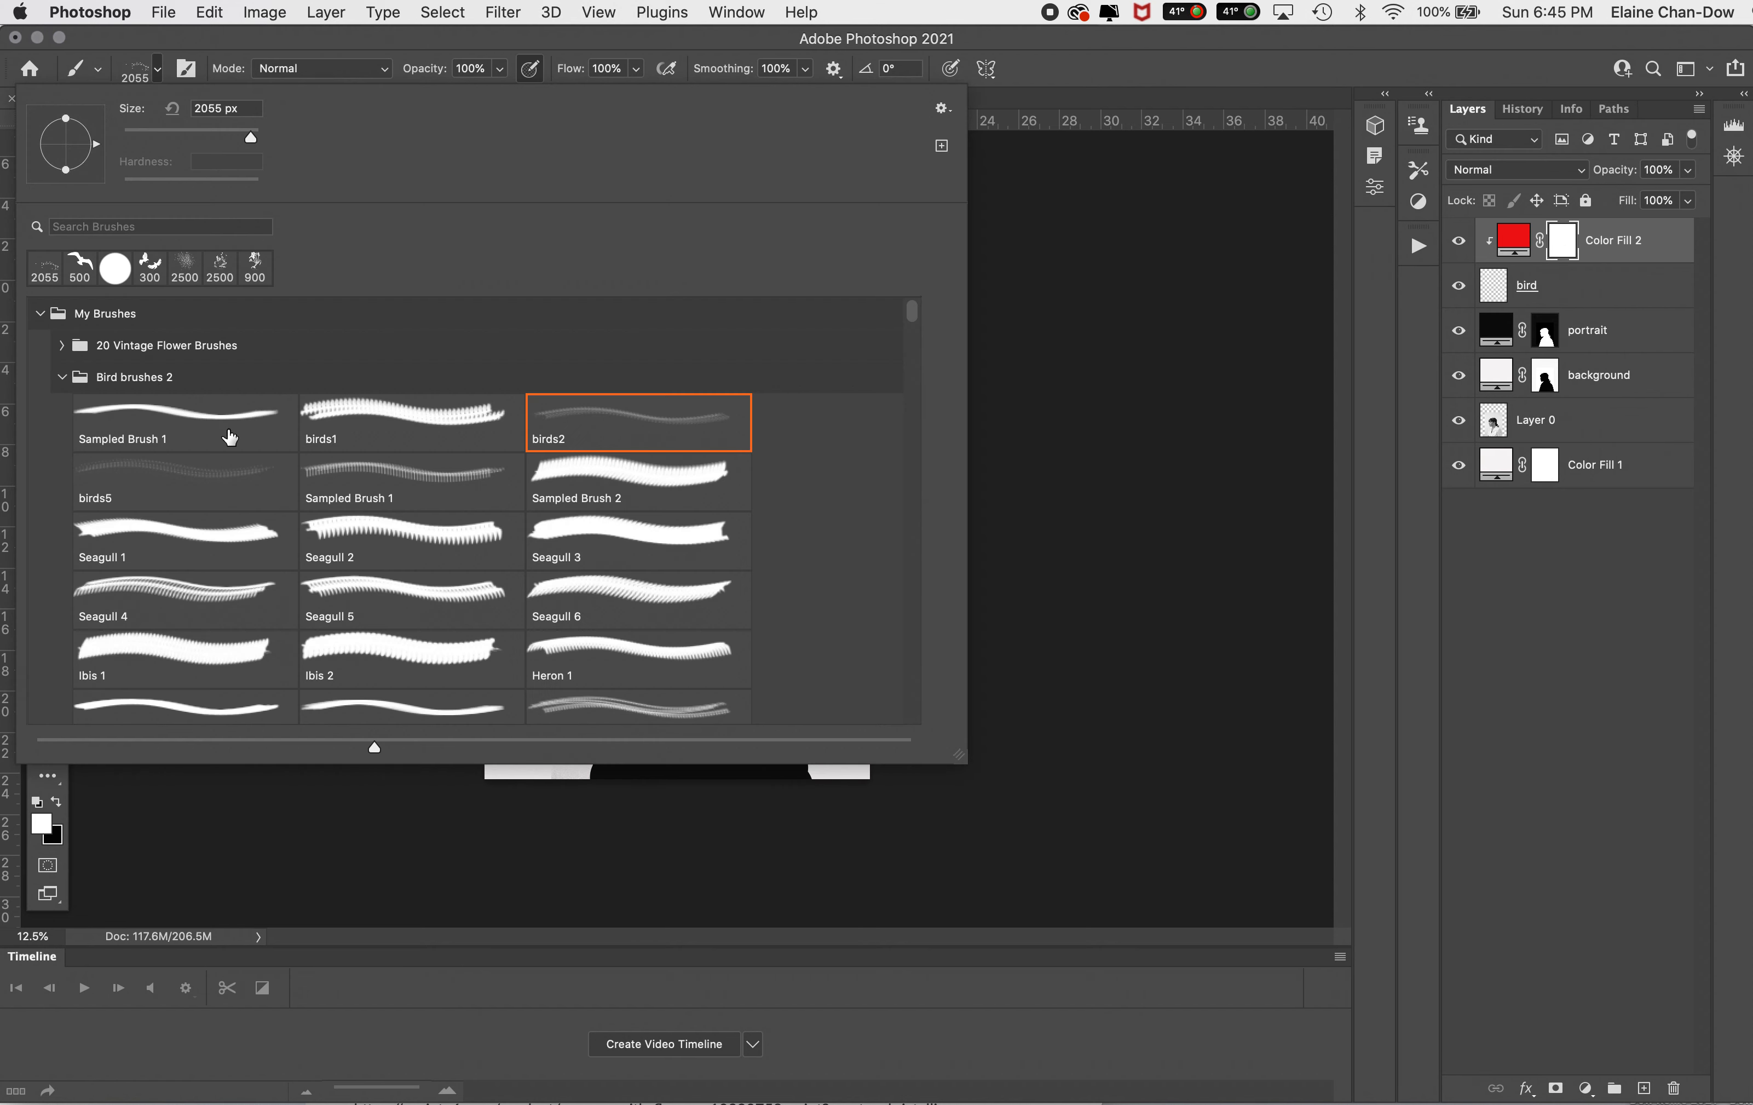
mouse_move(912, 307)
mouse_down()
mouse_move(923, 722)
mouse_move(960, 72)
mouse_up()
click(40, 314)
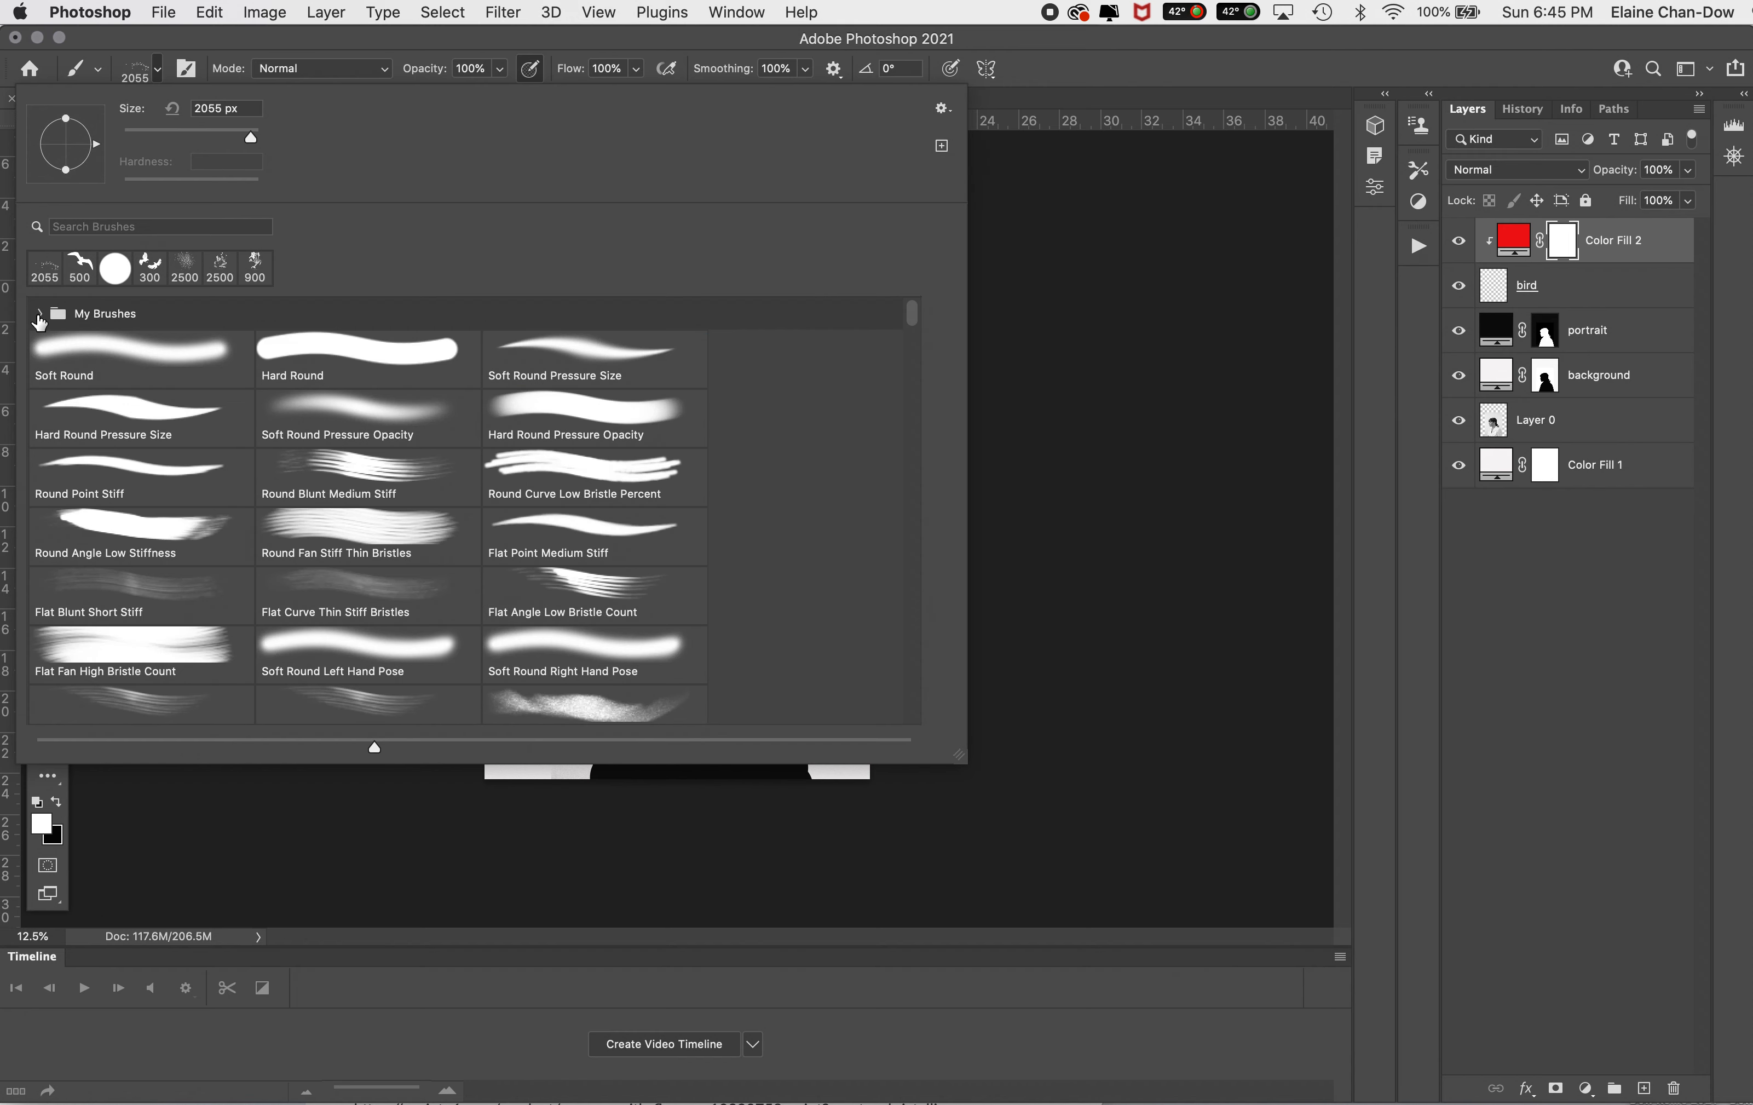
click(338, 356)
double_click(338, 356)
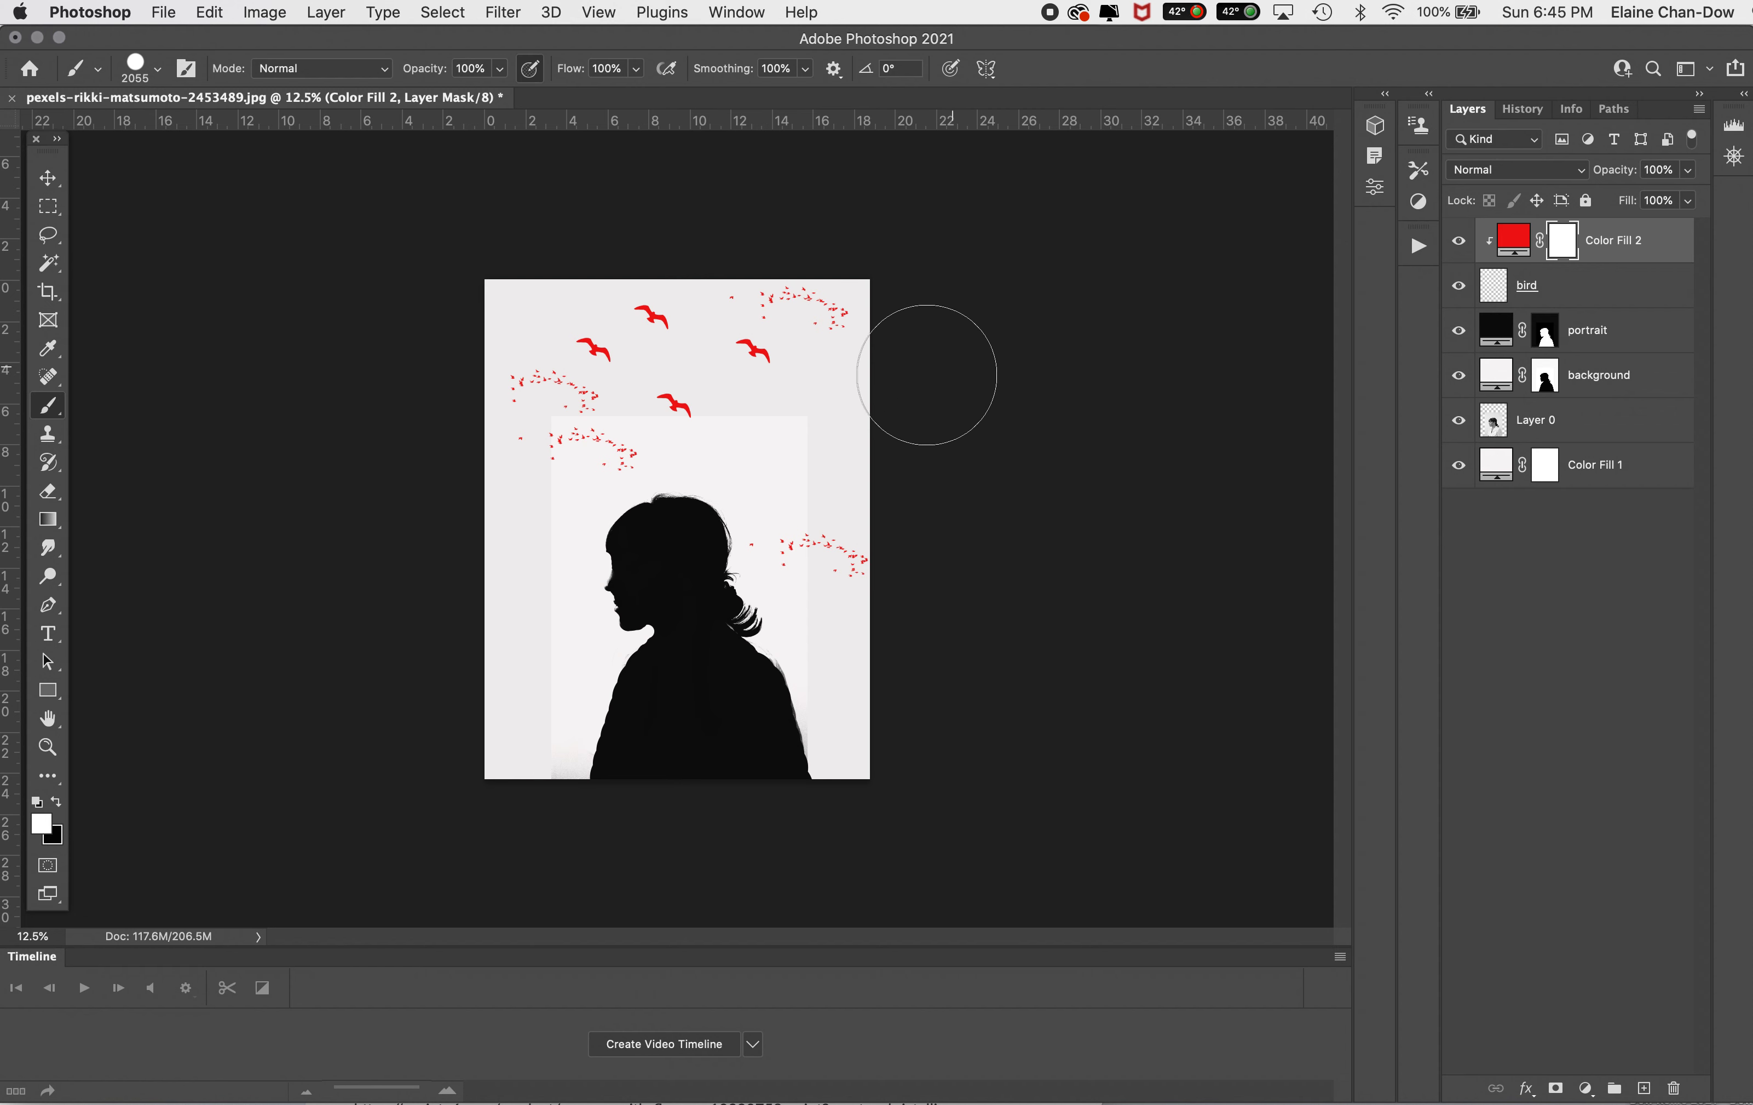
click(57, 803)
key(bracketleft)
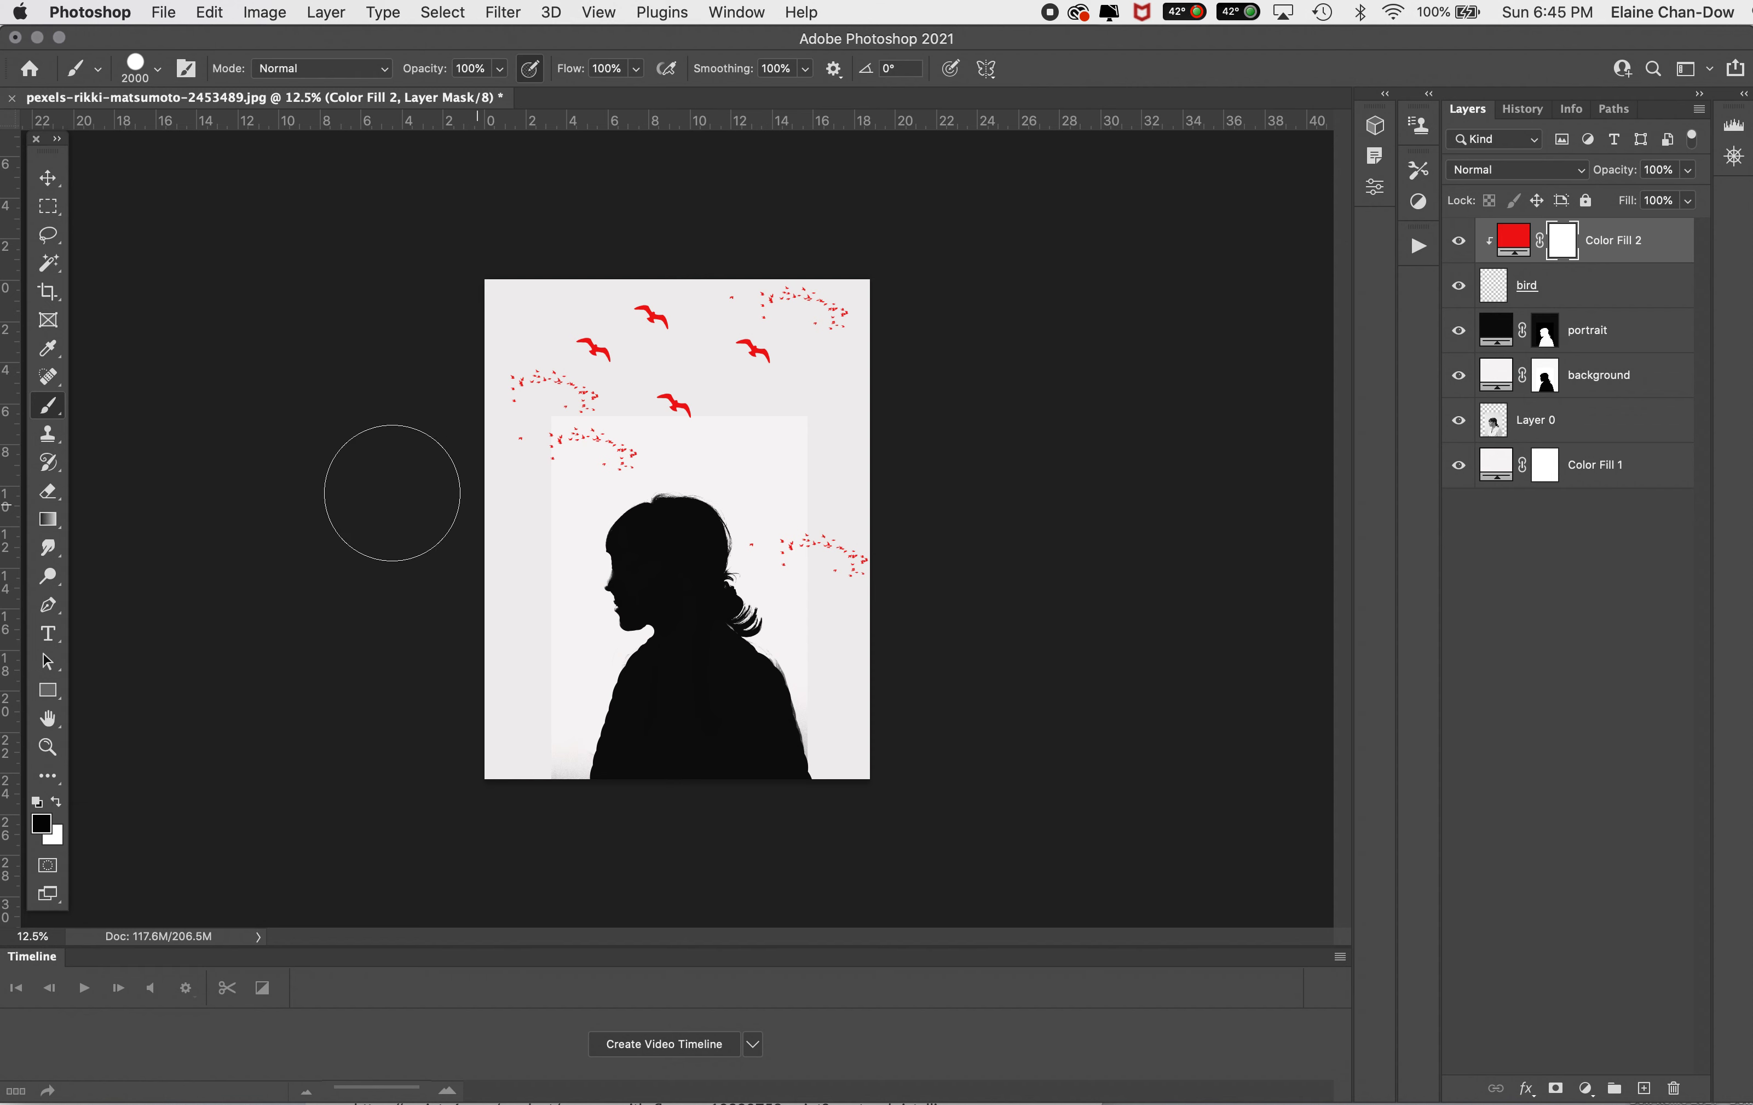
key(bracketleft)
key(bracketleft)
key(bracketleft)
key(bracketleft)
key(bracketleft)
key(bracketleft)
key(bracketleft)
key(bracketleft)
key(bracketleft)
key(bracketleft)
key(bracketleft)
key(bracketleft)
Step: Paint black on the red fill's mask over the topmost and lowest seagulls and parts of the left and right flocks
mouse_move(551, 445)
mouse_down()
mouse_move(622, 460)
mouse_move(588, 470)
mouse_up()
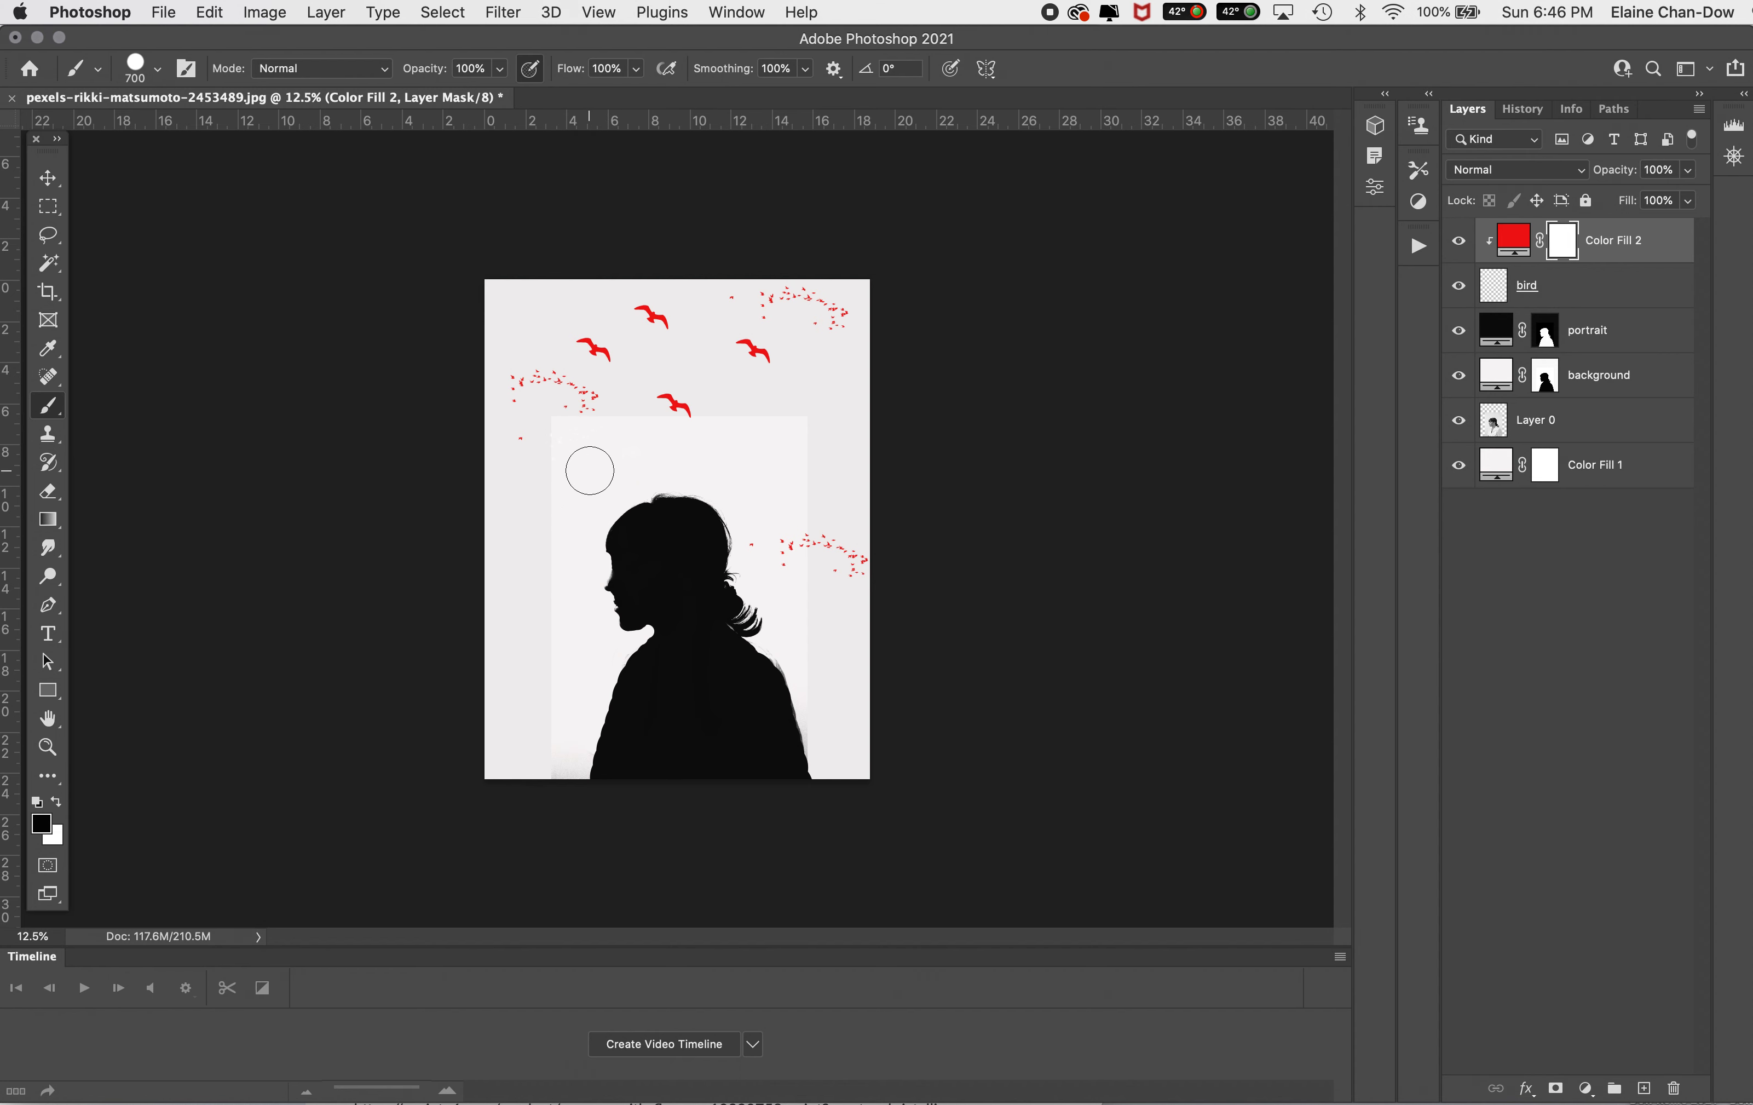
mouse_move(817, 522)
mouse_down()
mouse_move(814, 537)
mouse_move(850, 520)
mouse_move(838, 552)
mouse_up()
mouse_move(512, 398)
mouse_down()
mouse_move(485, 333)
mouse_move(588, 413)
mouse_move(565, 428)
mouse_move(580, 401)
mouse_move(618, 404)
mouse_up()
drag(638, 335, 702, 328)
drag(669, 401, 673, 404)
Step: Add a mask to the bird layer and paint black over the two white seagulls and the white parts of the side flocks
click(1494, 284)
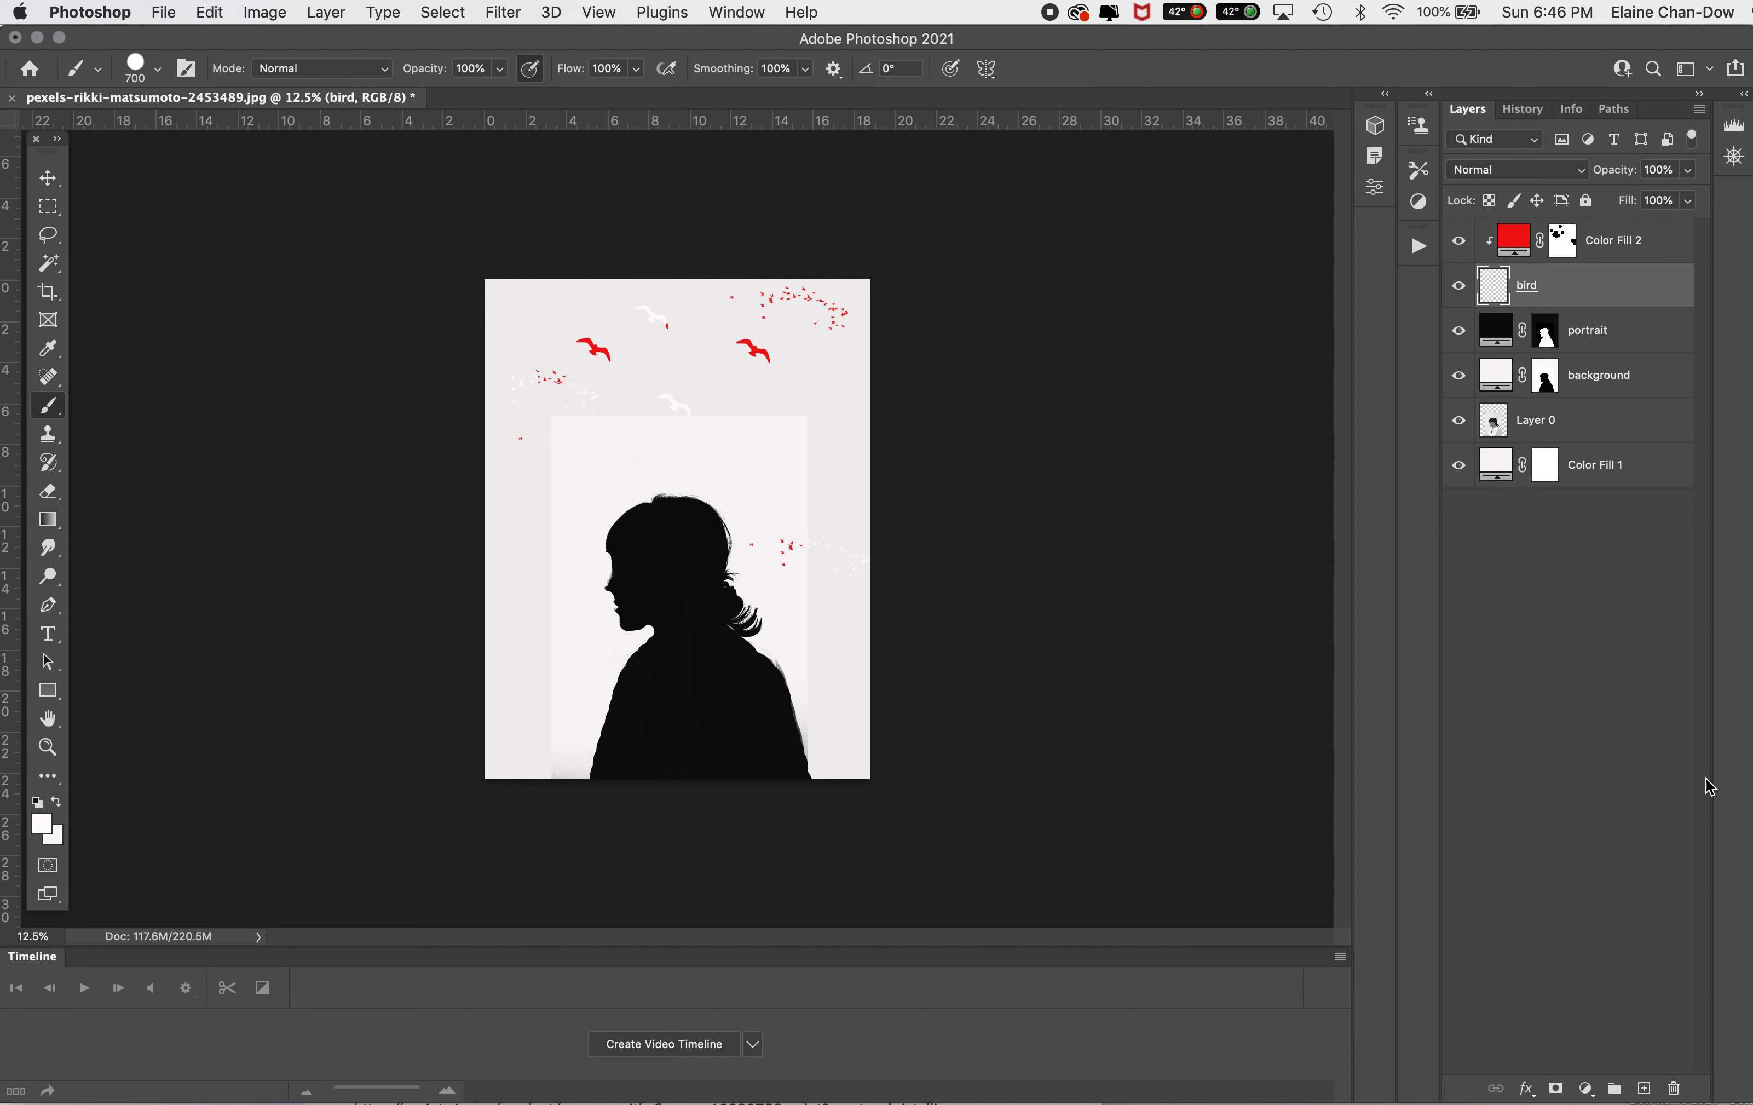
click(1556, 1088)
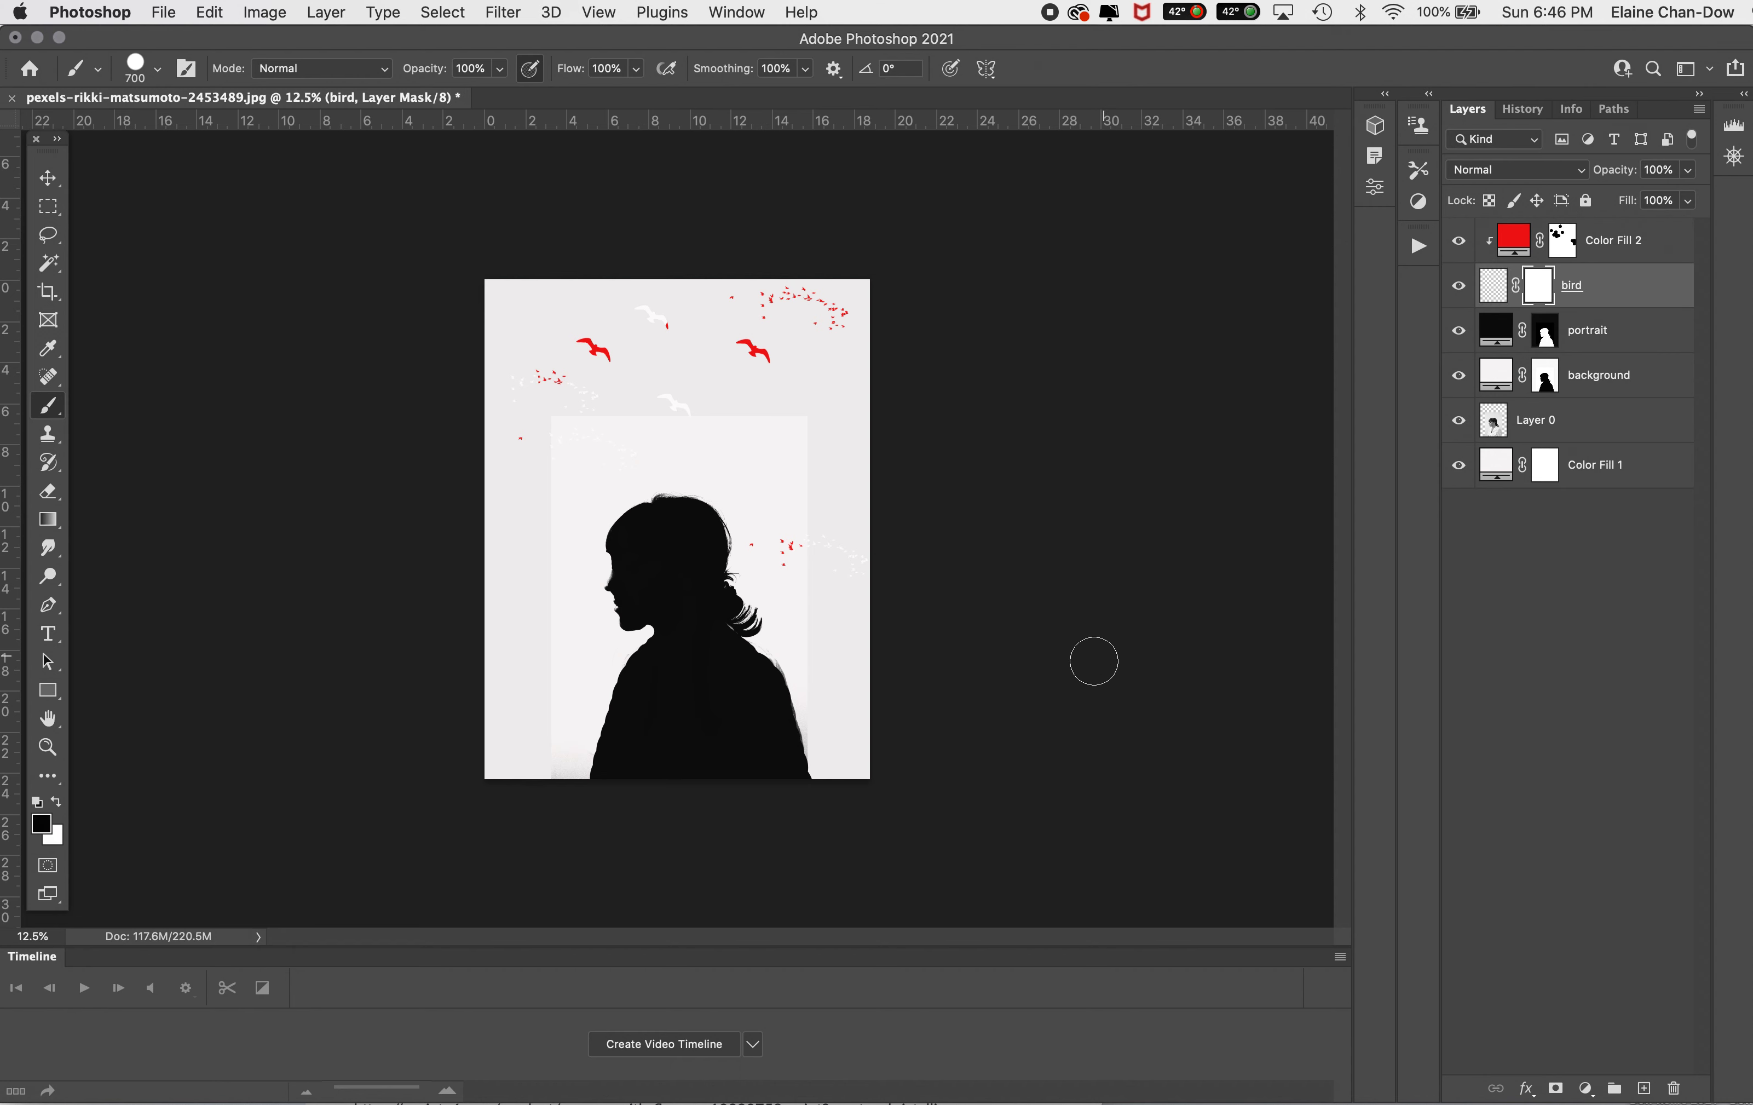
mouse_move(653, 320)
mouse_down()
mouse_move(669, 395)
mouse_move(712, 424)
mouse_up()
click(588, 404)
drag(840, 542, 848, 556)
click(818, 542)
Step: Add a new layer above Color Fill 2 and stamp a white Vintage Flower 6 brush at 2500 px beside the silhouette's lower front
click(1648, 249)
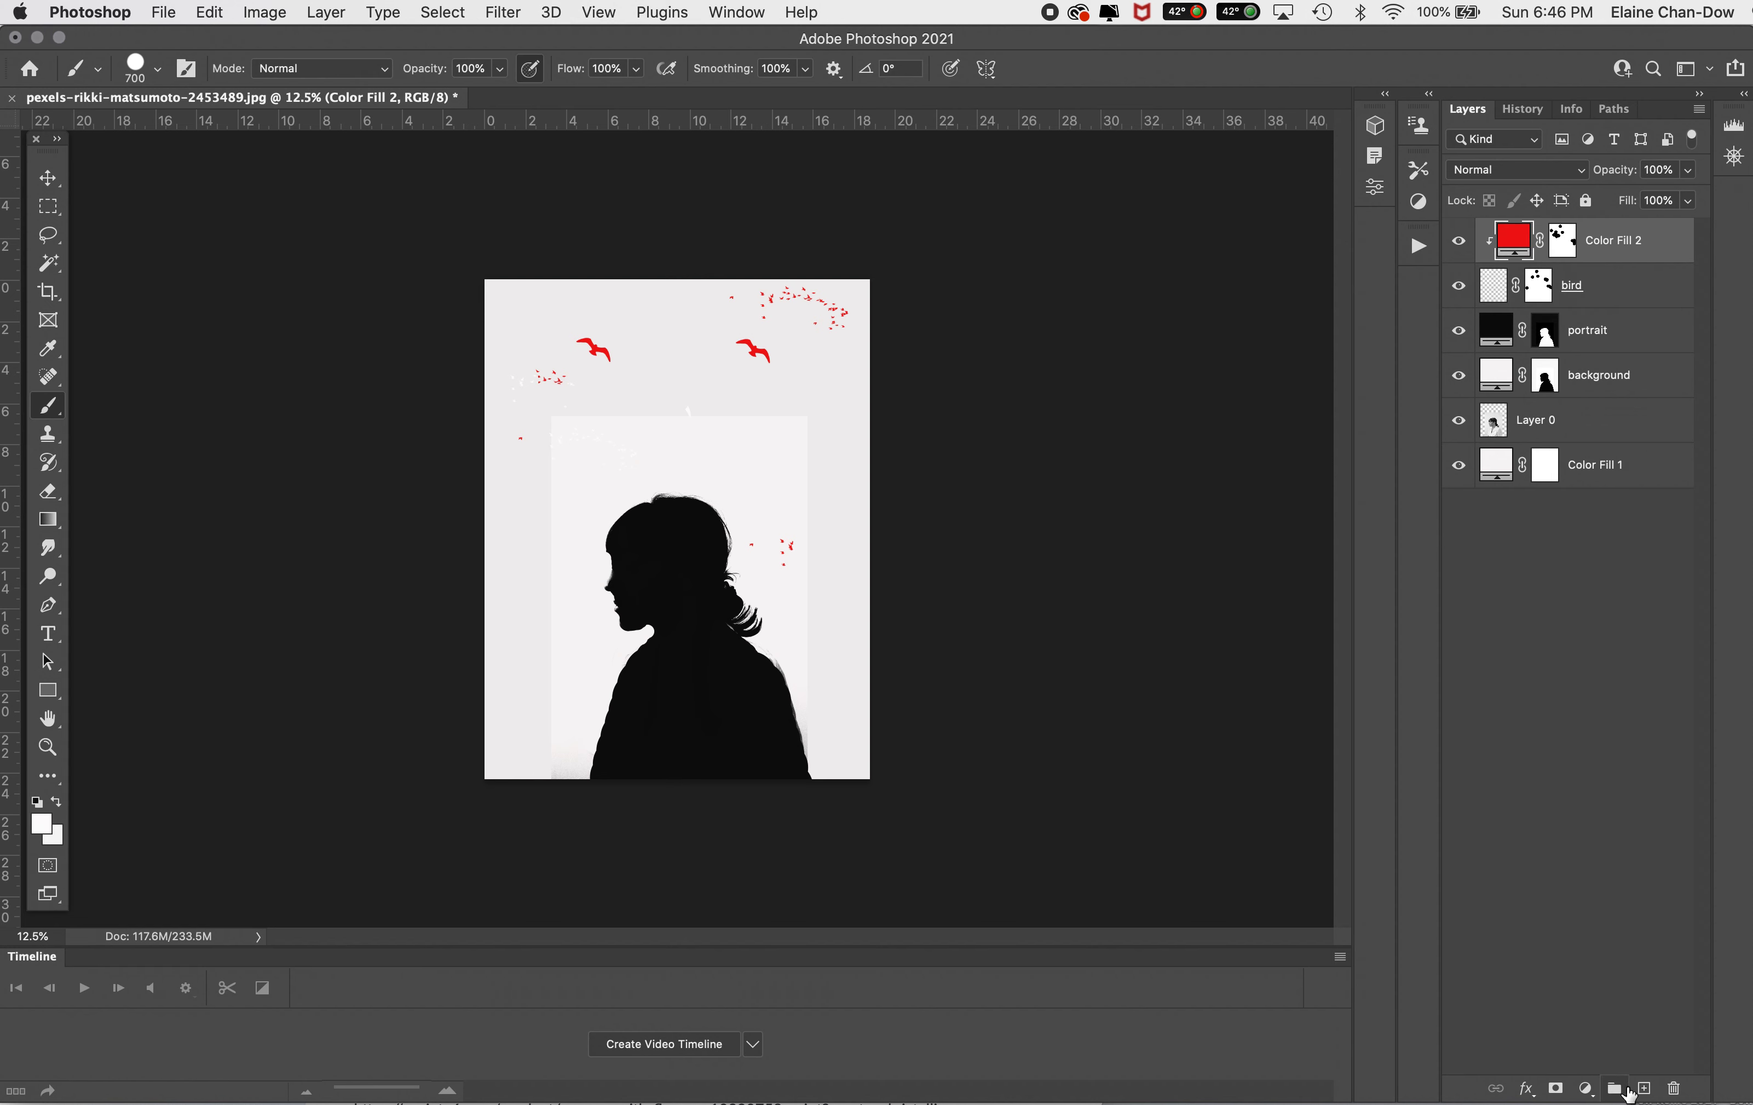
click(1644, 1088)
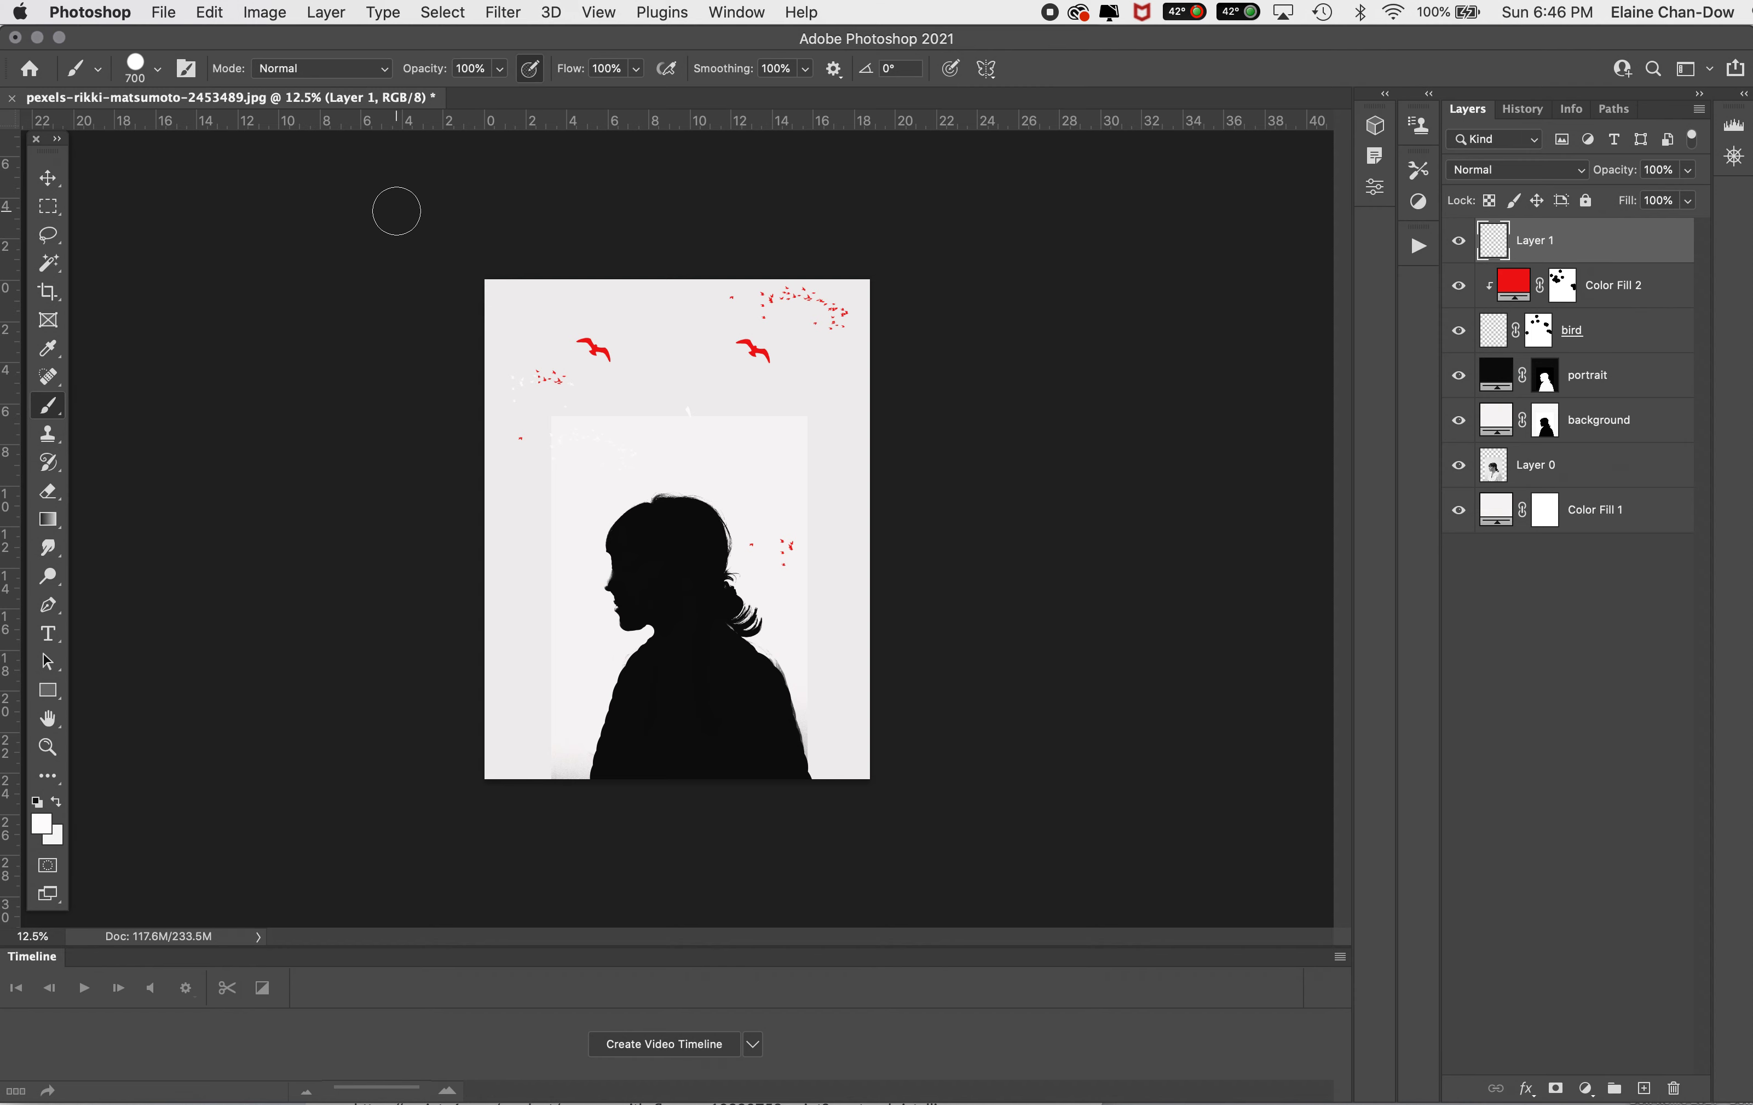
click(157, 69)
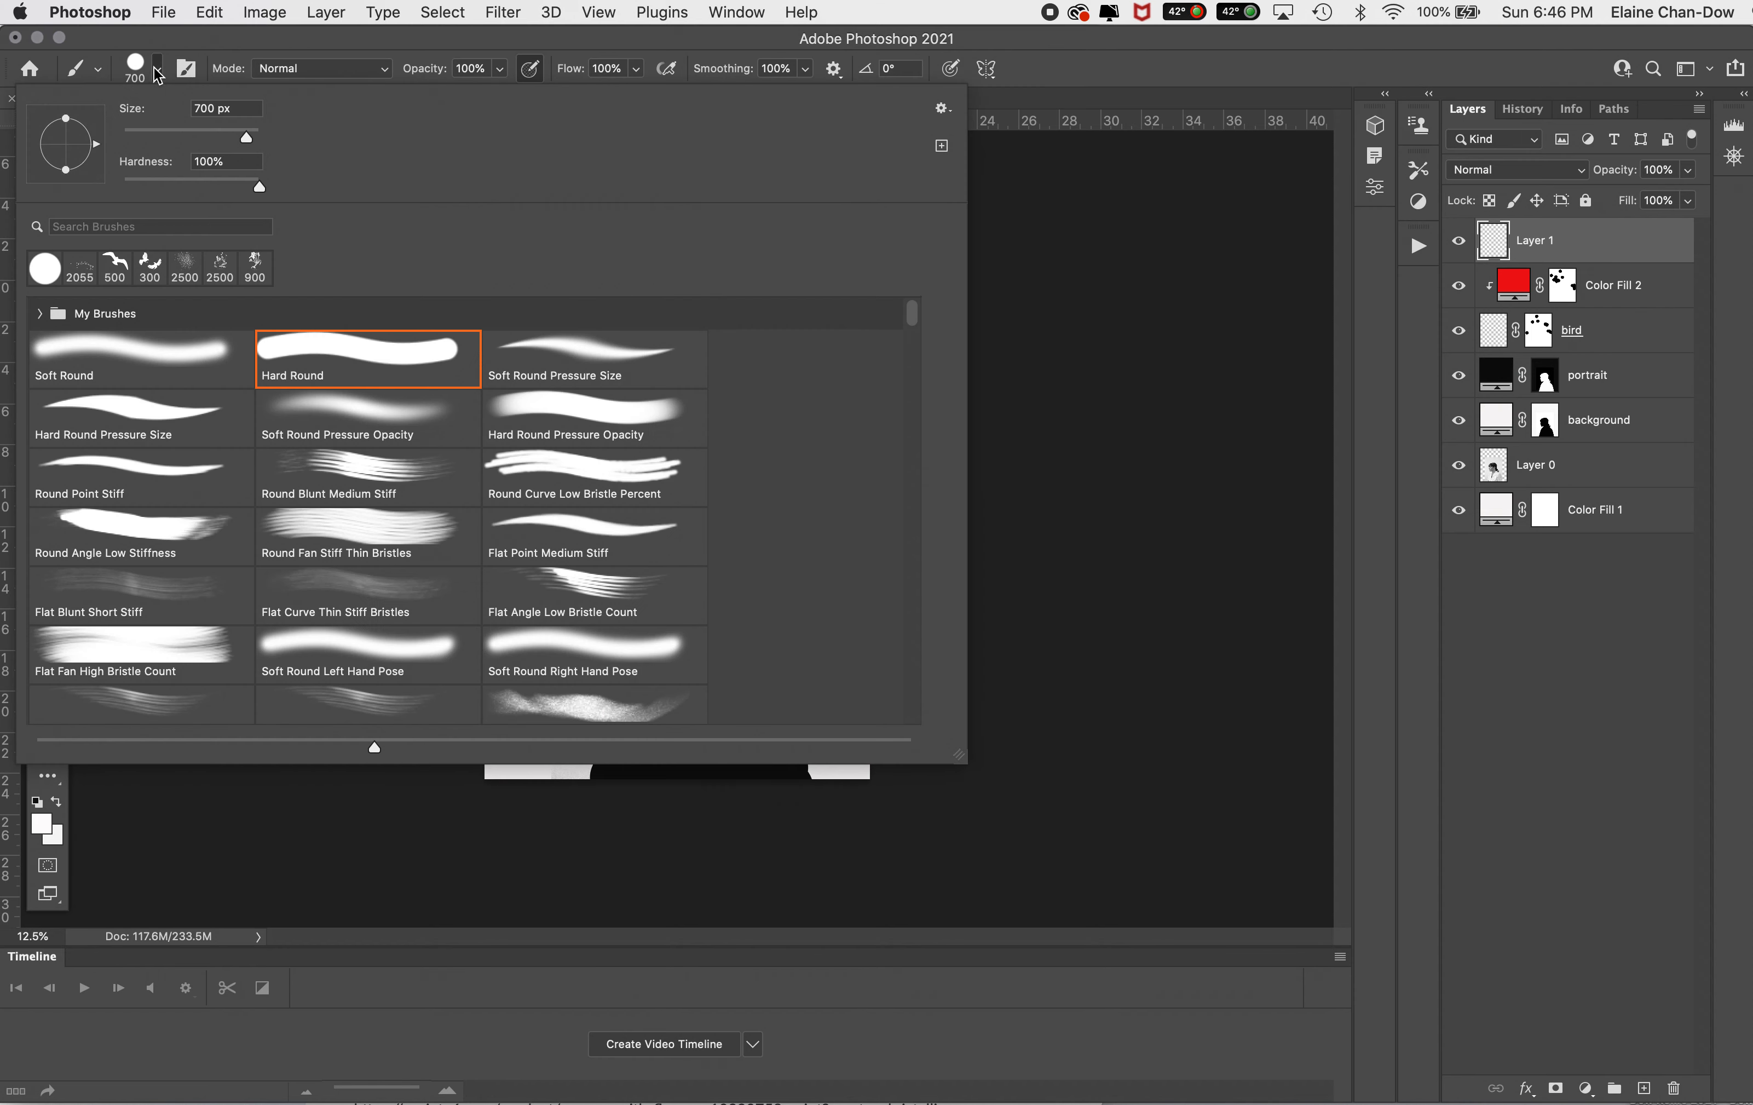
click(40, 314)
click(129, 347)
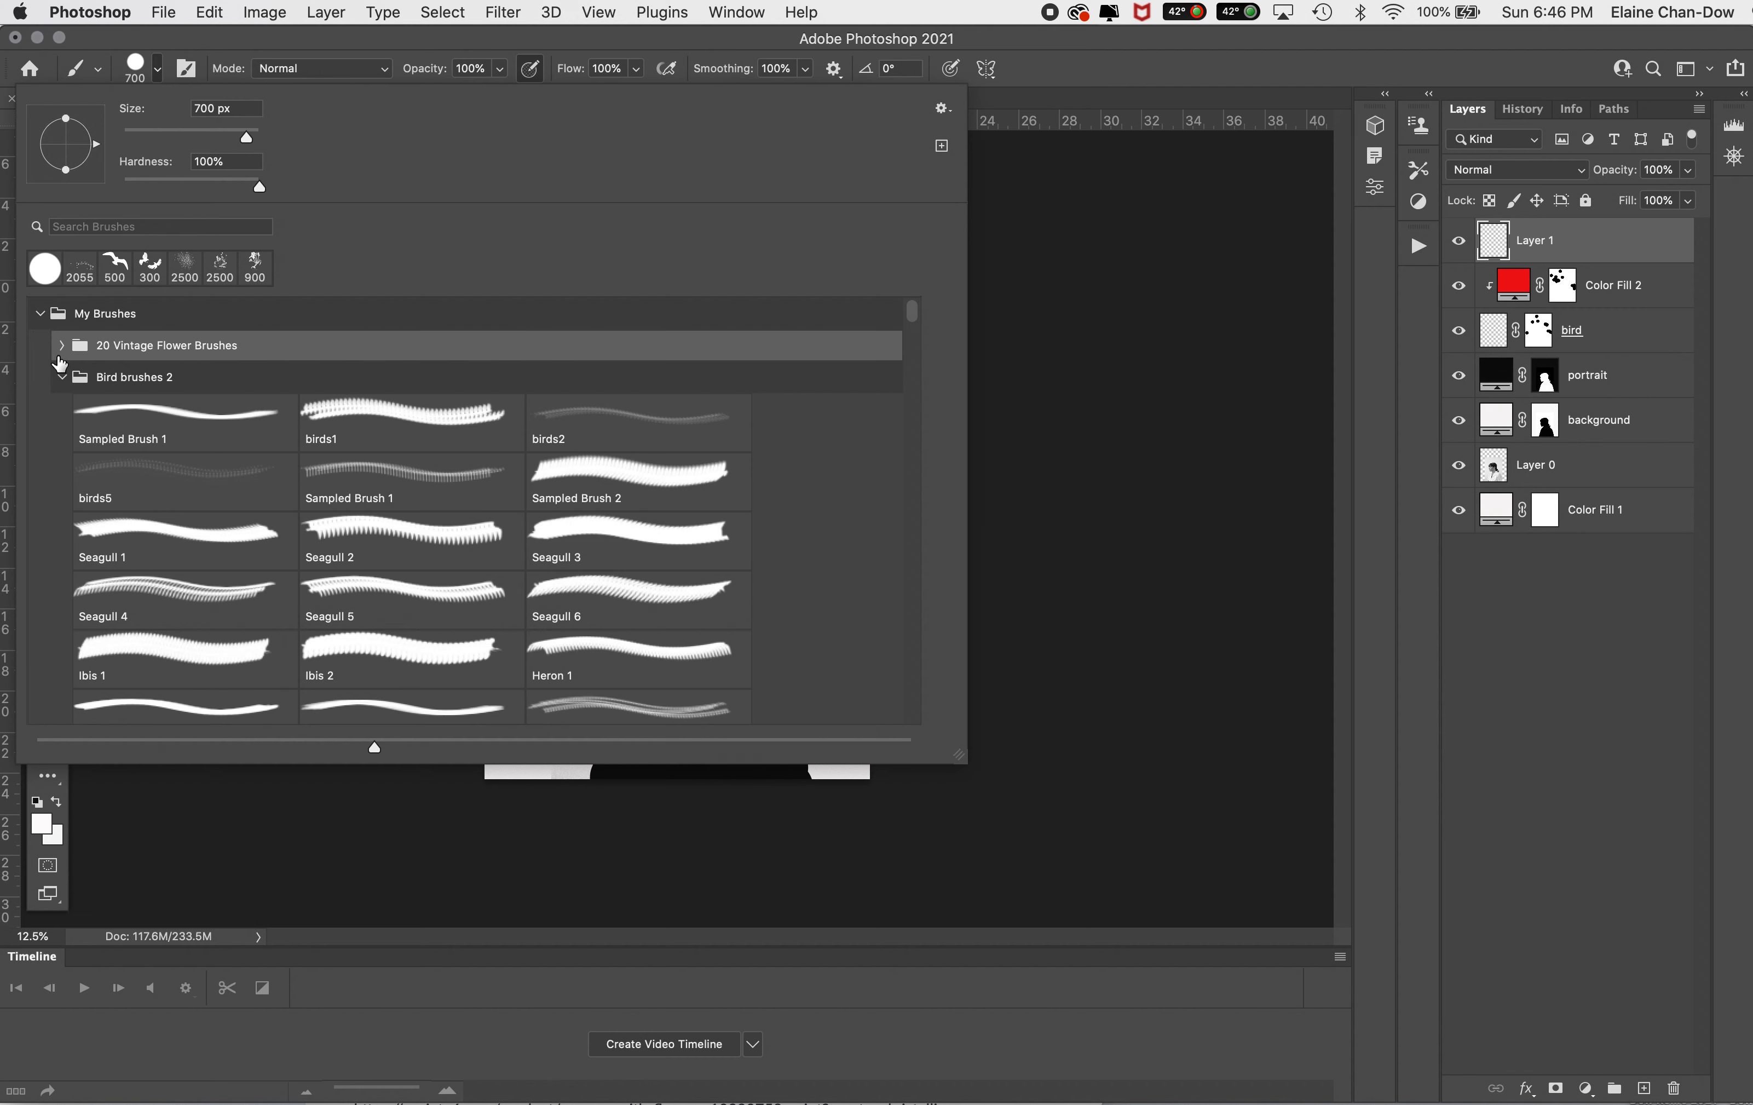
click(62, 347)
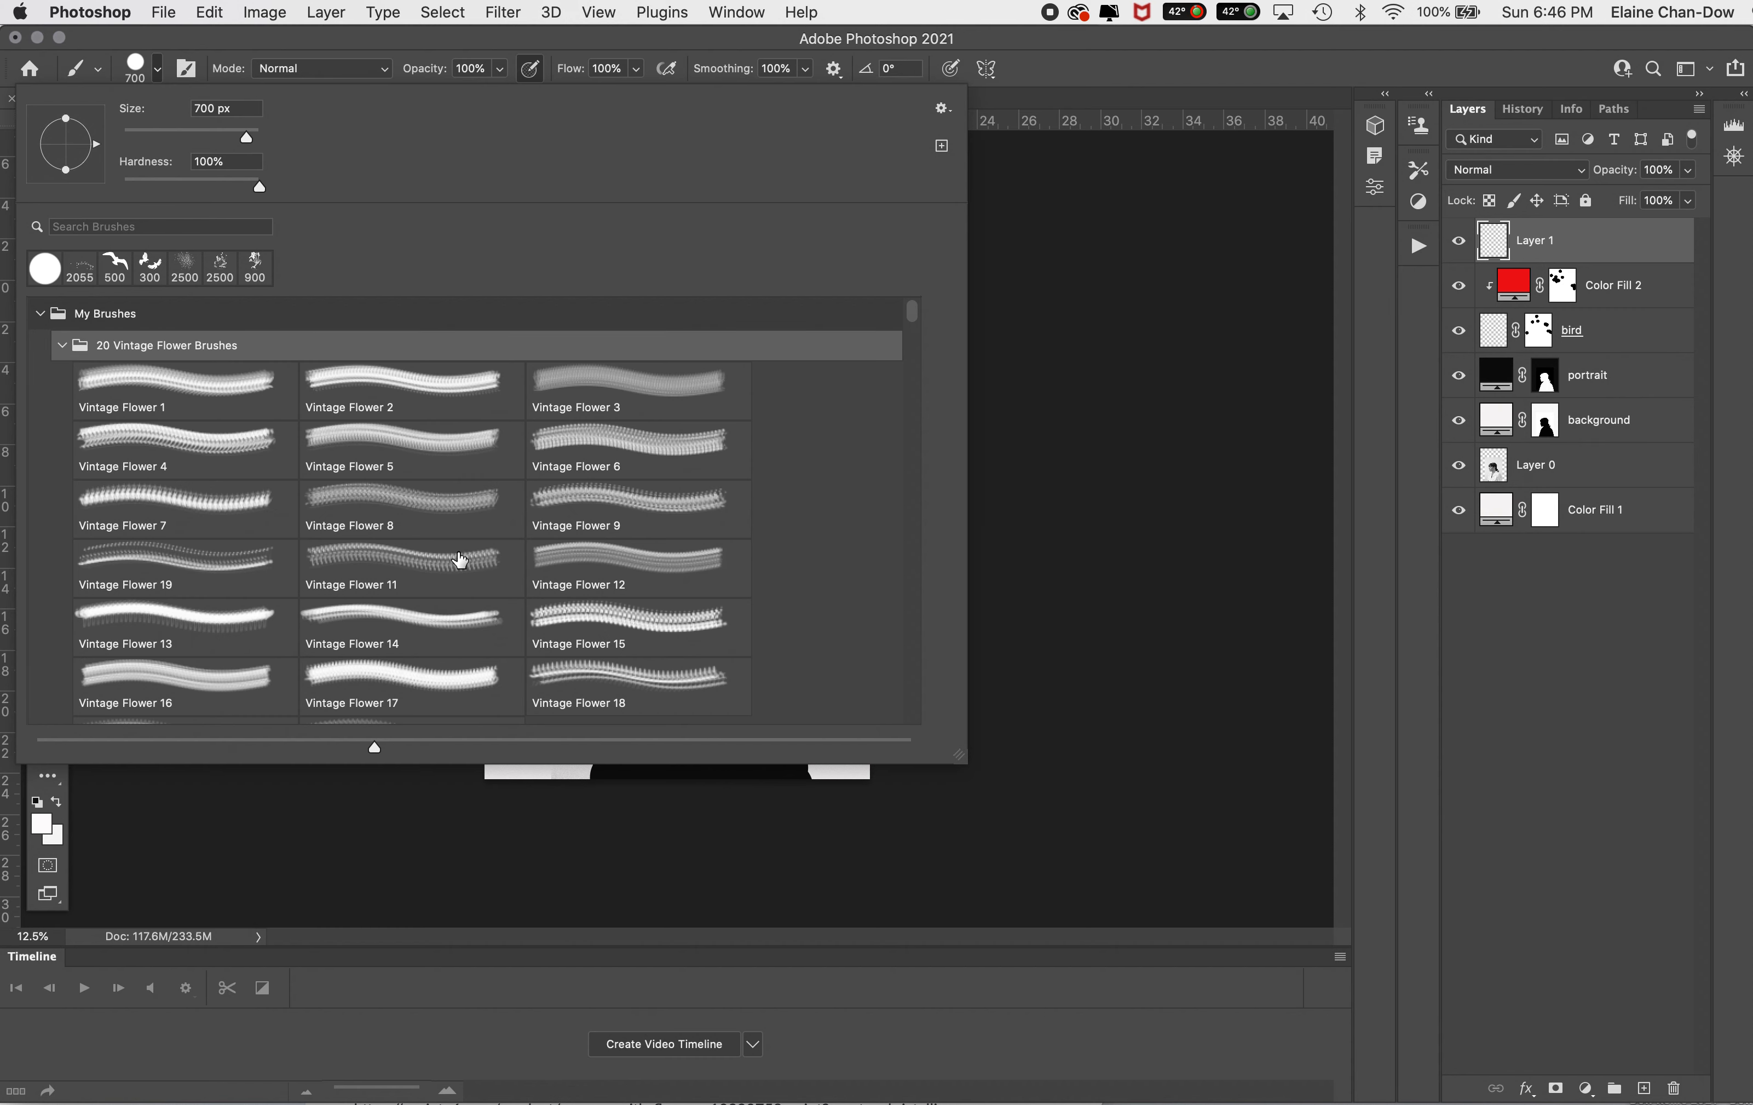
click(618, 444)
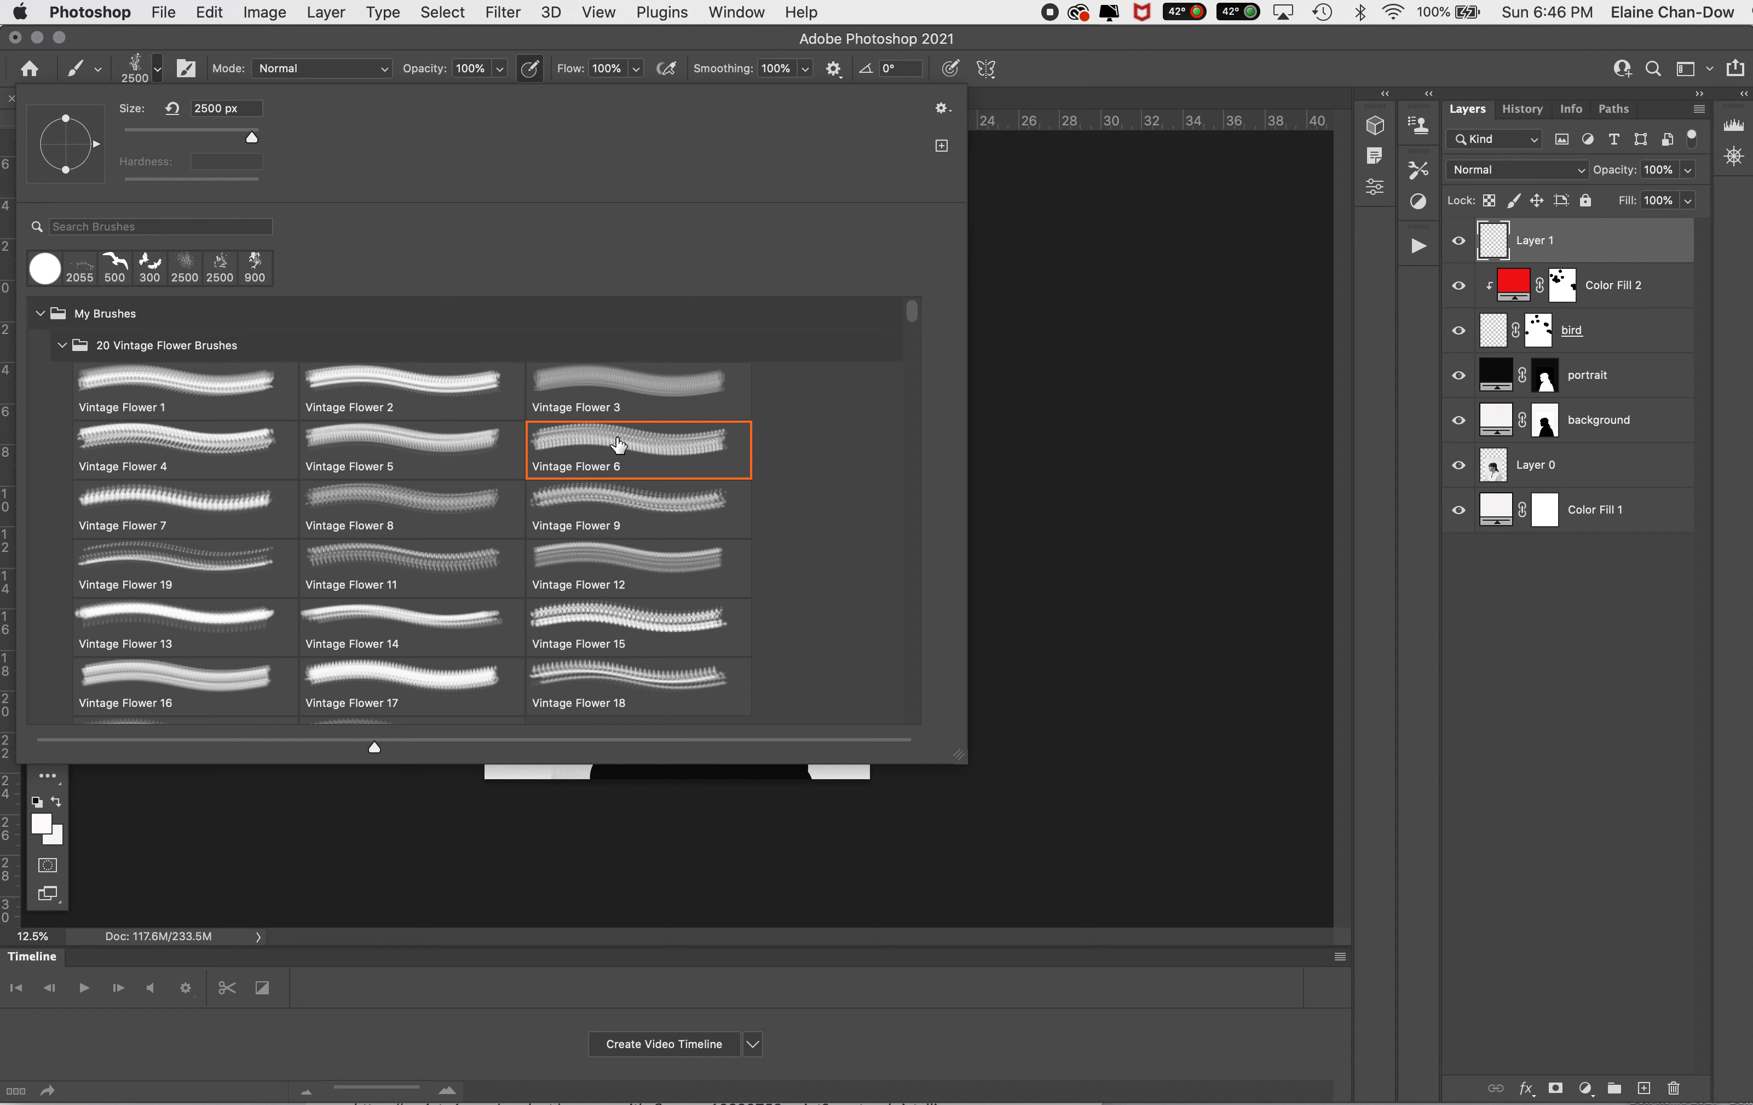
double_click(618, 444)
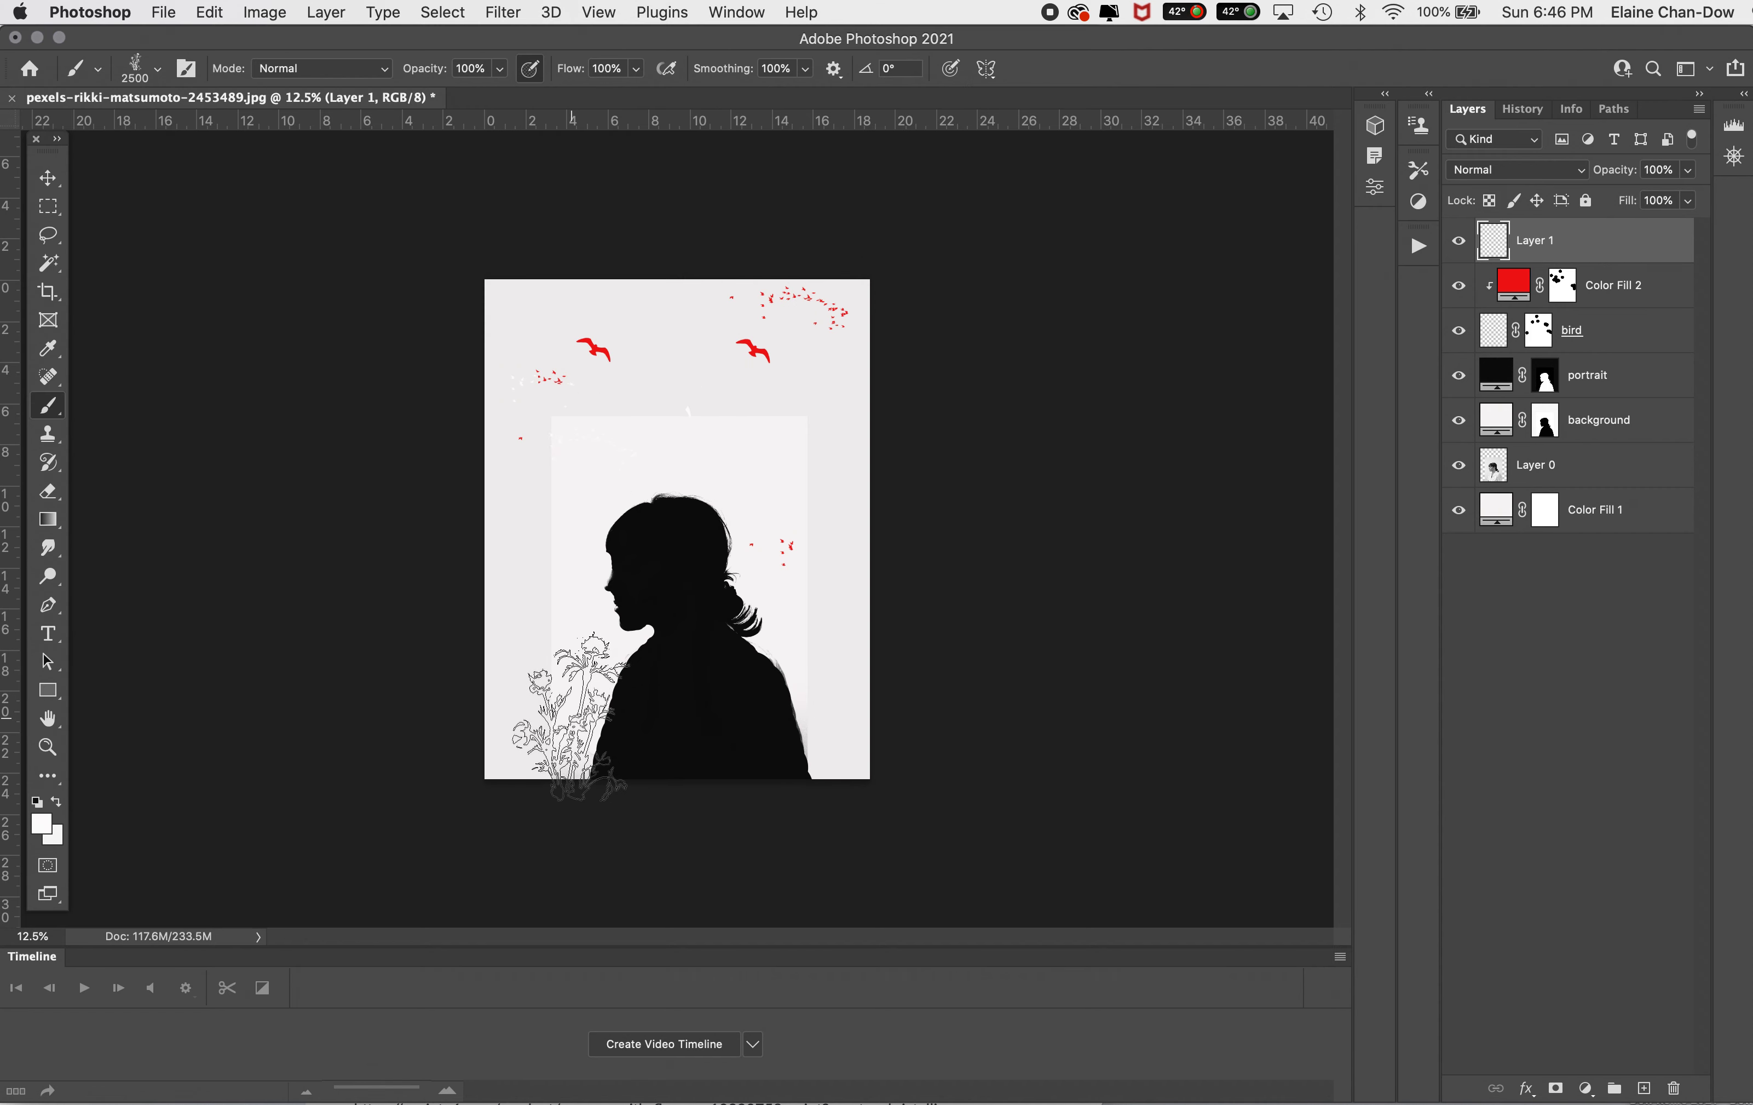
click(570, 712)
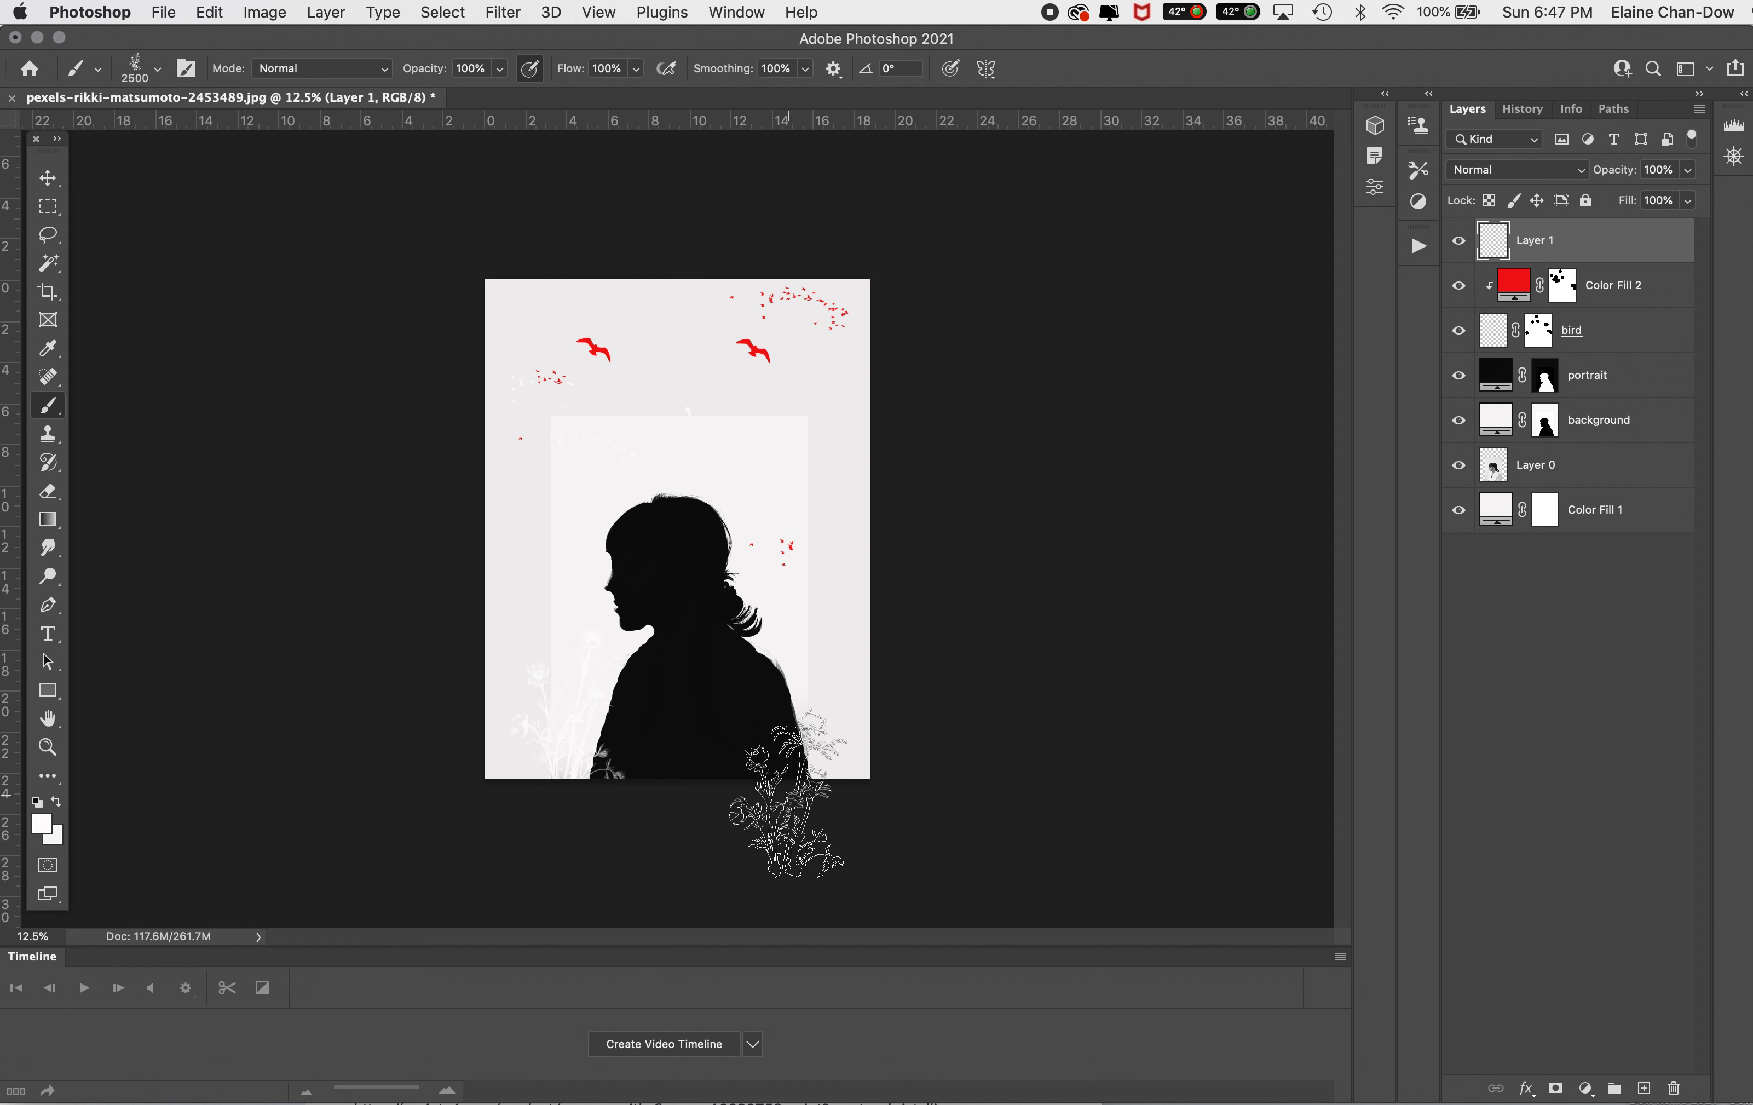
Step: Rotate the flower artwork by -33.22° and move its layer between the portrait and background layers
key(super+t)
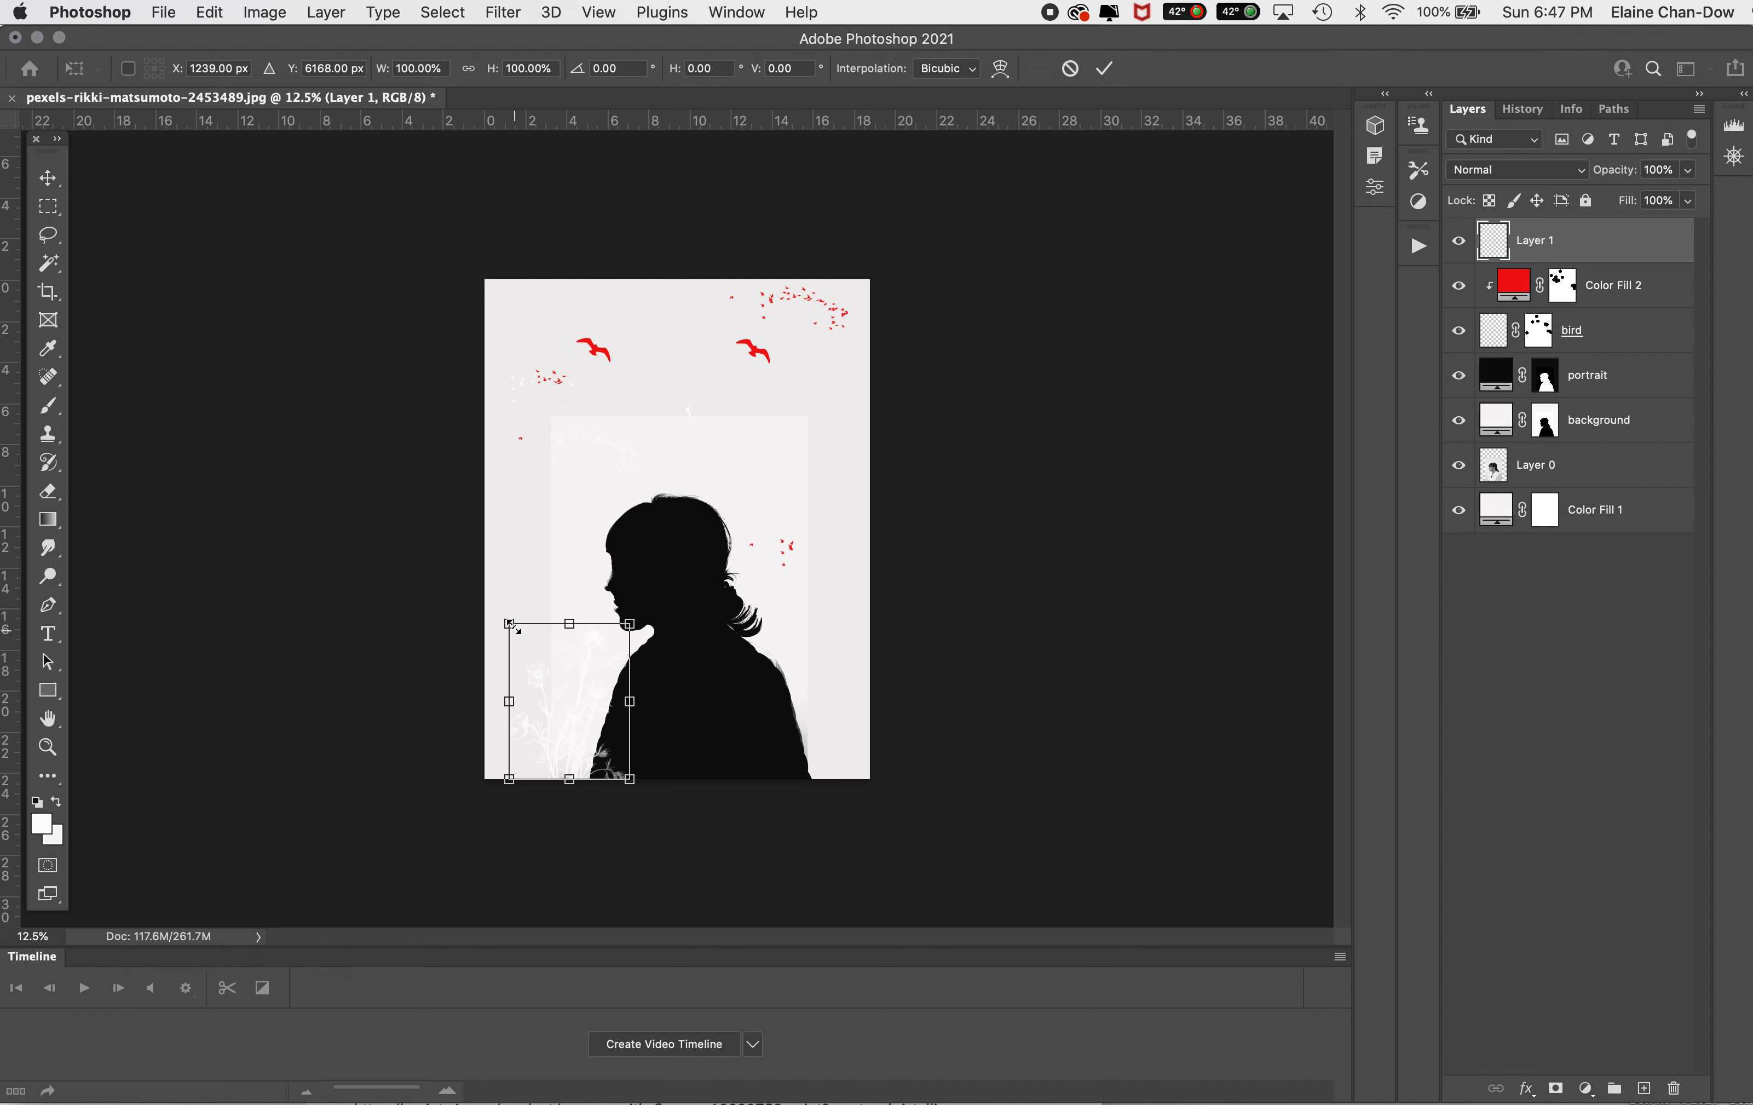
drag(505, 607, 460, 657)
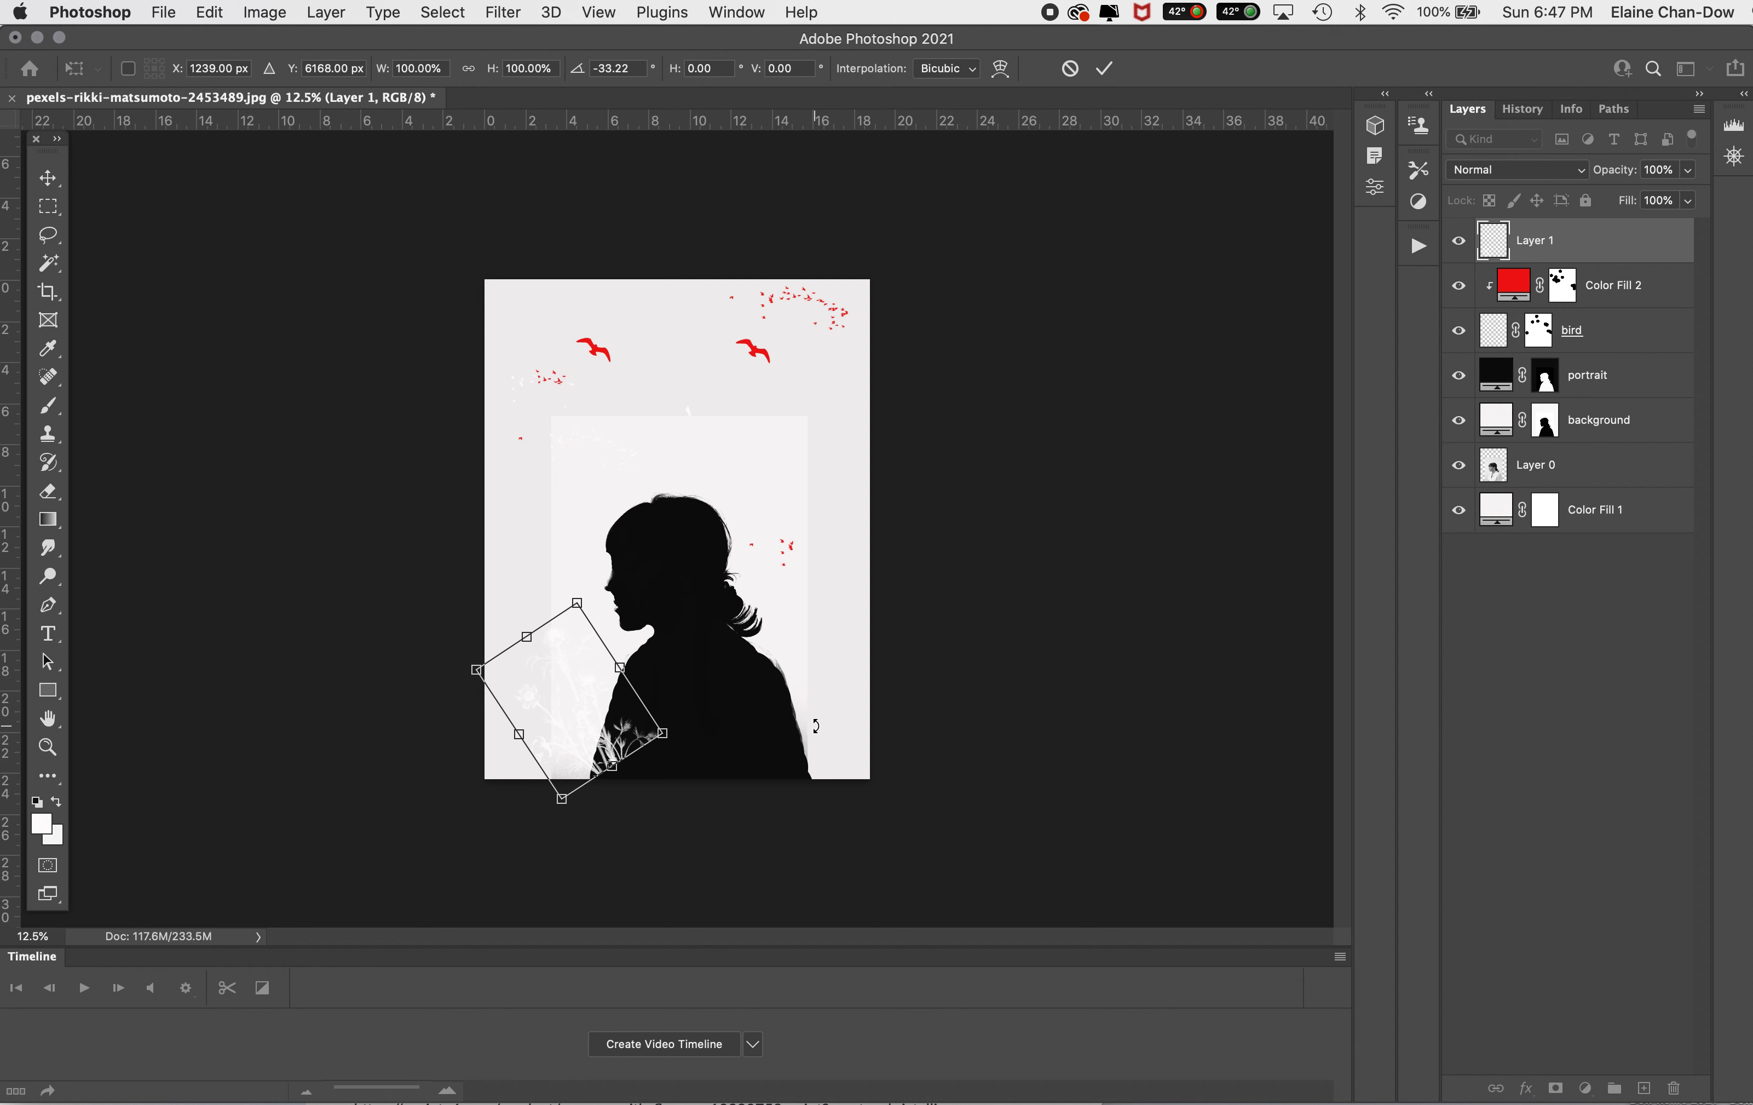
click(1105, 70)
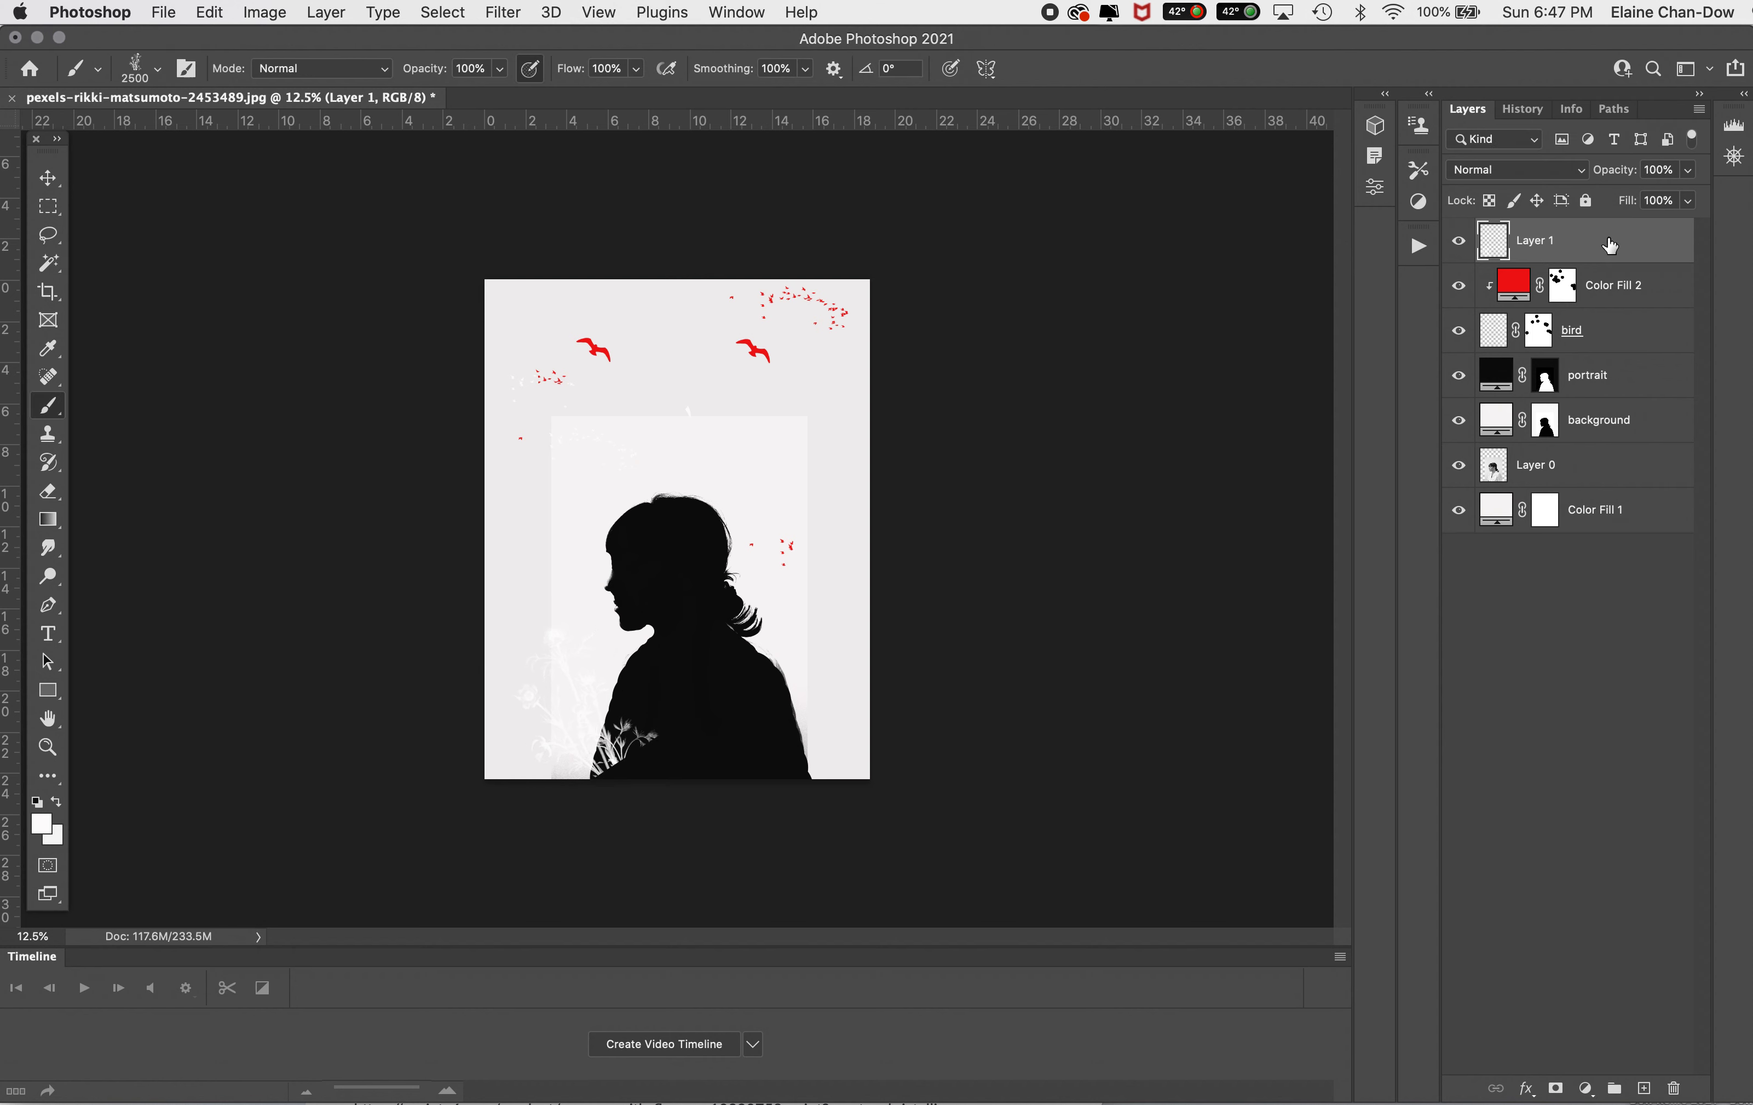
drag(1641, 247, 1619, 363)
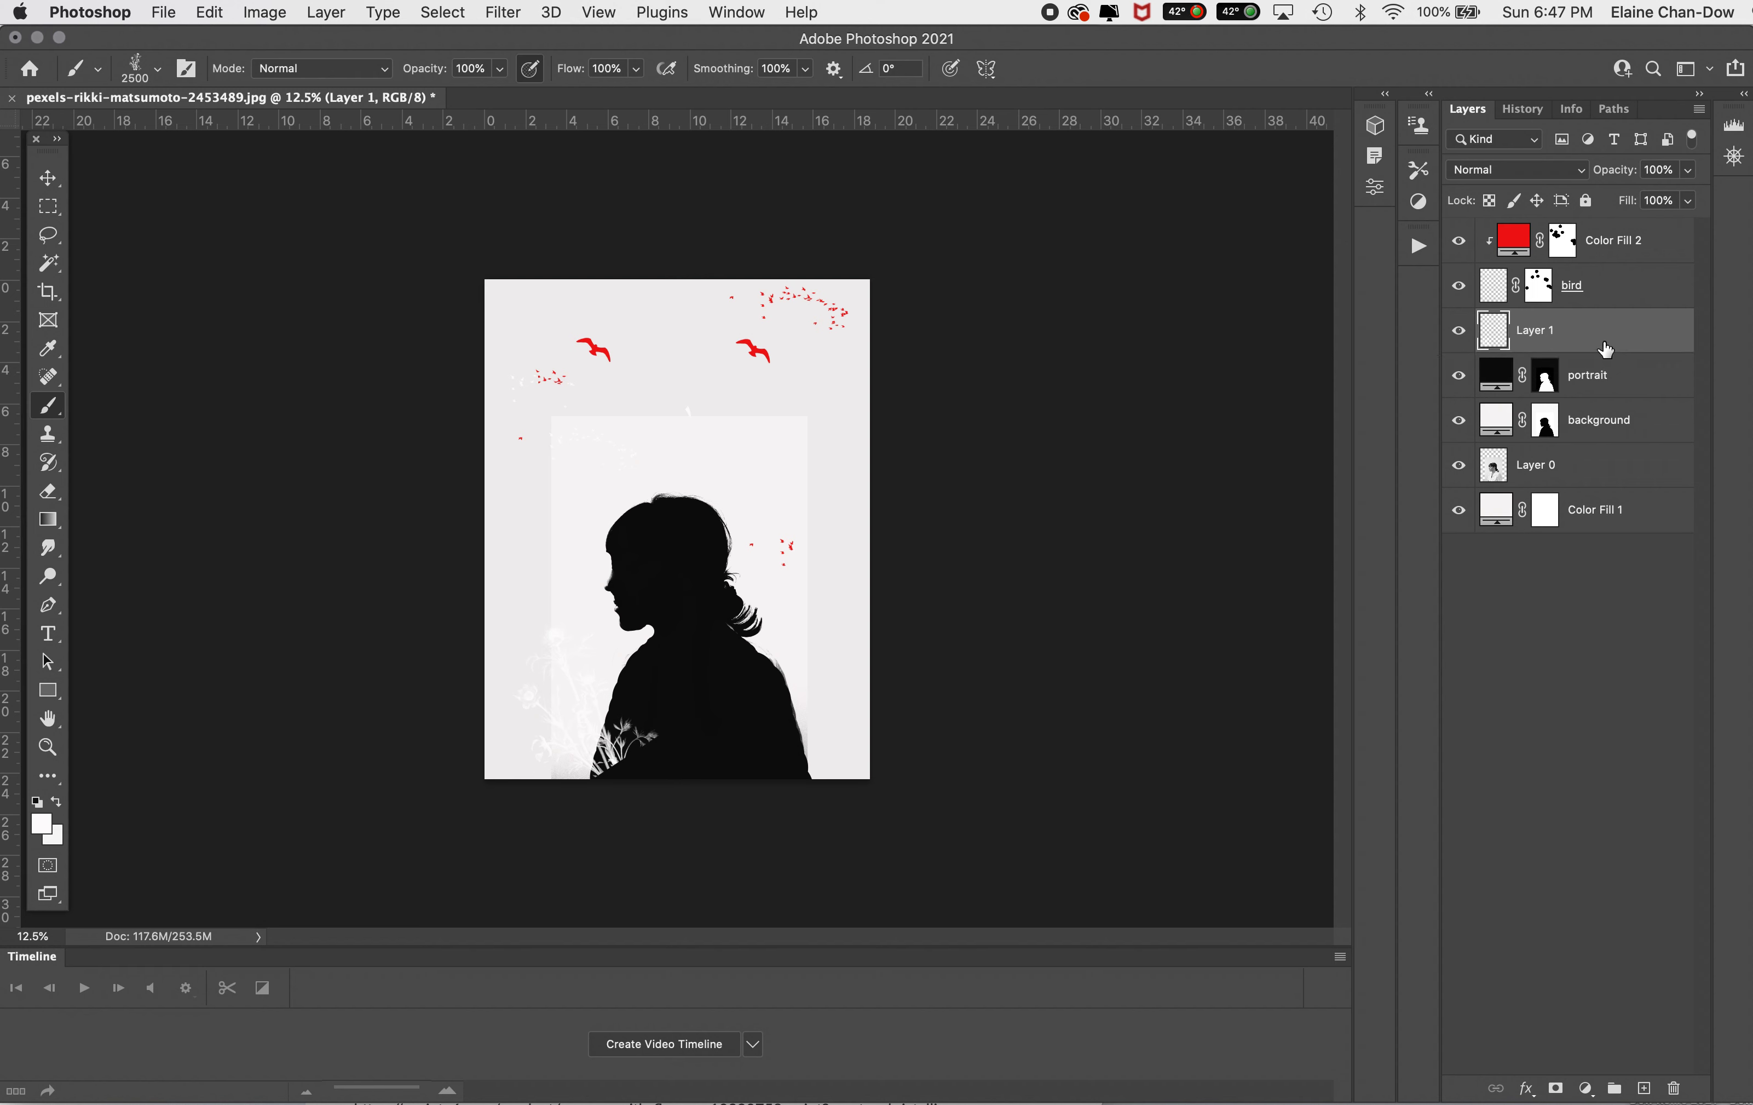
drag(1609, 348, 1628, 395)
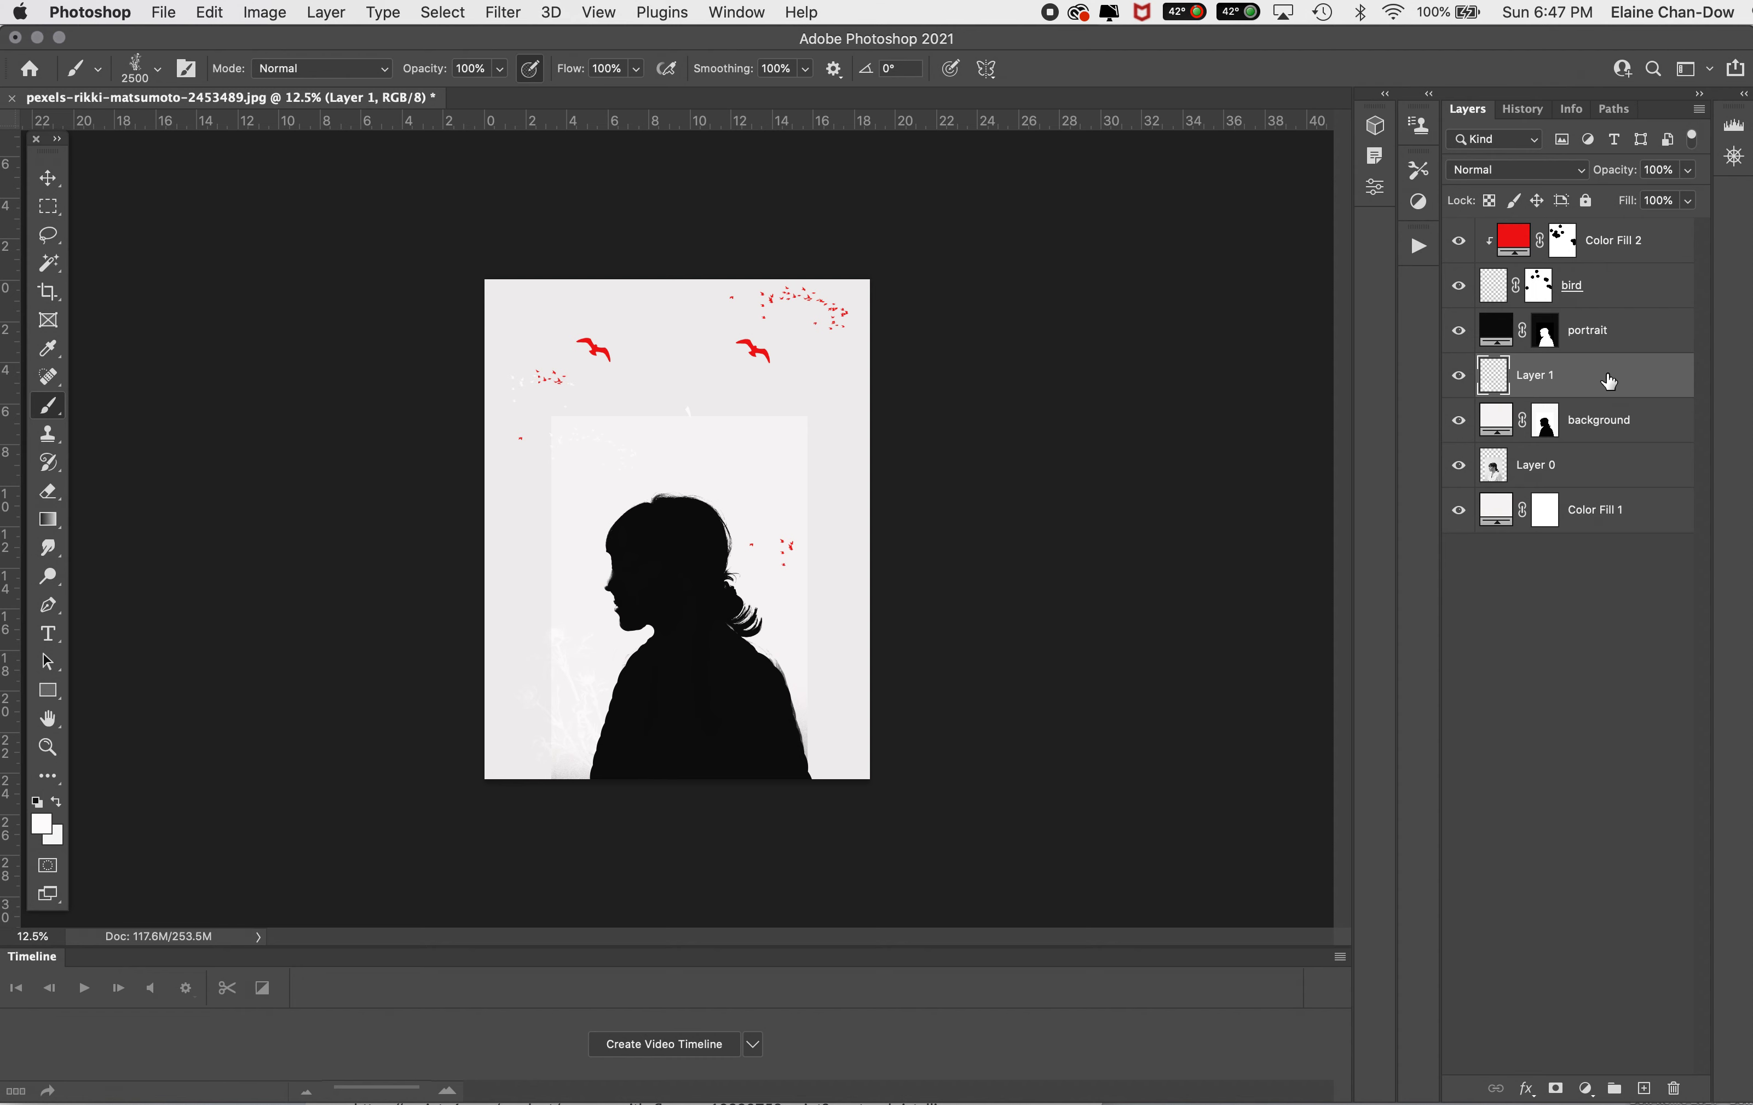
Step: Add a red #ec1c1c solid color fill layer above the flower layer and clip it to the flowers
click(1586, 1088)
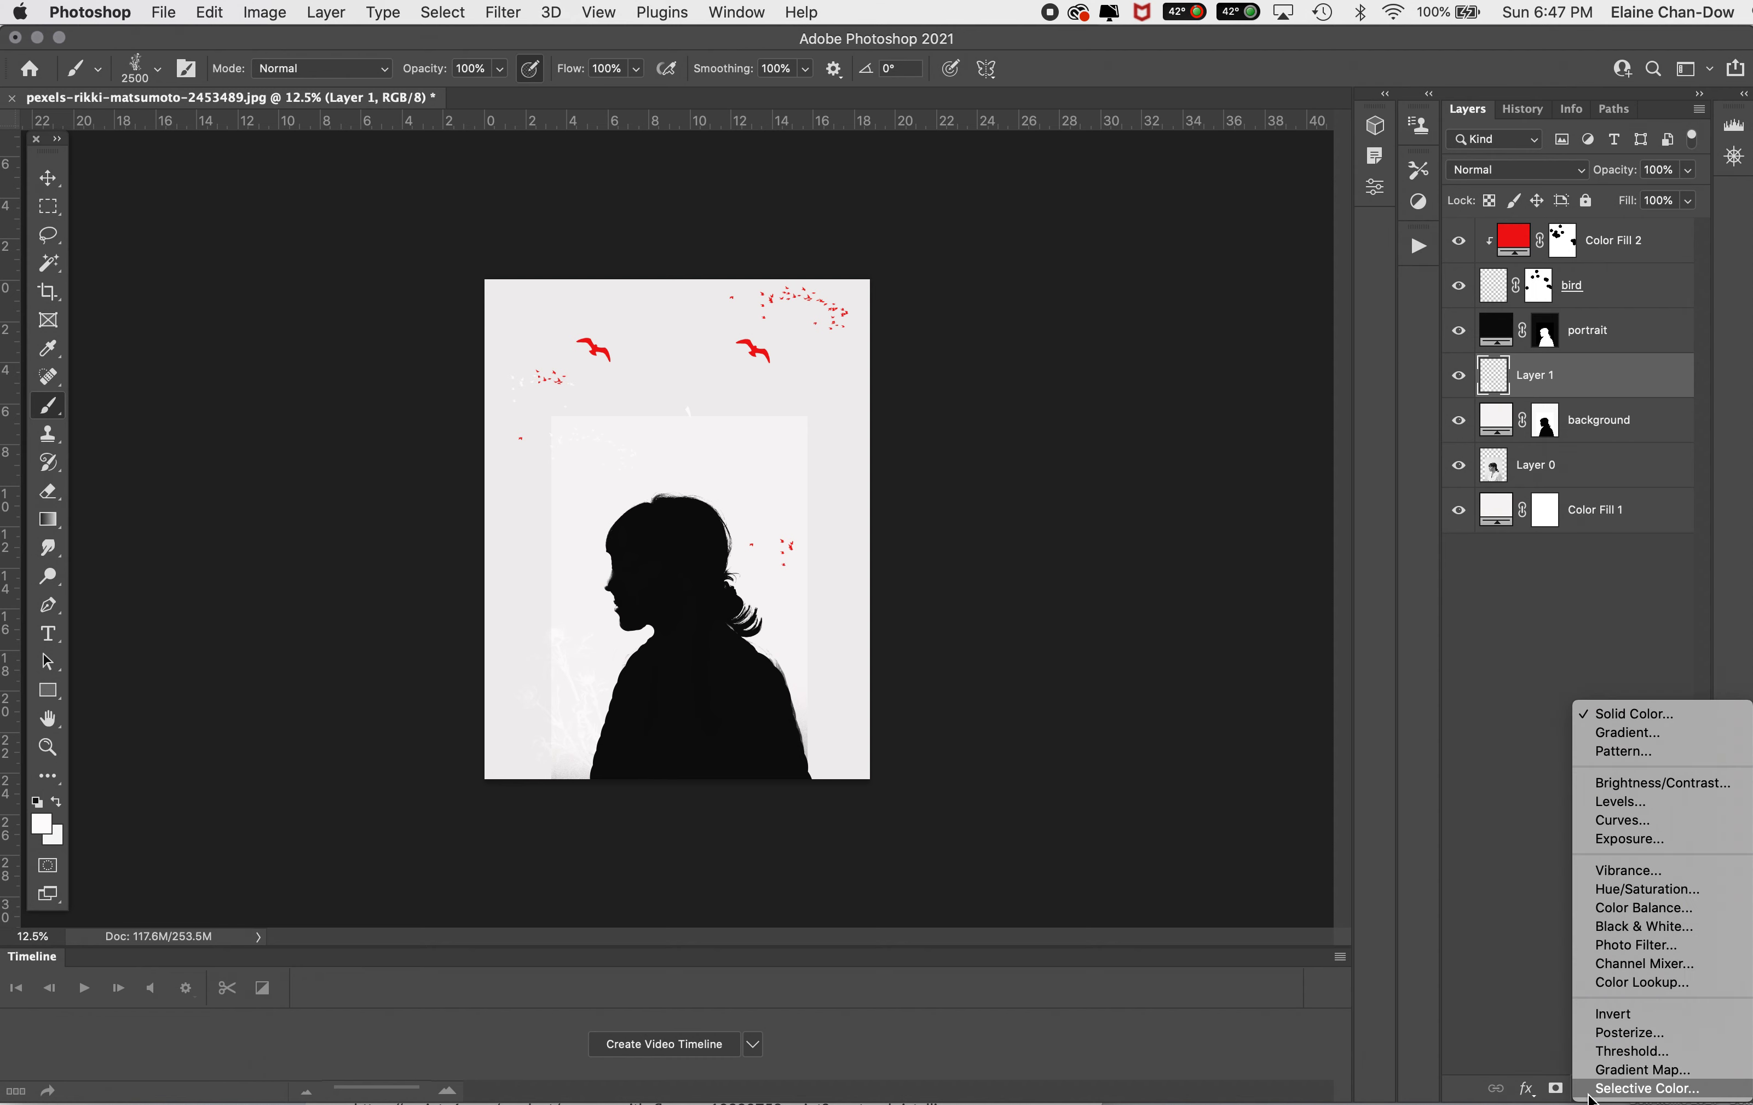
click(1648, 719)
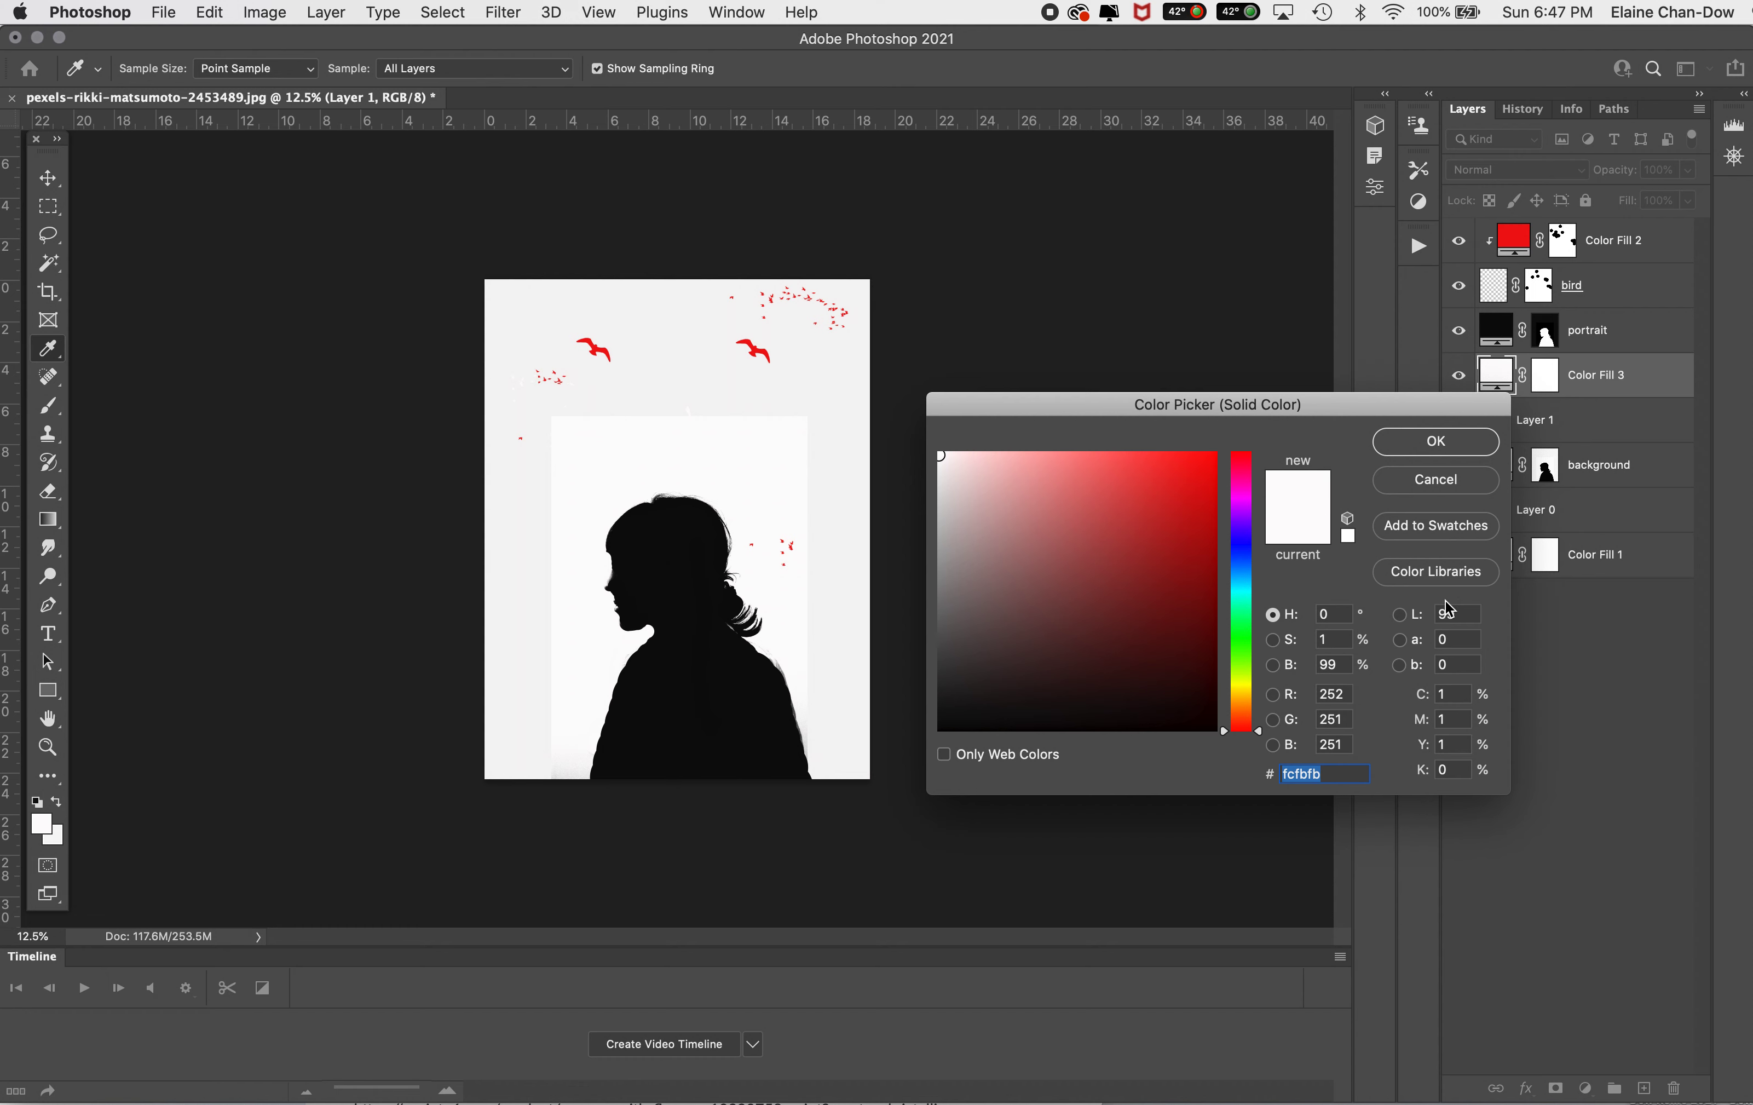
click(1185, 472)
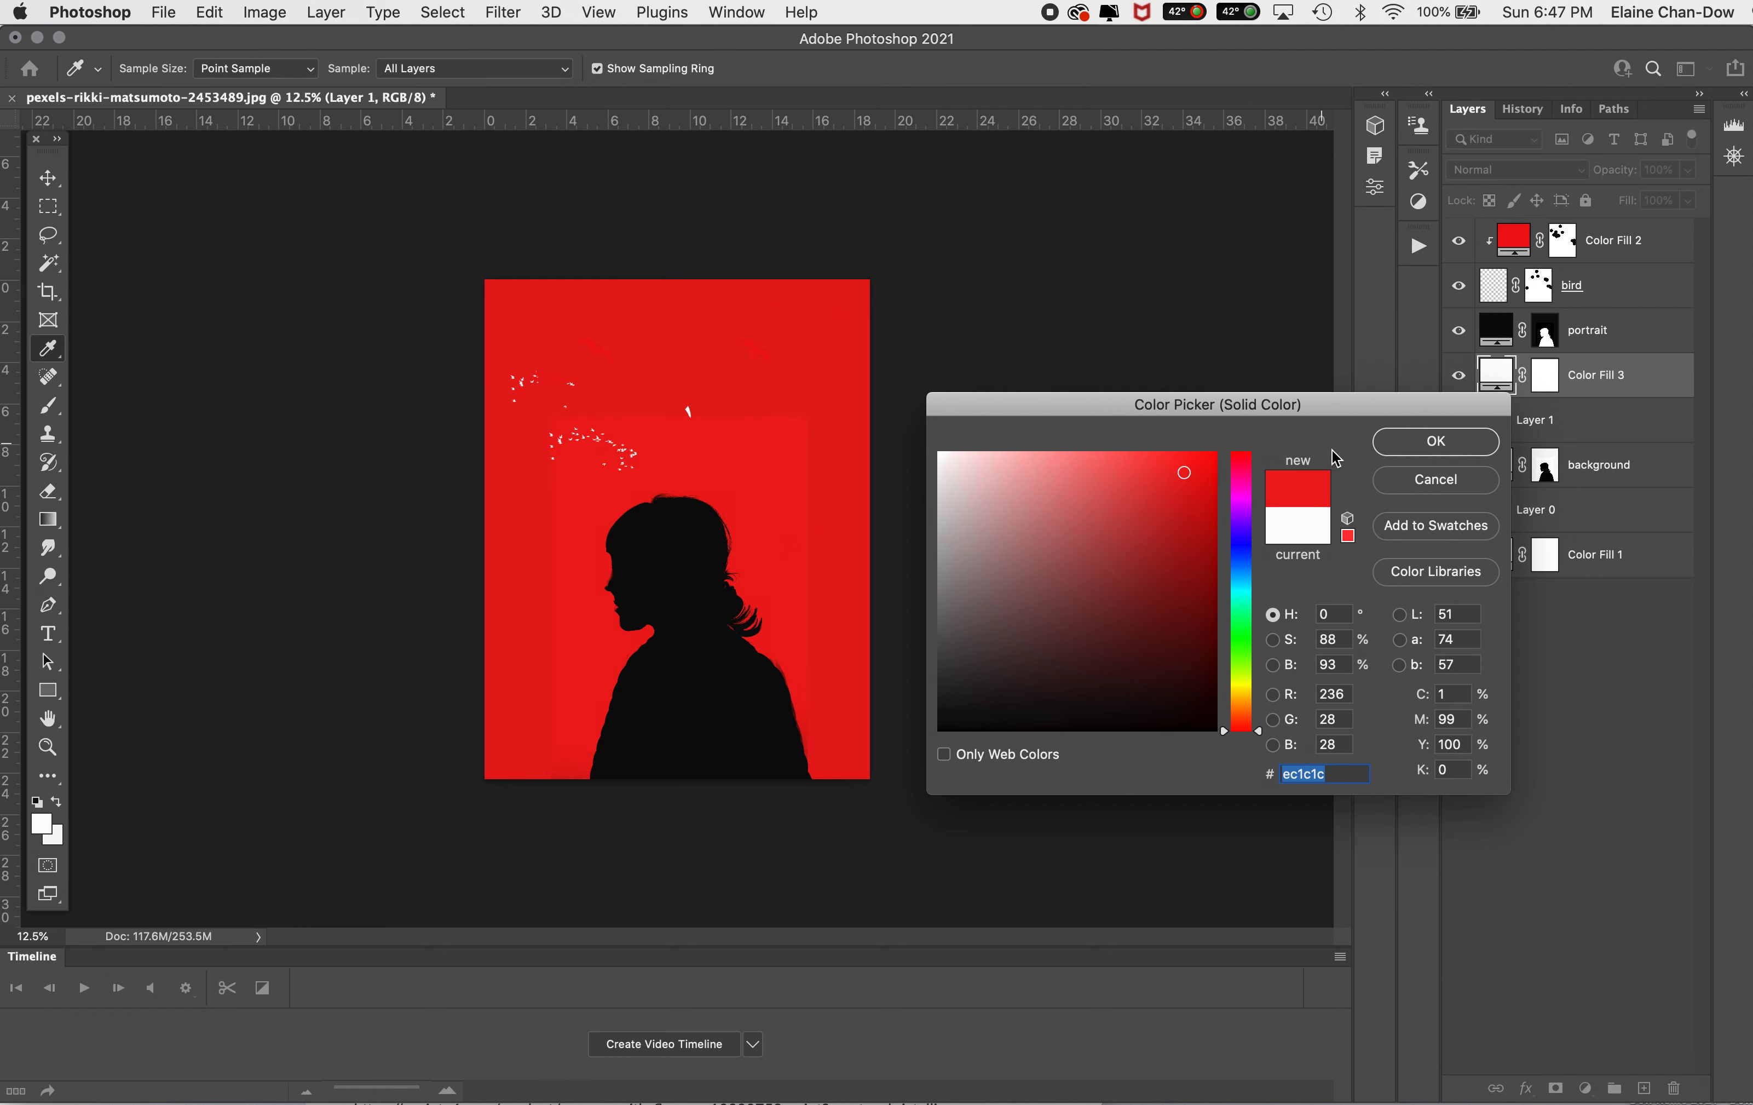
click(1392, 441)
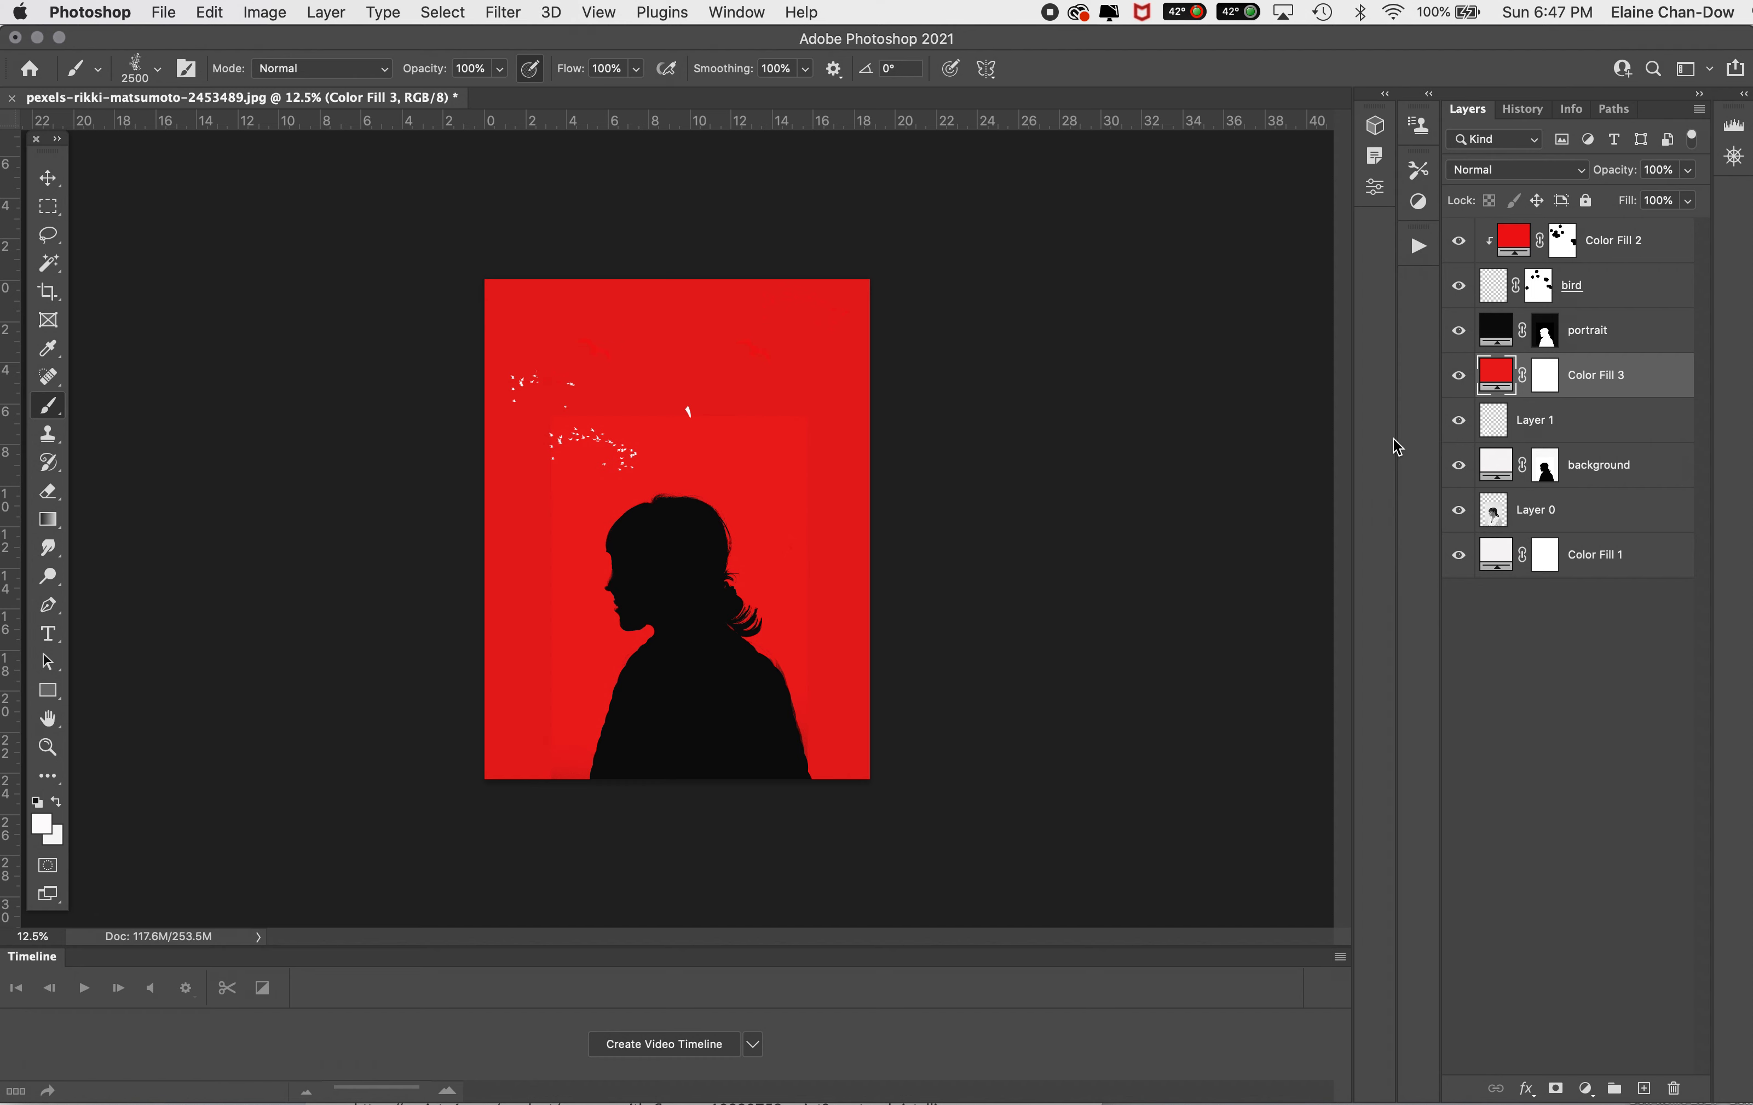
key(super+alt+g)
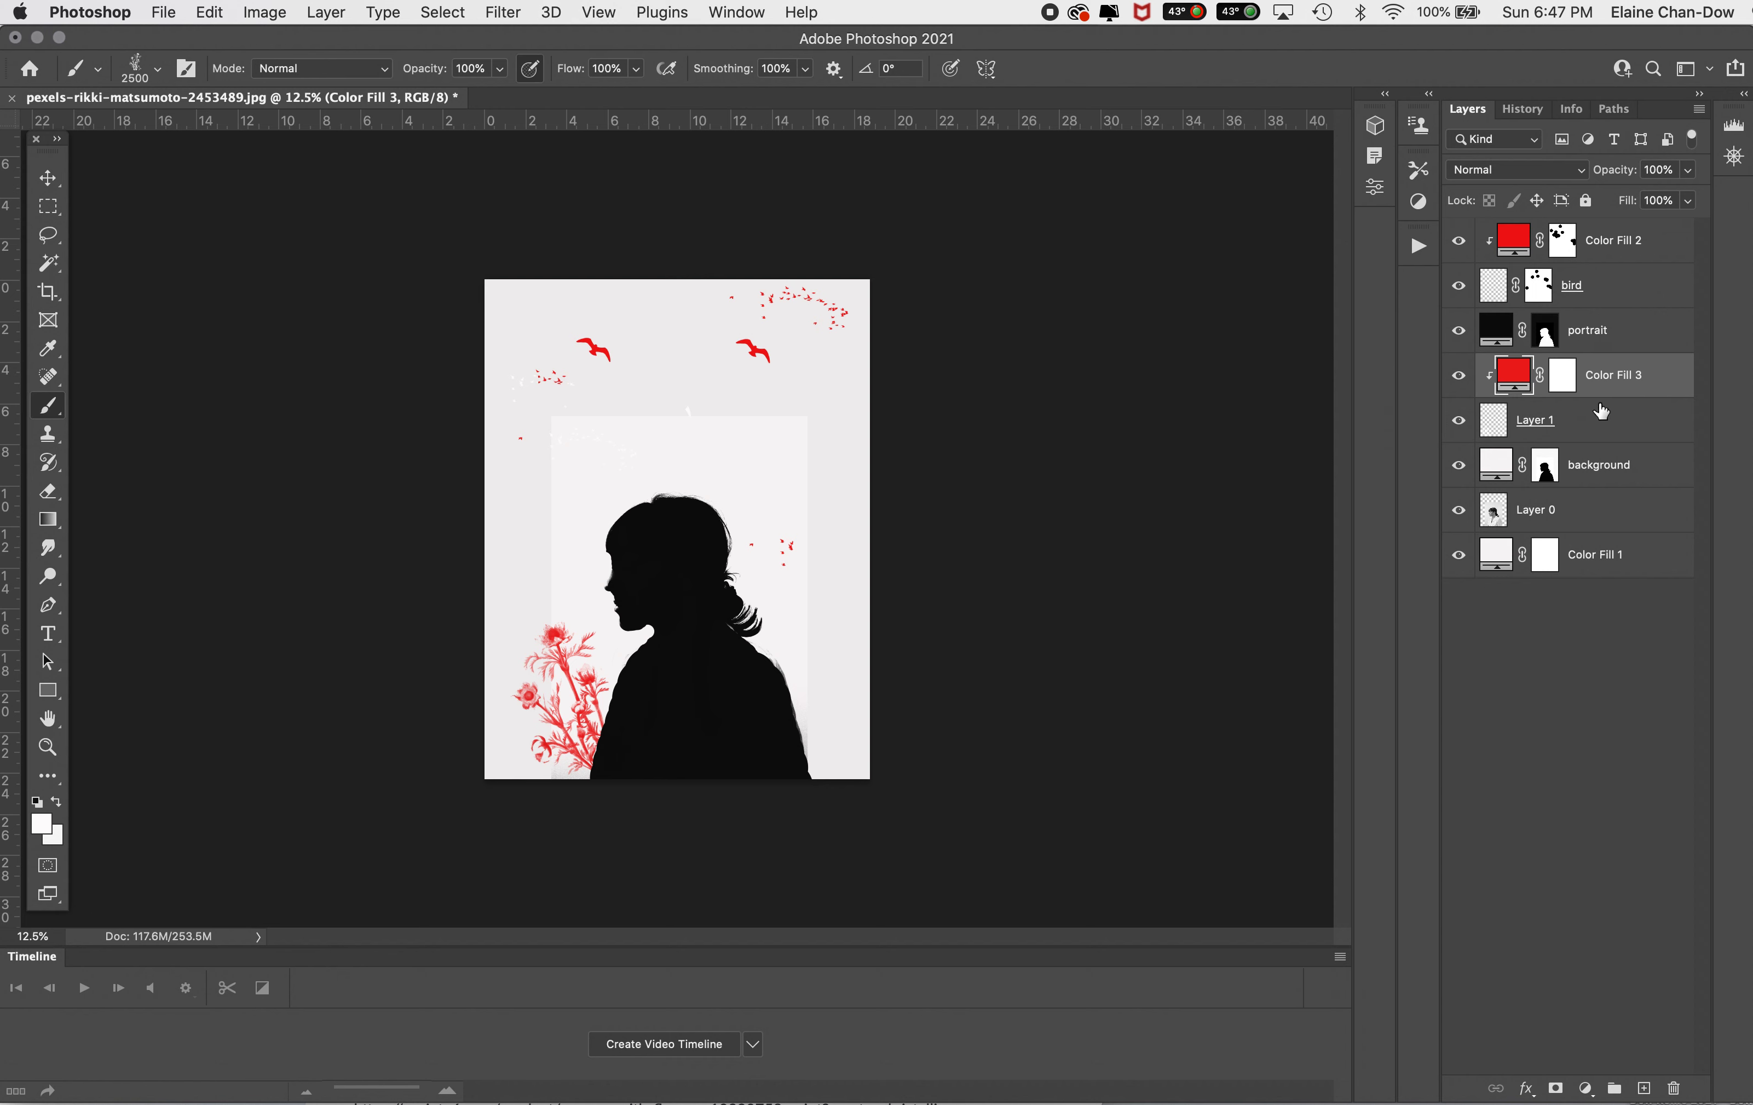
Step: Stamp two more white Vintage Flower 6 blooms on the flower layer, one behind the neck and one beside the lower back
click(1567, 414)
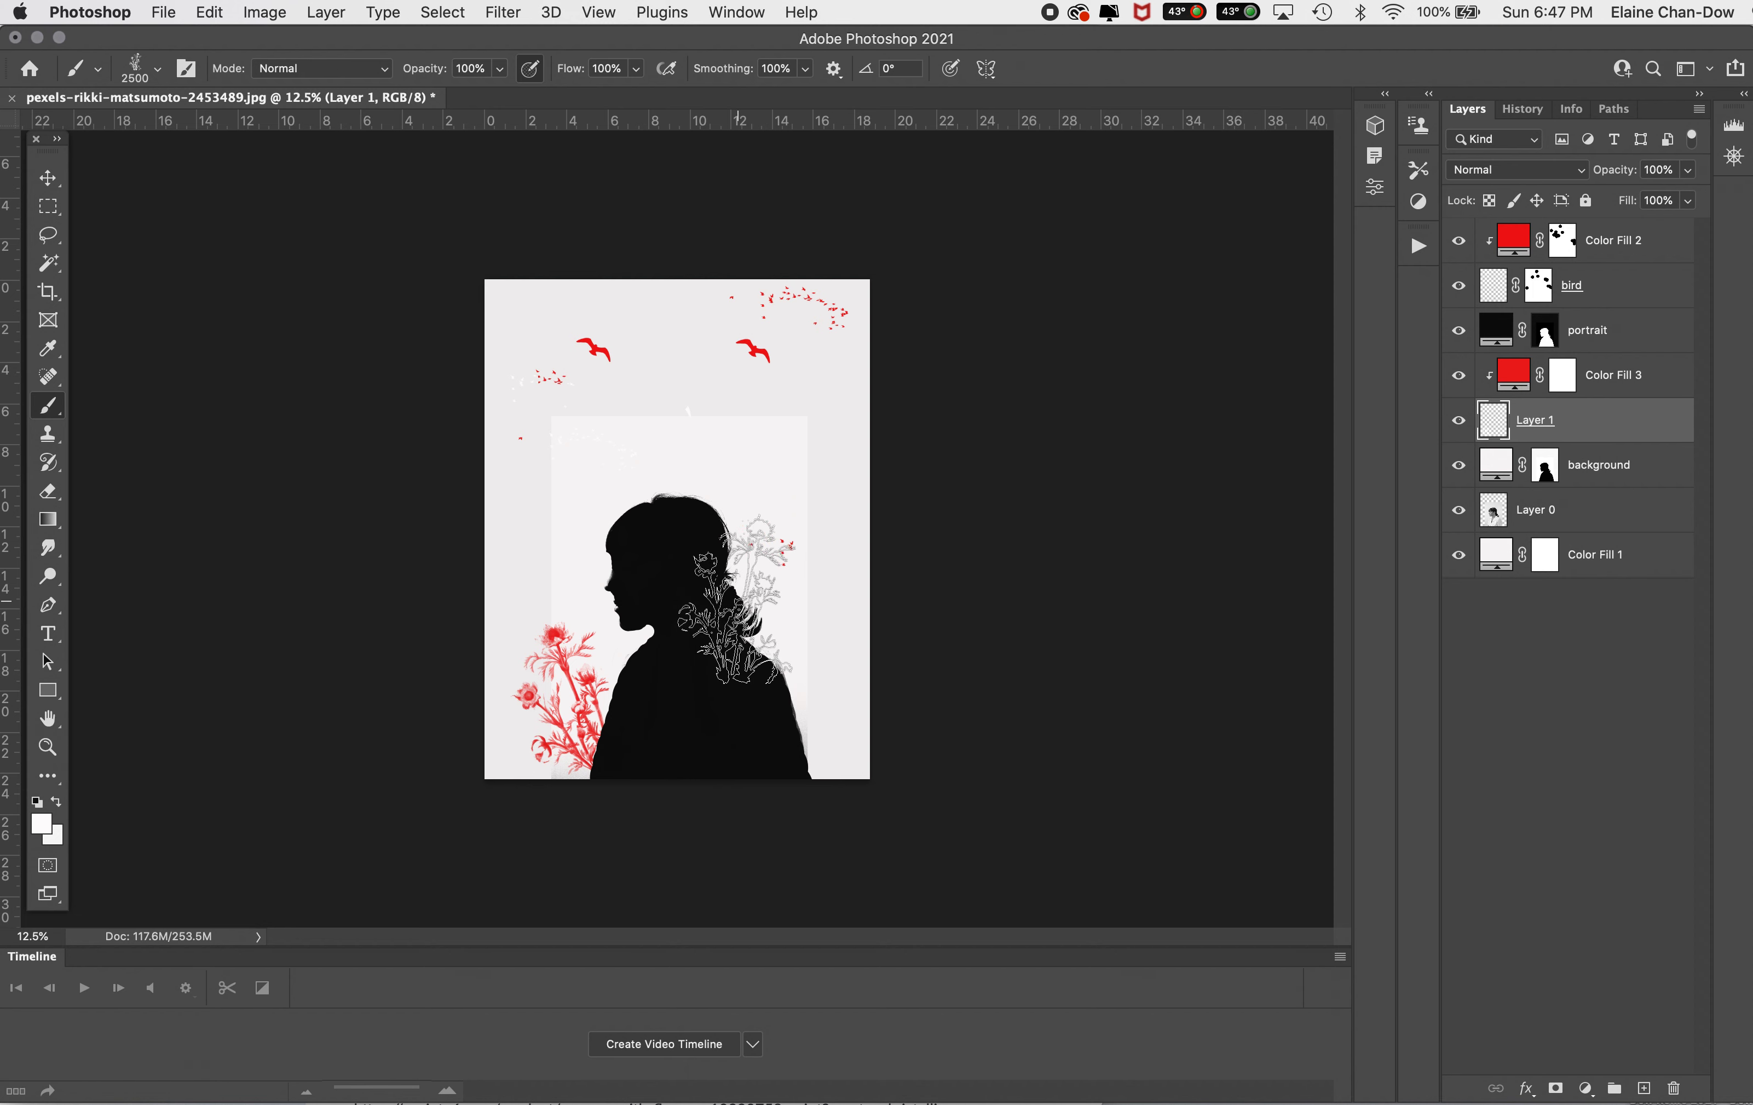
click(737, 600)
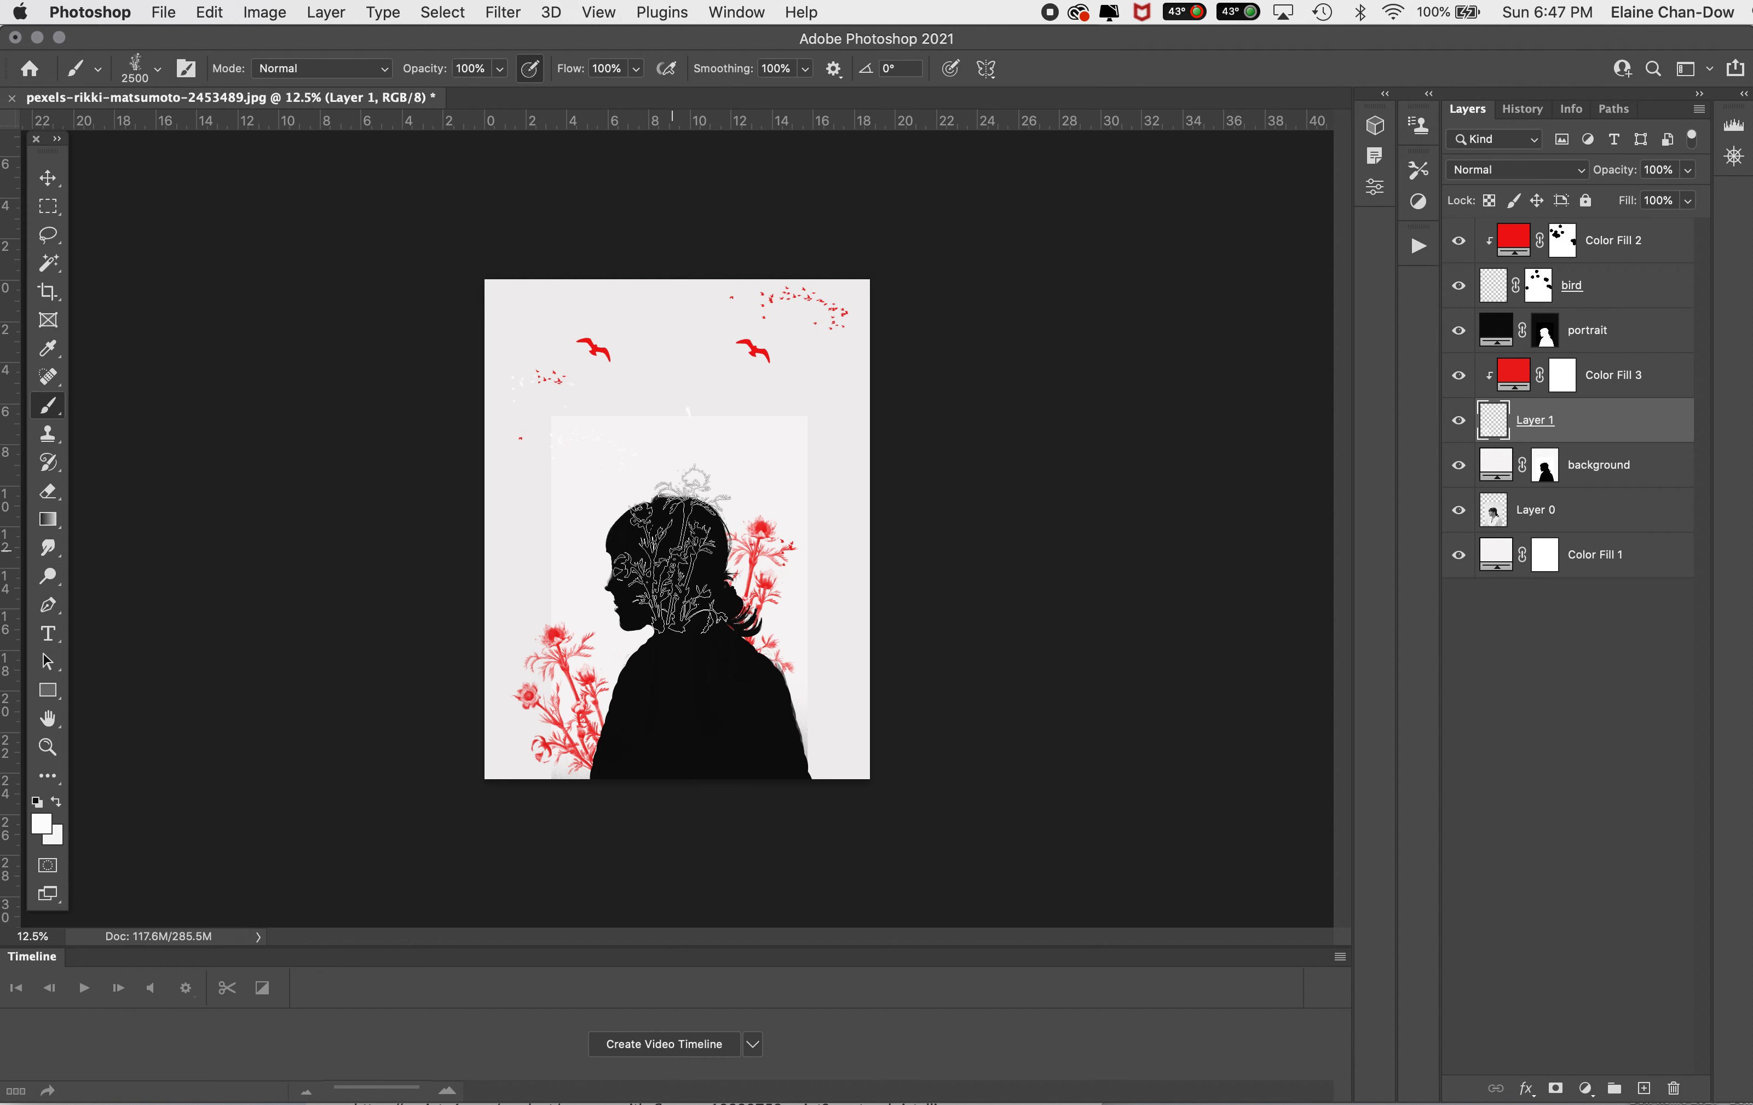
click(796, 754)
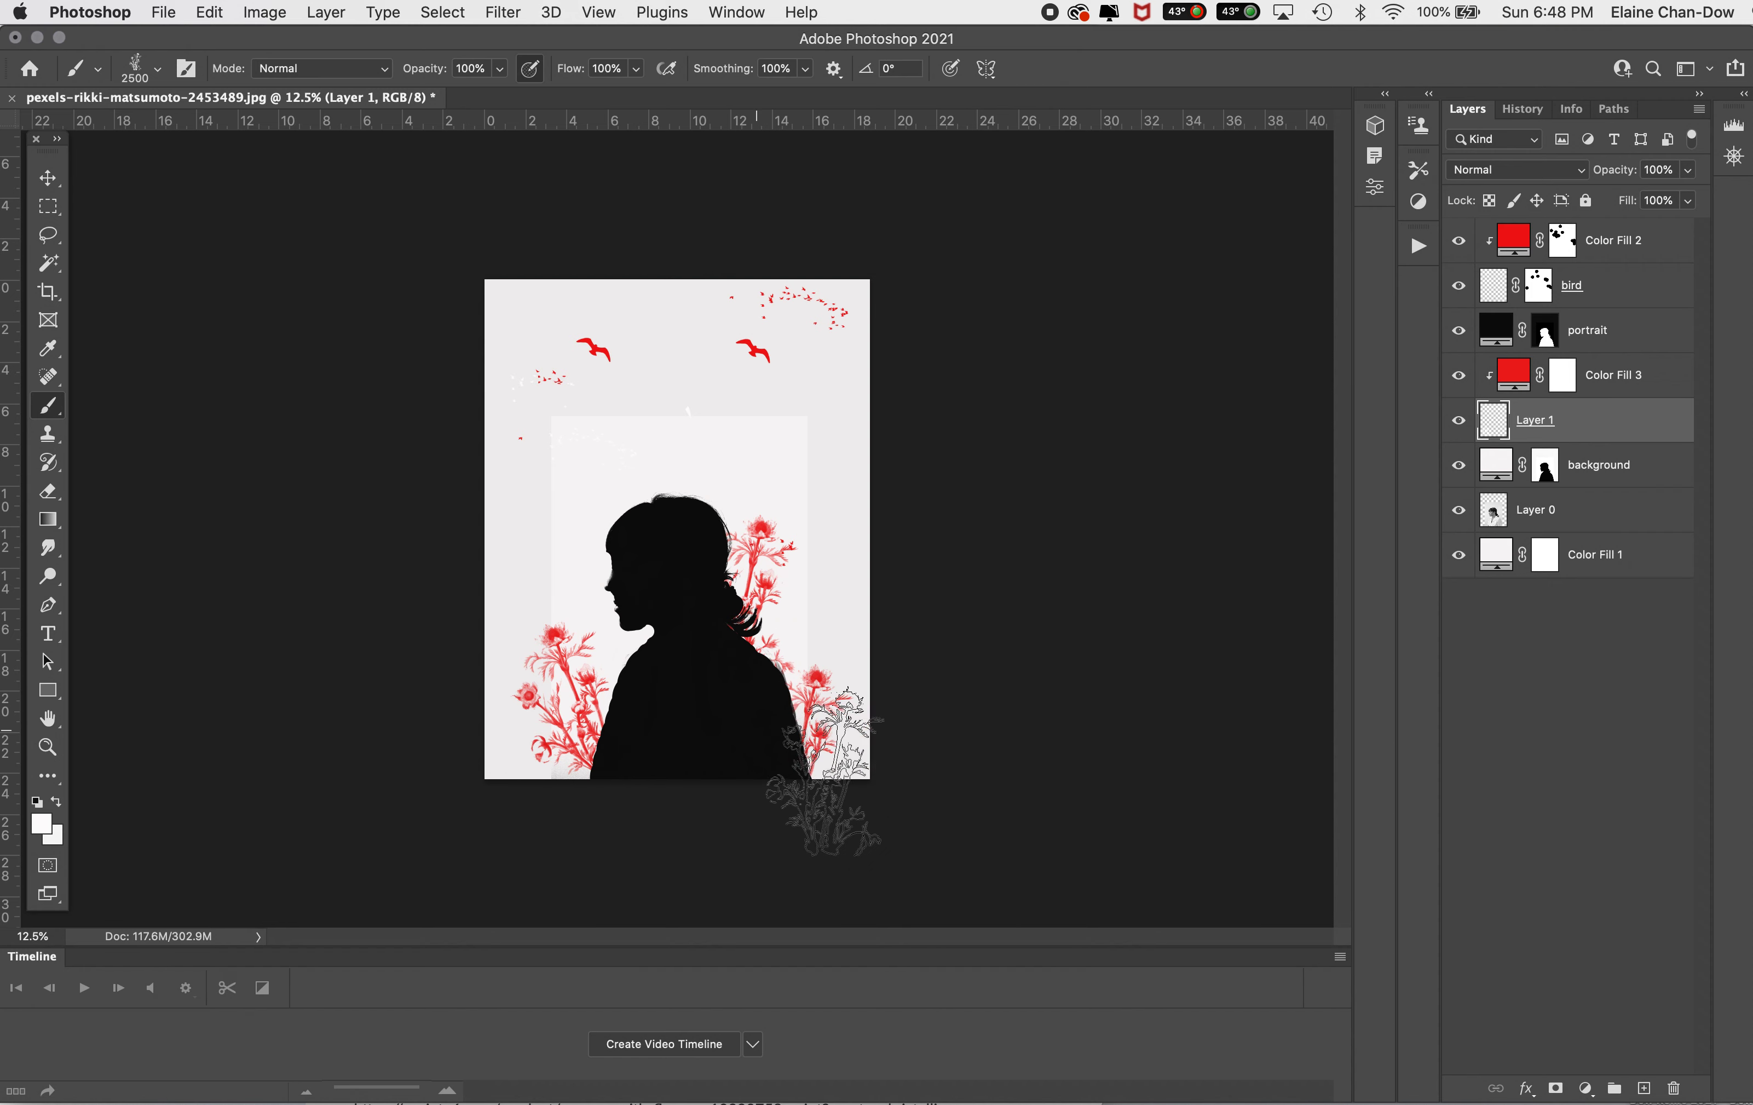
Step: Rotate the flower artwork by 1.99° with Free Transform and return to the Brush tool
key(super+t)
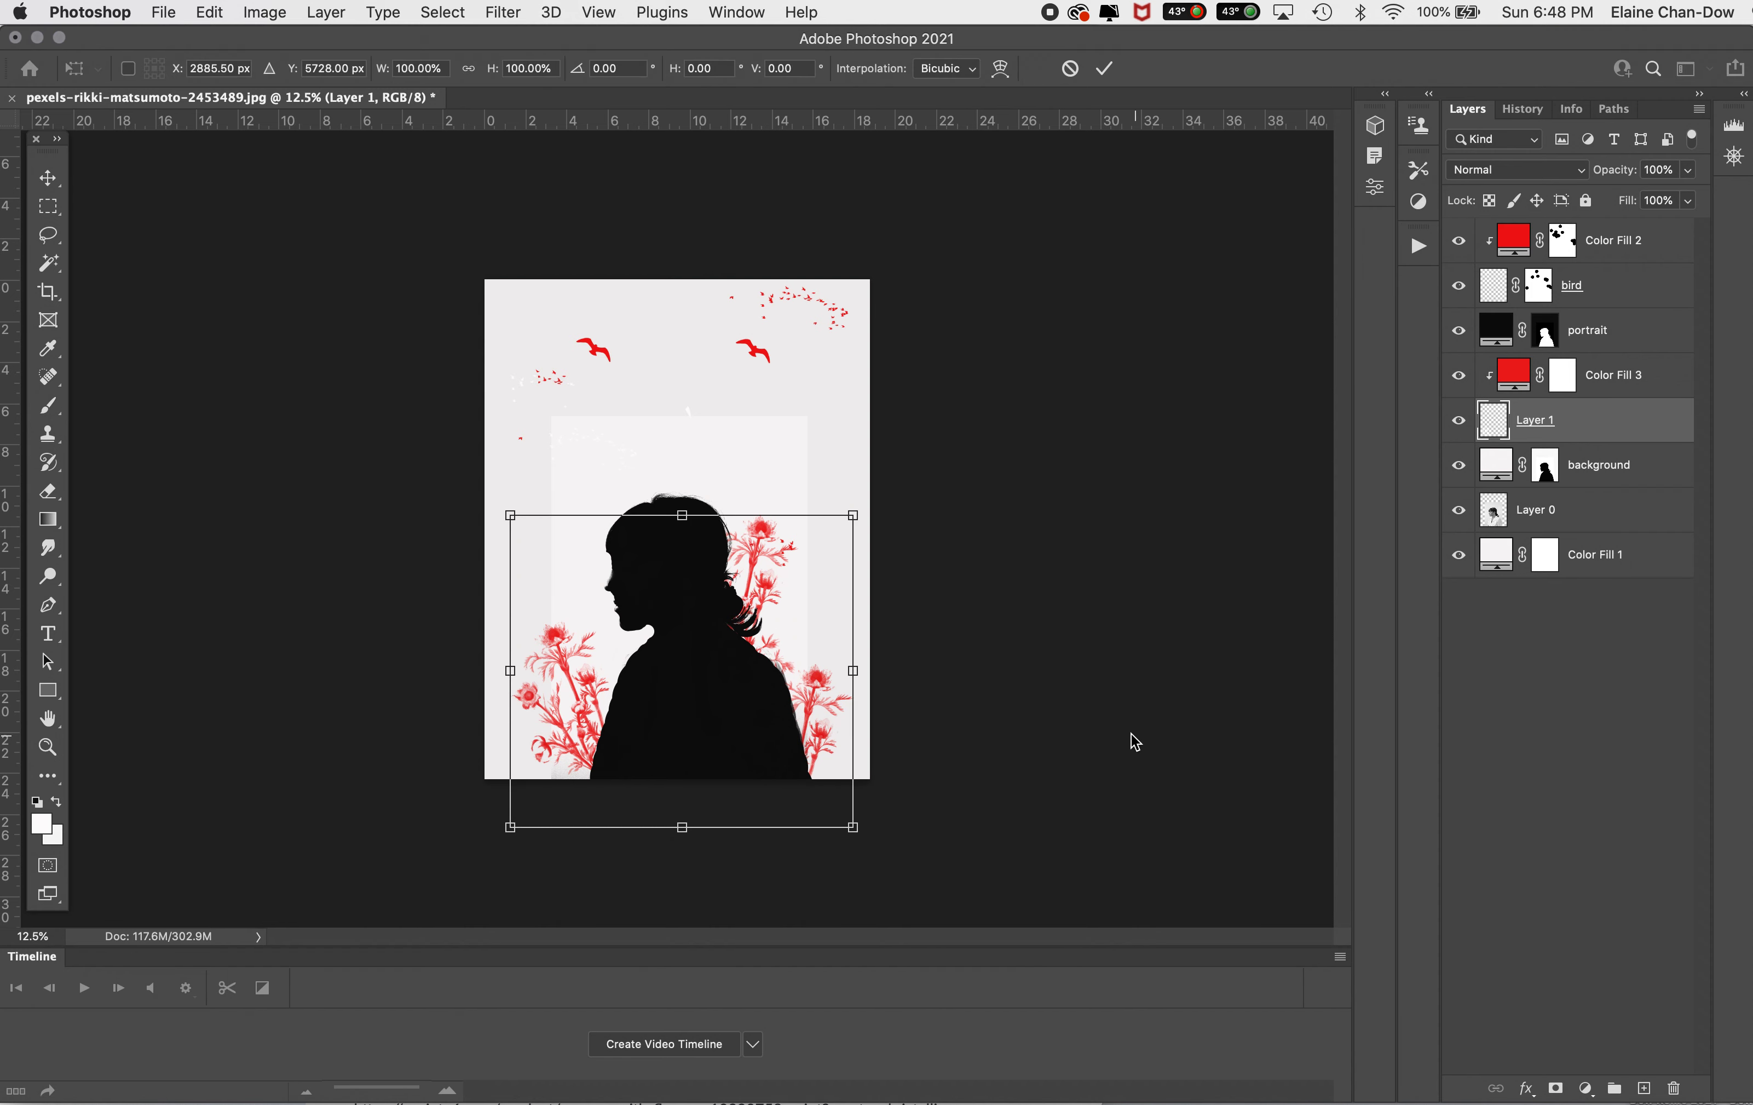
drag(848, 496, 891, 479)
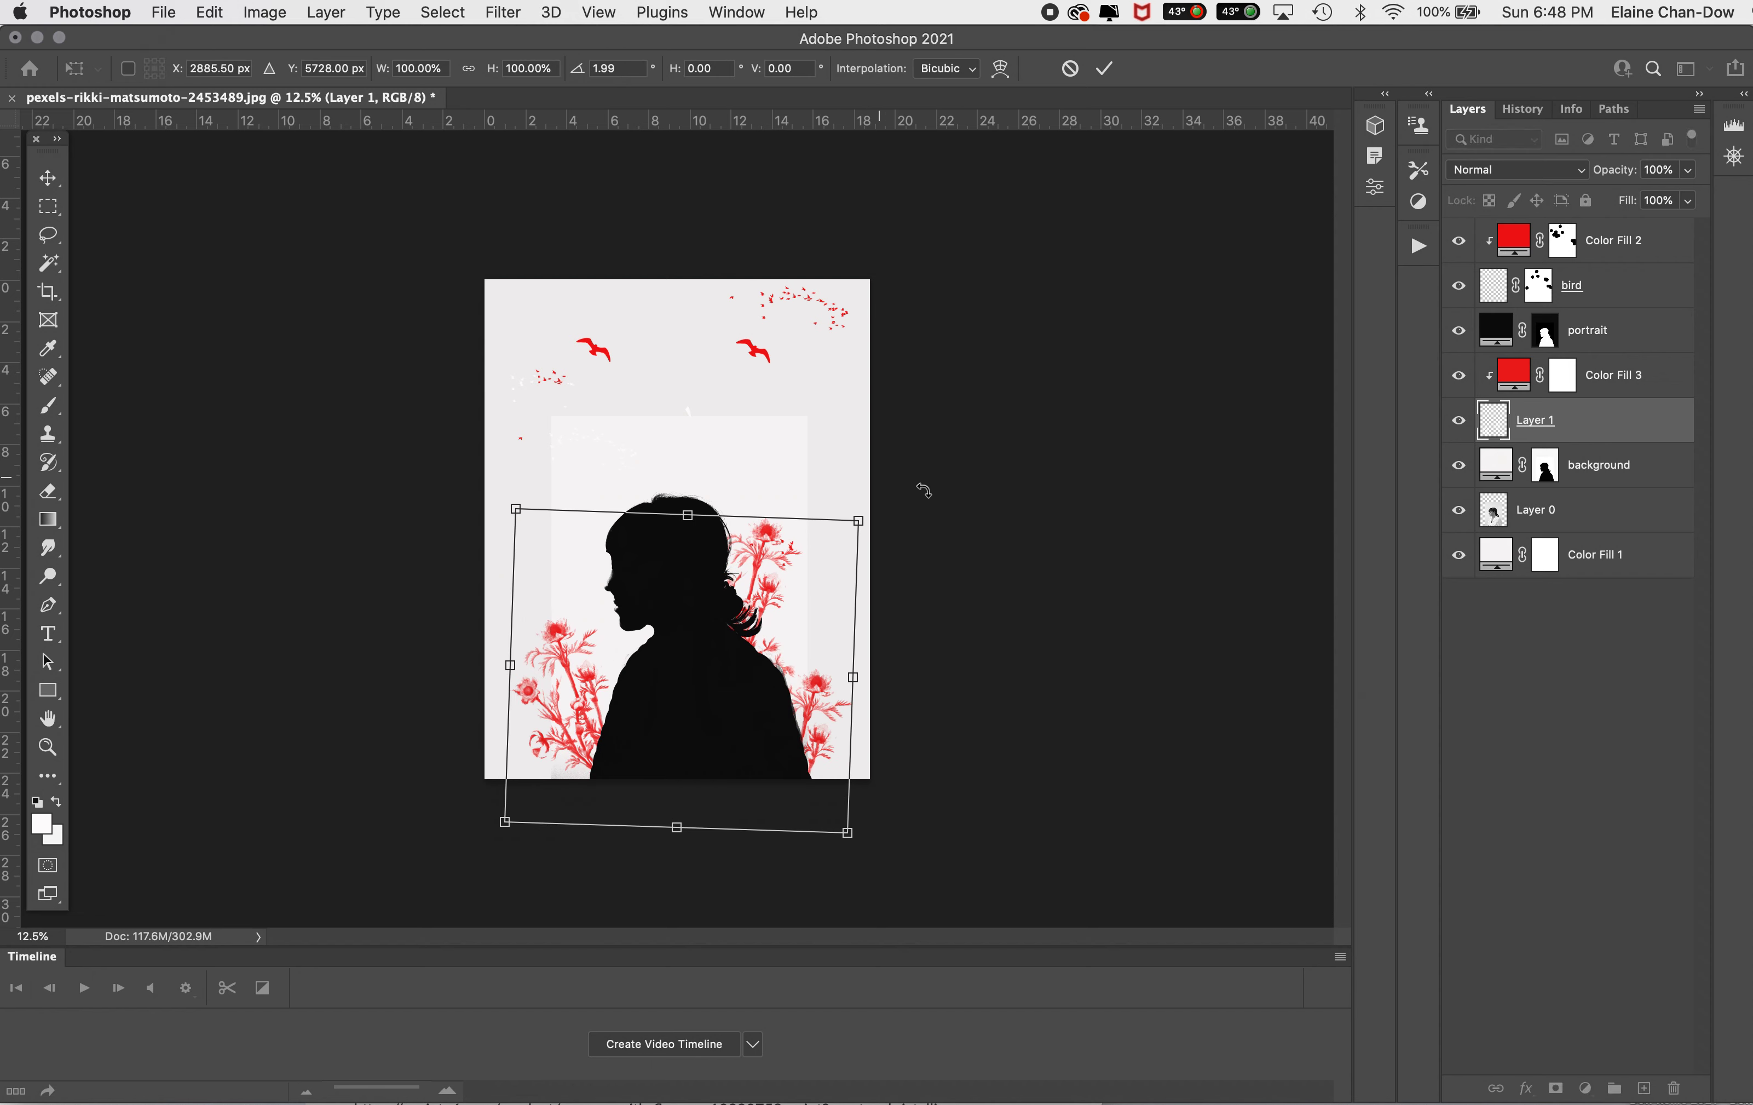
click(1105, 68)
key(b)
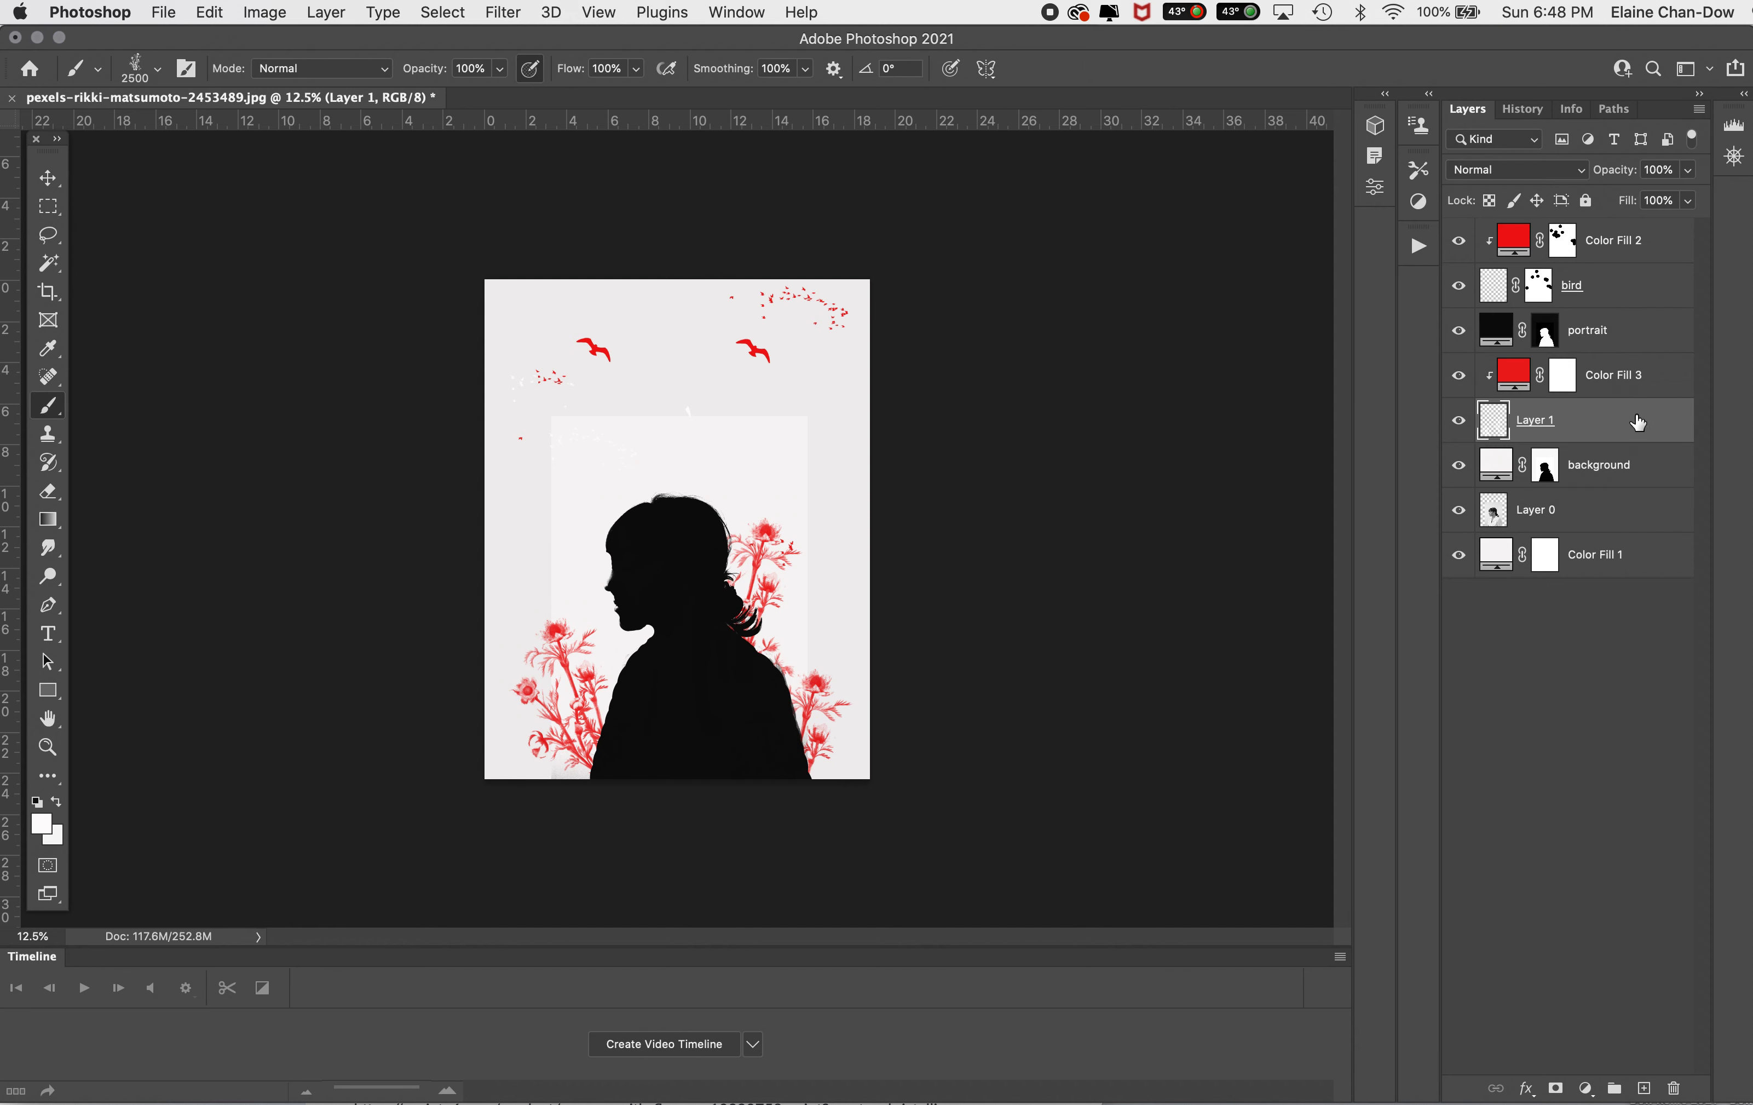
Step: Add a layer mask to Layer 1 and rename the layer flower
click(1556, 1088)
click(1582, 430)
double_click(1582, 430)
text(fl)
key(Return)
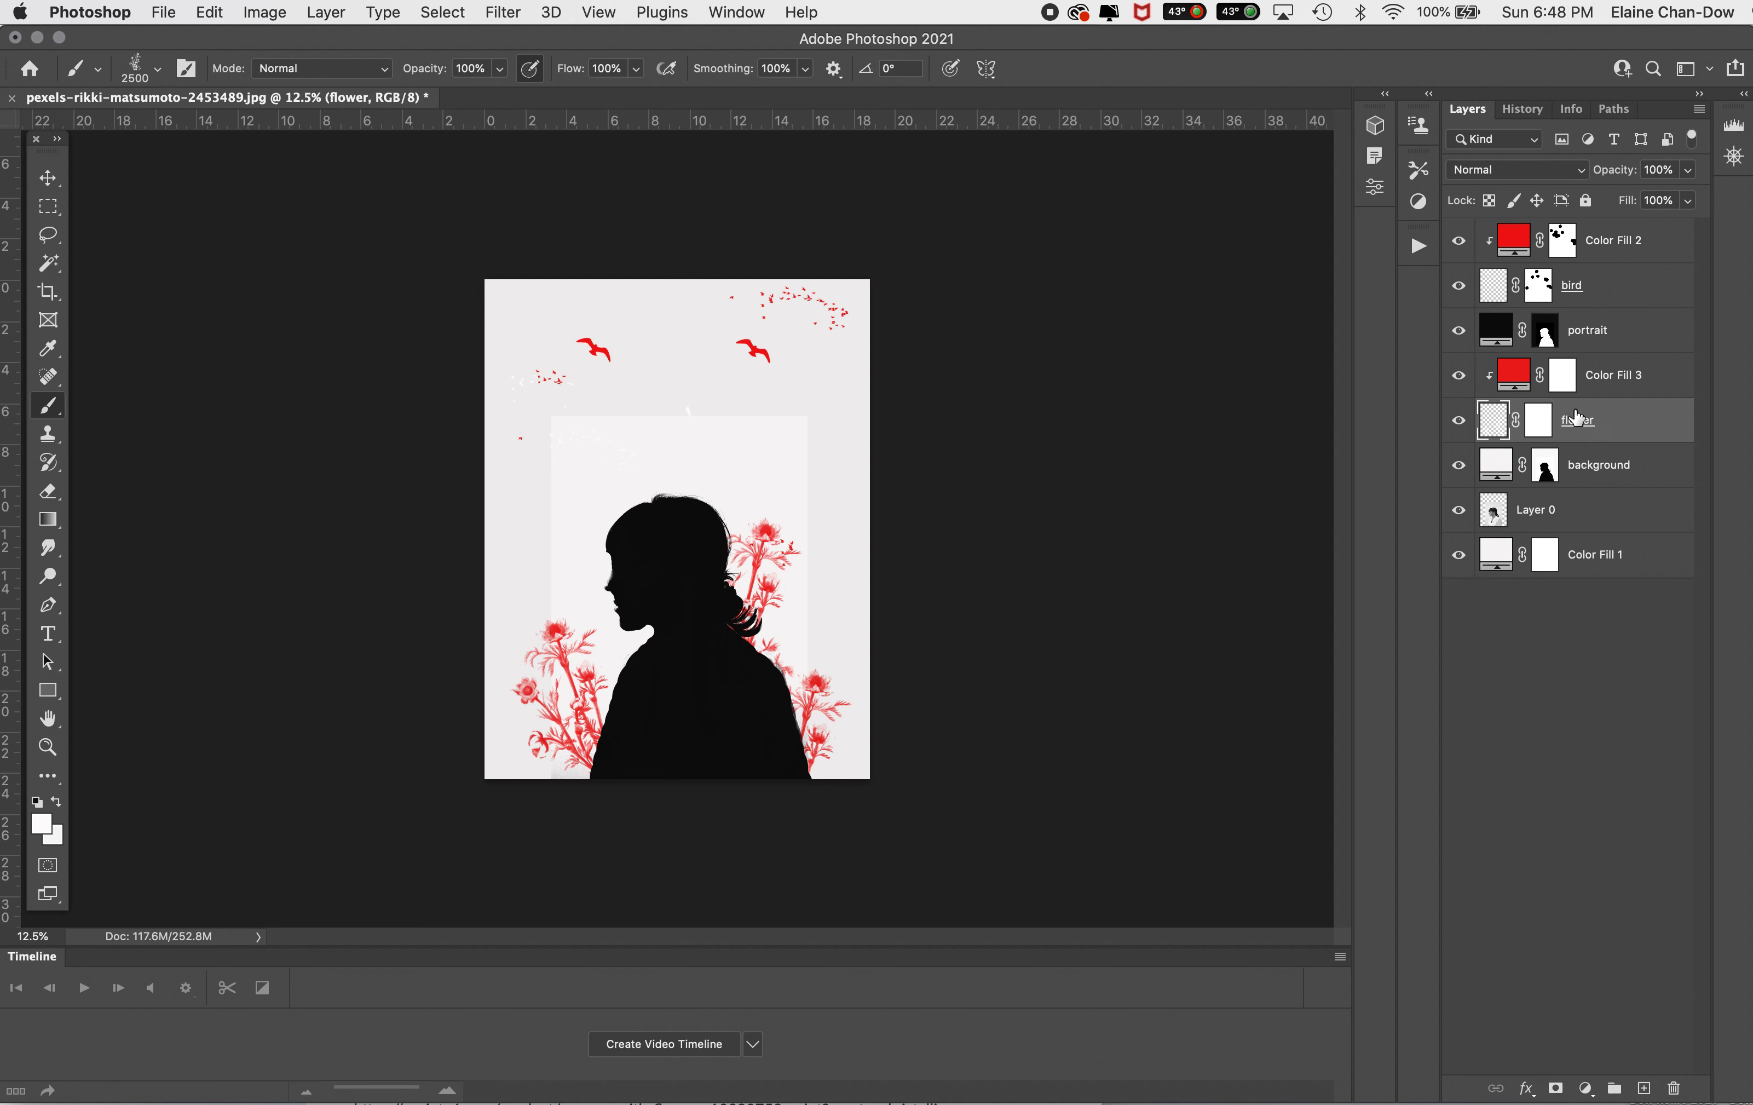
Step: Paint black with an 800 px hard round brush on the flower layer's mask over the upper bloom beside the lower back
click(1548, 427)
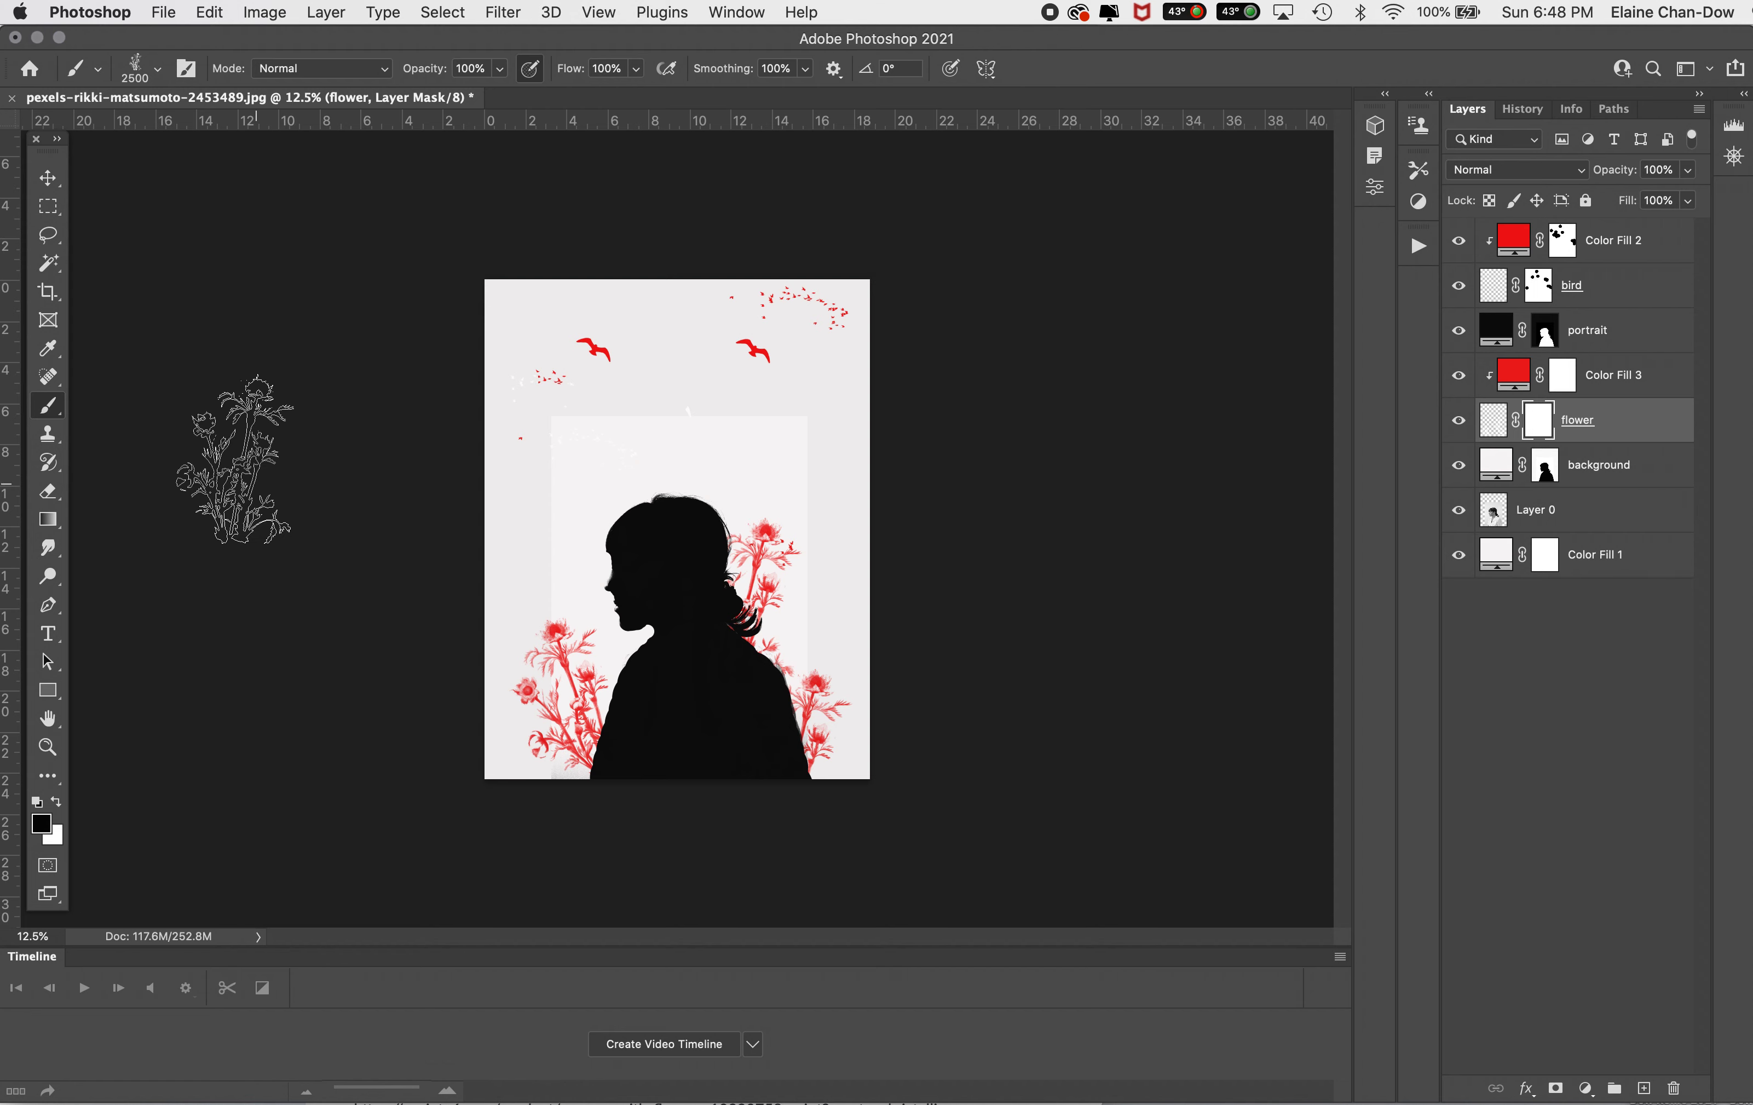
click(138, 68)
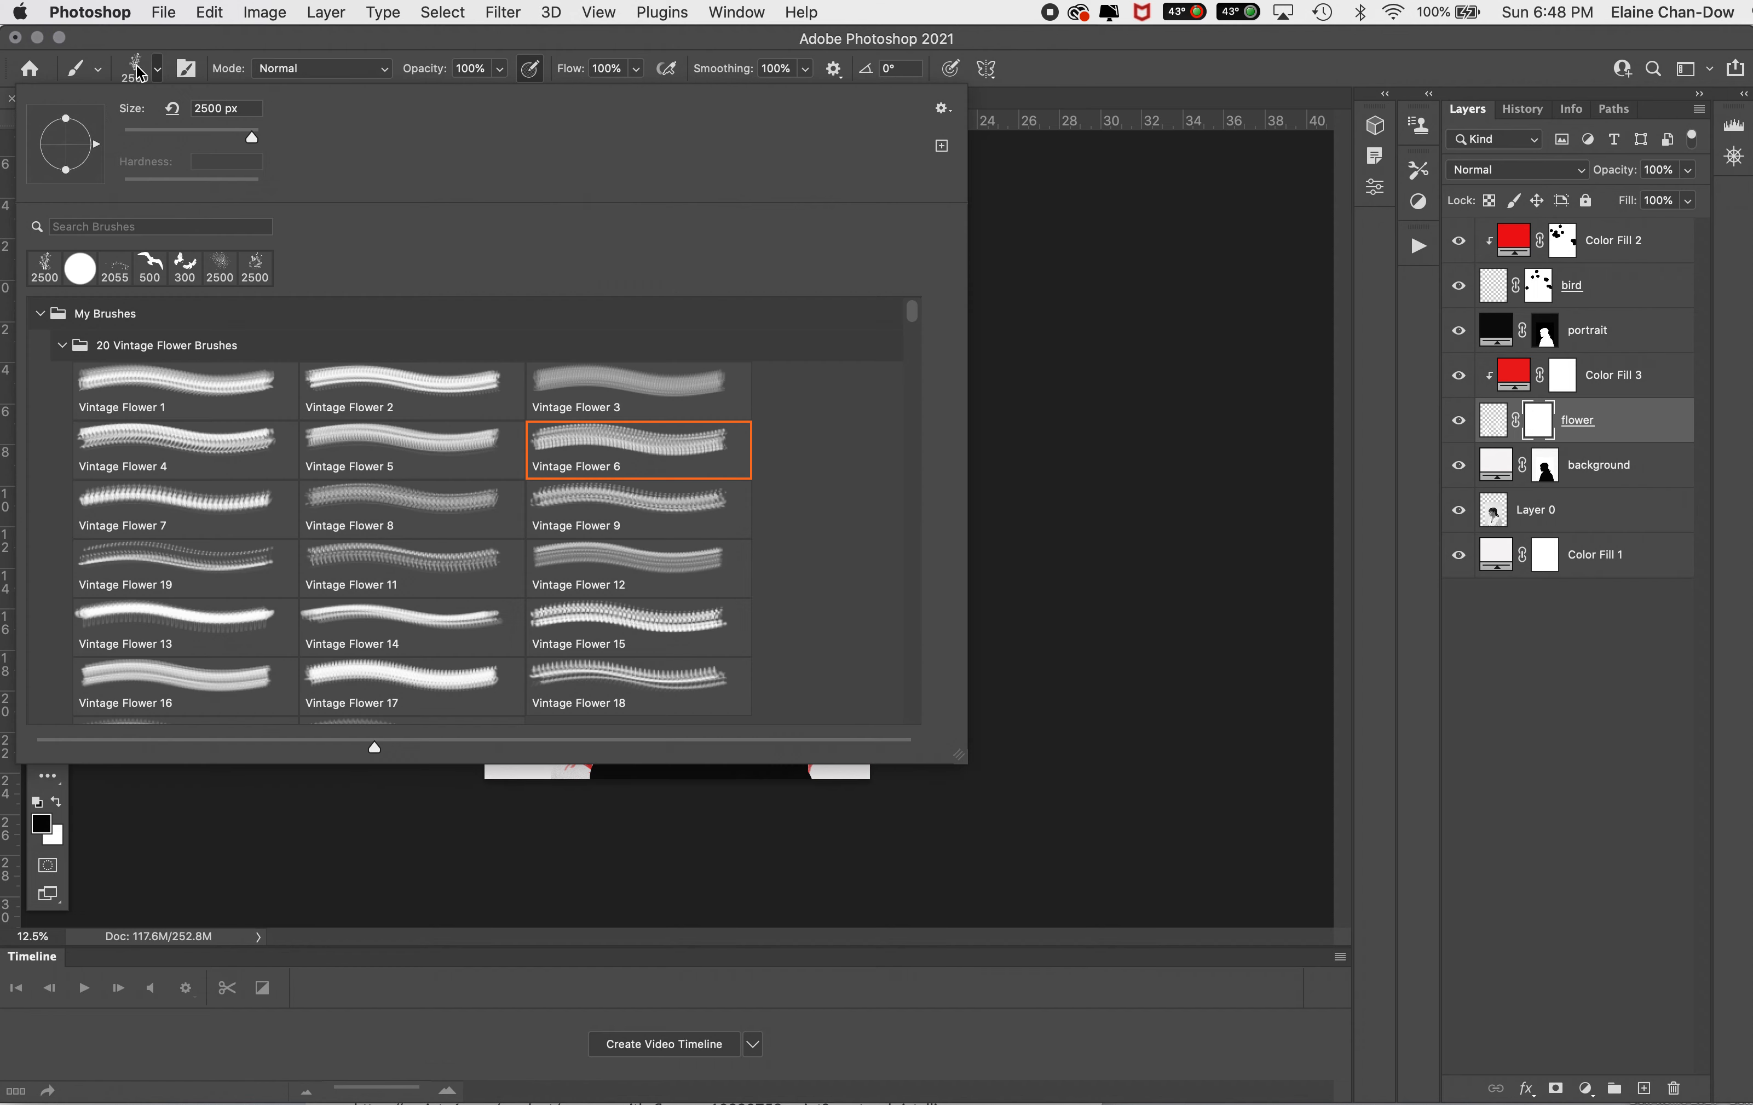
click(40, 314)
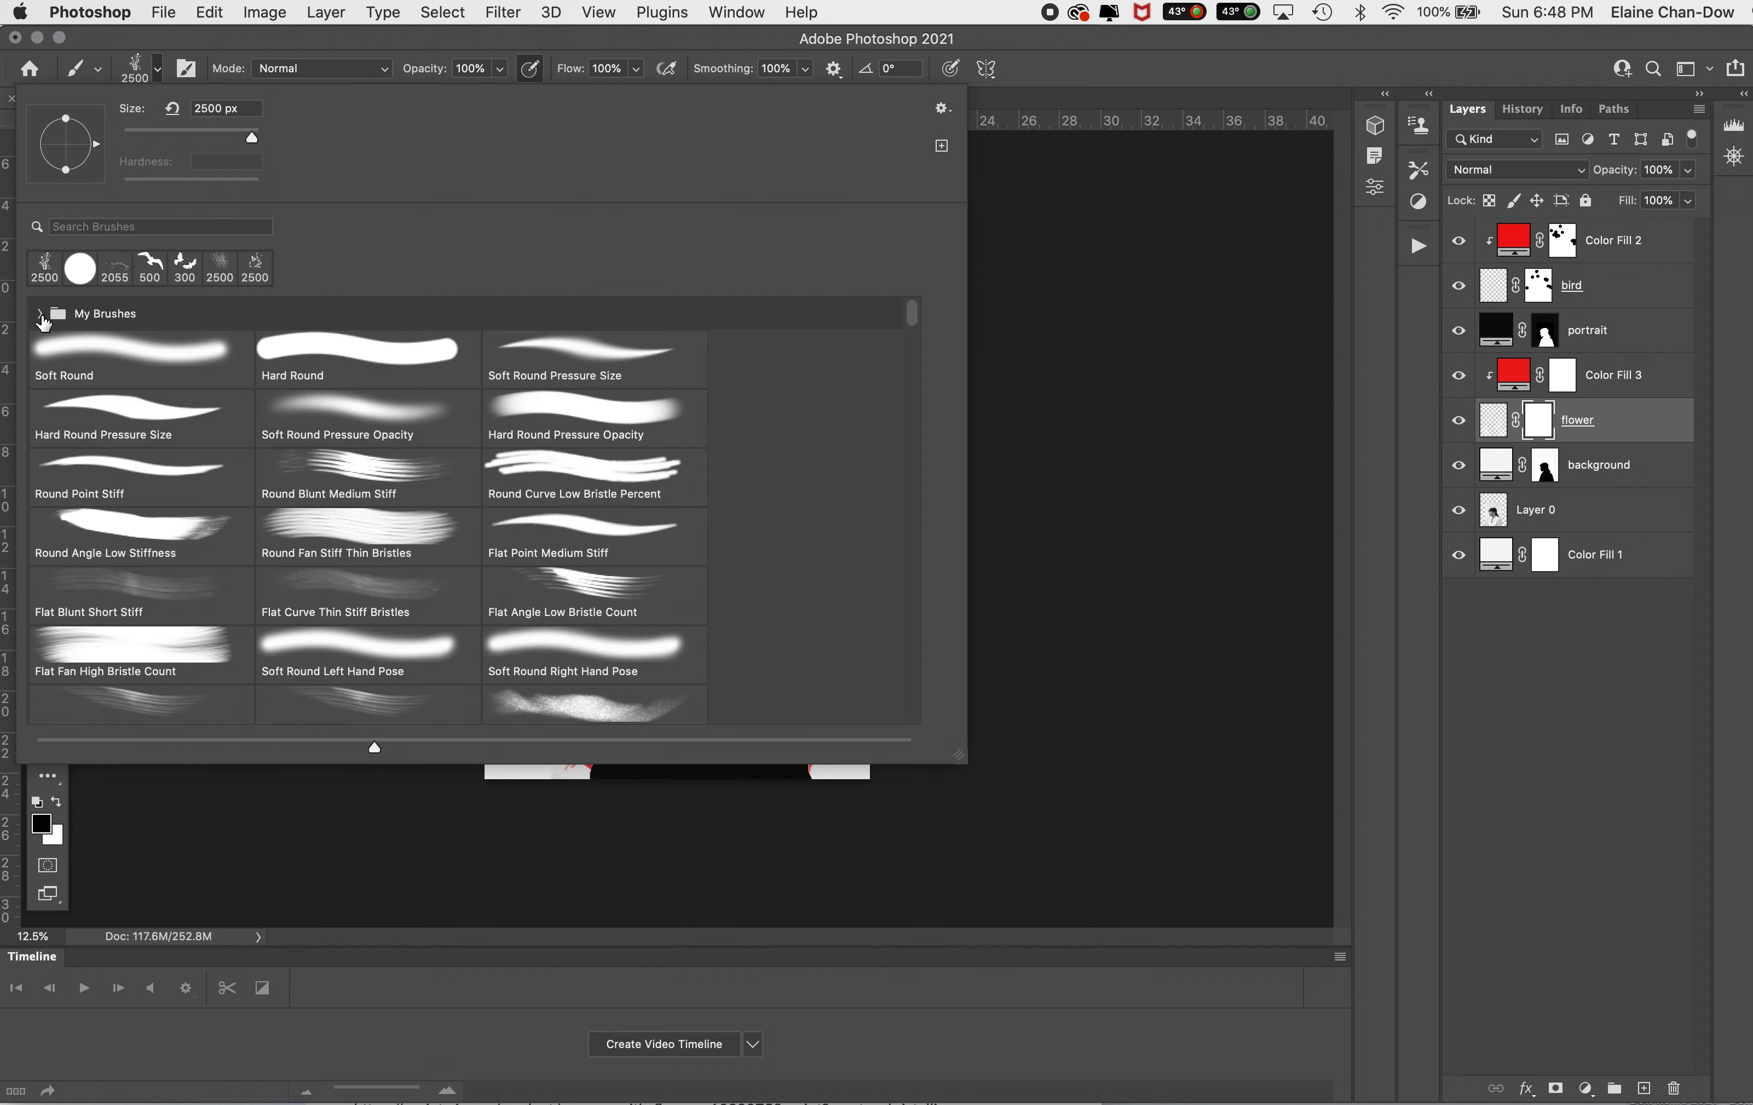
click(71, 270)
click(1157, 68)
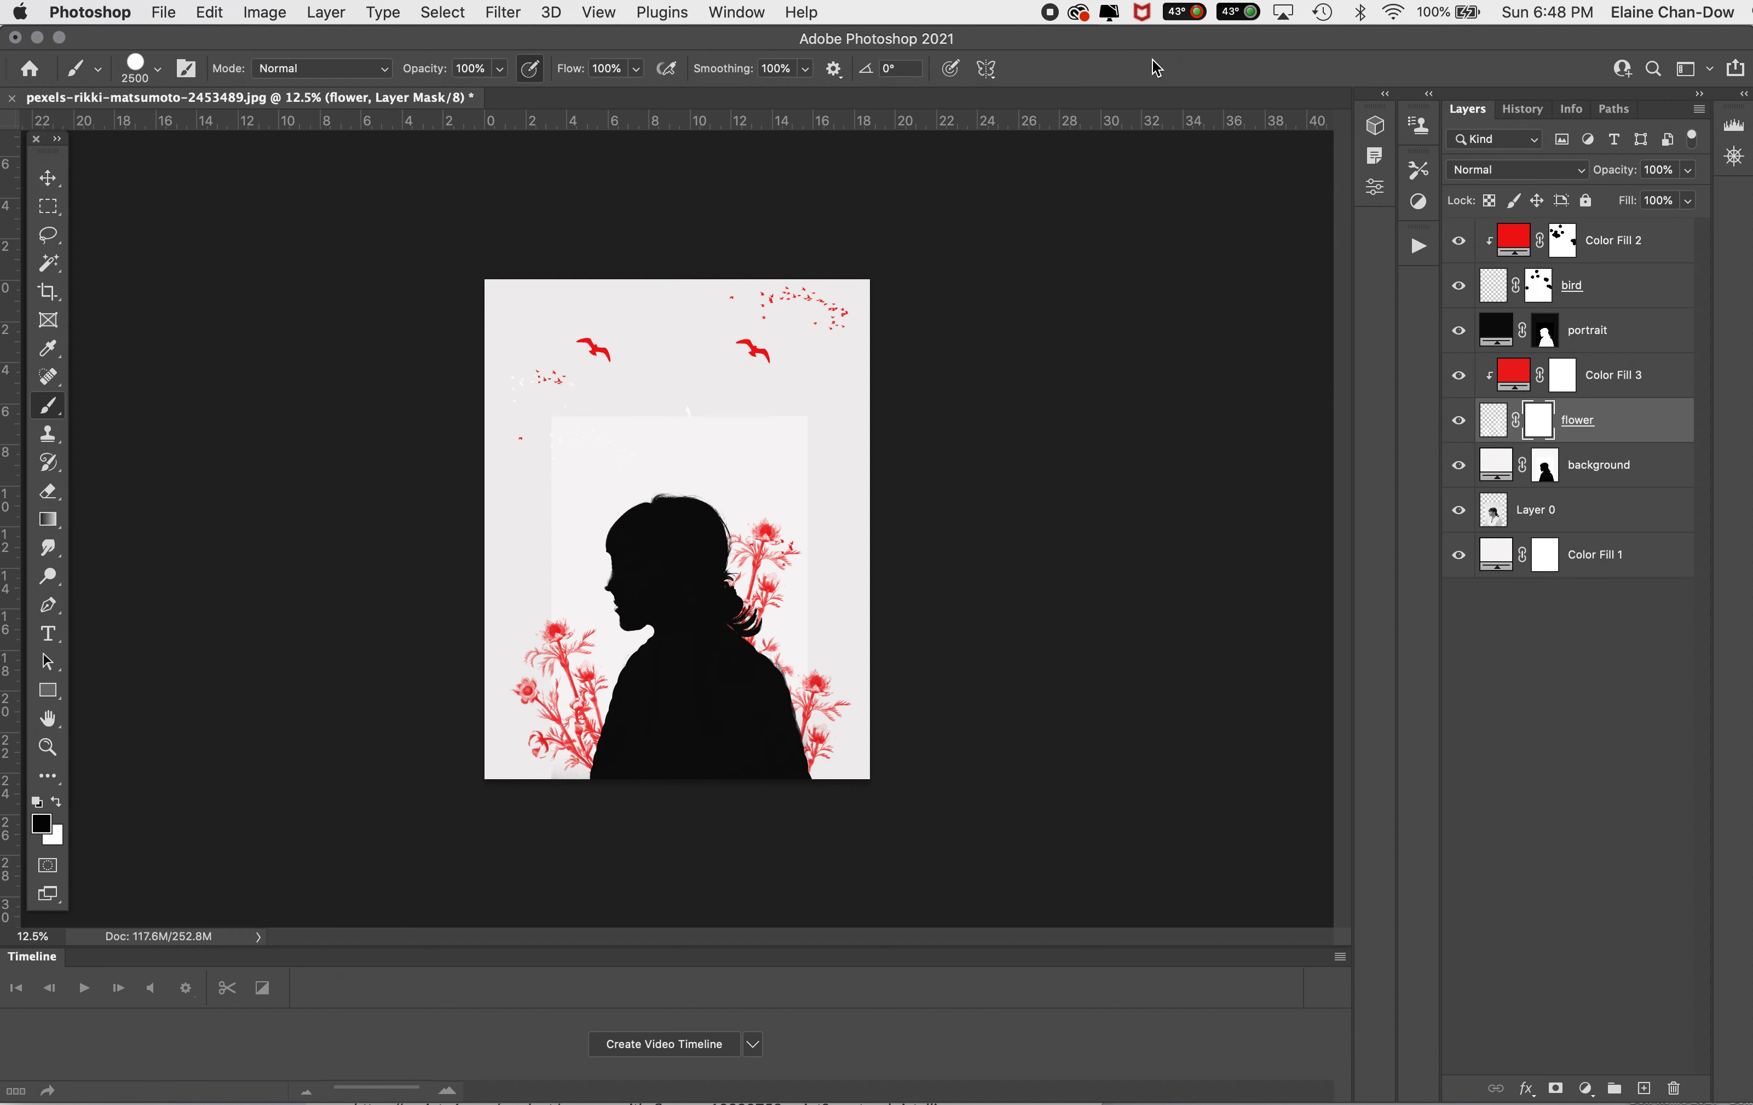
key(bracketleft)
key(bracketleft)
key(bracketleft)
key(bracketleft)
key(bracketleft)
key(bracketleft)
key(bracketleft)
key(bracketleft)
key(bracketleft)
key(bracketleft)
key(bracketleft)
mouse_move(820, 687)
mouse_down()
mouse_move(849, 703)
mouse_move(798, 712)
mouse_up()
click(788, 718)
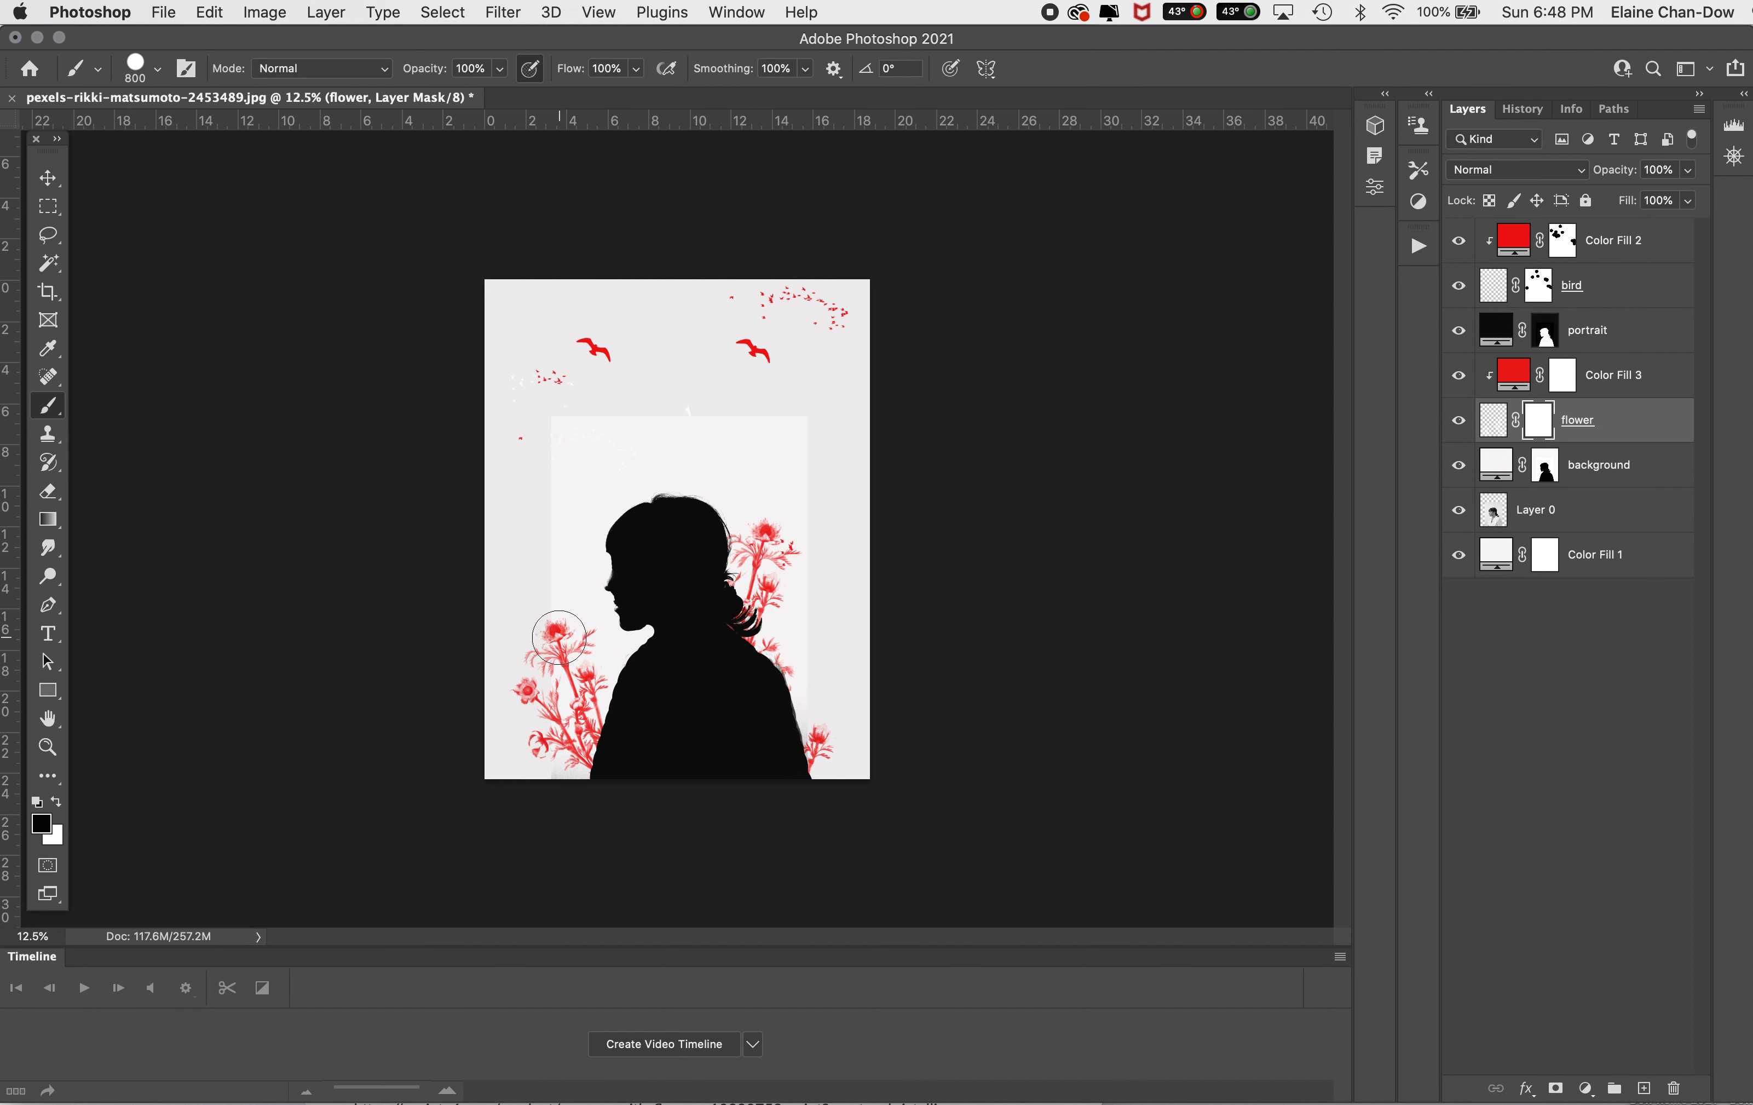
Step: Mask out the topmost bloom of the flowers in front of the silhouette and reduce the brush size to 200 px
drag(550, 627, 570, 692)
key([)
key([)
key([)
key([)
key([)
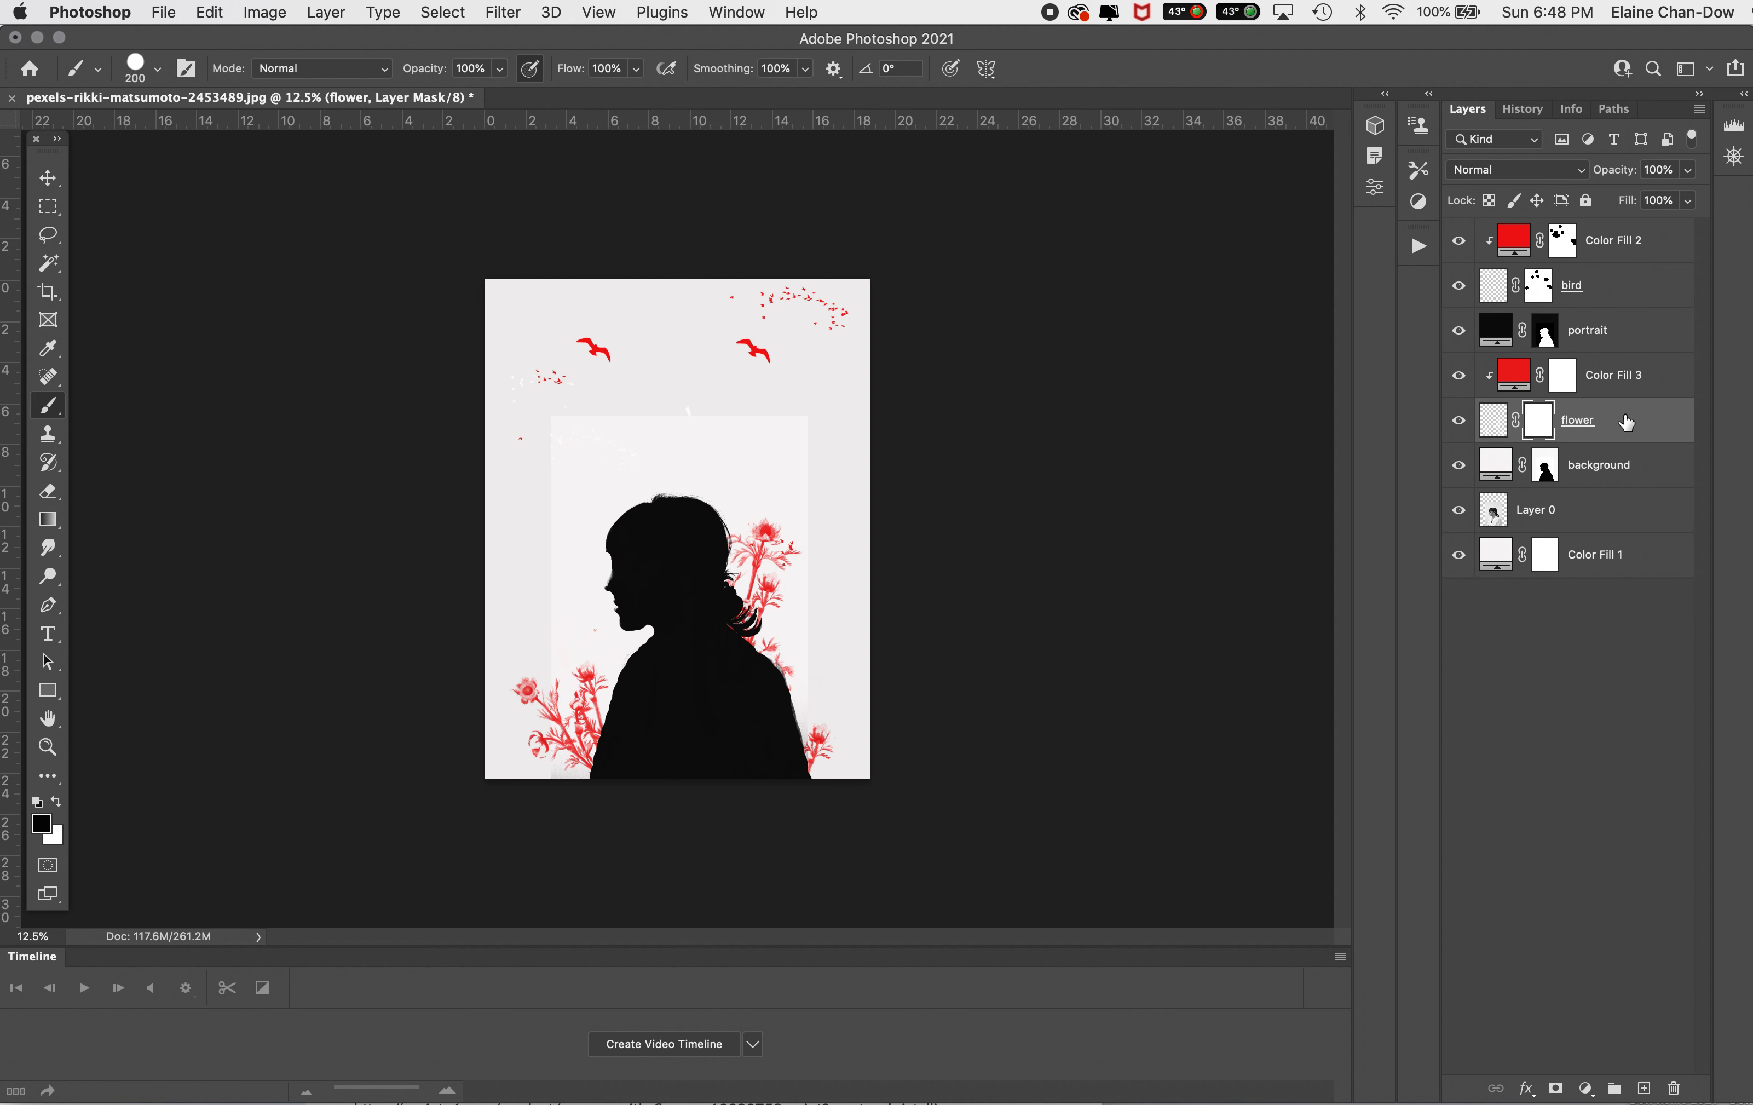
Step: Add a new layer above the portrait layer and clip it to the portrait
click(1620, 331)
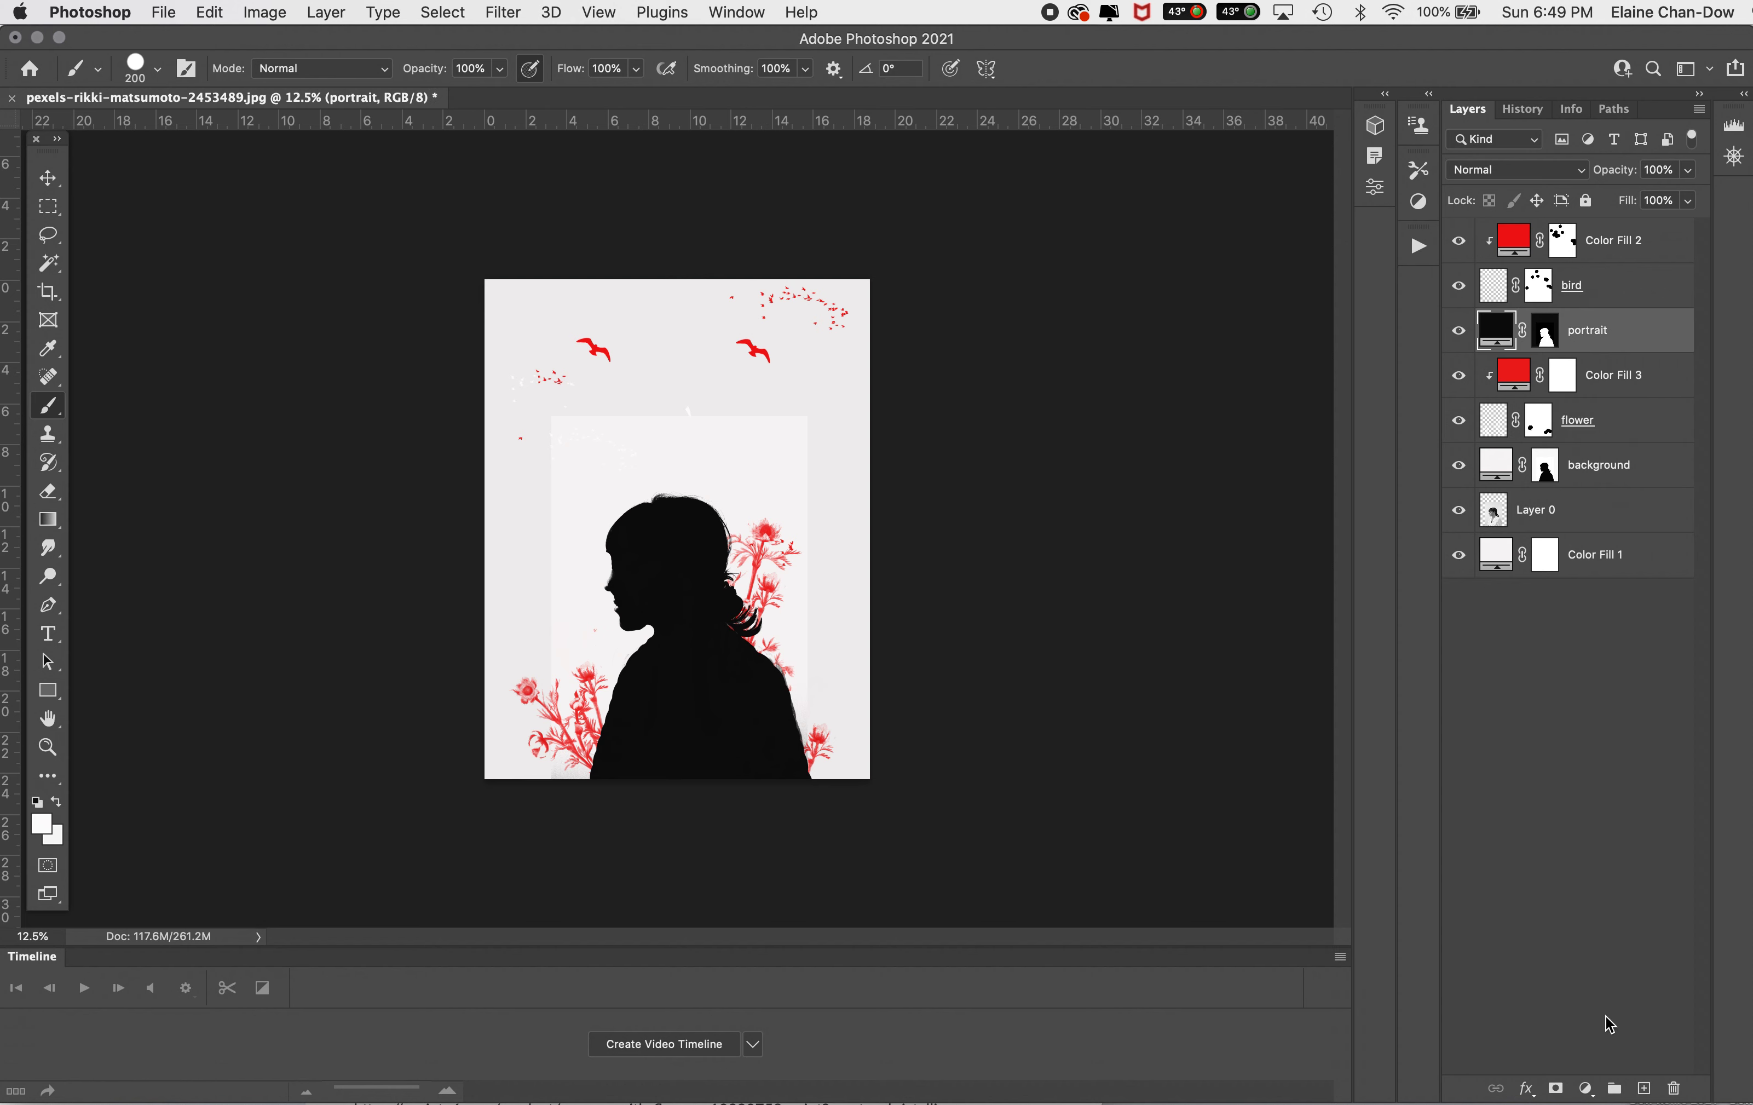
click(1646, 1090)
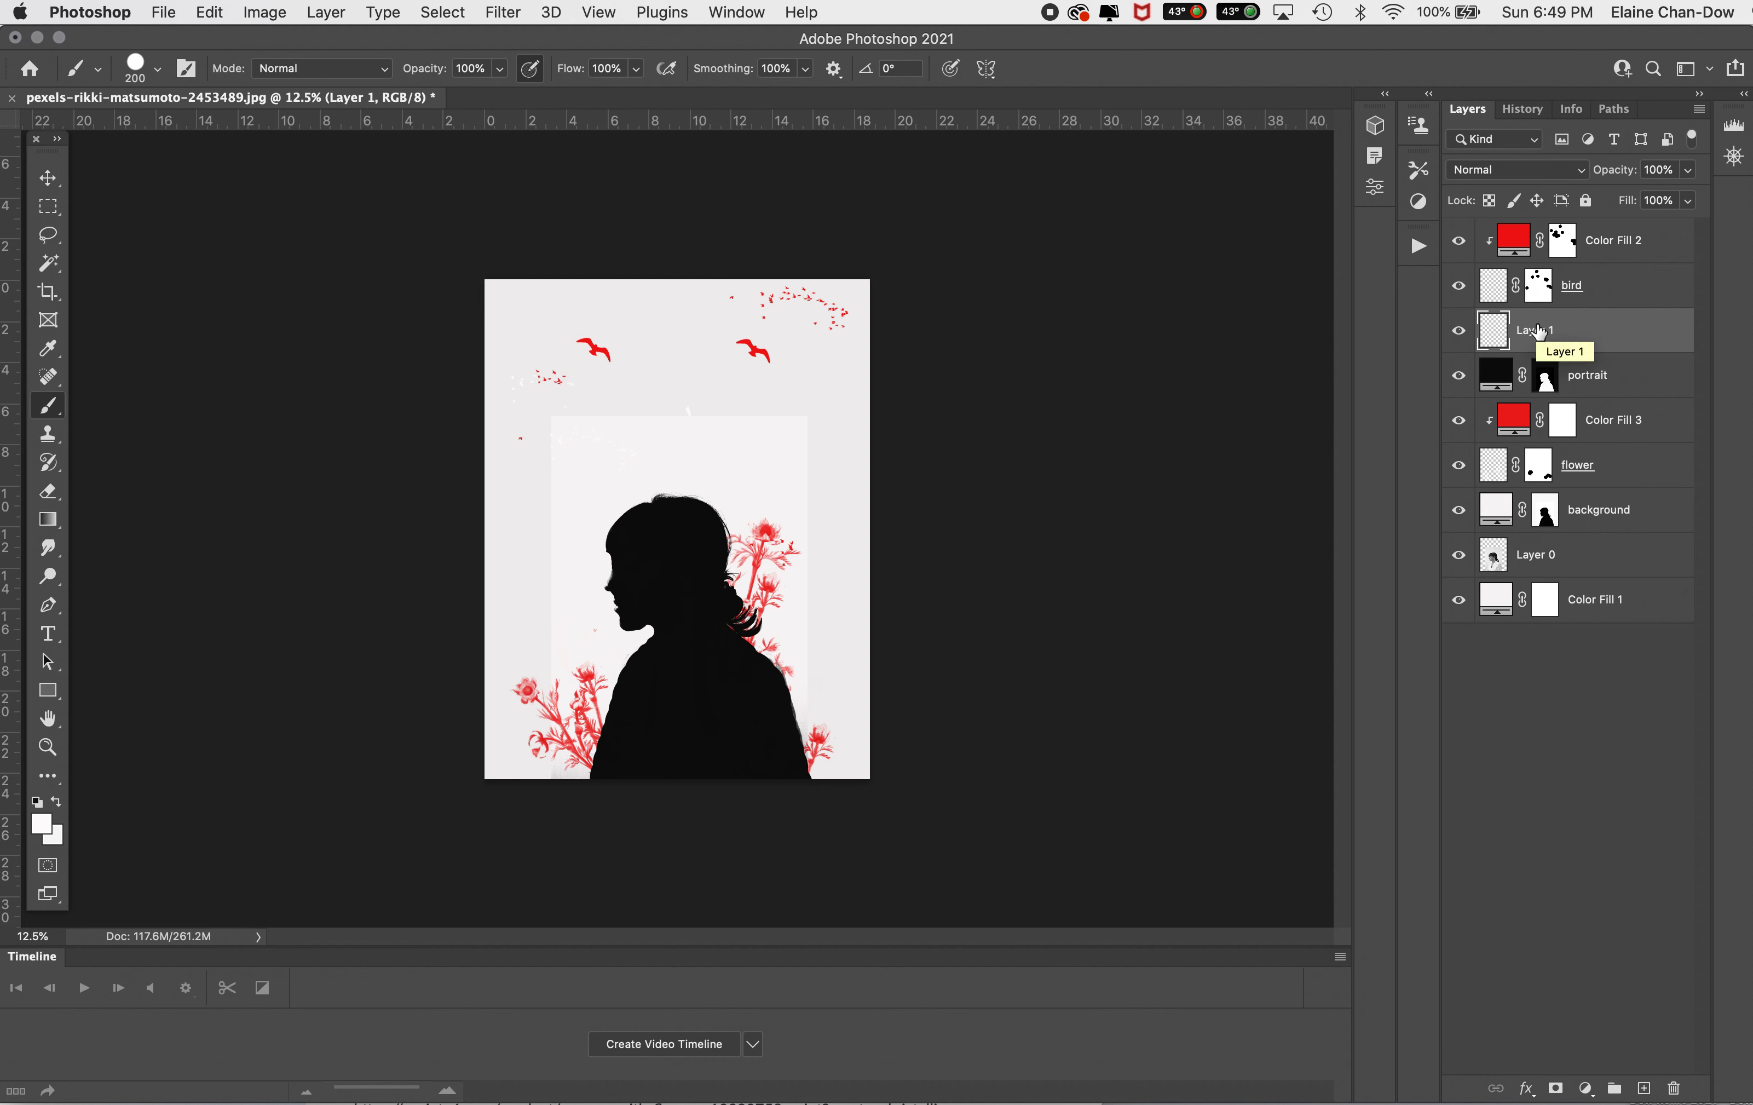
key(super+alt+g)
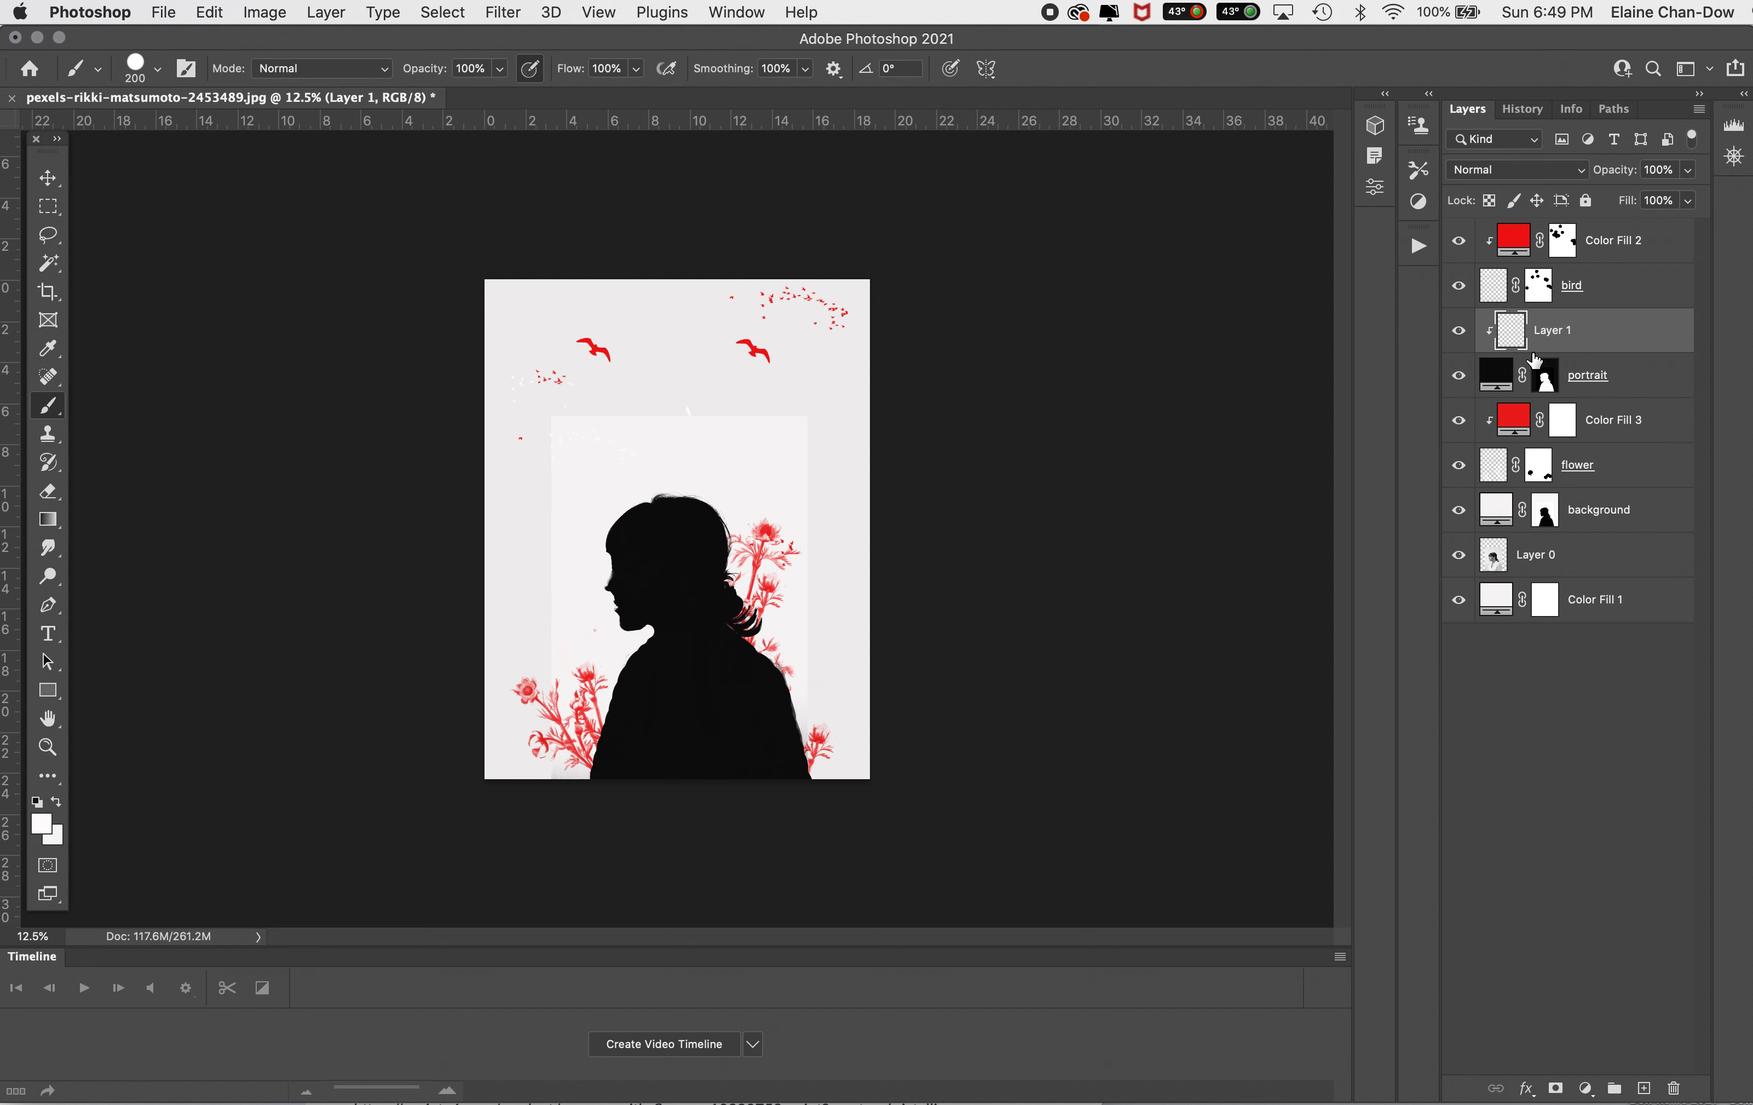
Step: Stamp a white Vintage Flower 13 brush at 2500 px on the silhouette's torso
click(135, 67)
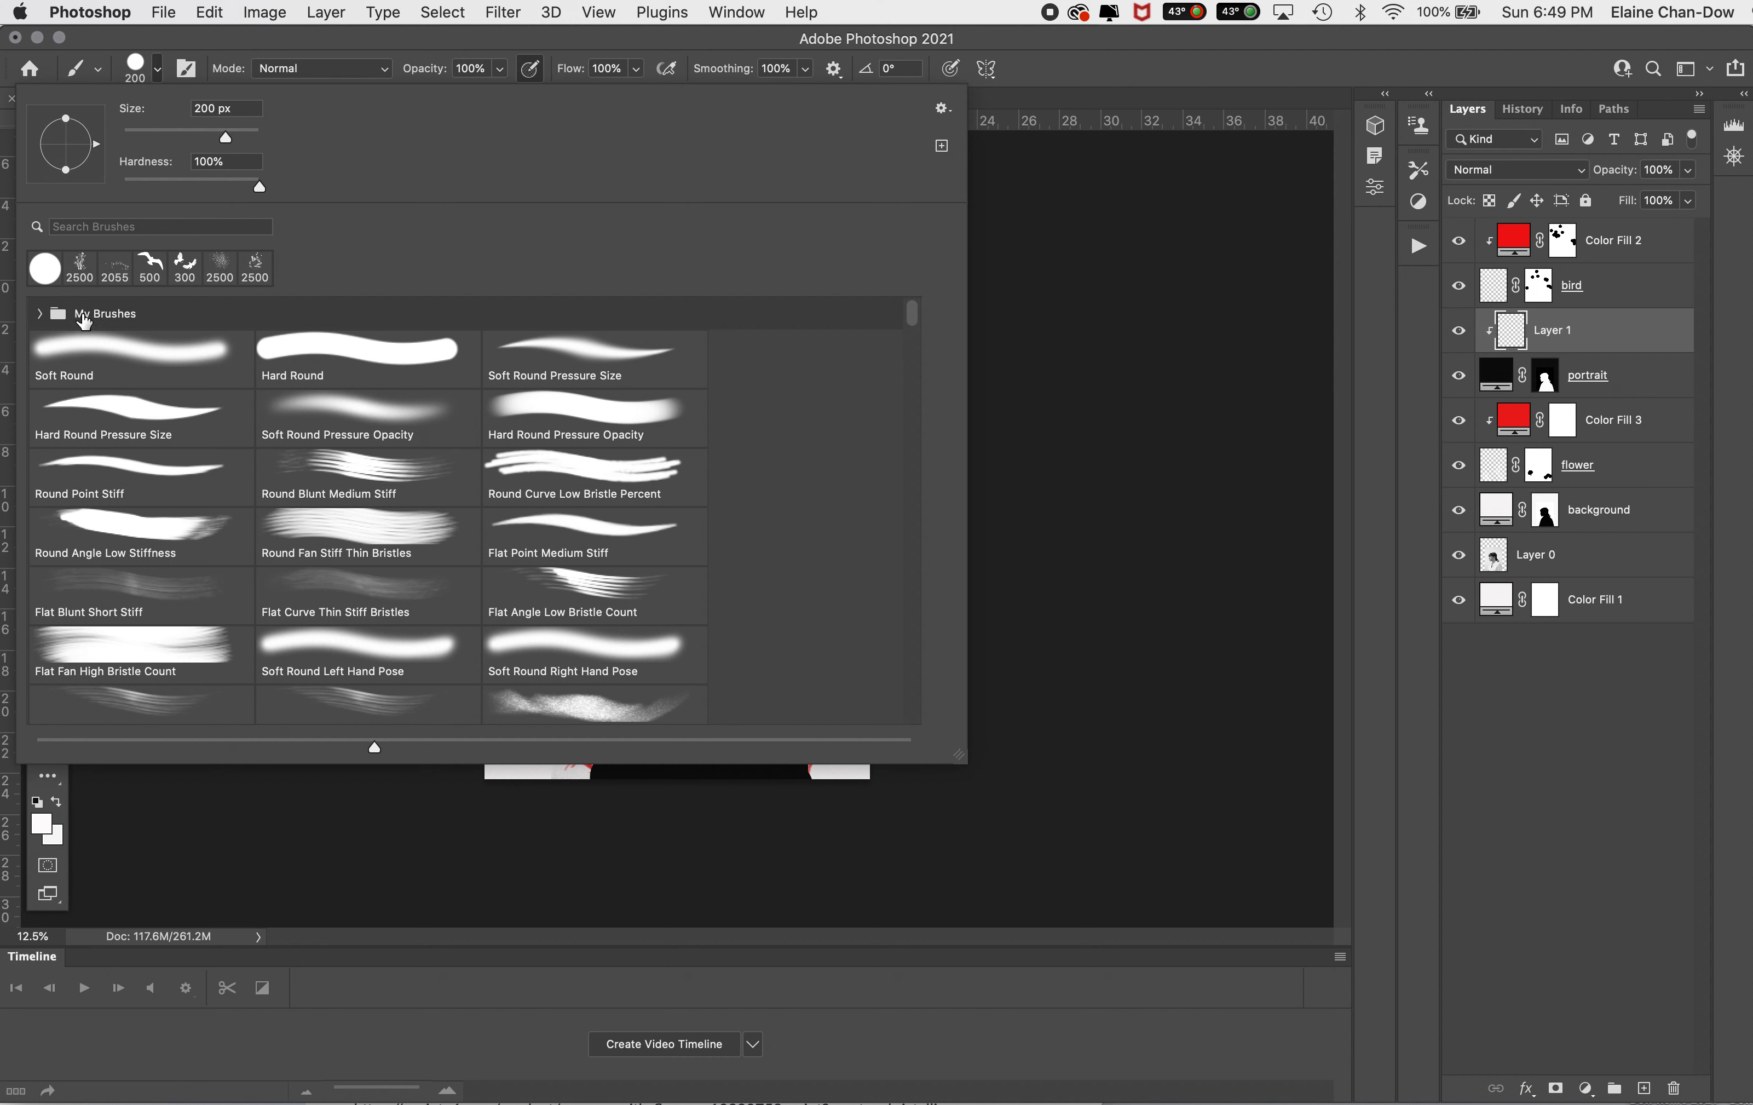
click(40, 315)
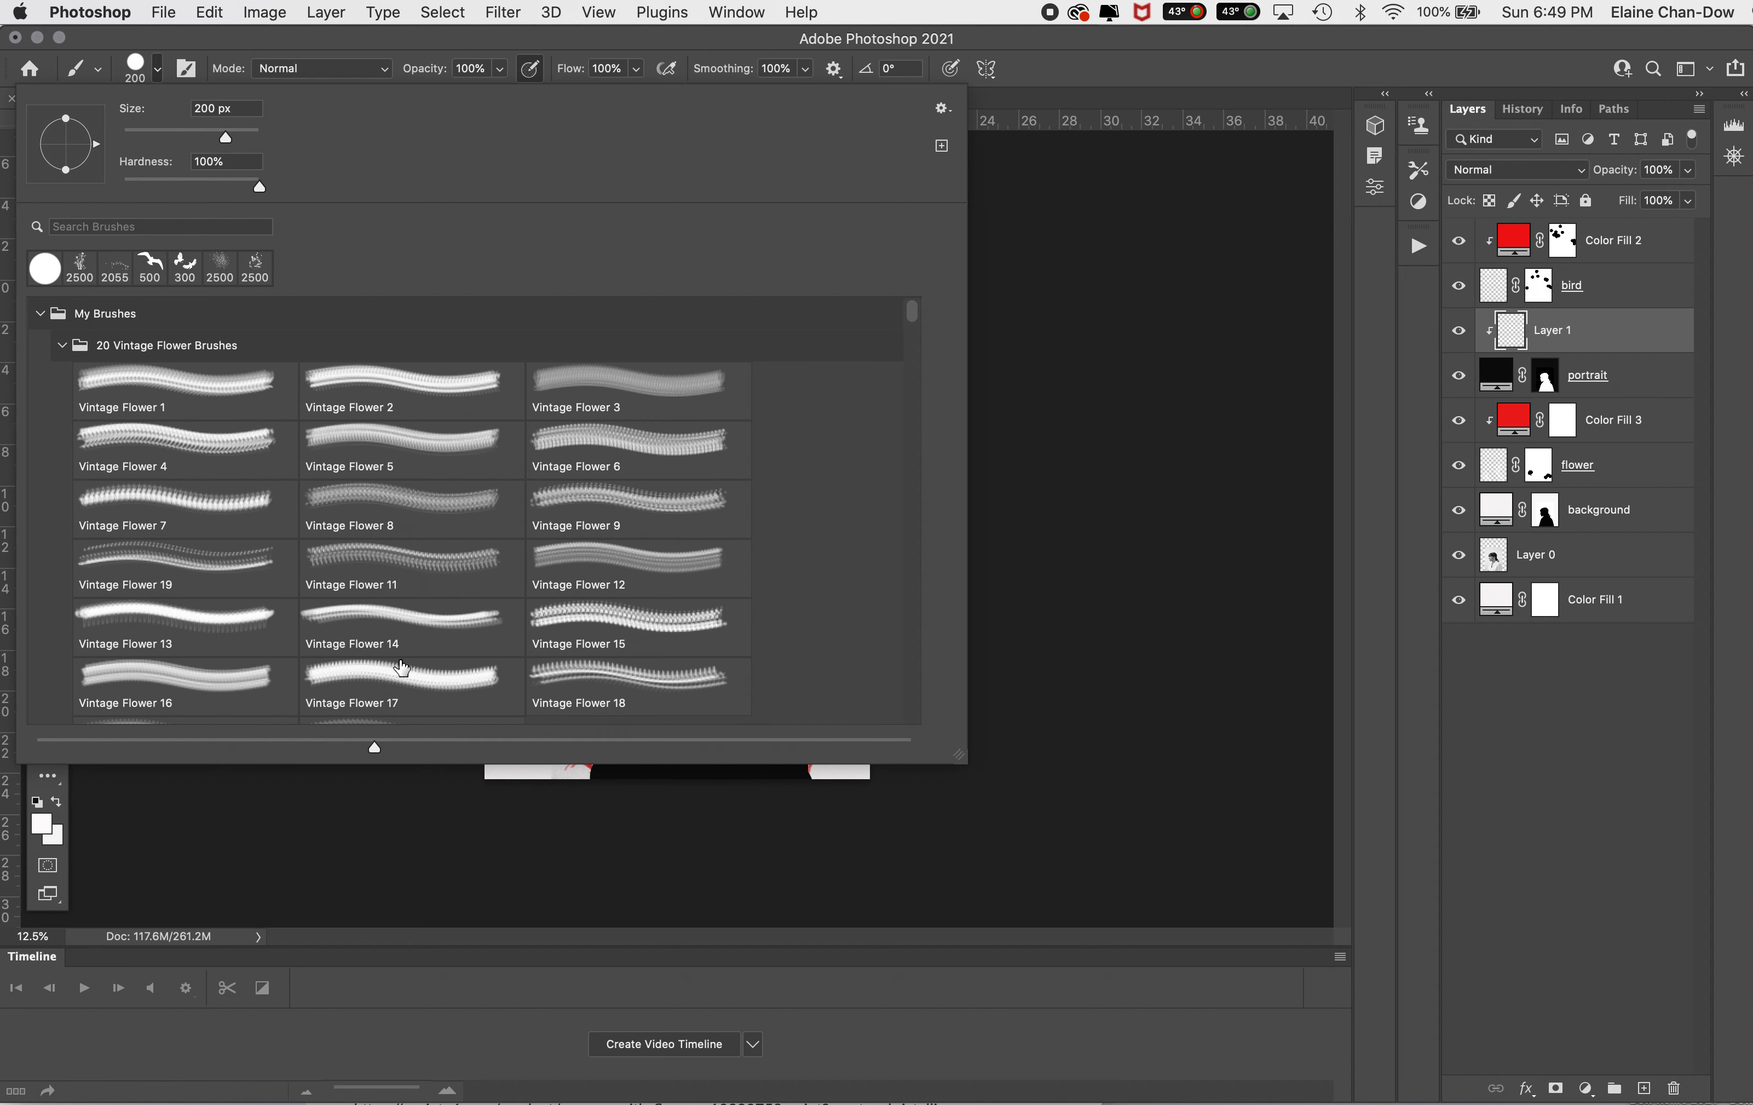
double_click(203, 627)
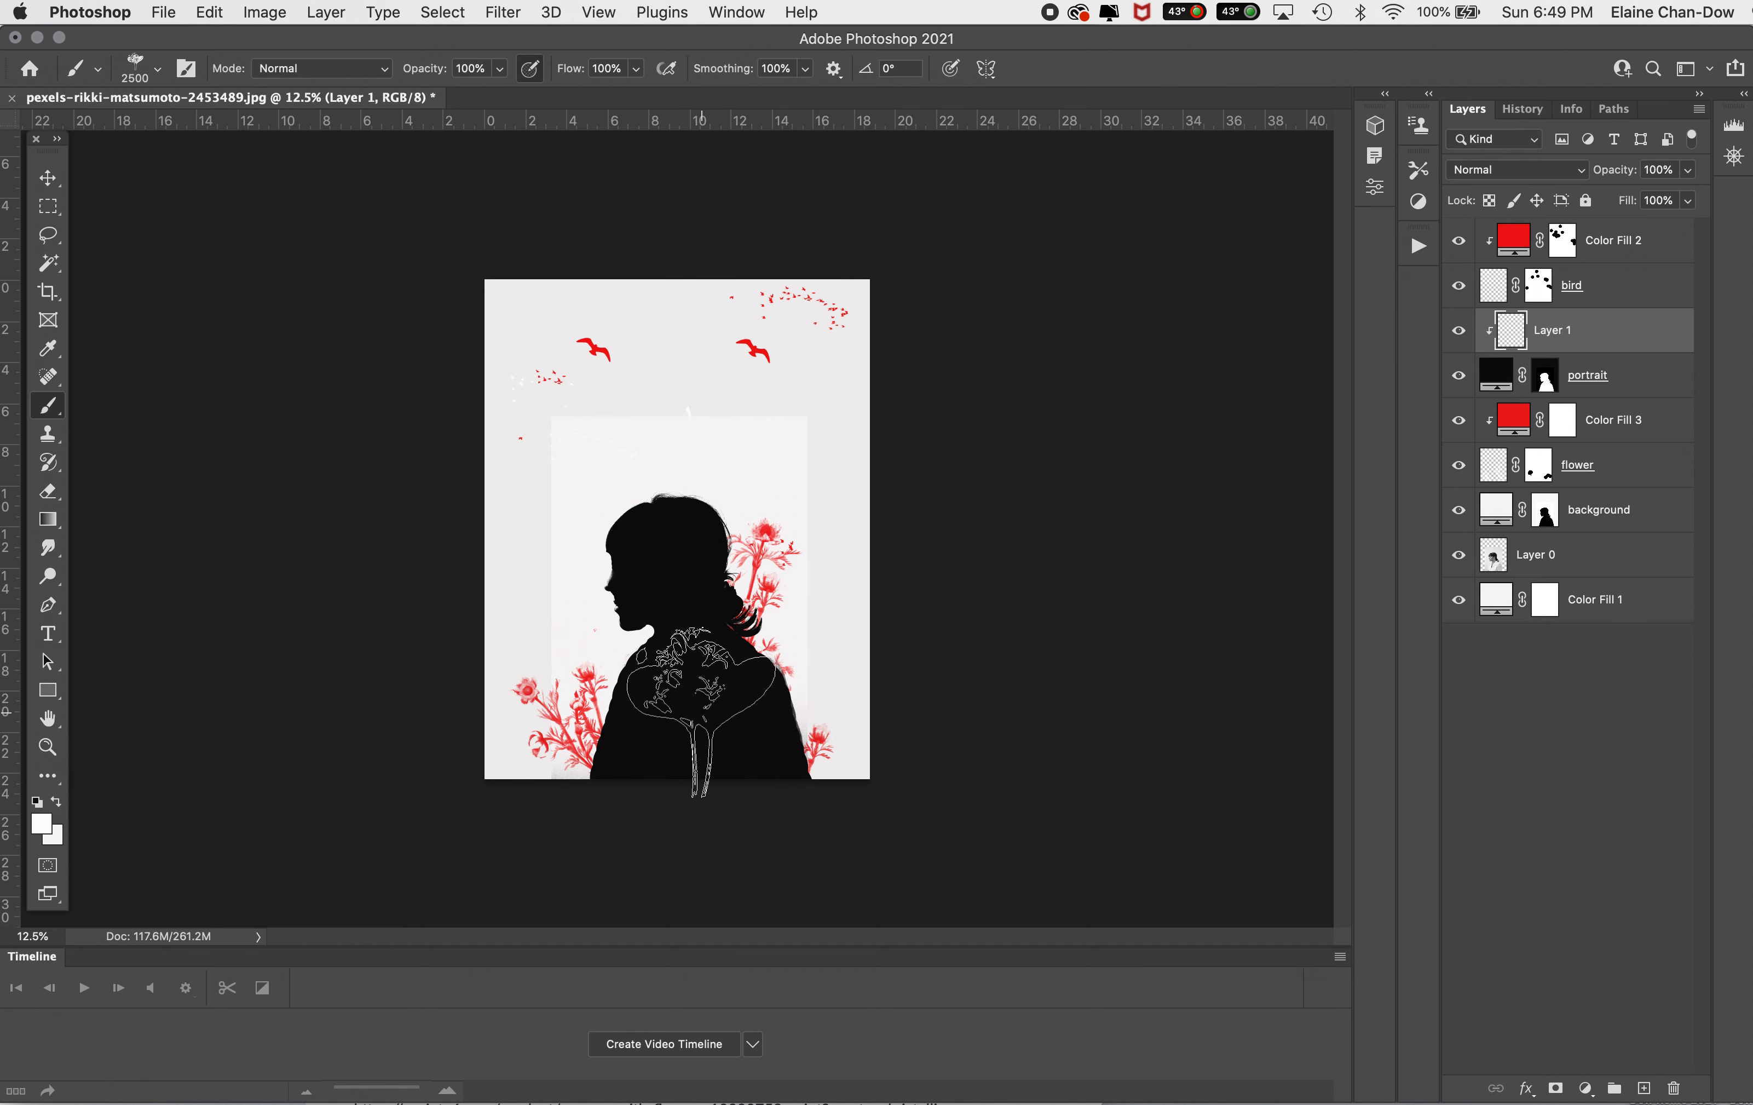
click(701, 711)
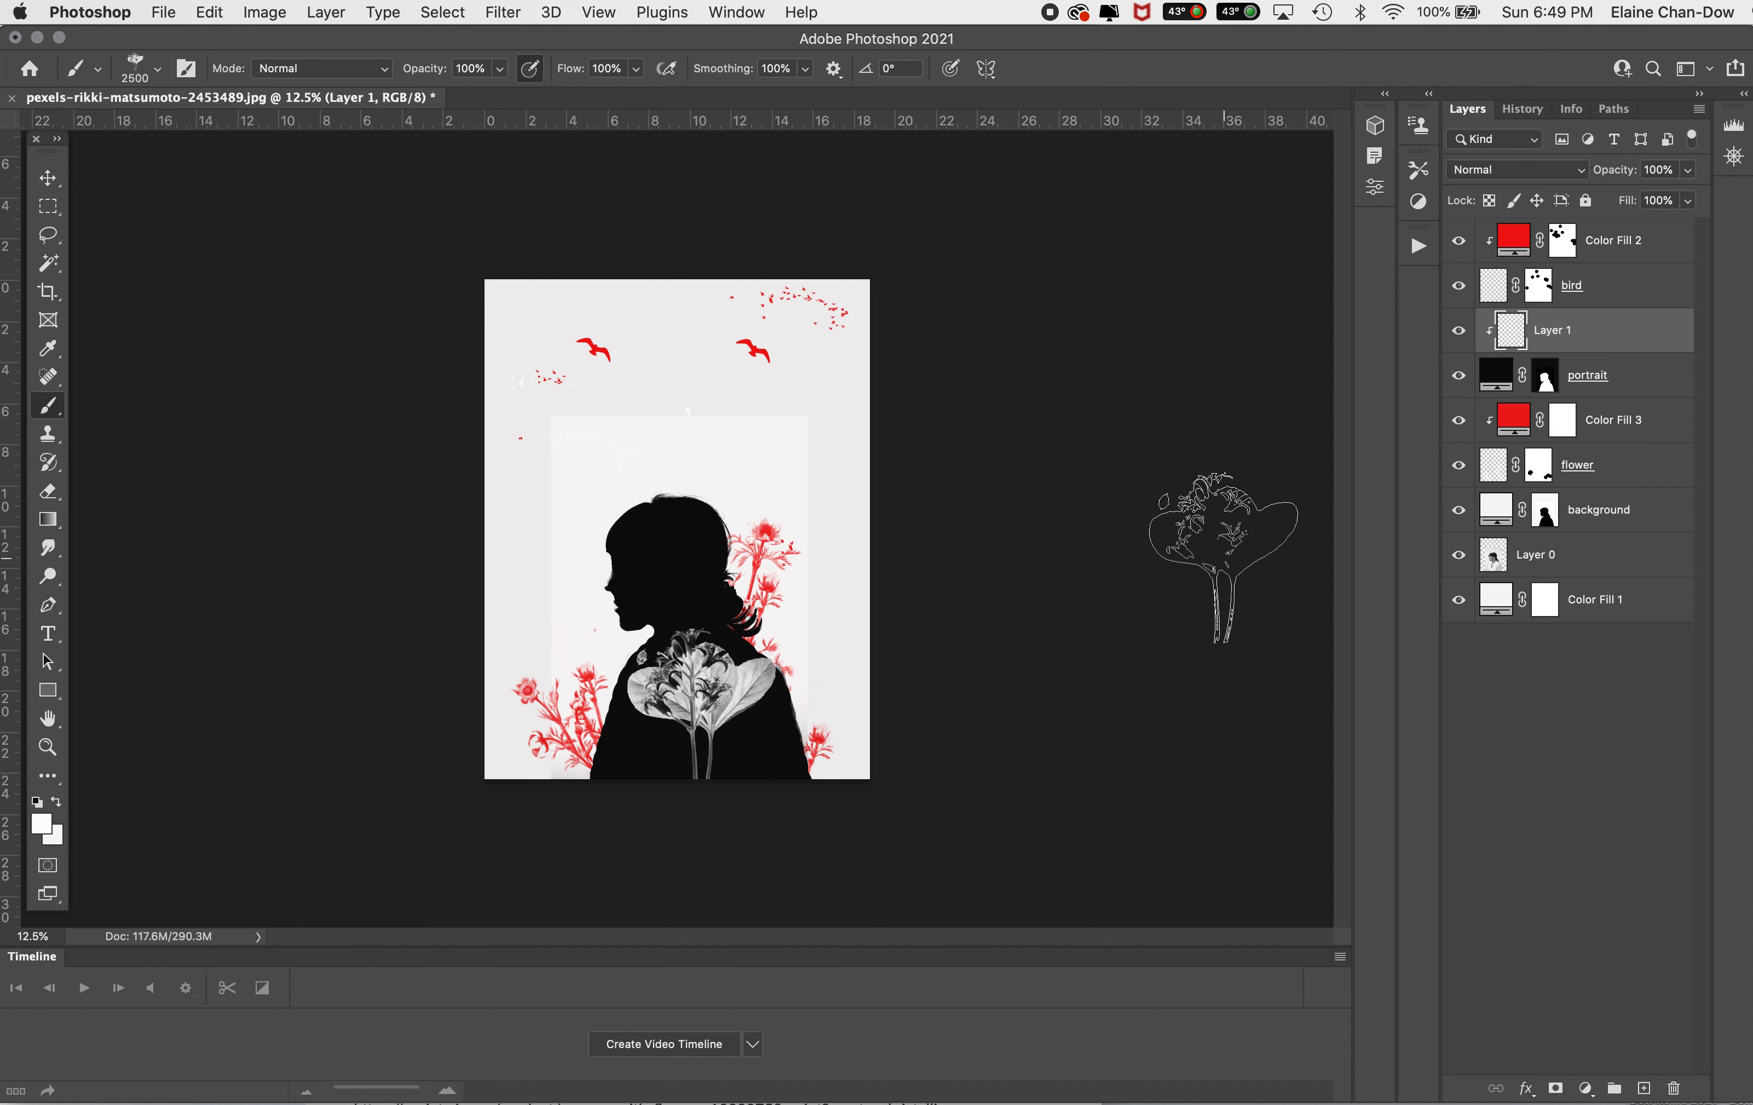
Step: Delete the Color Fill 1 layer and briefly toggle the background layer's visibility to check what lies beneath
click(1634, 241)
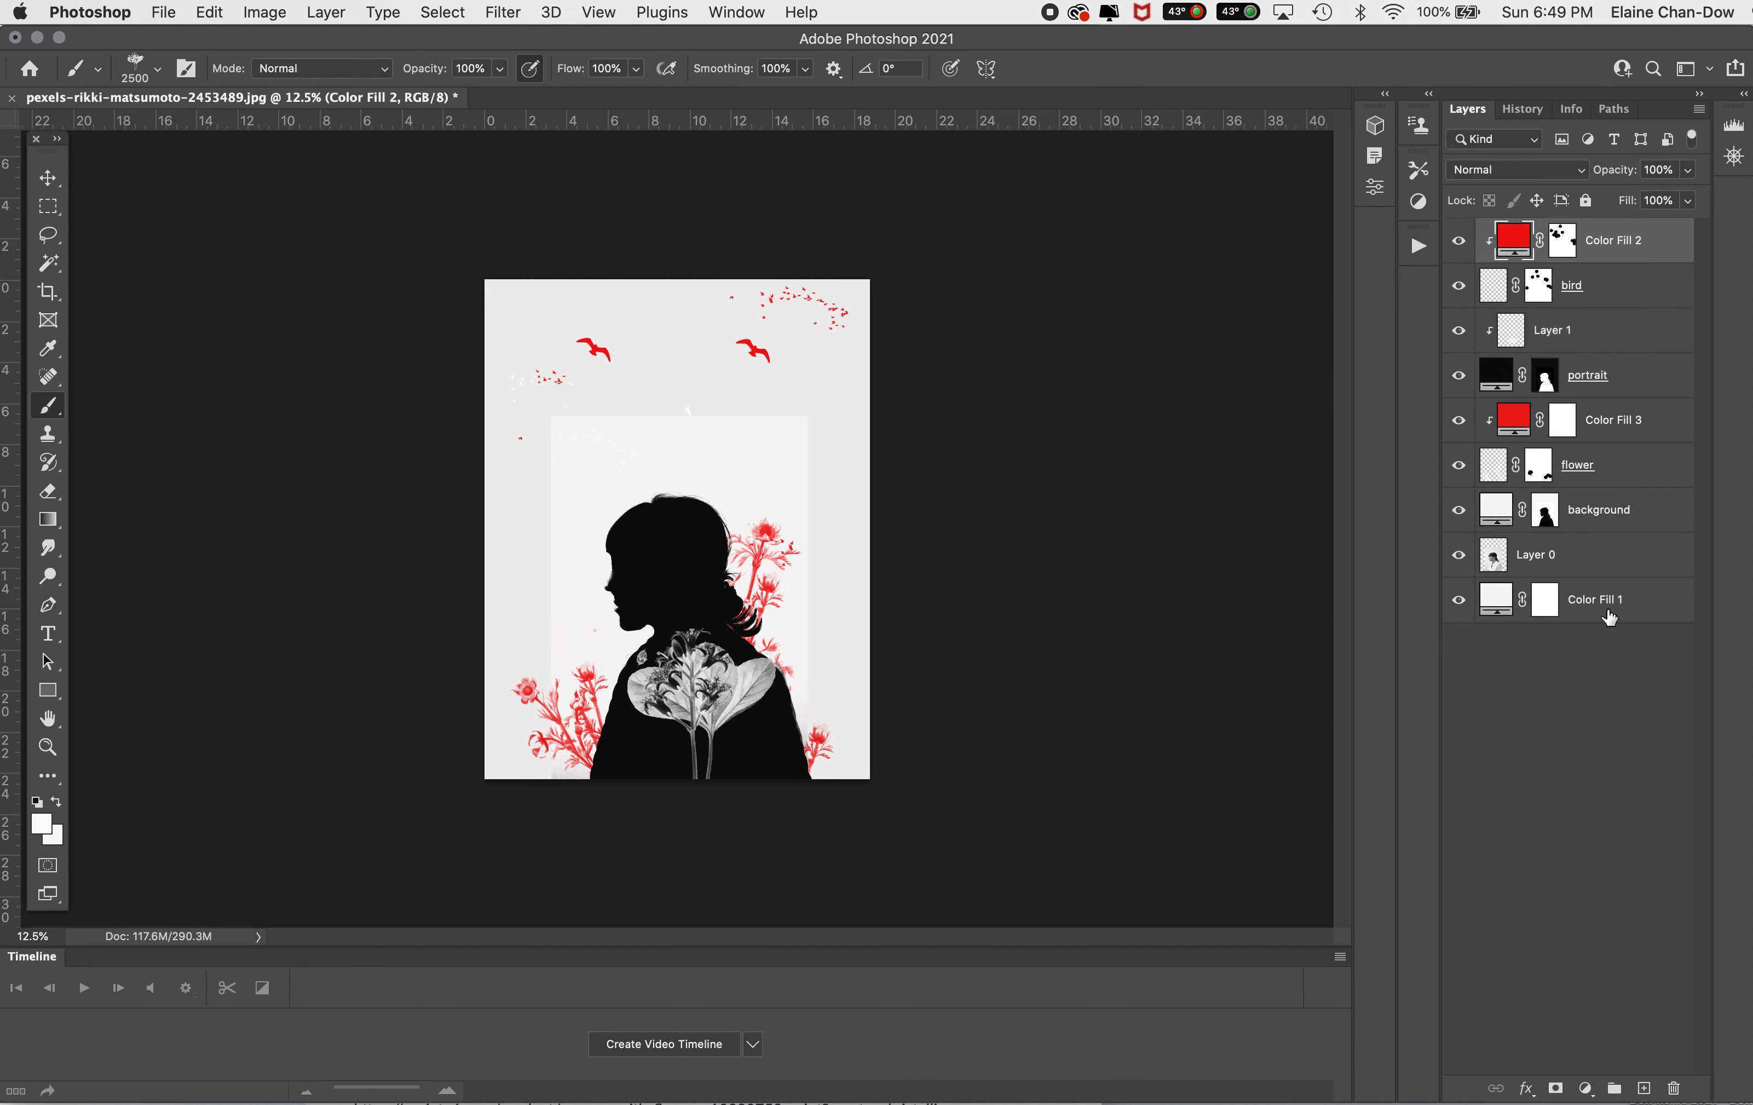
drag(1644, 606, 1674, 1089)
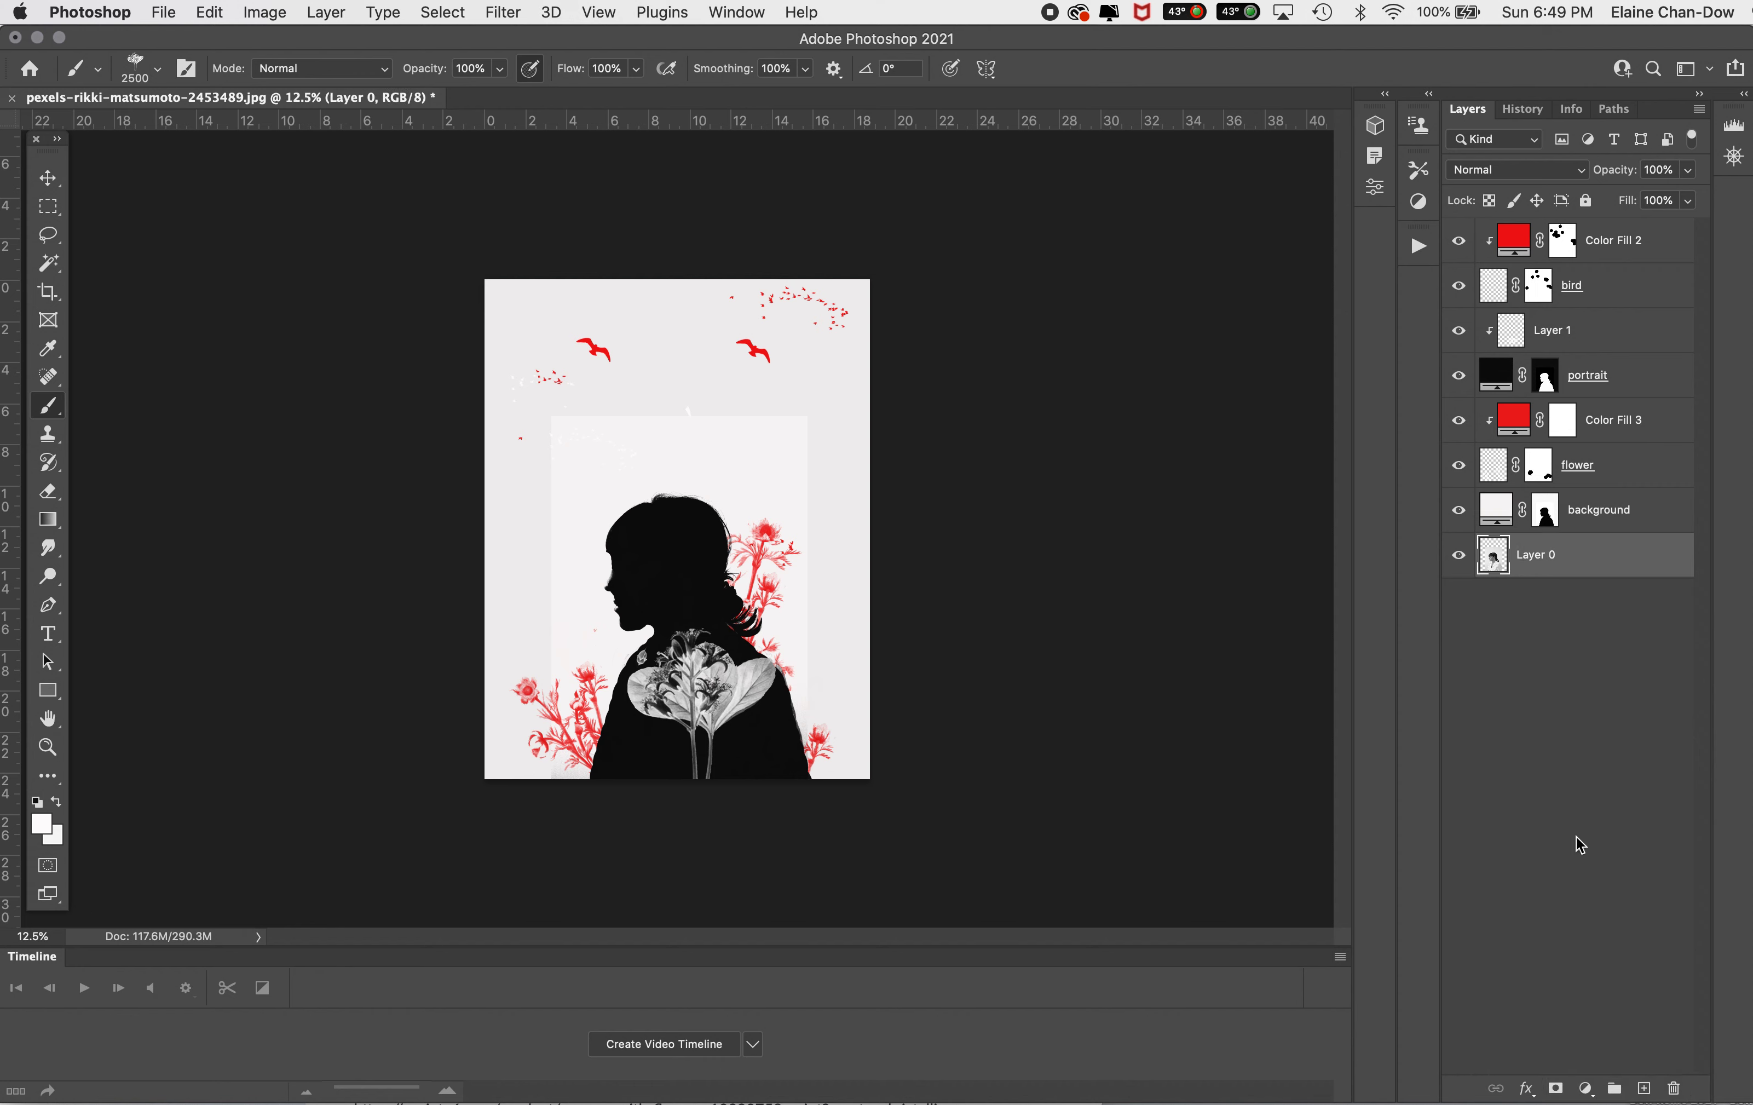
click(1458, 509)
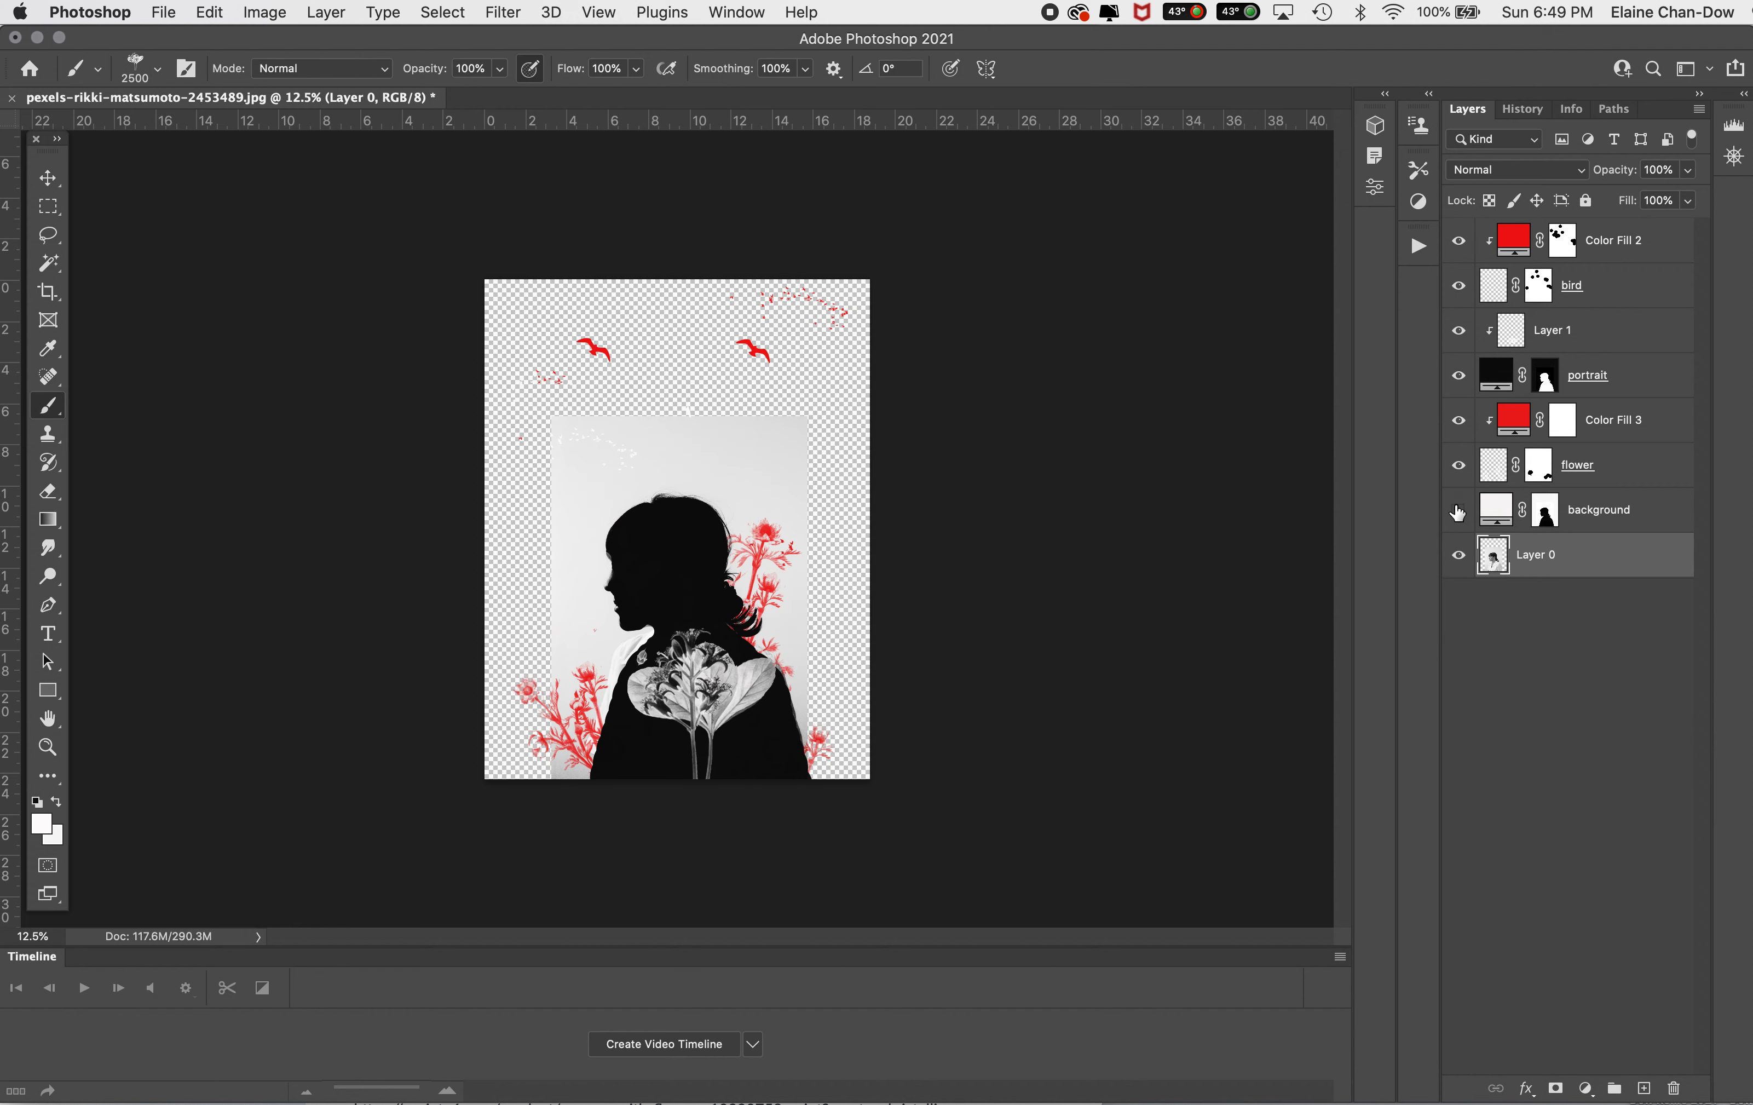
click(1458, 509)
Step: Try a light gray #e1dfdf as the background fill layer's color
click(1500, 515)
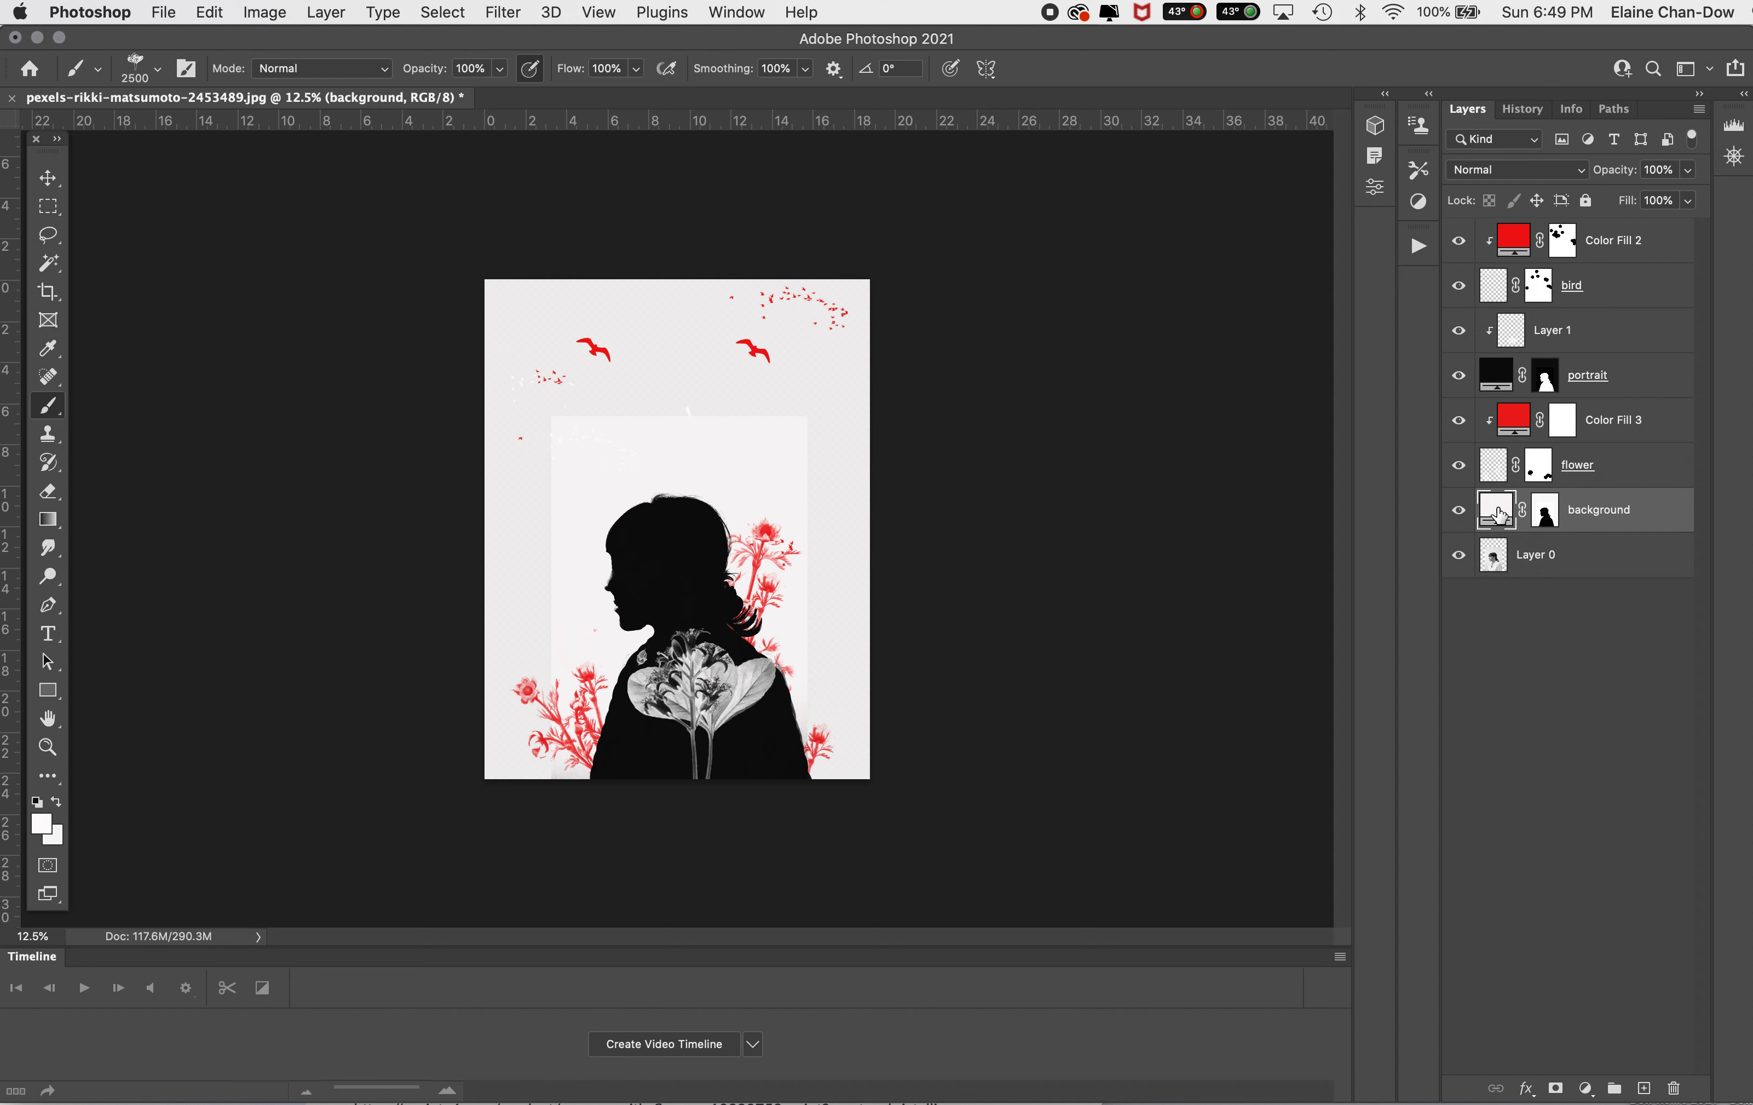
double_click(1499, 515)
click(796, 376)
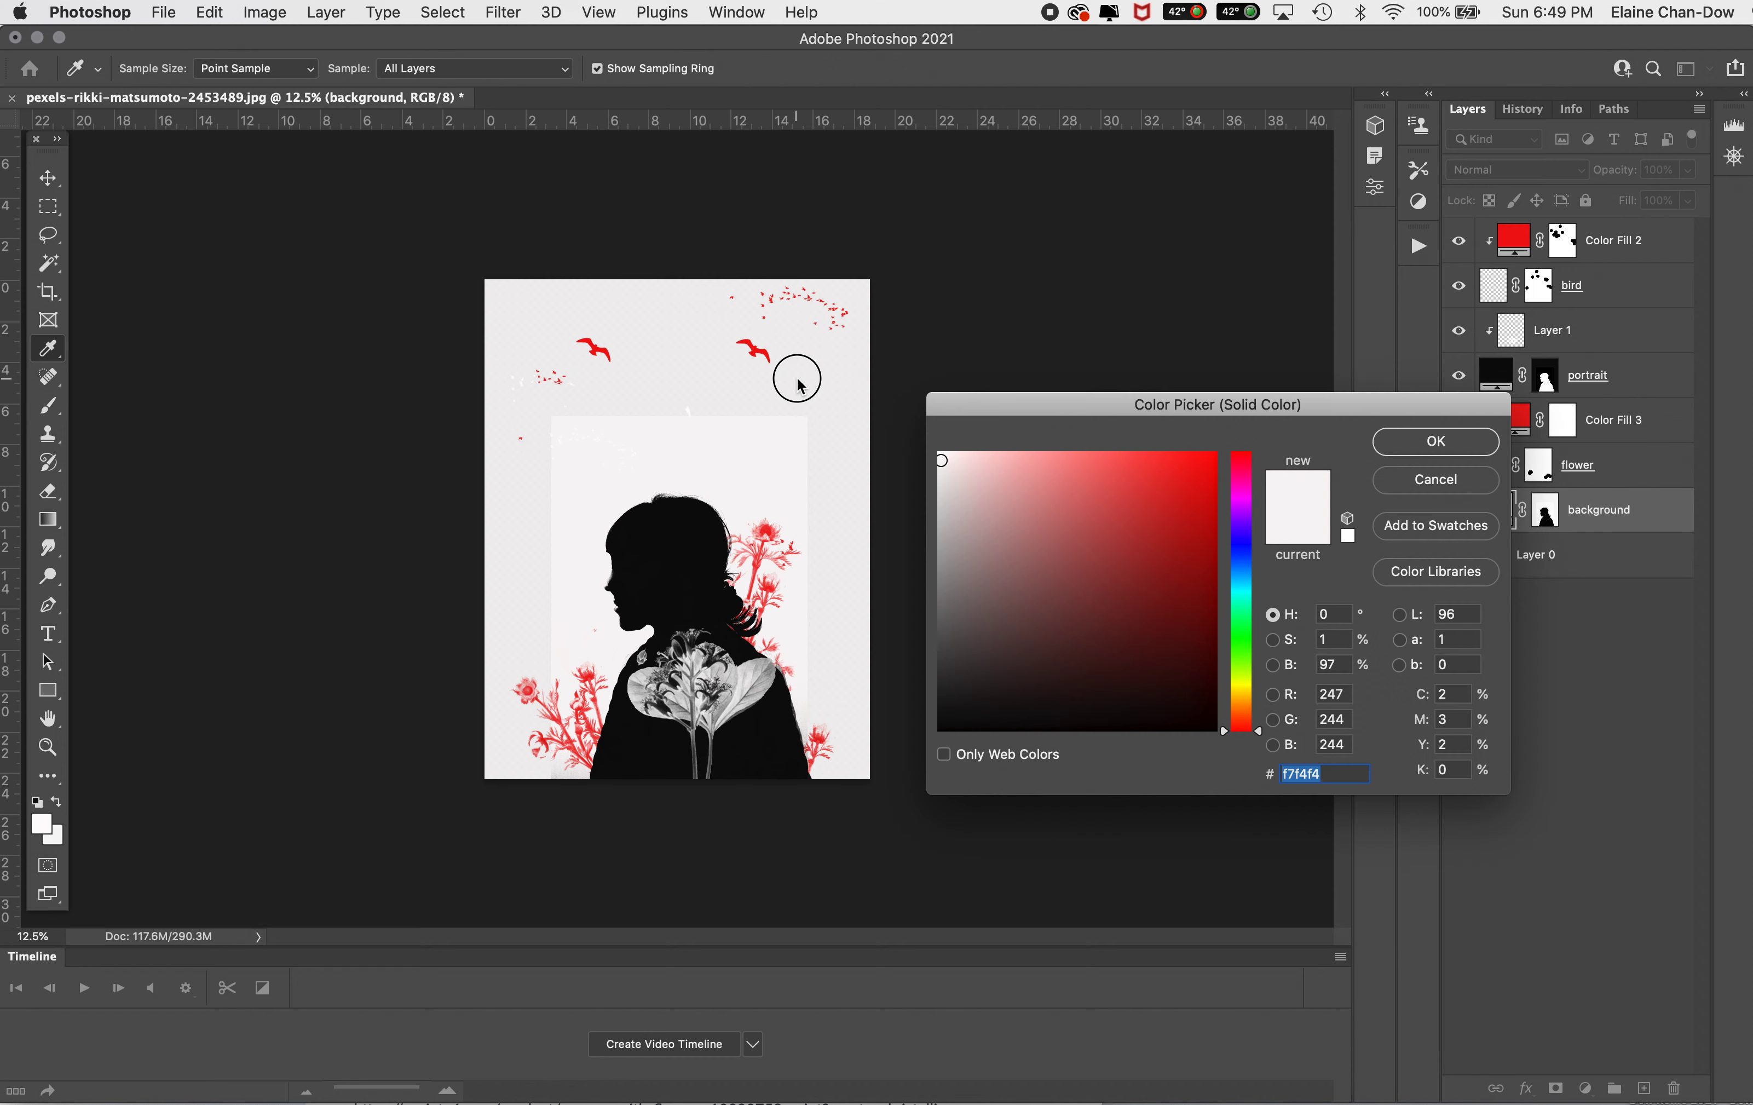
click(1436, 441)
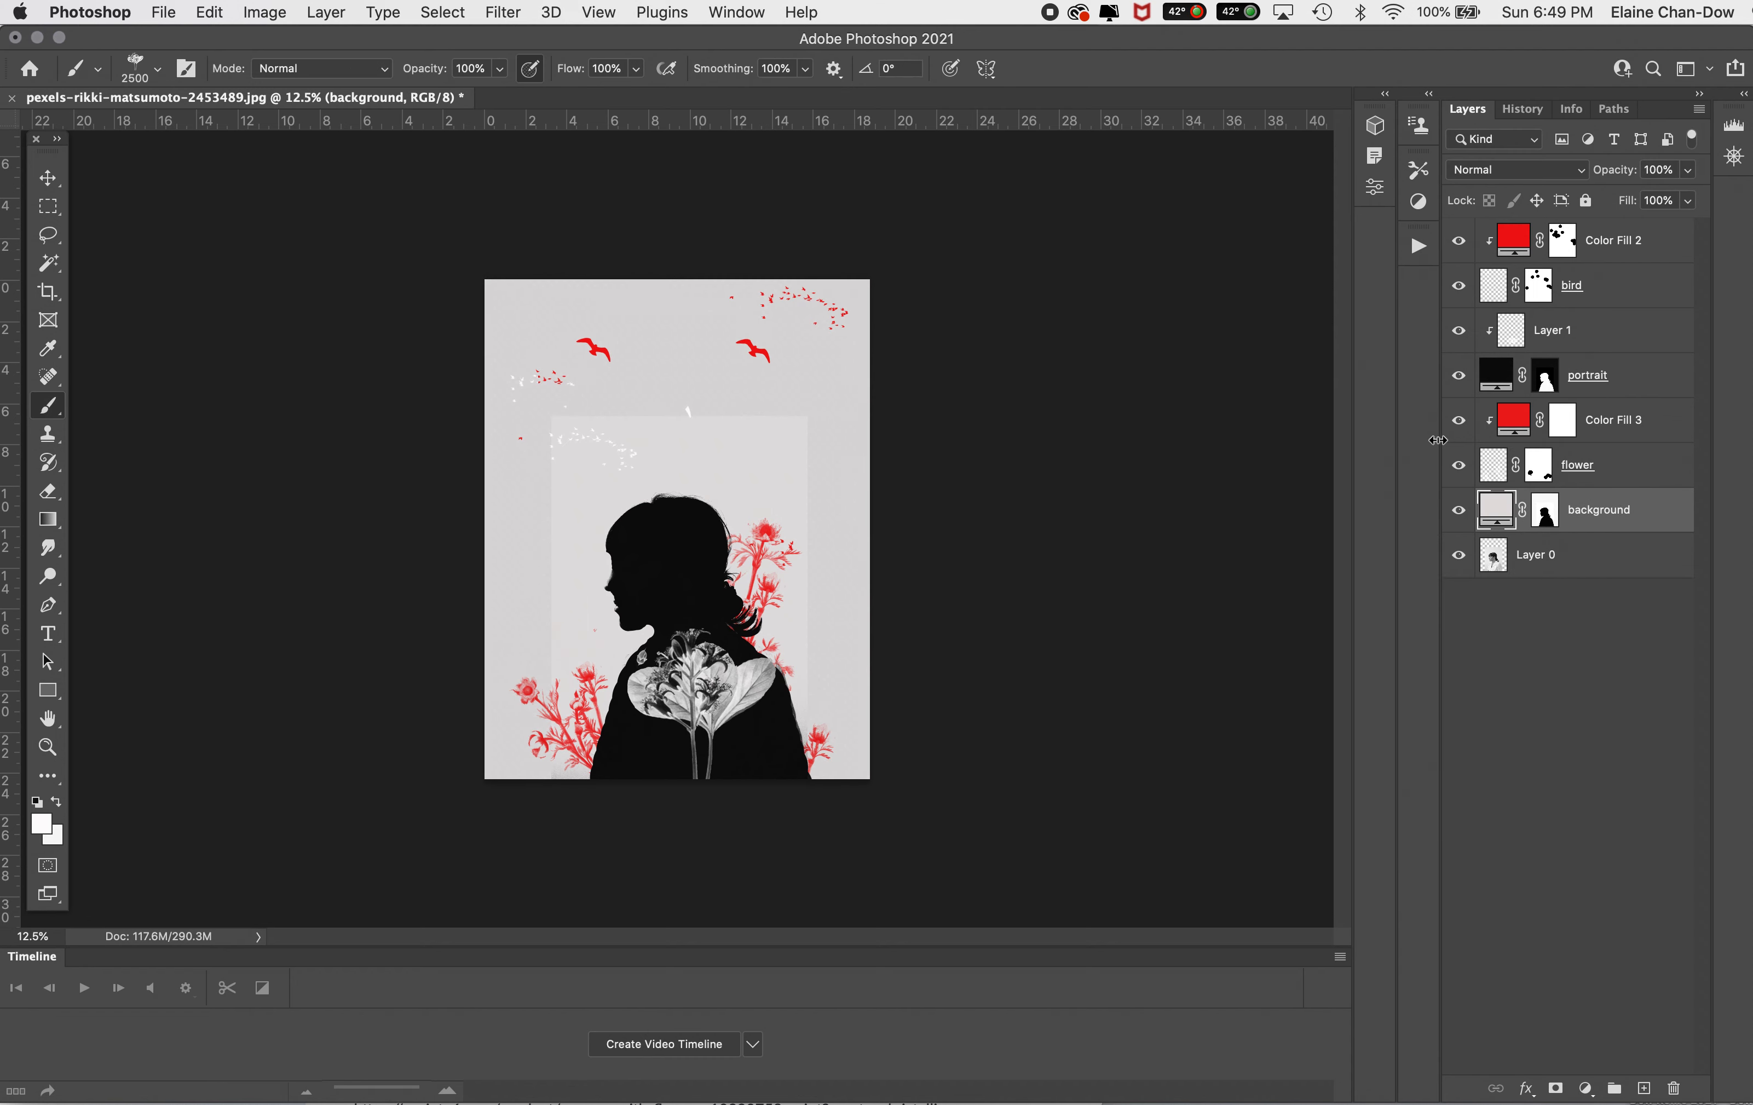
Step: Set the background fill layer's color to #fdfcfc
double_click(1499, 515)
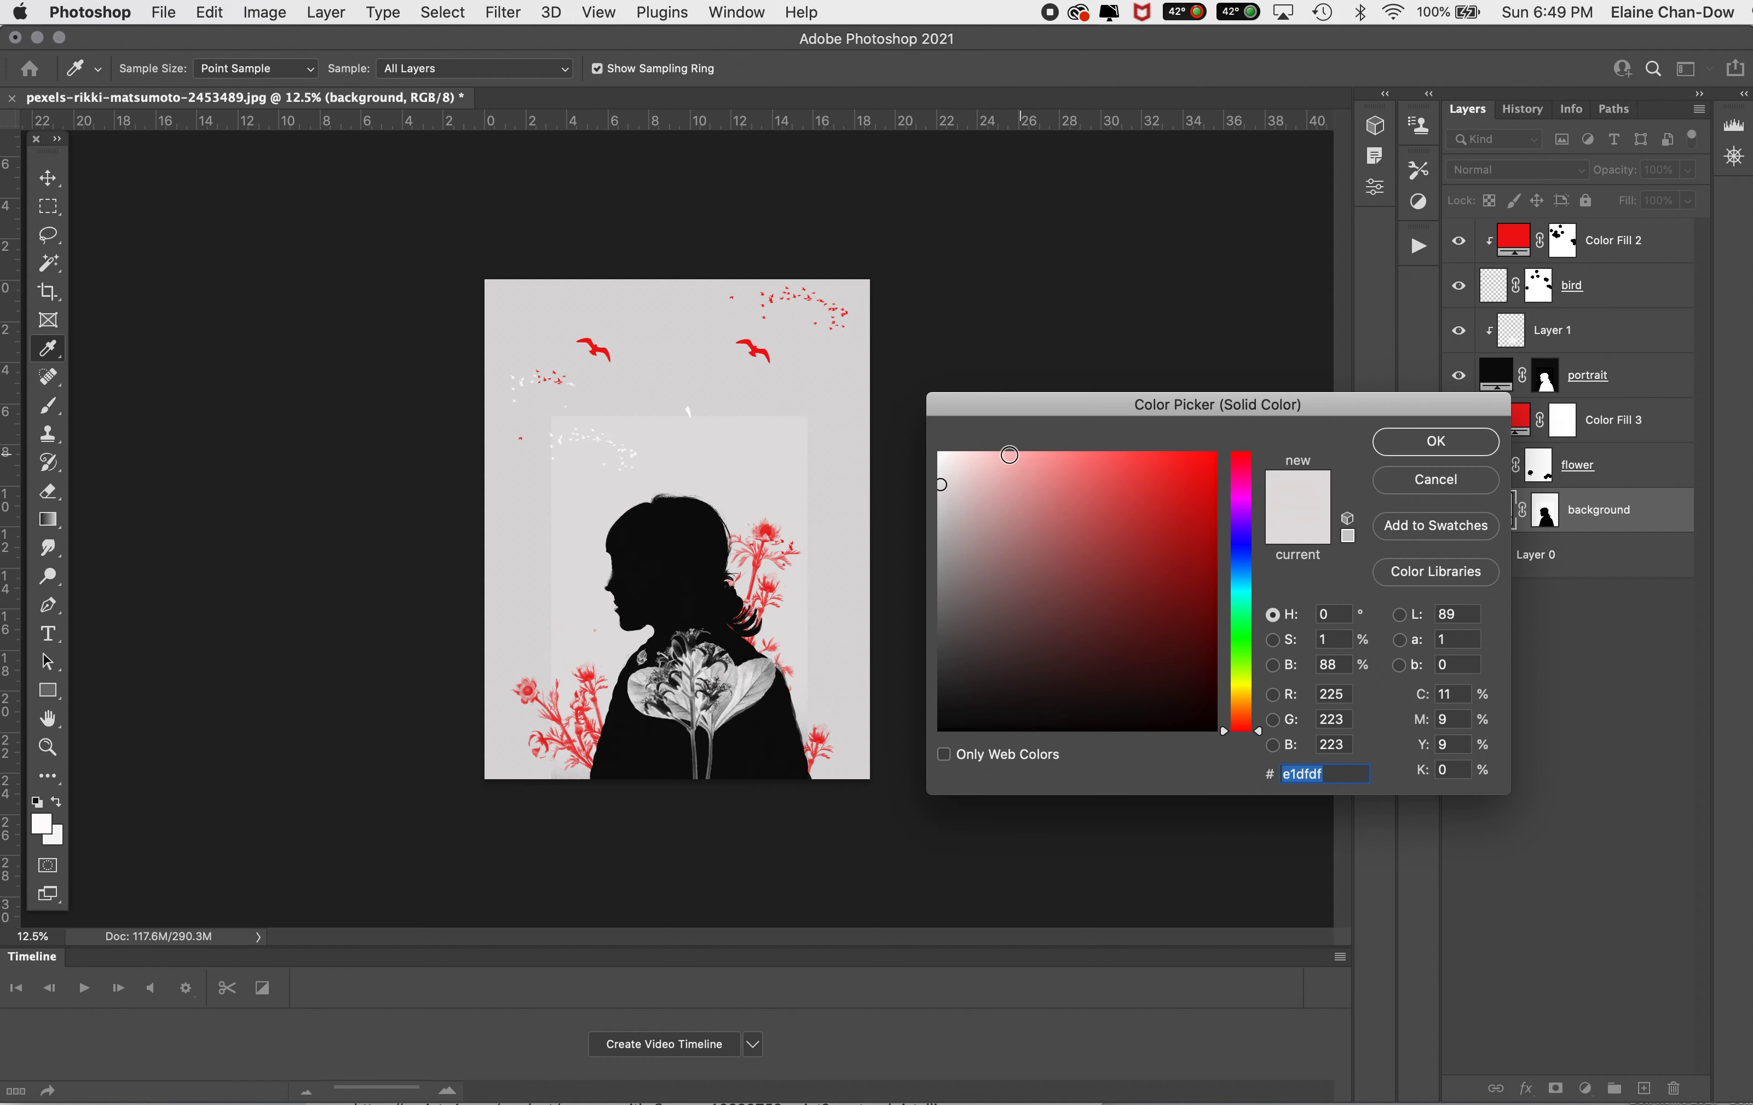
click(941, 455)
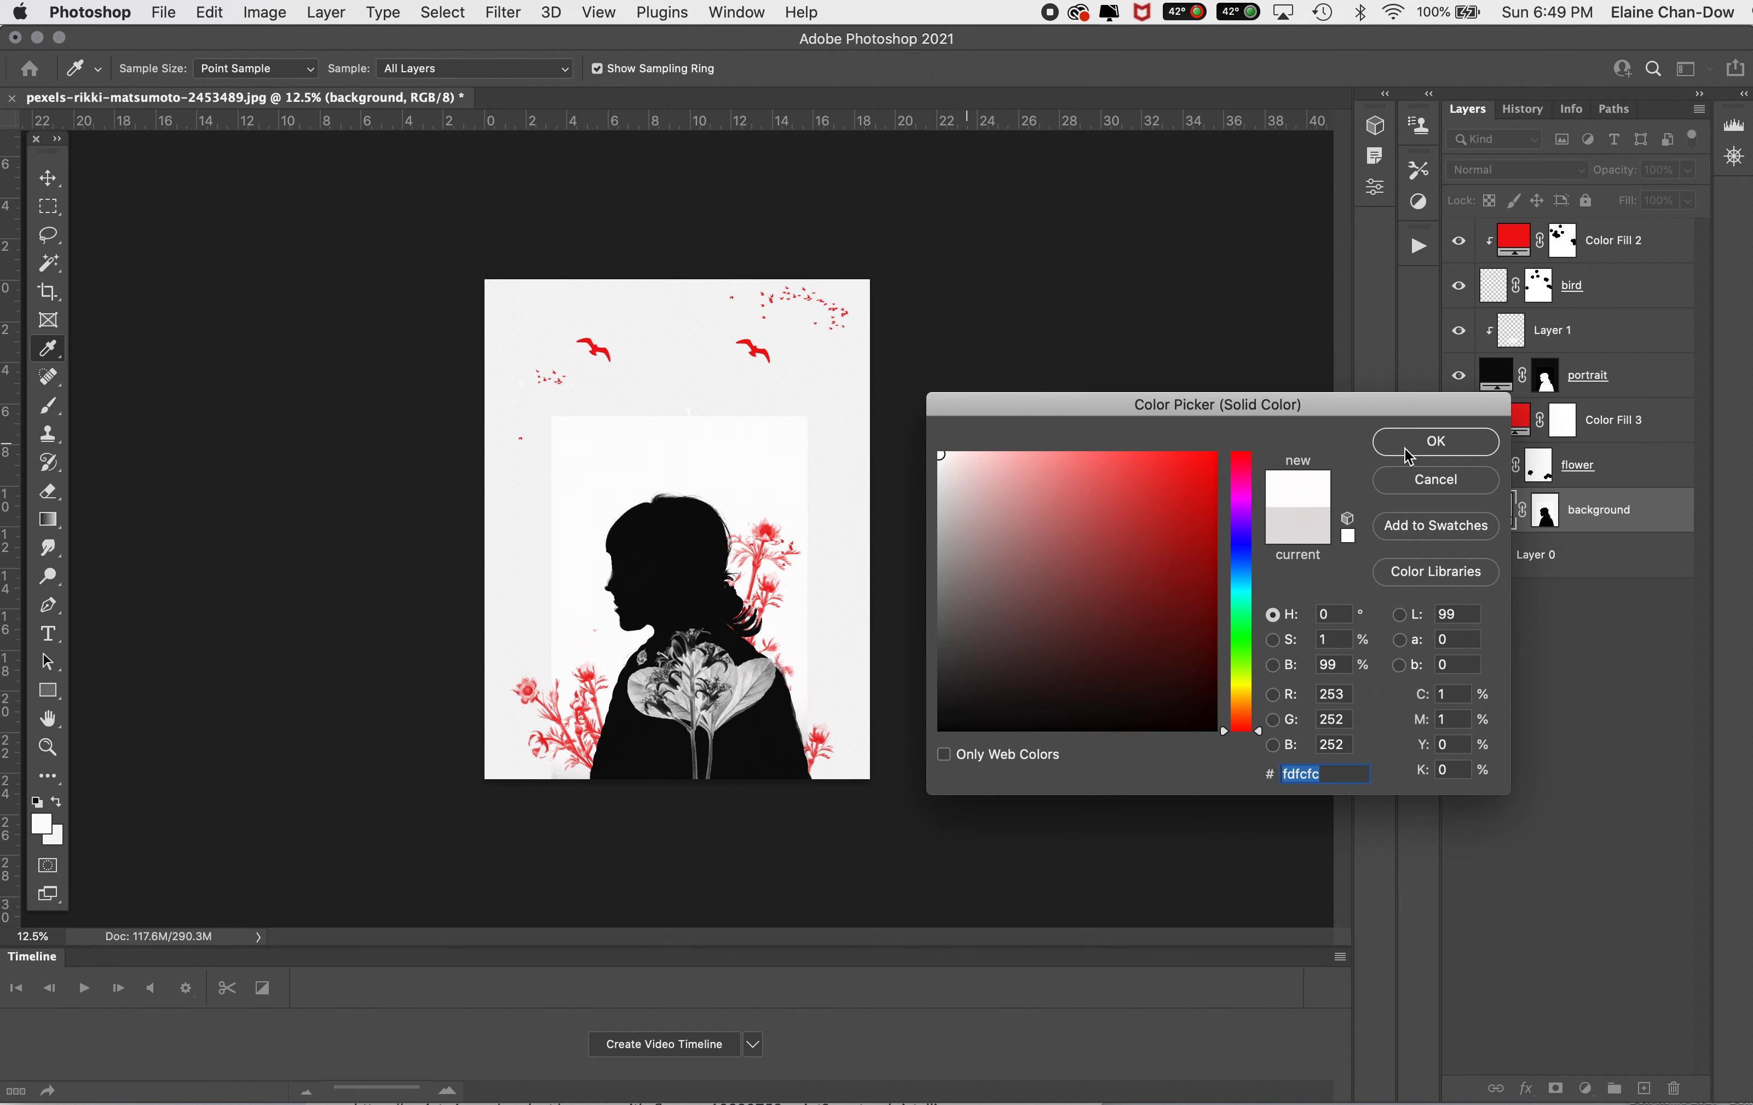
click(1459, 447)
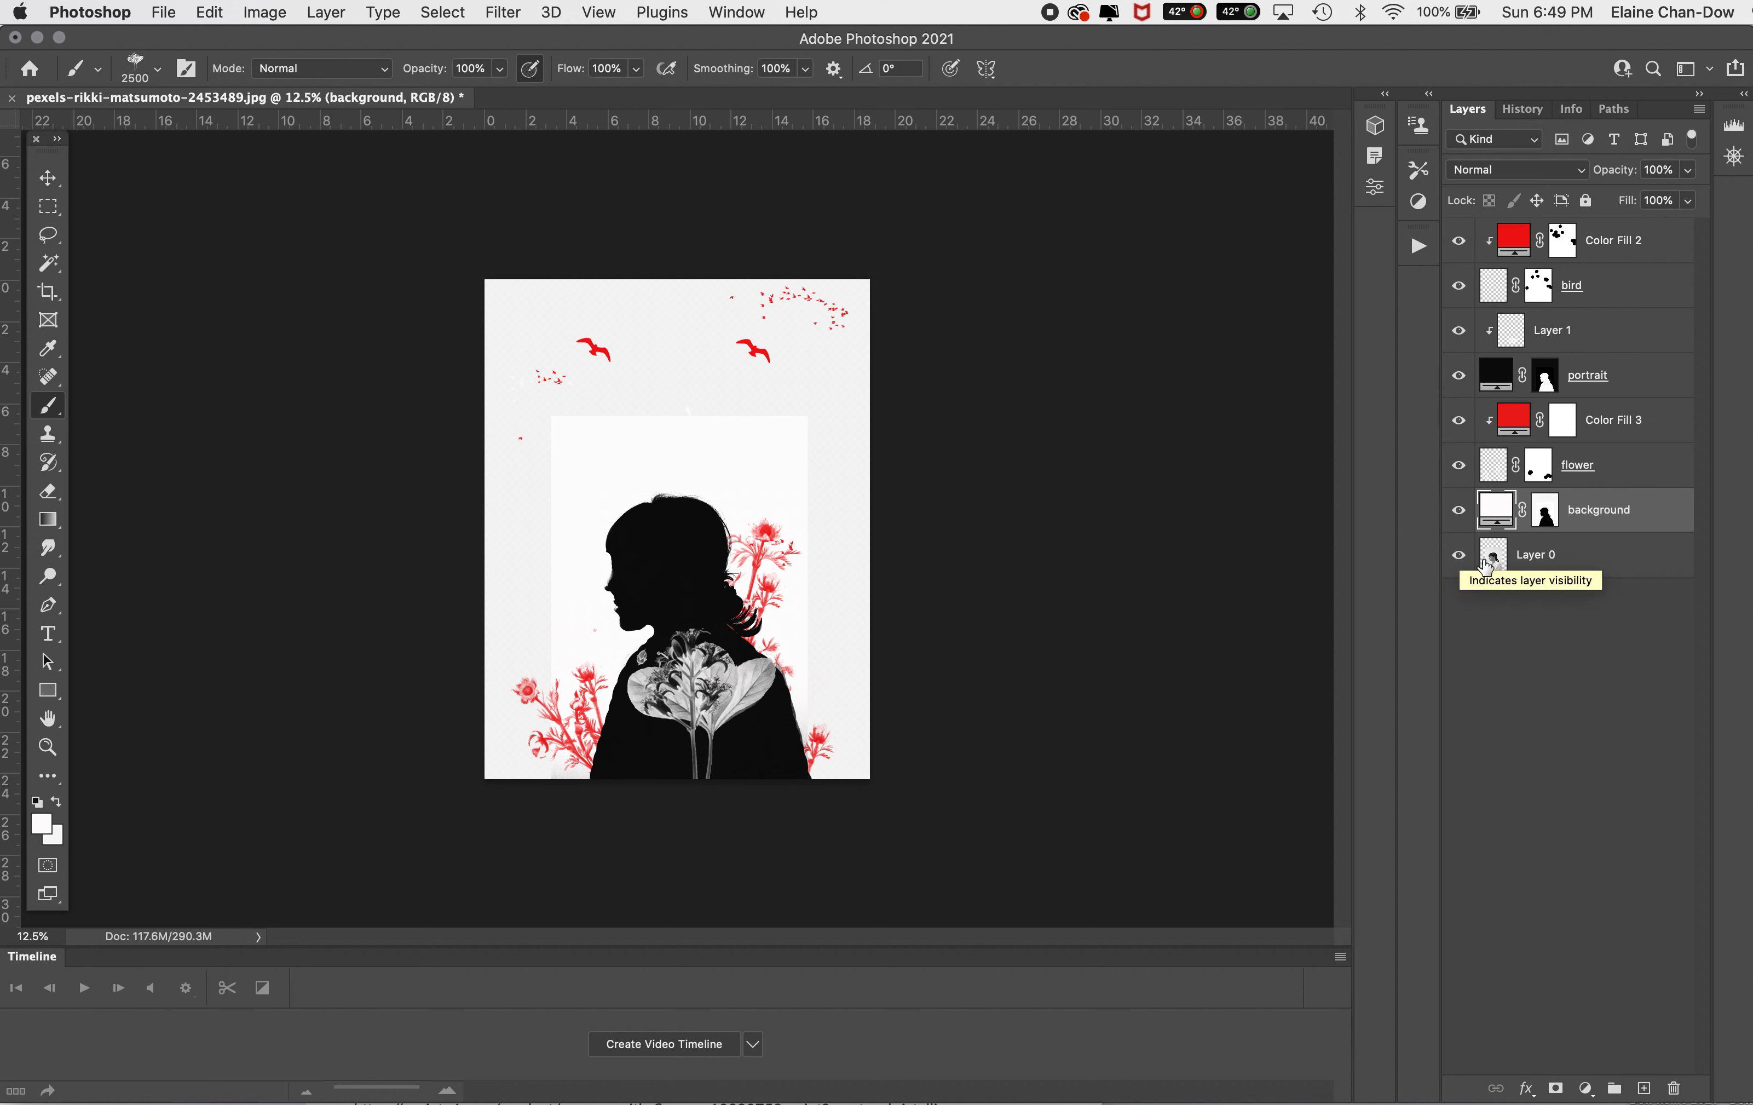
Step: Hide the original photo on Layer 0 to examine the silhouette without it, and show it again
click(1465, 562)
click(1462, 560)
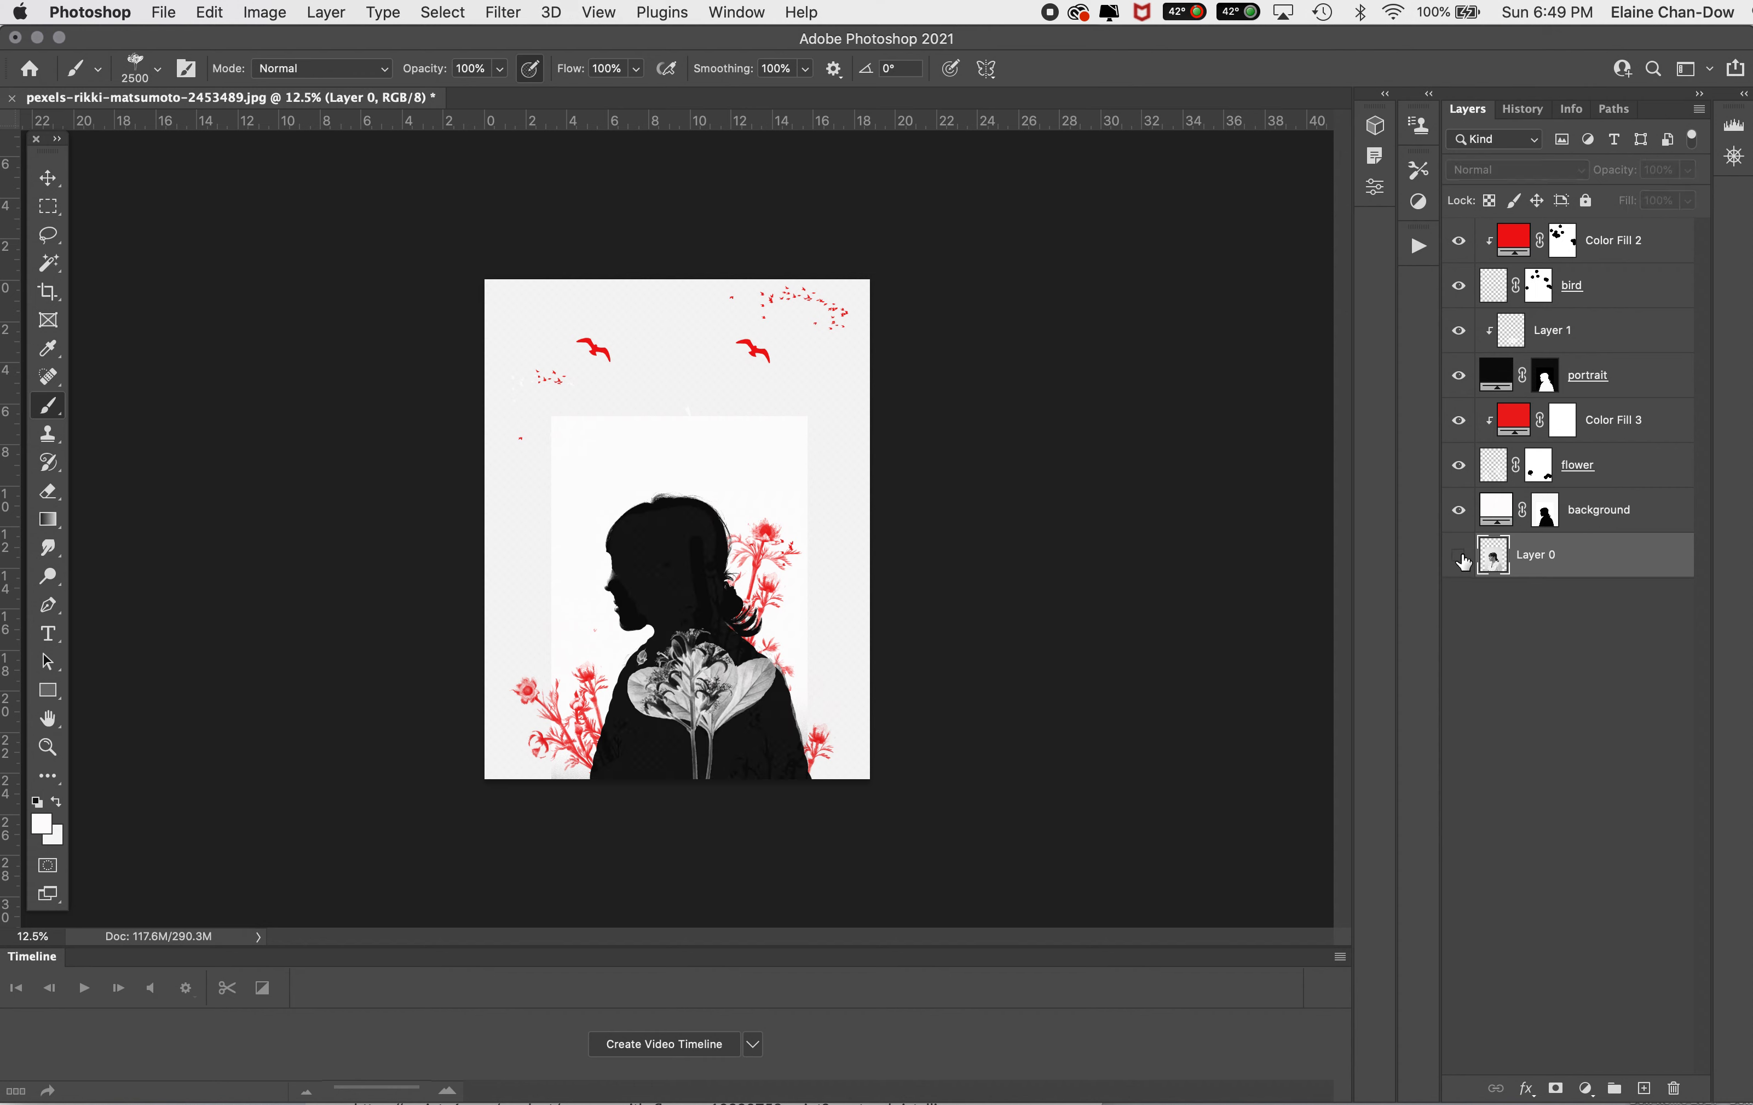
click(1632, 503)
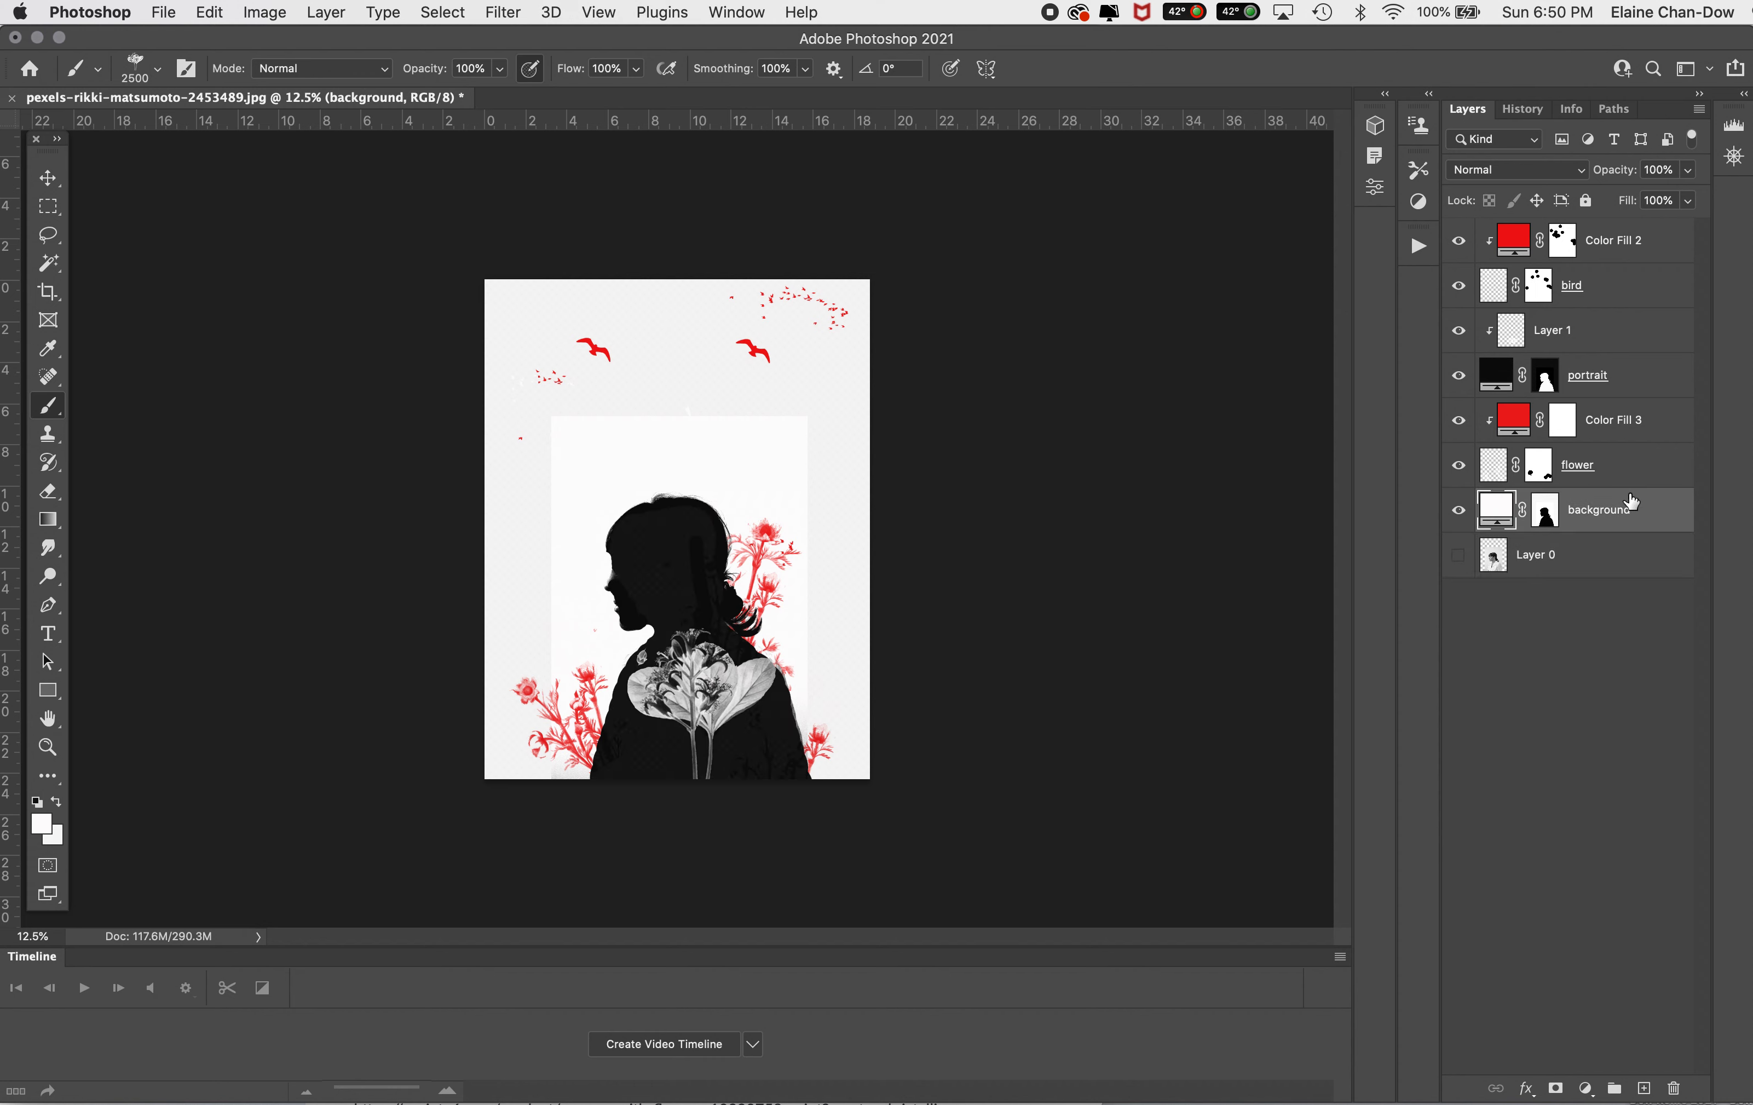
click(1647, 242)
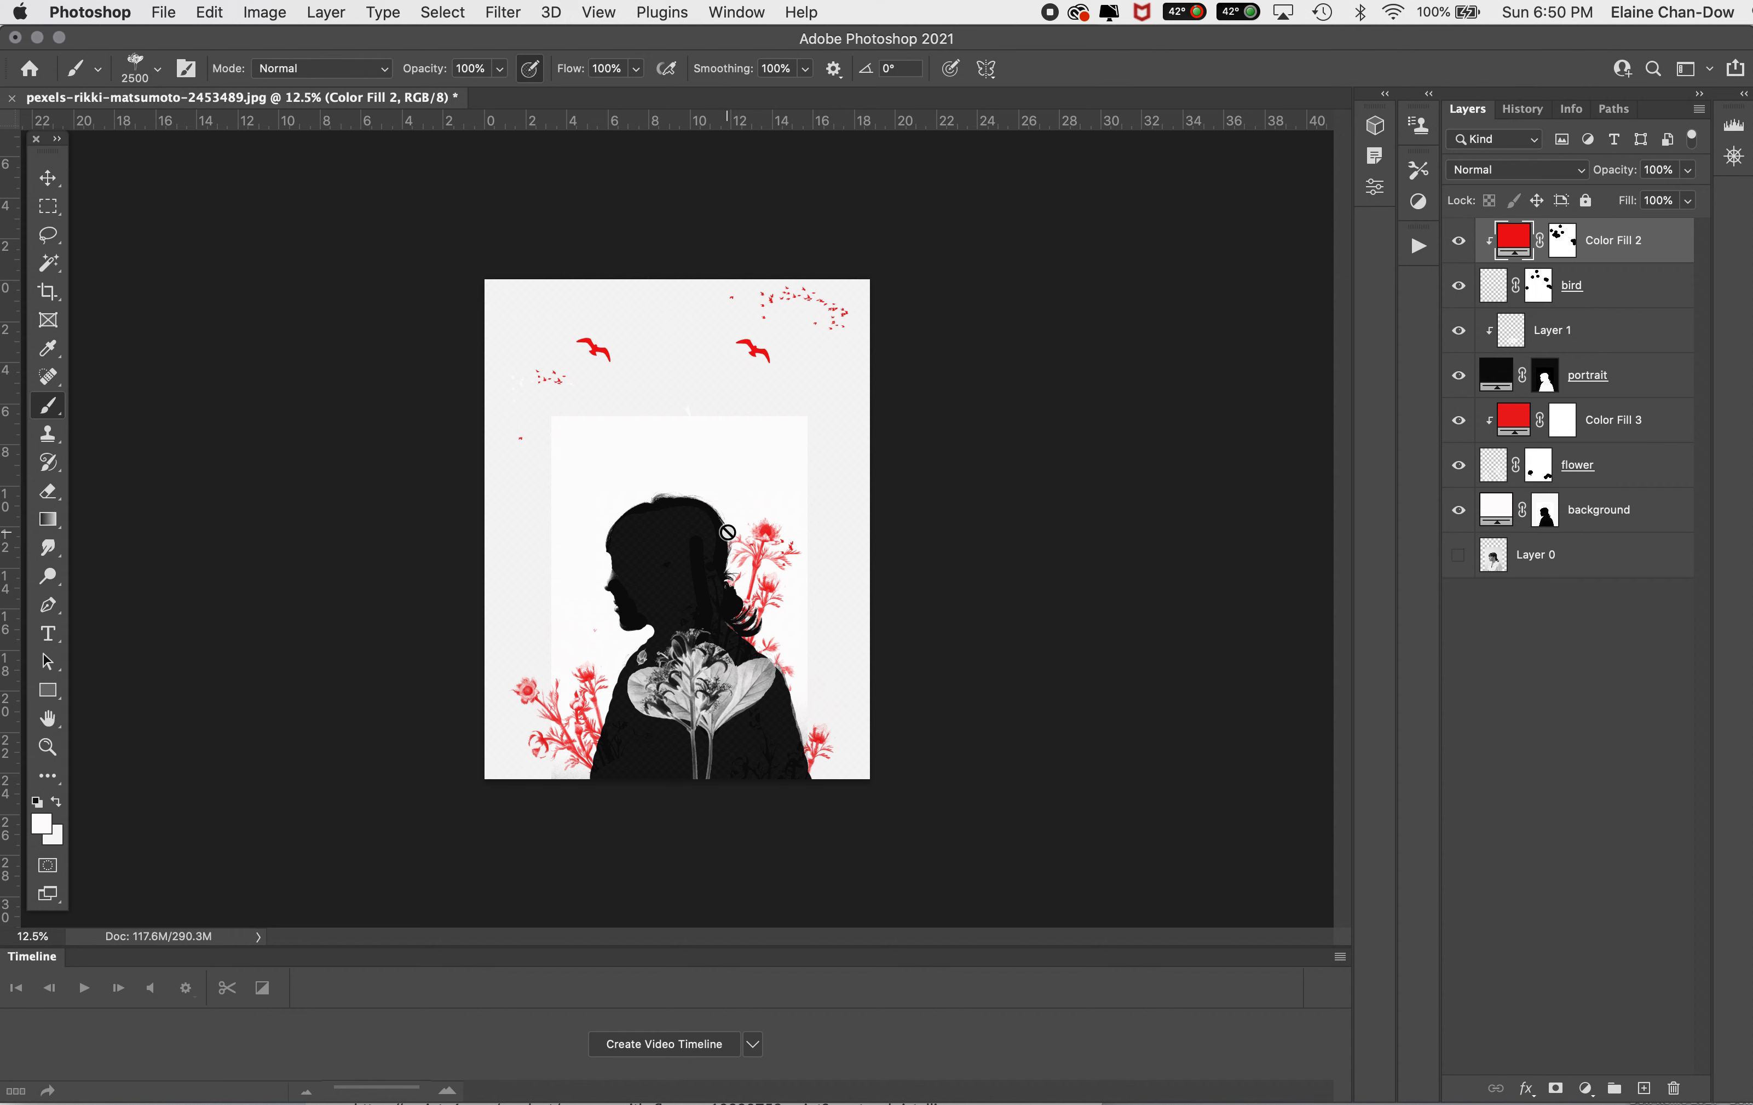
click(1603, 550)
click(1458, 555)
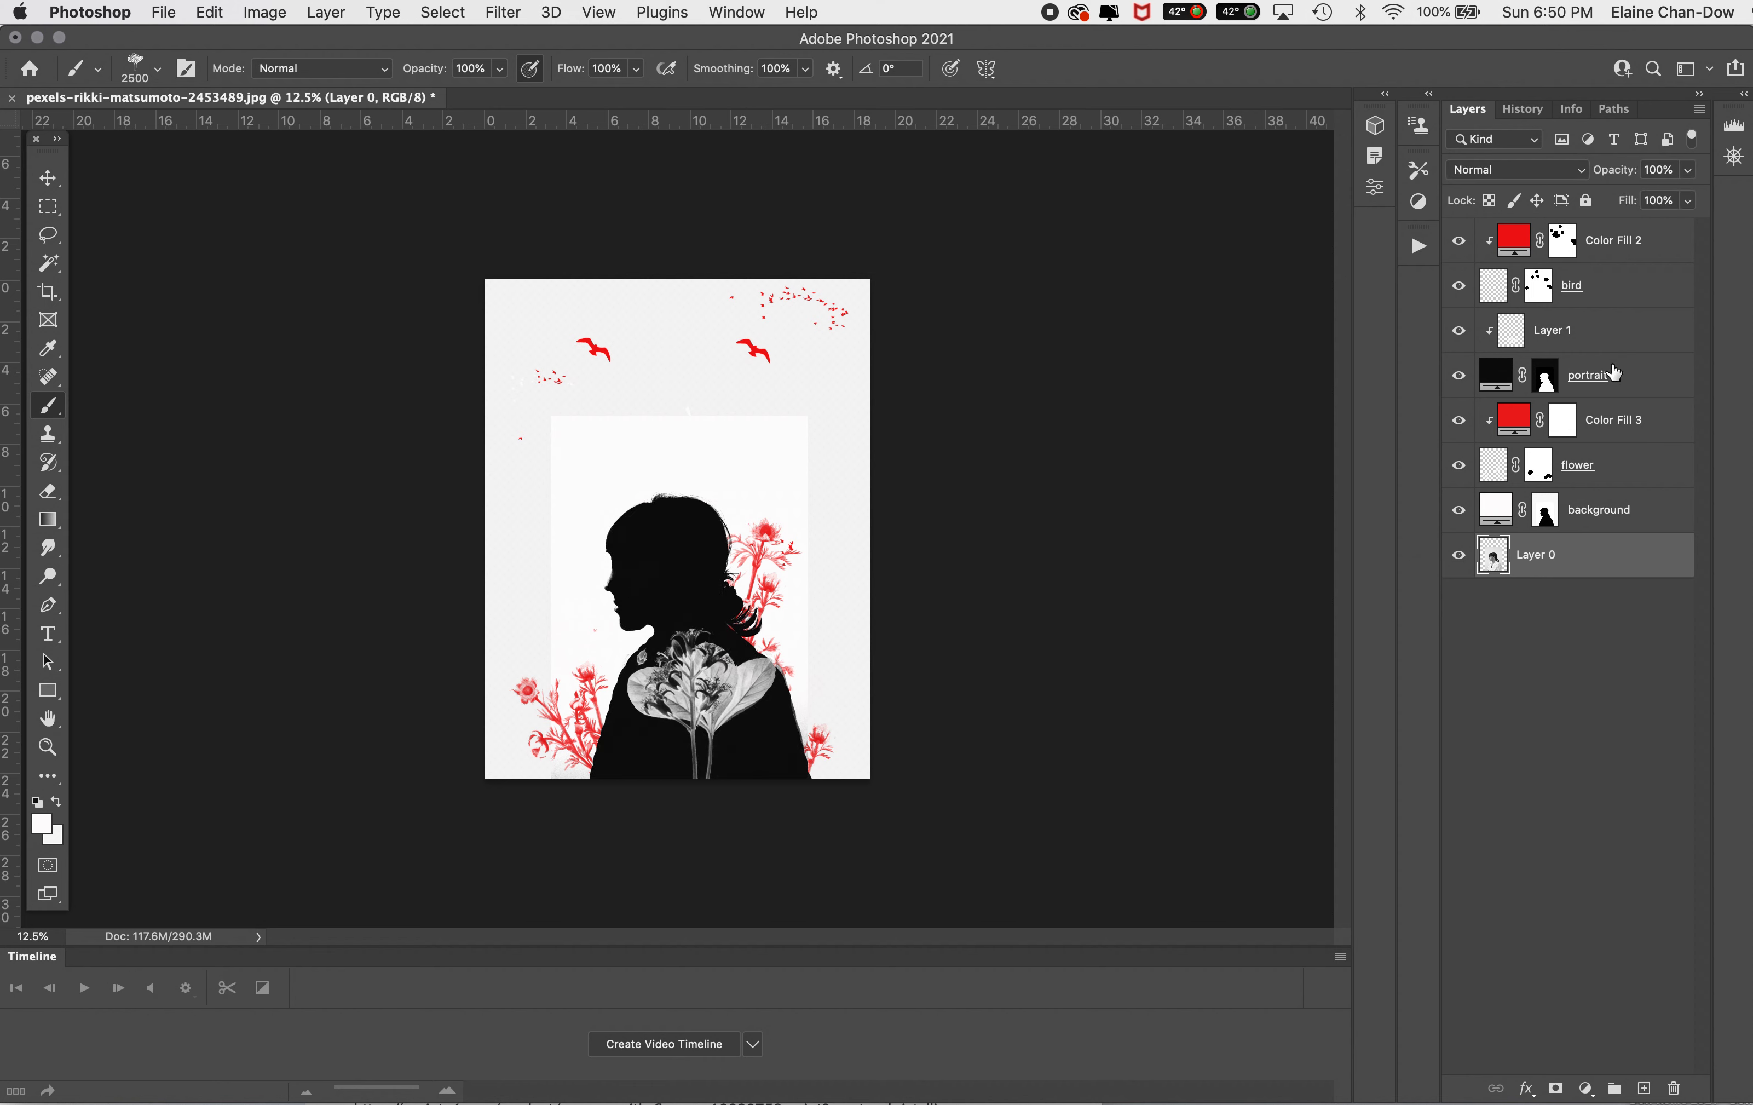
Step: Try the portrait layer at 62% opacity, restore it to 100% and deselect all layers
click(1631, 371)
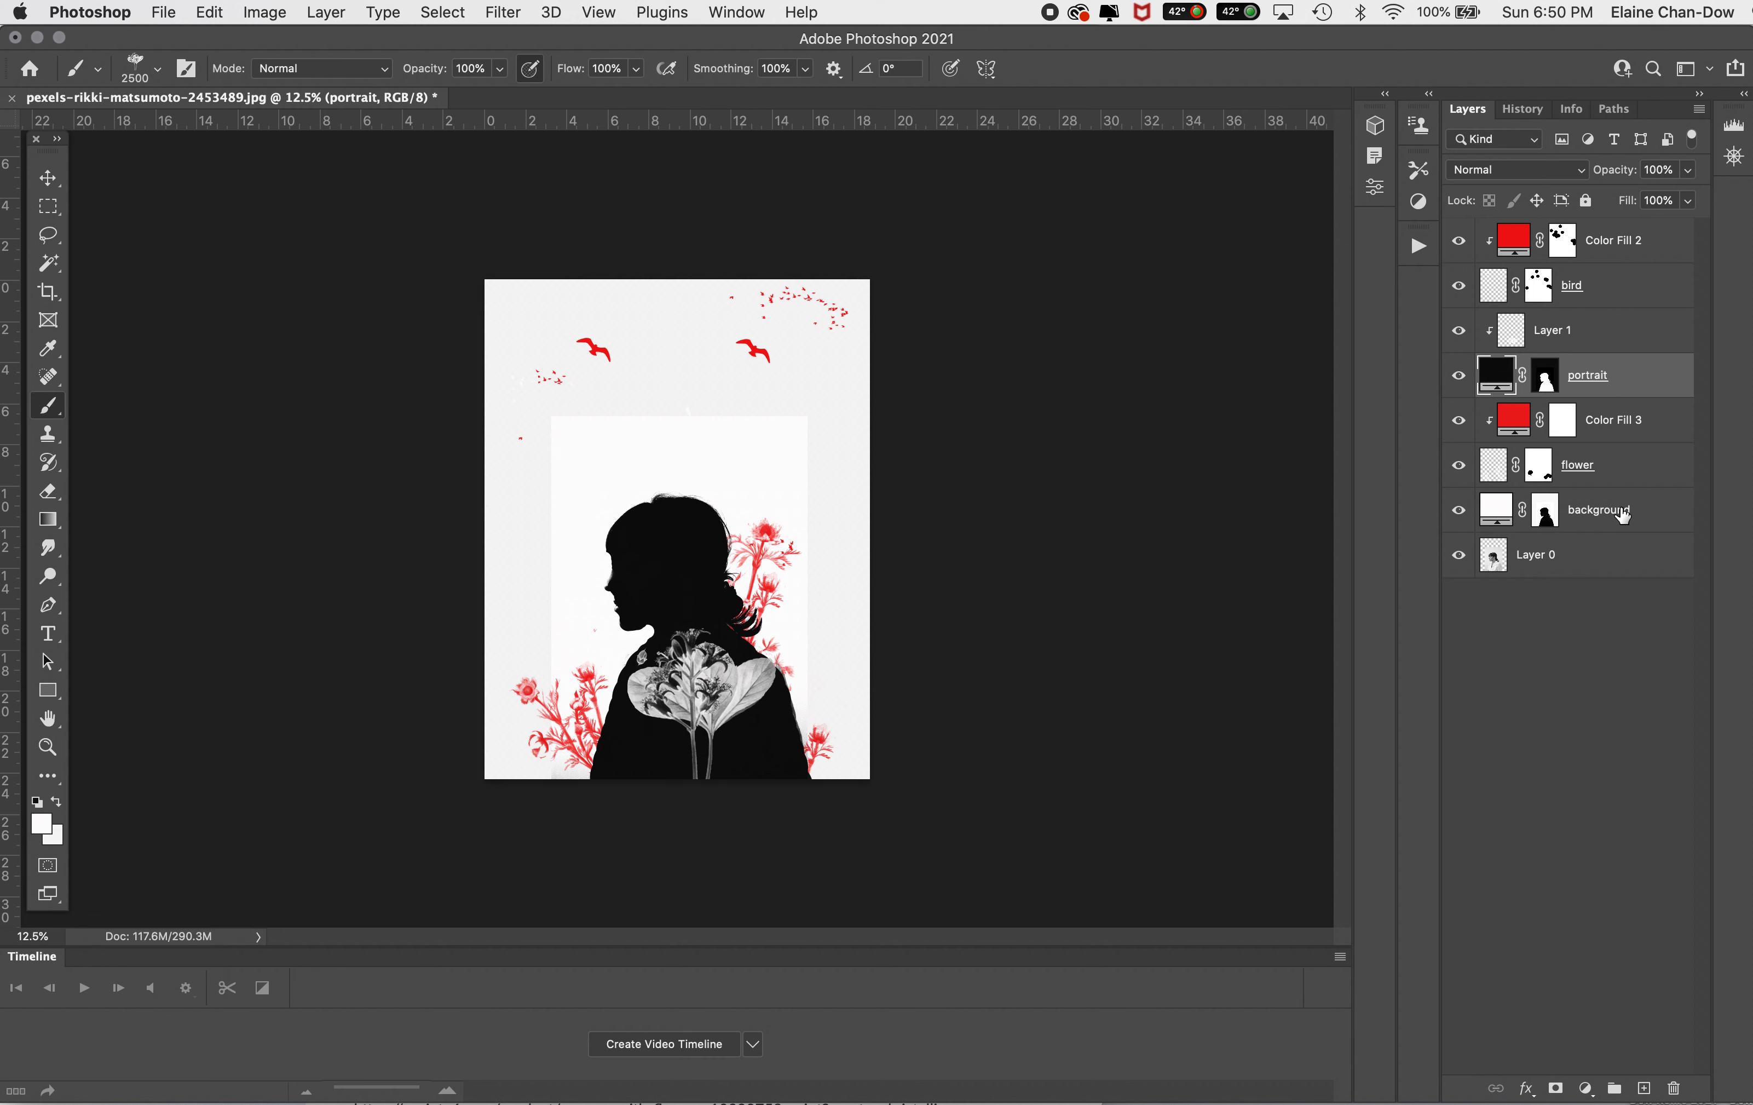
click(1689, 170)
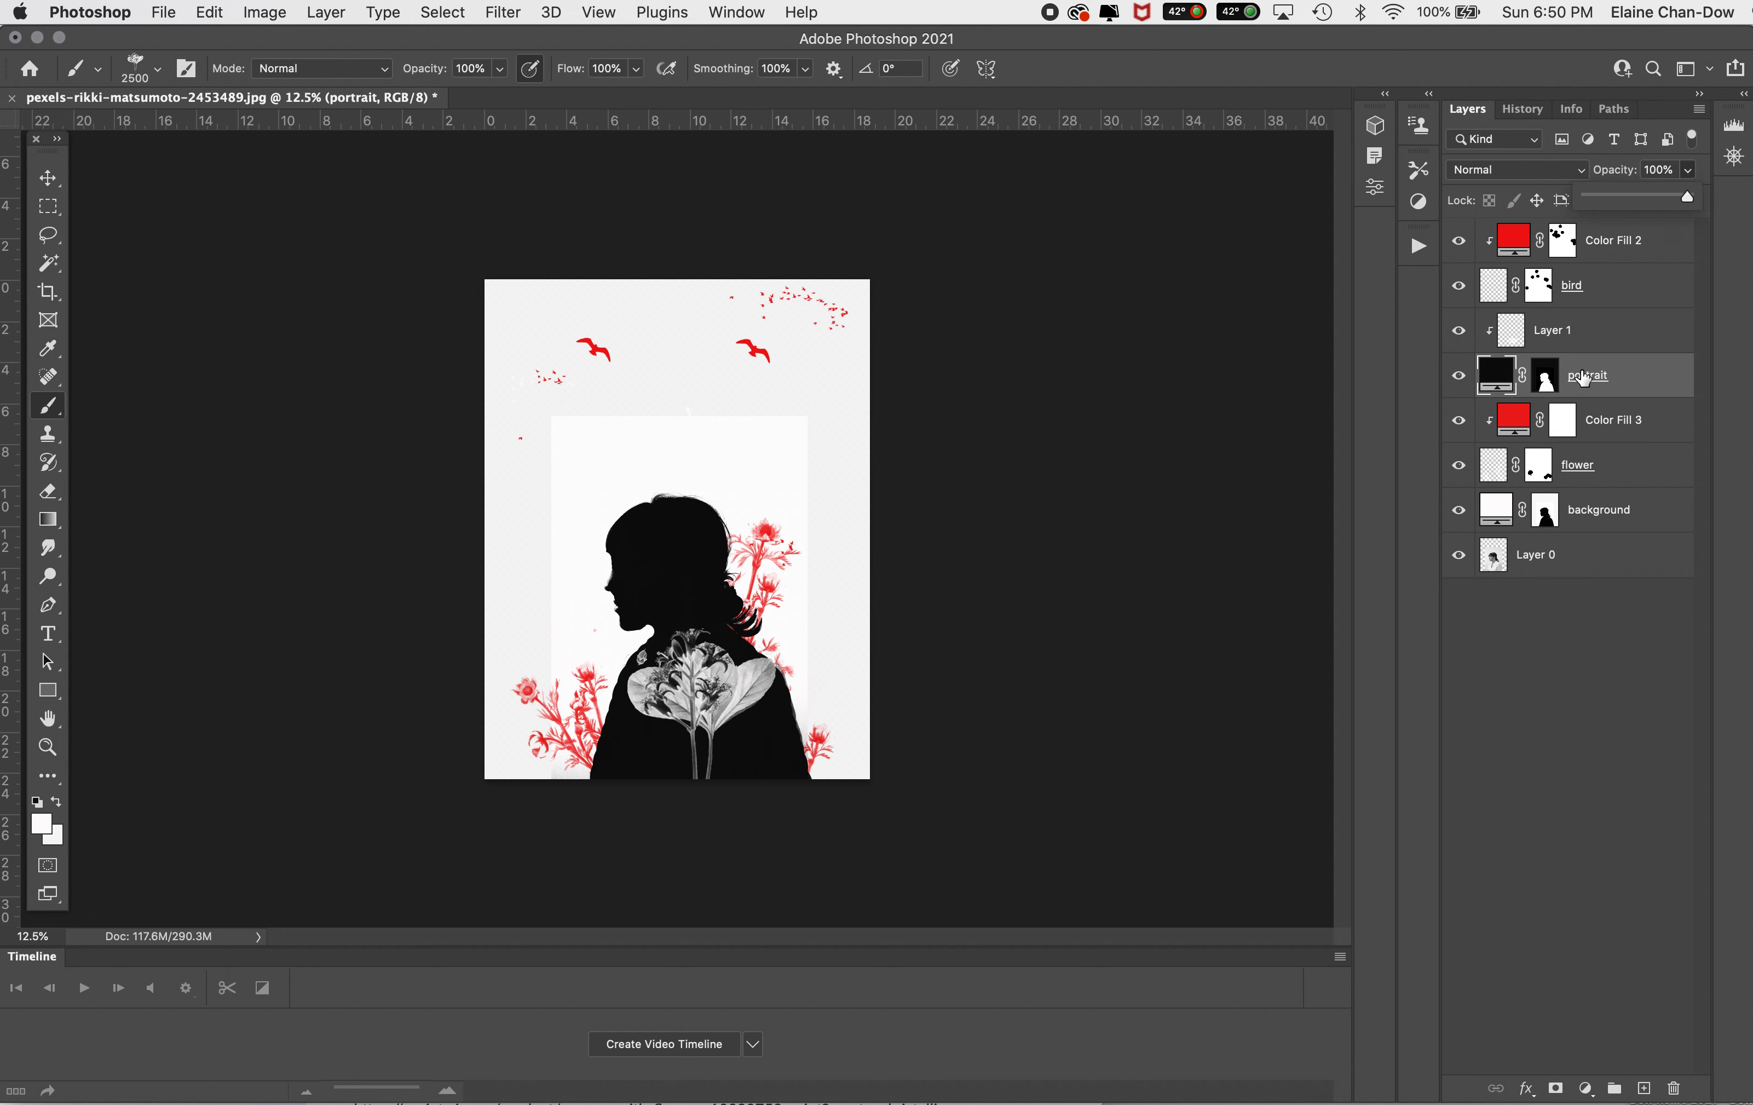
drag(1686, 196, 1638, 198)
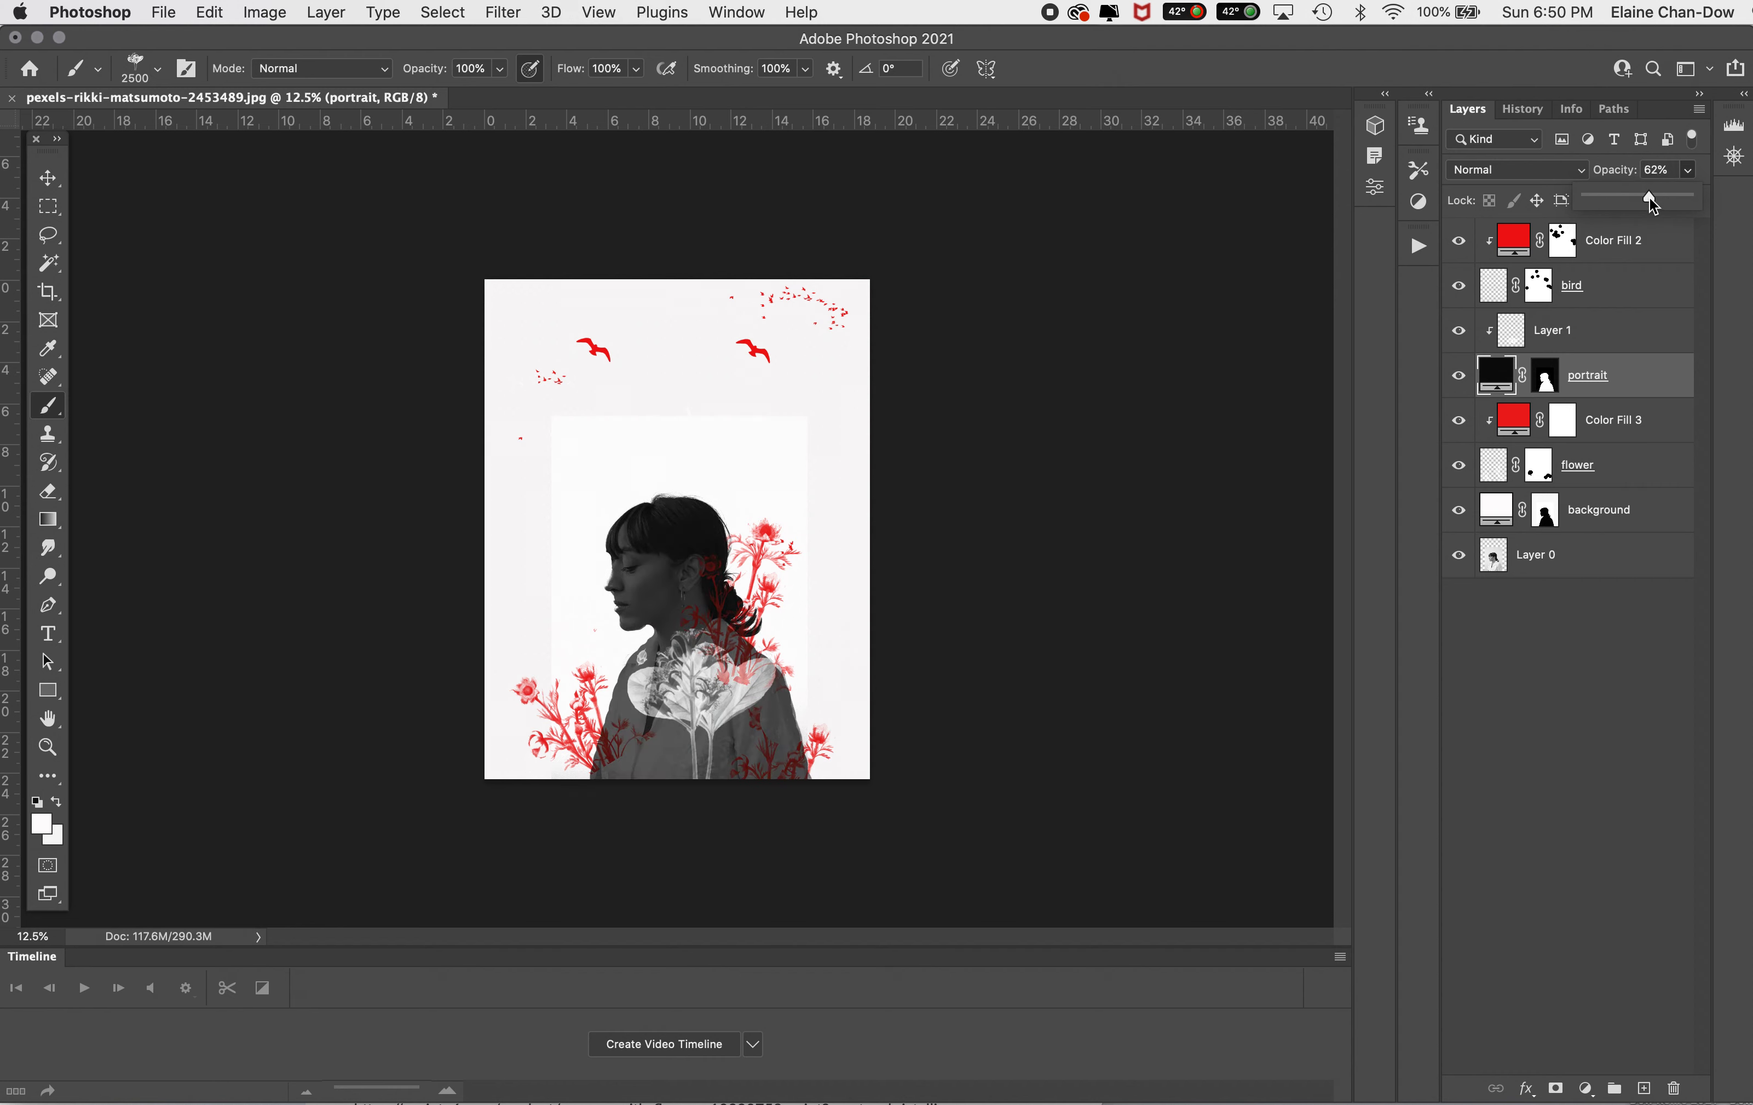
drag(1647, 199, 1693, 197)
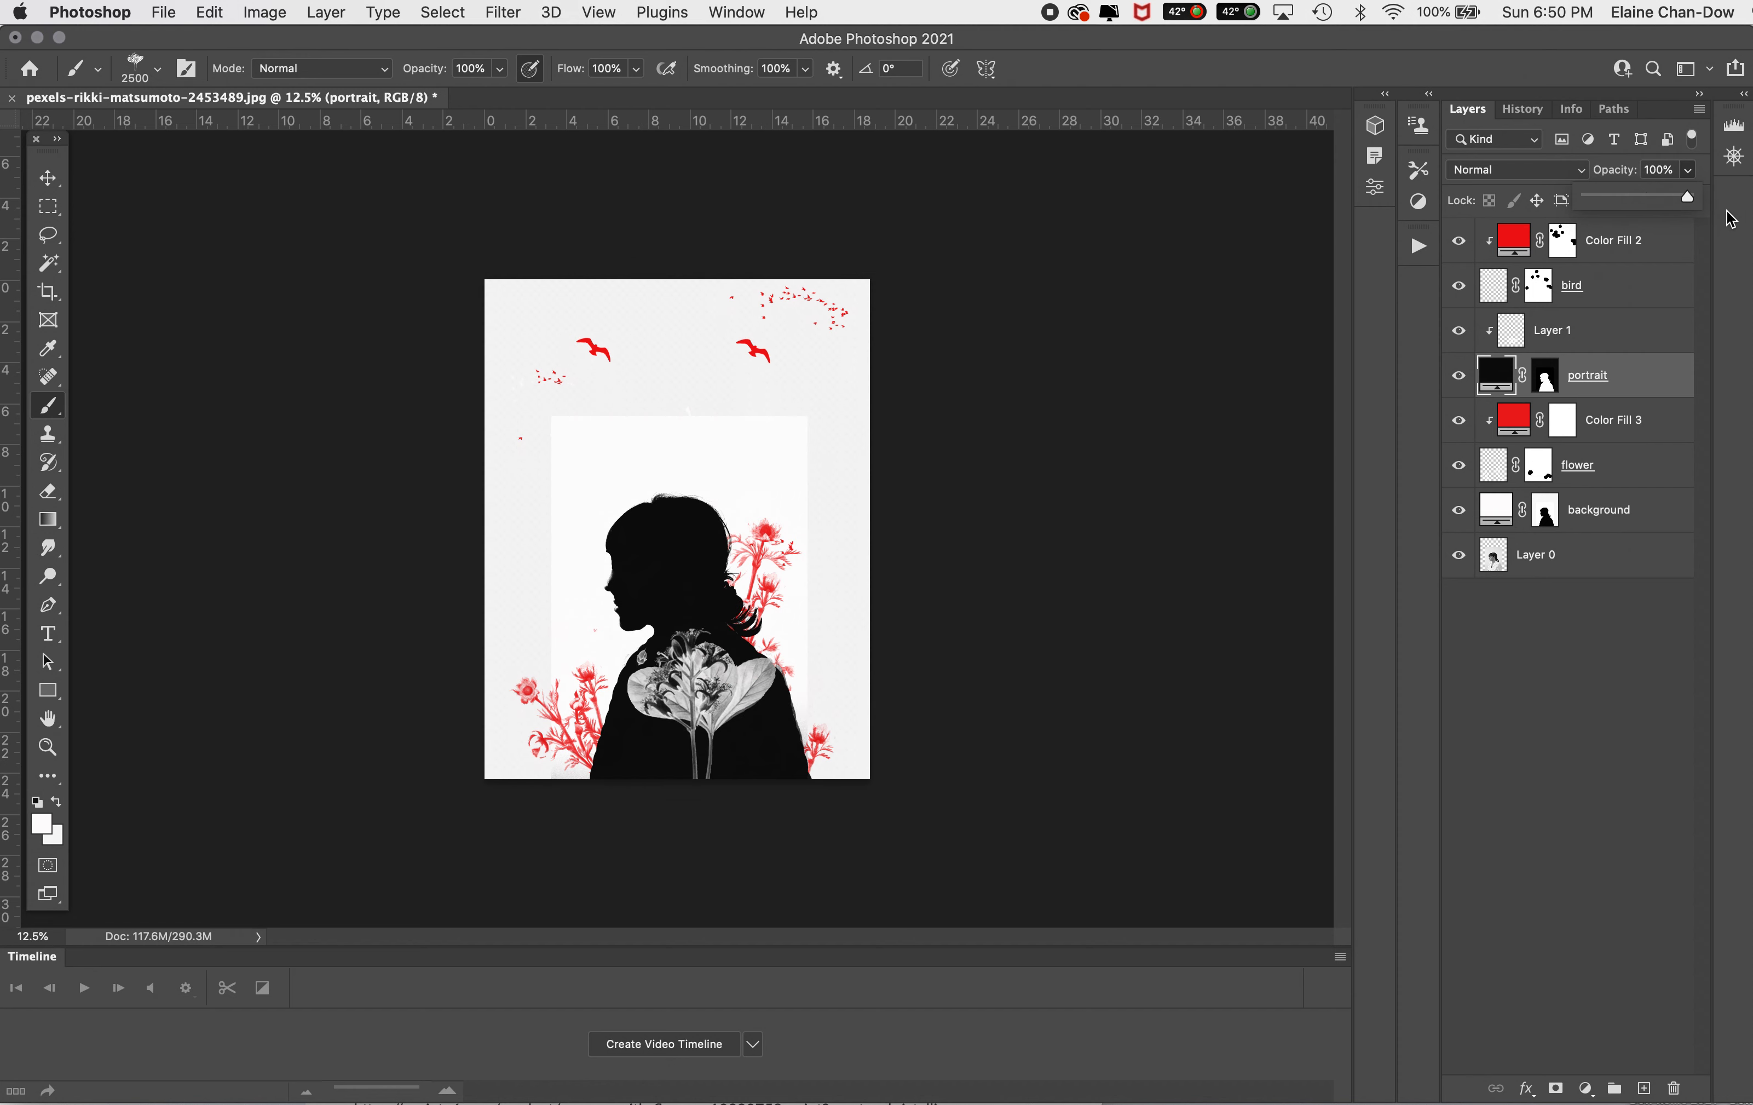
click(1620, 787)
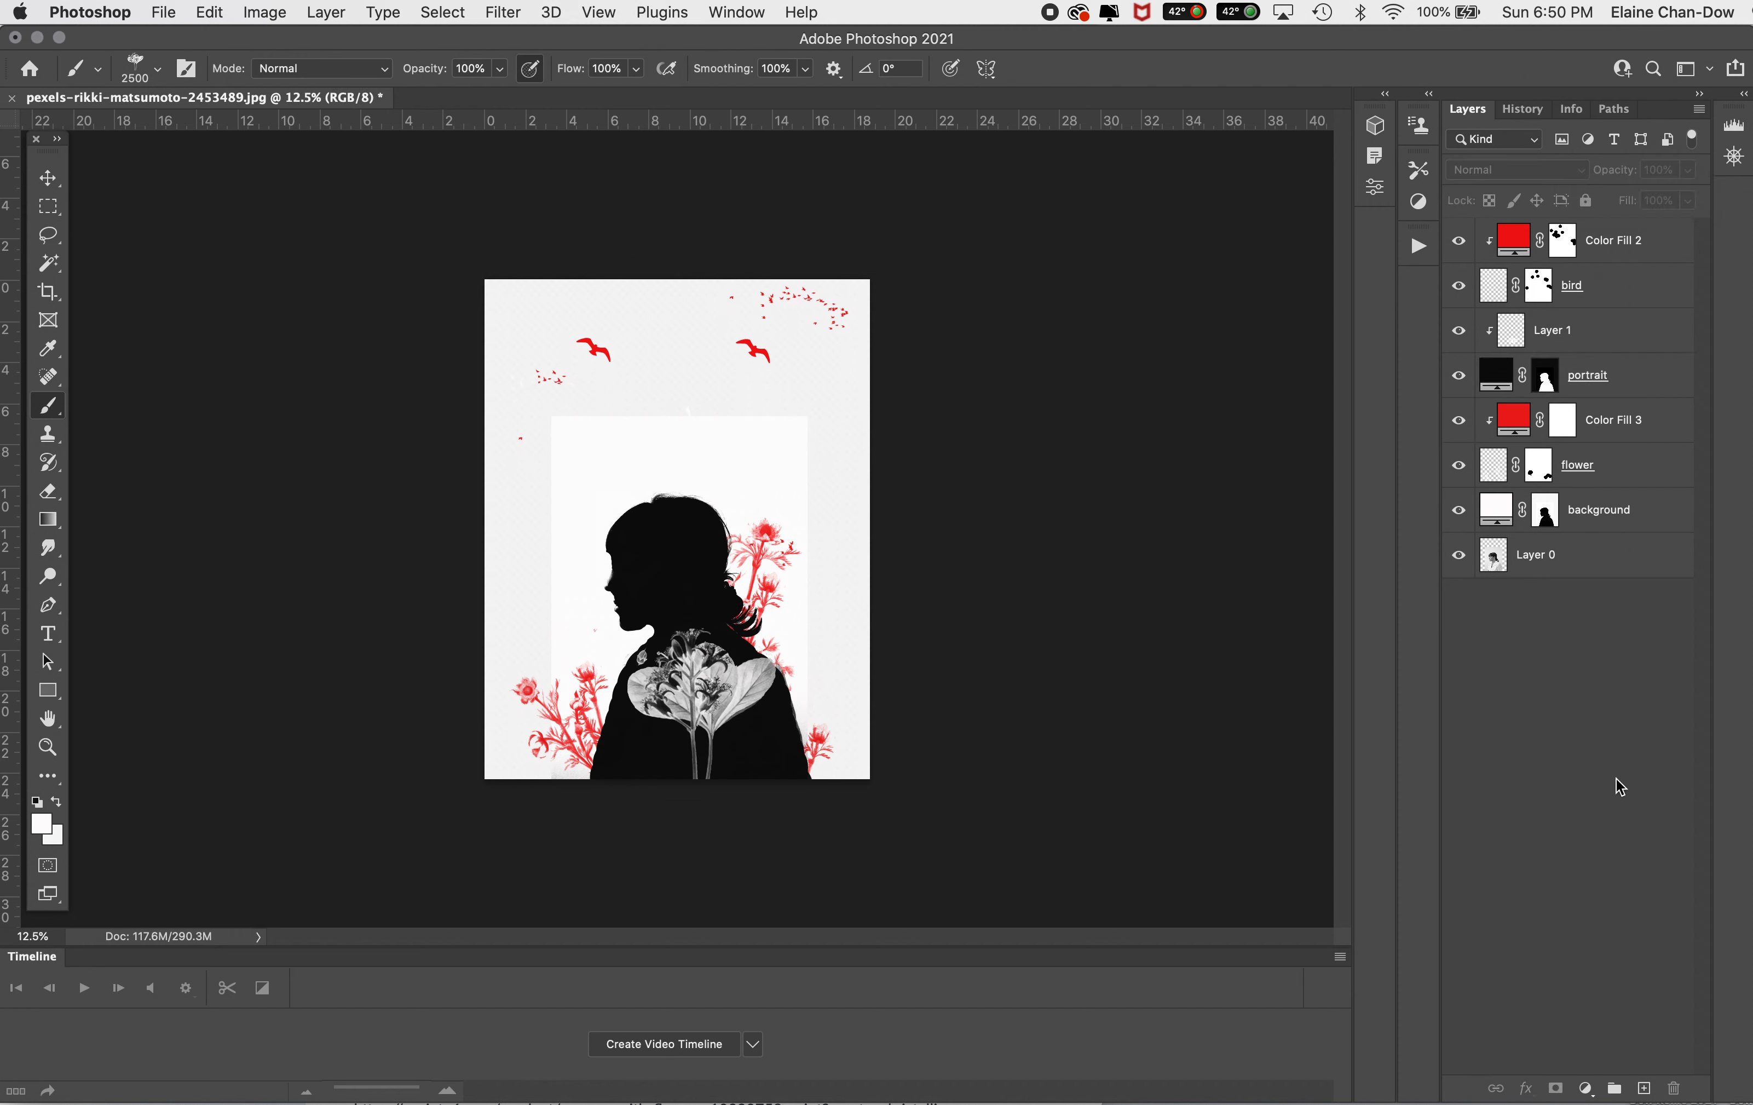